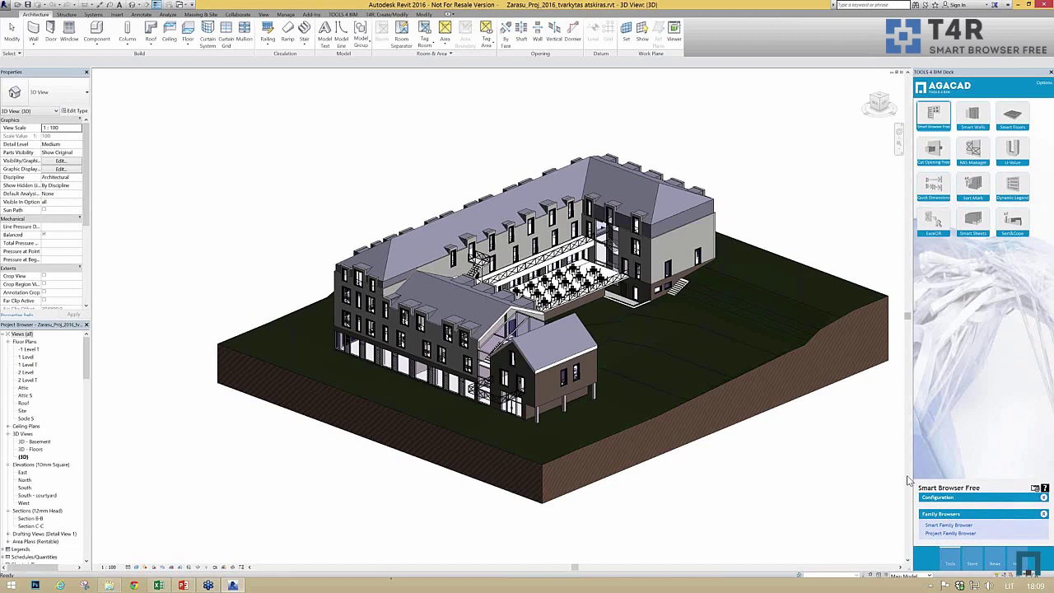
Open the Smart Family Browser, enlarge it and display the parameters of a curtain wall door family from the Doors category
{"action": "left_click", "coordinate": [958, 531]}
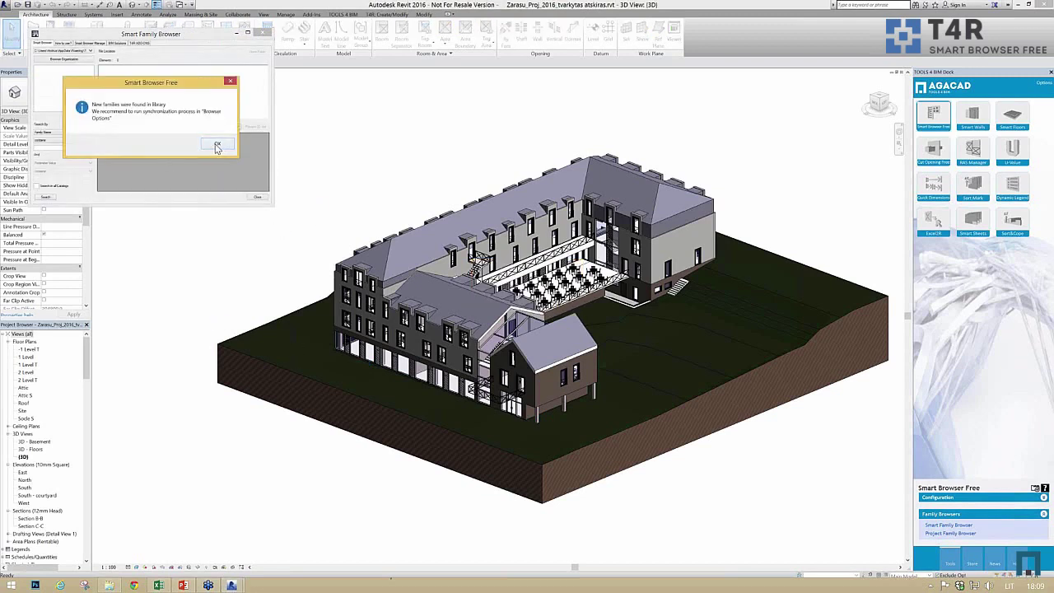
{"action": "left_click", "coordinate": [215, 145]}
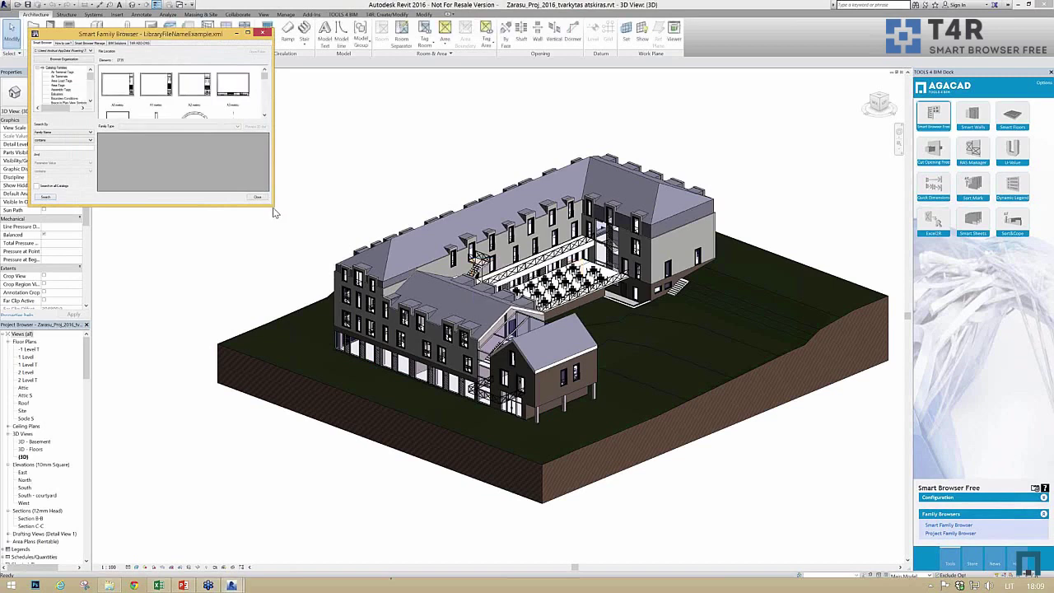
{"action": "left_click_drag", "start_coordinate": [275, 212], "coordinate": [347, 340]}
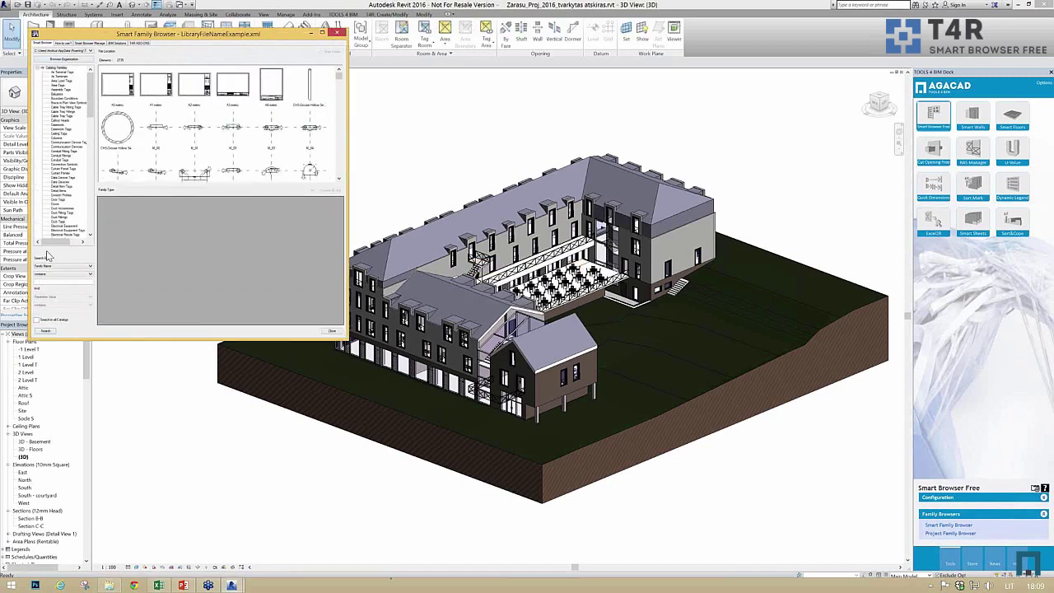
{"action": "left_click", "coordinate": [63, 177]}
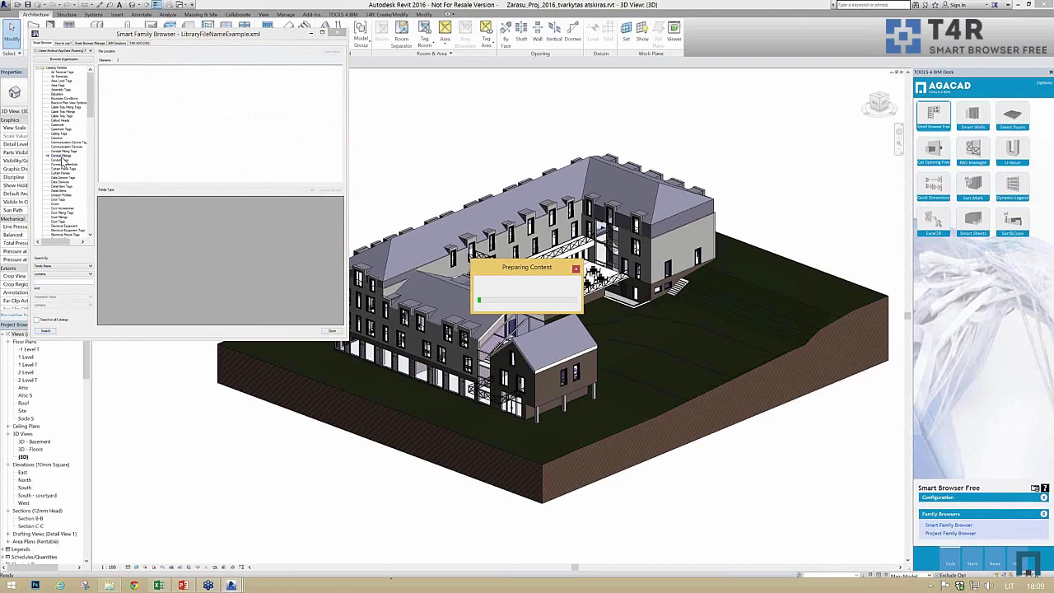
{"action": "left_click", "coordinate": [58, 203]}
{"action": "left_click", "coordinate": [144, 87]}
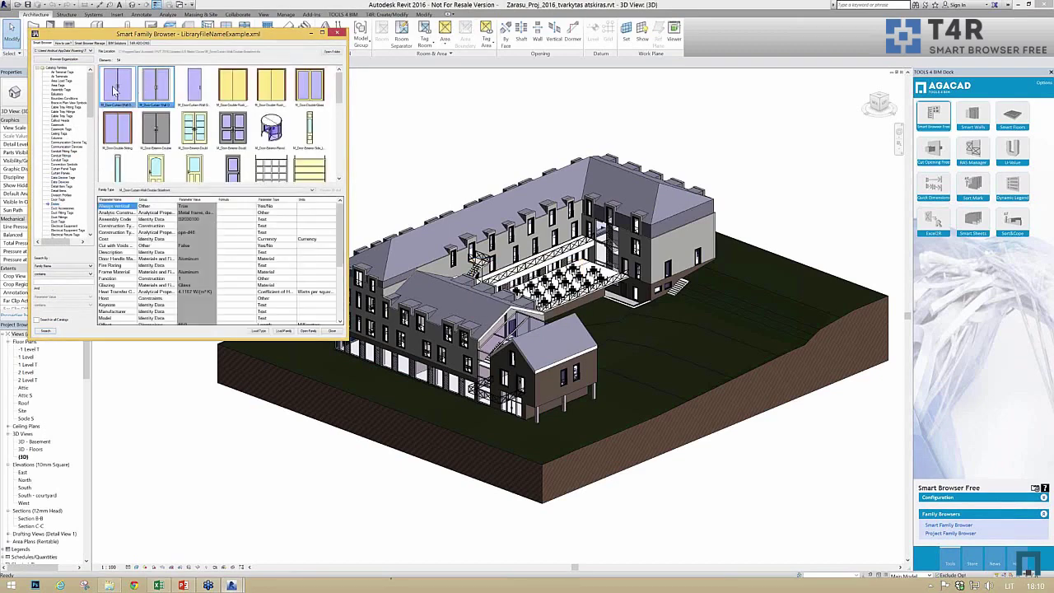
Compare the parameters of the double glass and double storefront curtain wall door families and close the Smart Family Browser
{"action": "left_click_drag", "start_coordinate": [345, 342], "coordinate": [403, 429]}
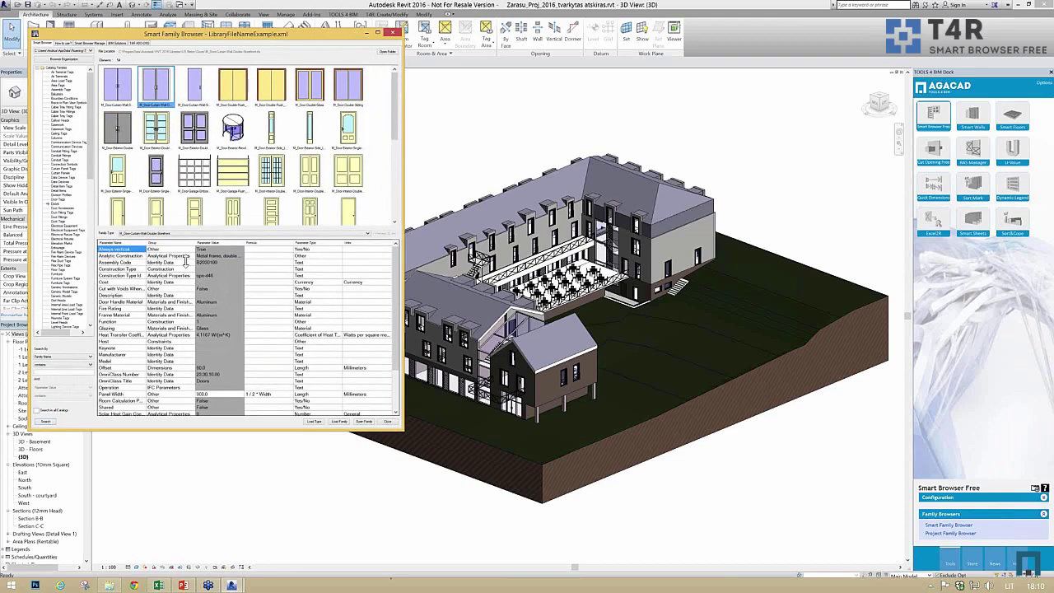
{"action": "left_click", "coordinate": [112, 93]}
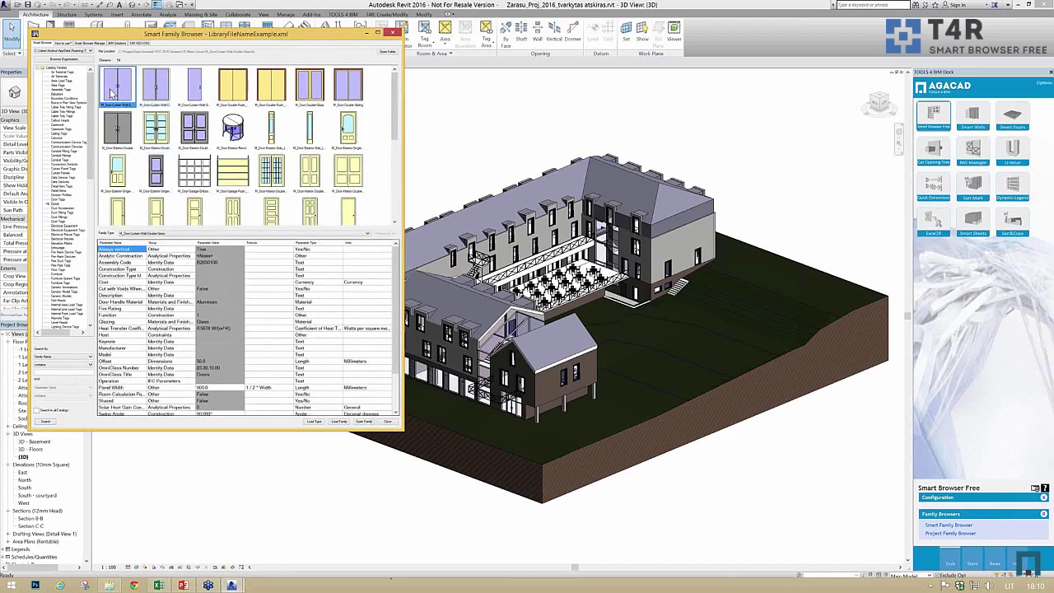
{"action": "left_click", "coordinate": [151, 90]}
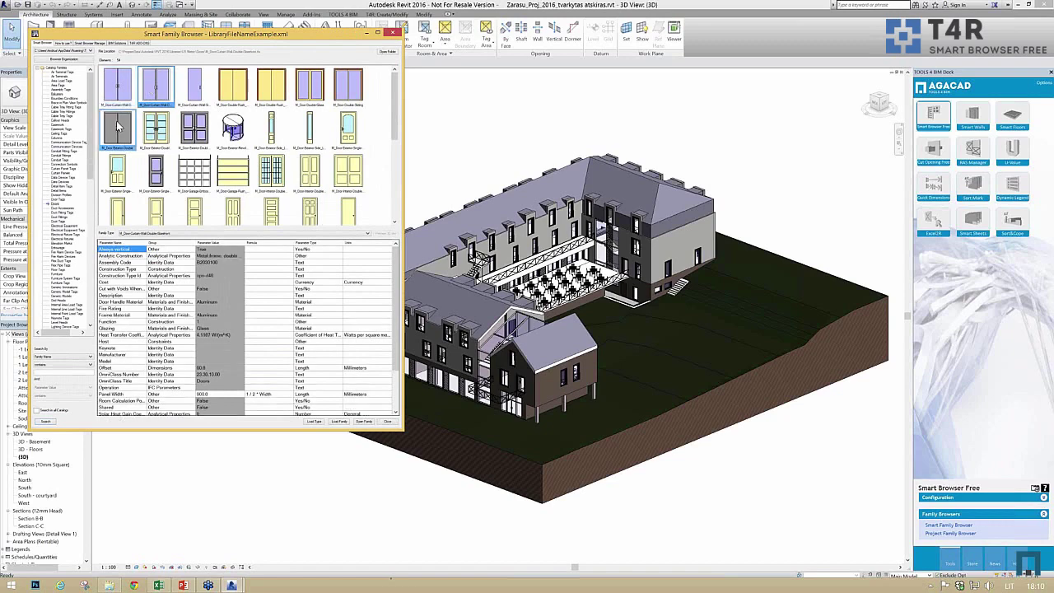
{"action": "left_click", "coordinate": [117, 125]}
{"action": "left_click", "coordinate": [153, 82]}
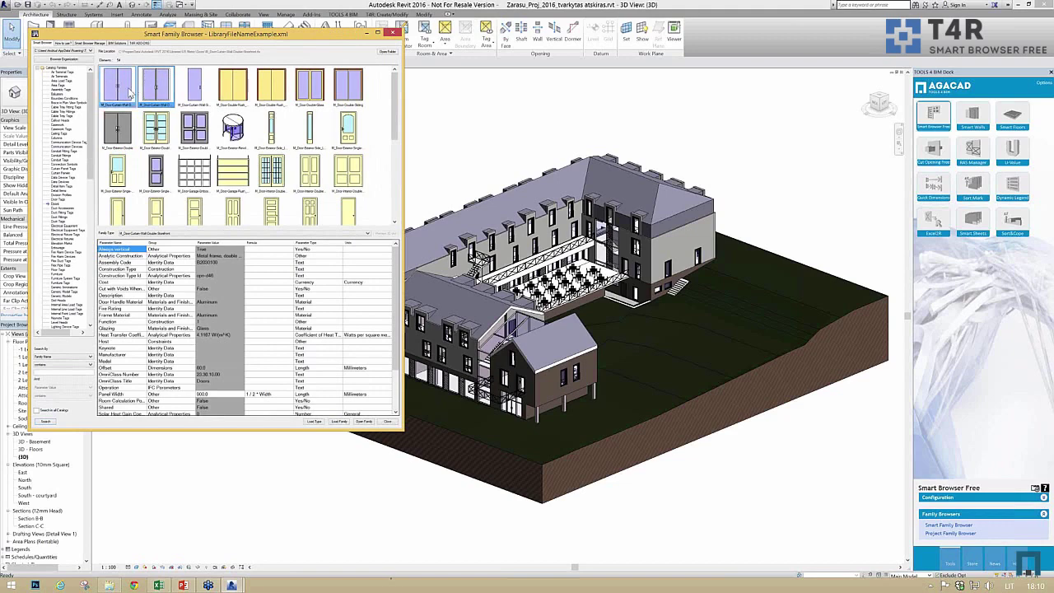
{"action": "left_click", "coordinate": [393, 33]}
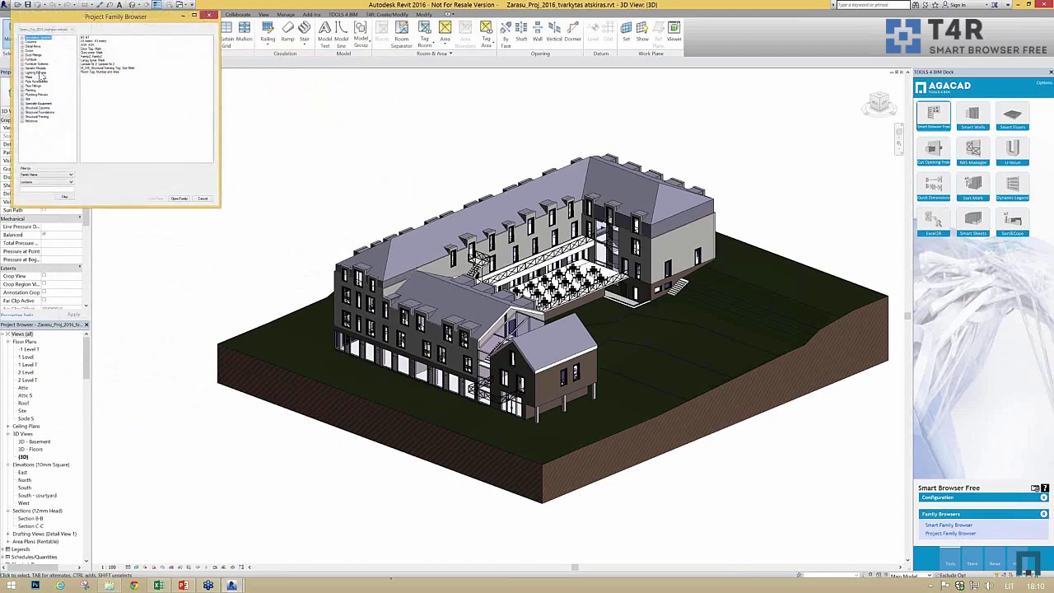
View the dining table families under Furniture Systems in the Project Family Browser and close it
{"action": "left_click", "coordinate": [37, 65]}
{"action": "left_click", "coordinate": [157, 59]}
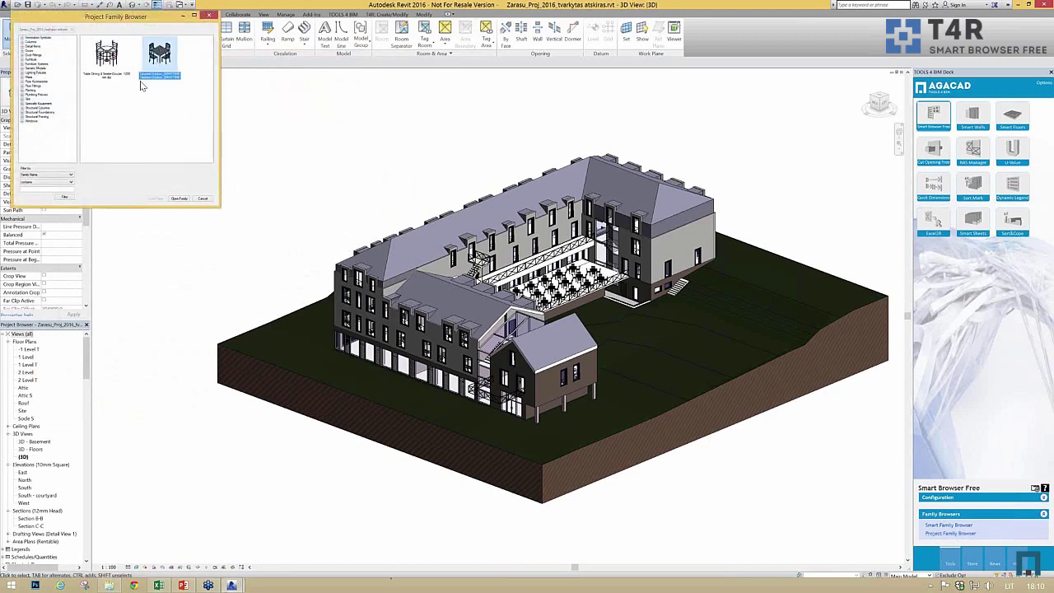
{"action": "left_click", "coordinate": [203, 199]}
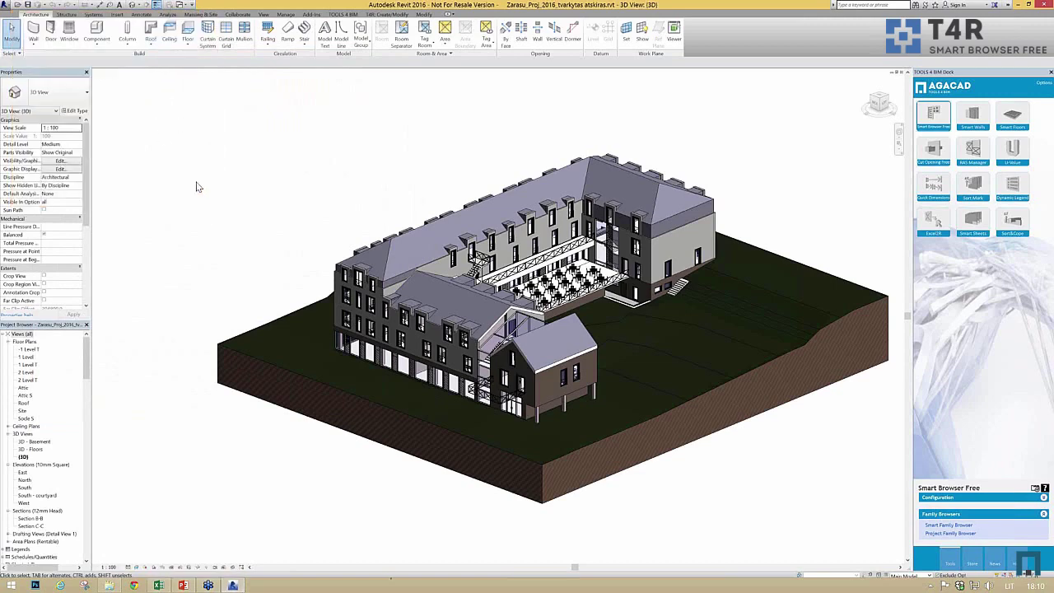
Create a new project from the default metric template
{"action": "left_click", "coordinate": [6, 5]}
{"action": "left_click", "coordinate": [45, 42]}
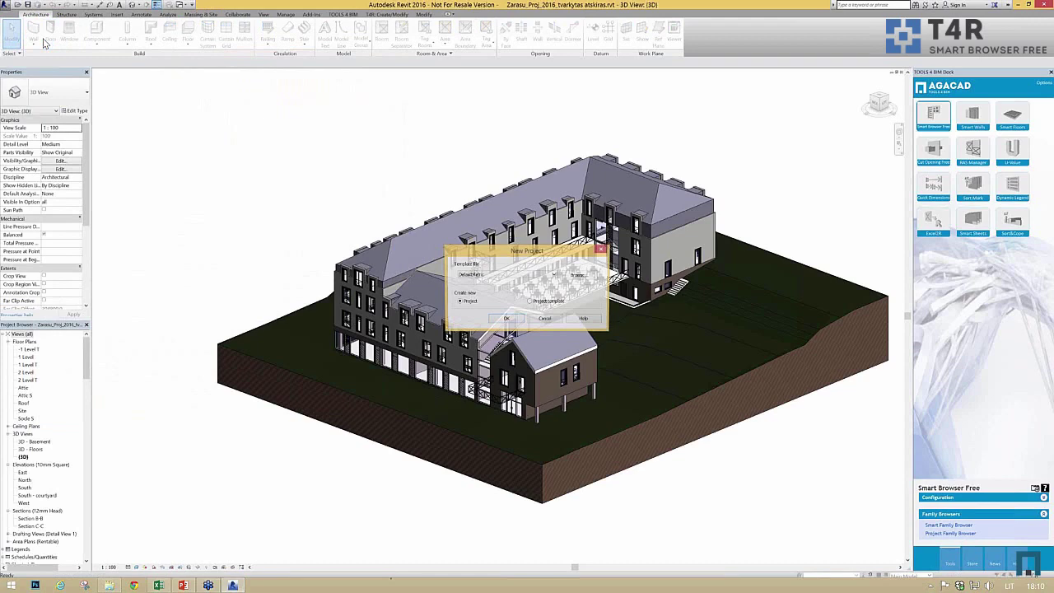
{"action": "left_click", "coordinate": [496, 321]}
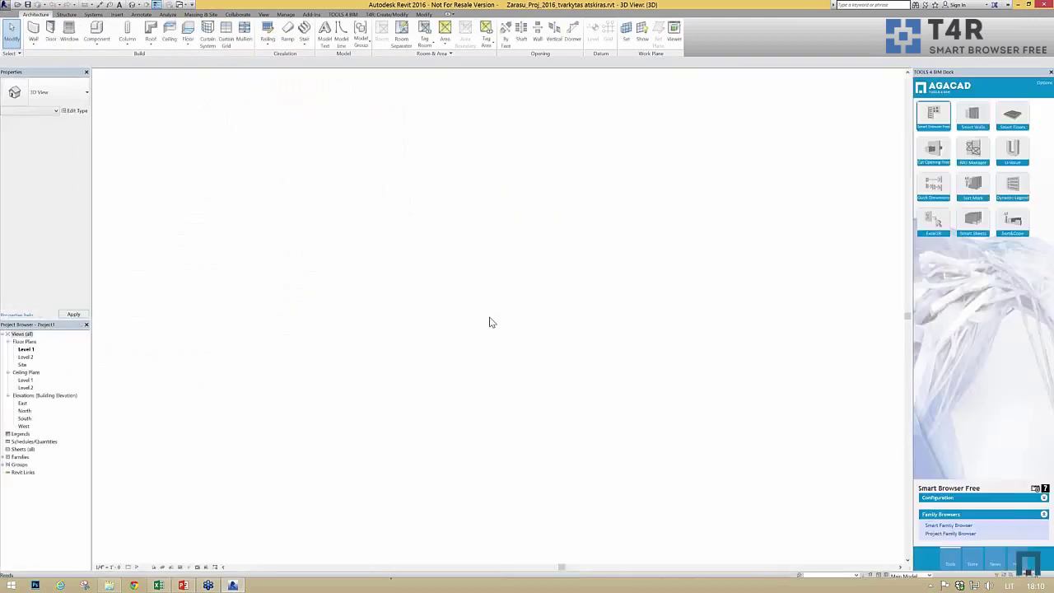
Open the Project Family Browser with the Zarasu_Proj_2016 project as source and display its door families
{"action": "left_click", "coordinate": [949, 533]}
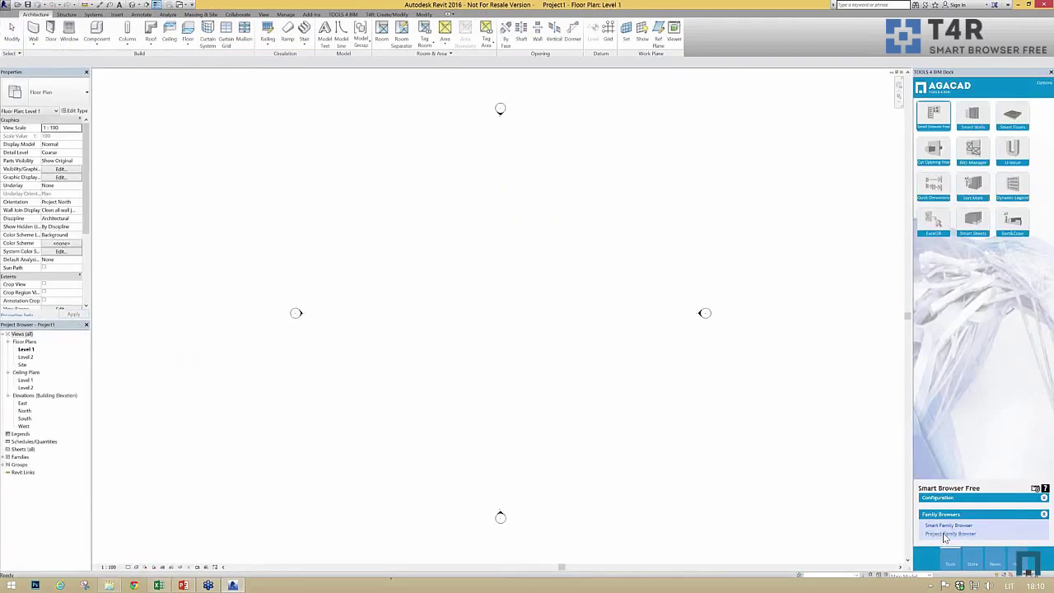
{"action": "left_click", "coordinate": [76, 62]}
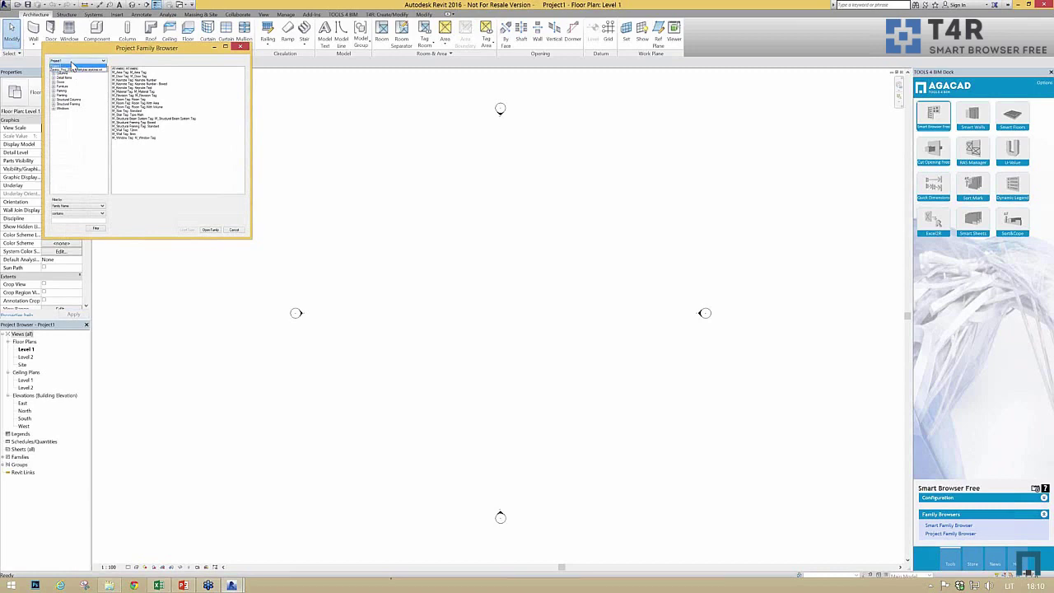
{"action": "left_click", "coordinate": [67, 72]}
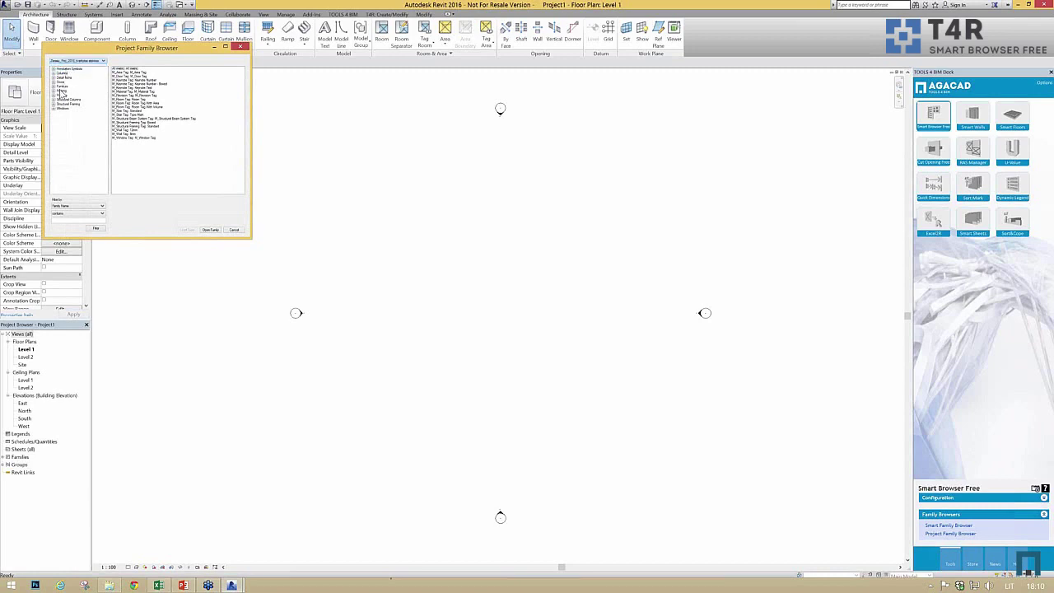
{"action": "left_click", "coordinate": [54, 82]}
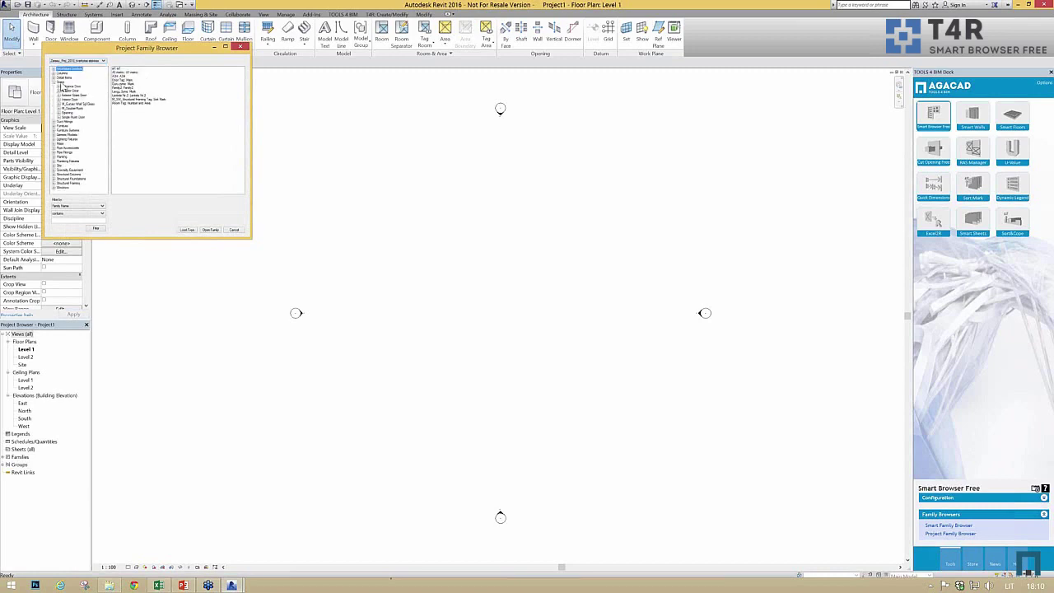
{"action": "left_click", "coordinate": [61, 83]}
Load several door types, including Entrance Door, Exterior Door and Exterior Glass Door, into Project1 and accept the warnings
{"action": "left_click", "coordinate": [197, 107], "text": "ctrl"}
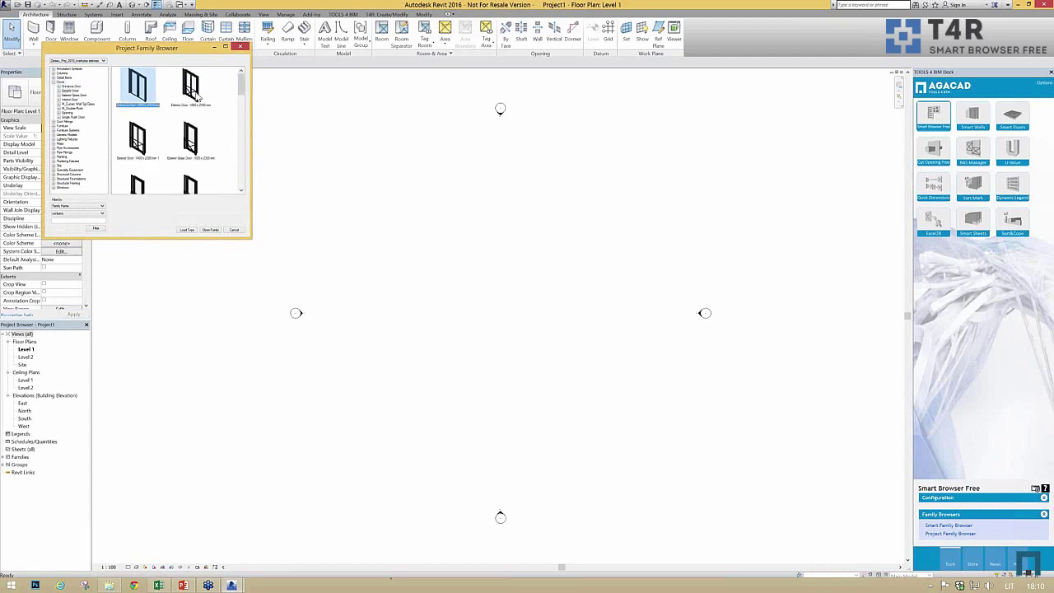
{"action": "left_click", "coordinate": [196, 143], "text": "ctrl"}
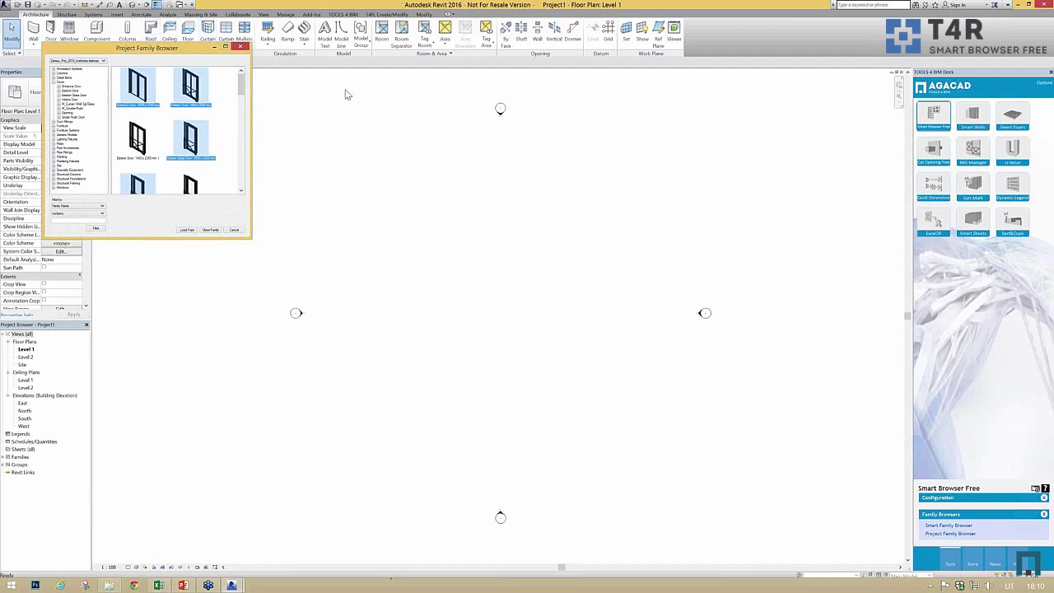
{"action": "left_click", "coordinate": [186, 232]}
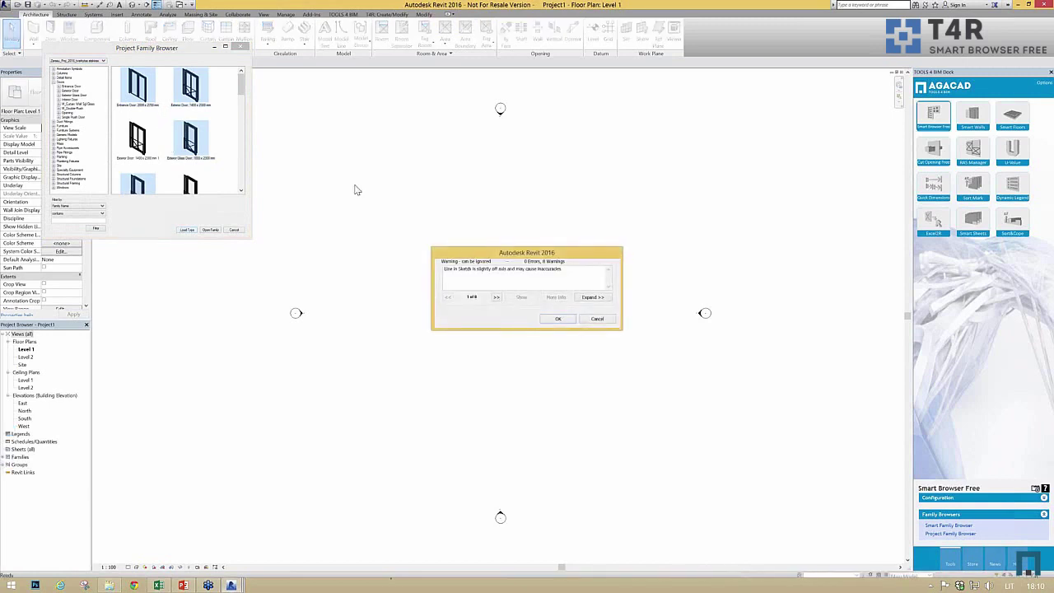
{"action": "left_click", "coordinate": [557, 320]}
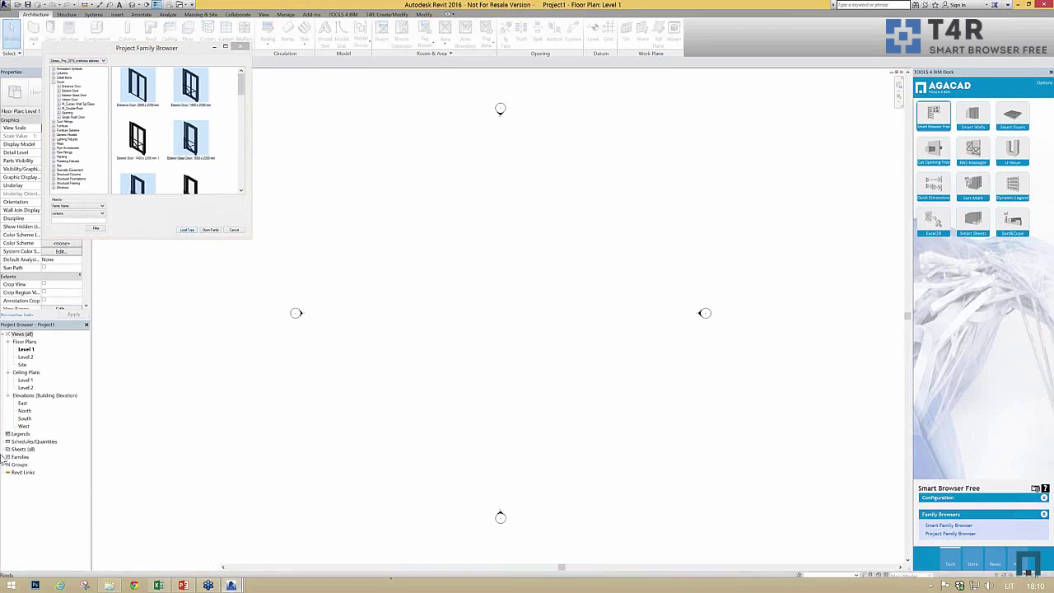
{"action": "left_click", "coordinate": [557, 320]}
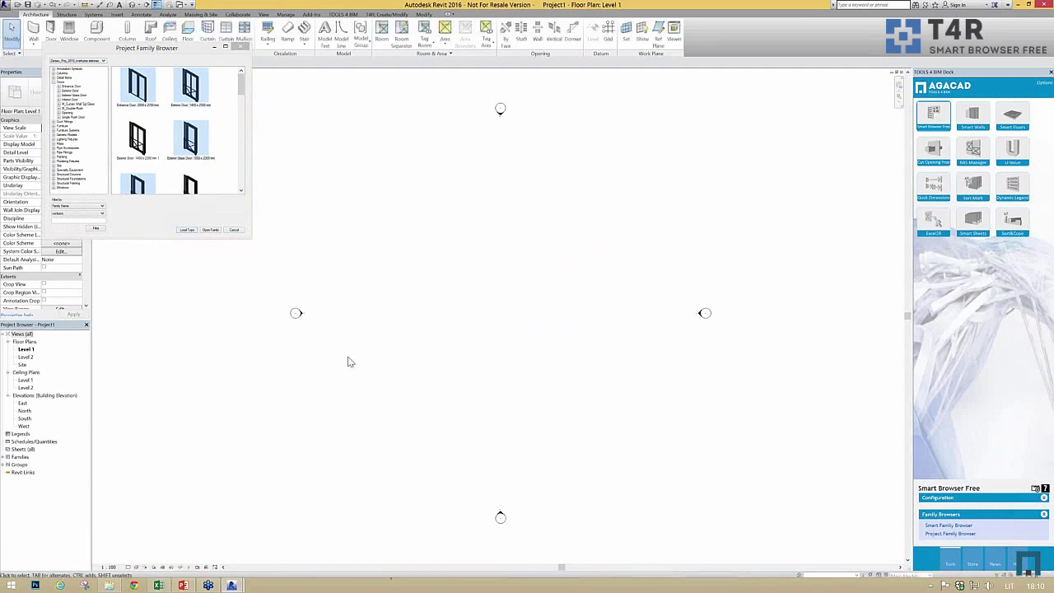
Examine the types of the loaded Entrance Door and Exterior Door families in Project1's family tree
{"action": "left_click", "coordinate": [7, 457]}
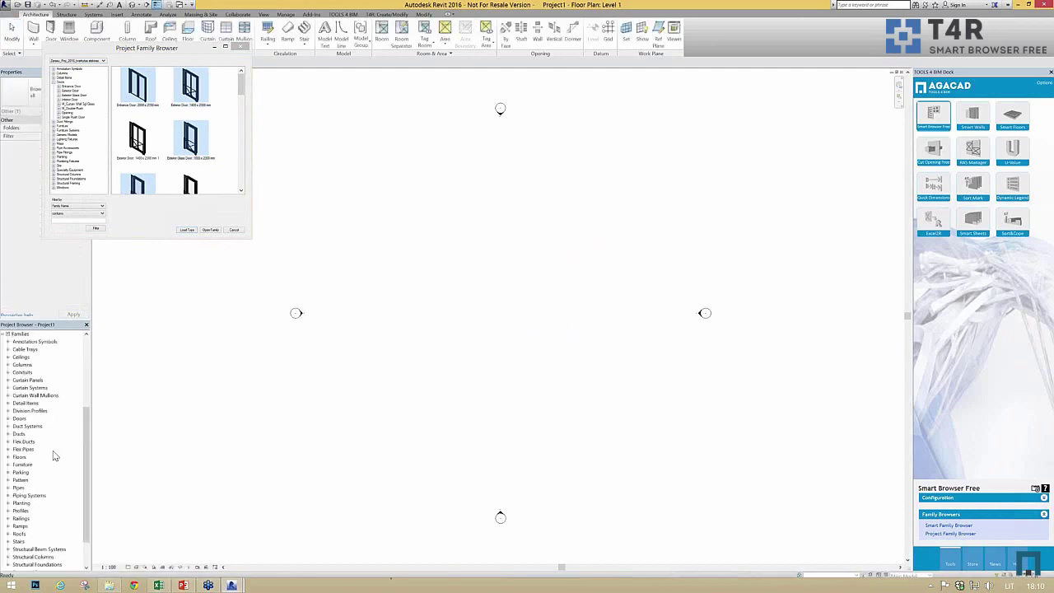
{"action": "left_click", "coordinate": [7, 419]}
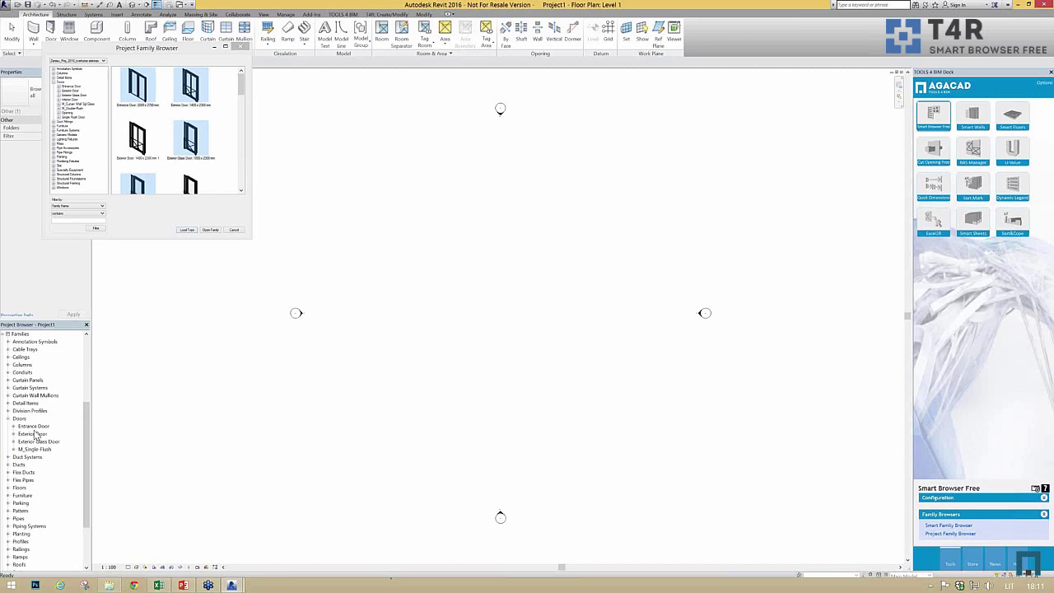
{"action": "left_click", "coordinate": [13, 426]}
{"action": "left_click", "coordinate": [13, 442]}
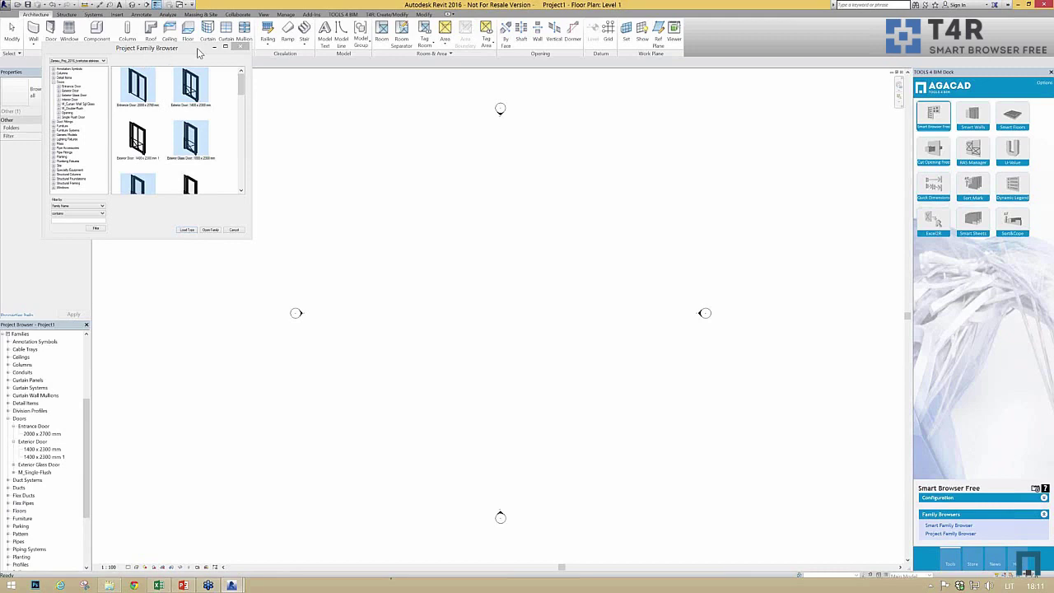
Close the Project Family Browser and Project1 without saving the changes
{"action": "left_click", "coordinate": [686, 107]}
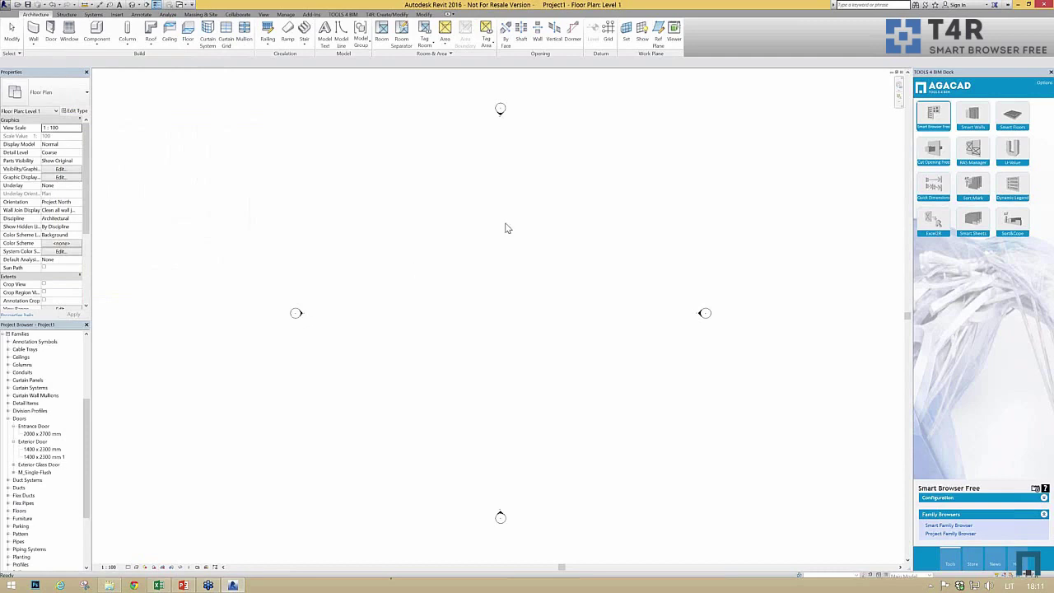
{"action": "left_click", "coordinate": [905, 73]}
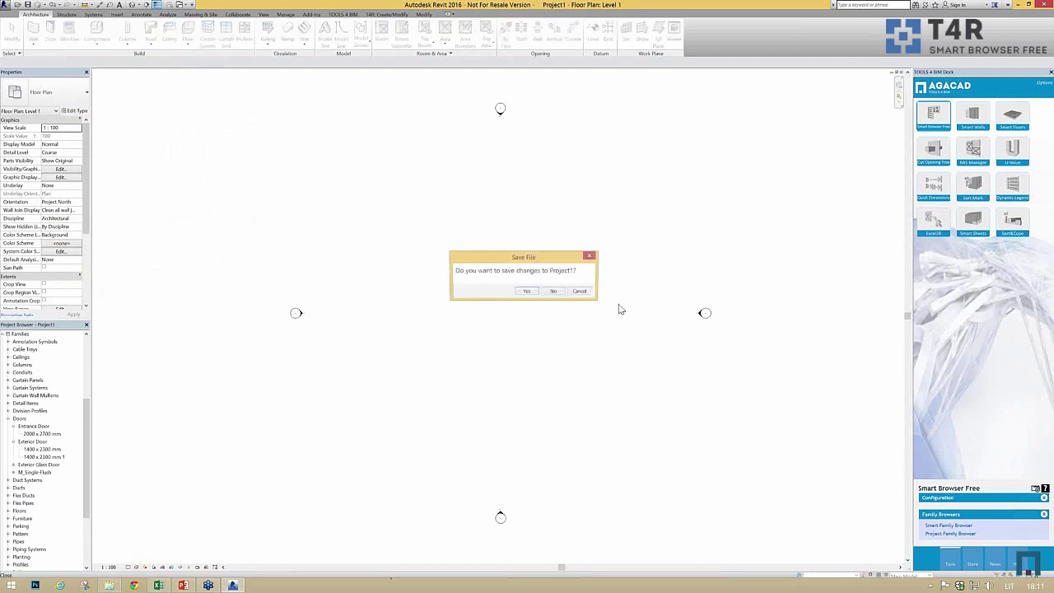
{"action": "left_click", "coordinate": [558, 291]}
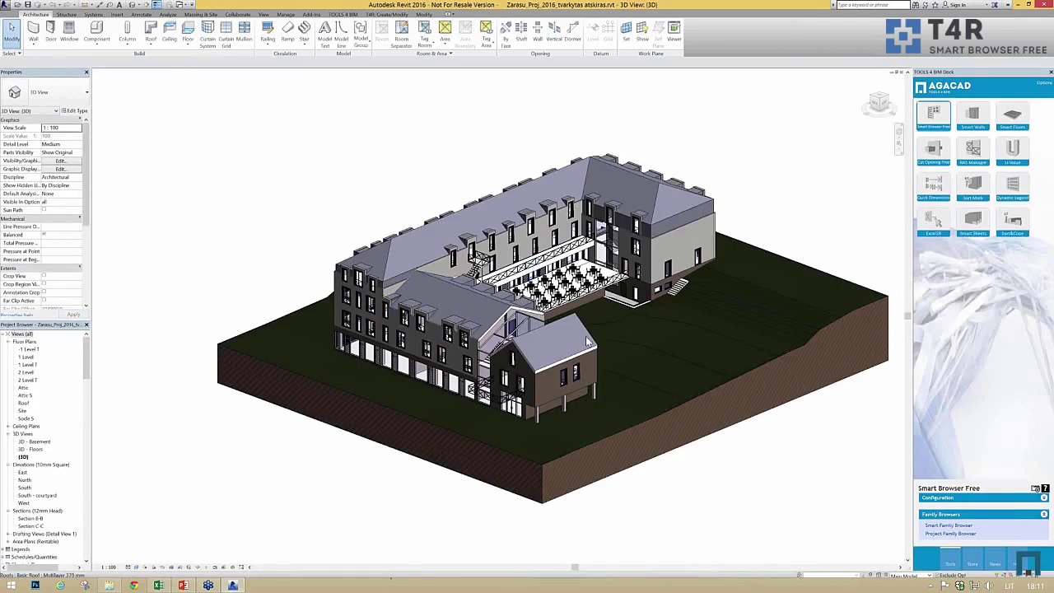
Open the 1 Level floor plan of the Zarasu project and select the exterior wall along grid line M
{"action": "double_click", "coordinate": [26, 357]}
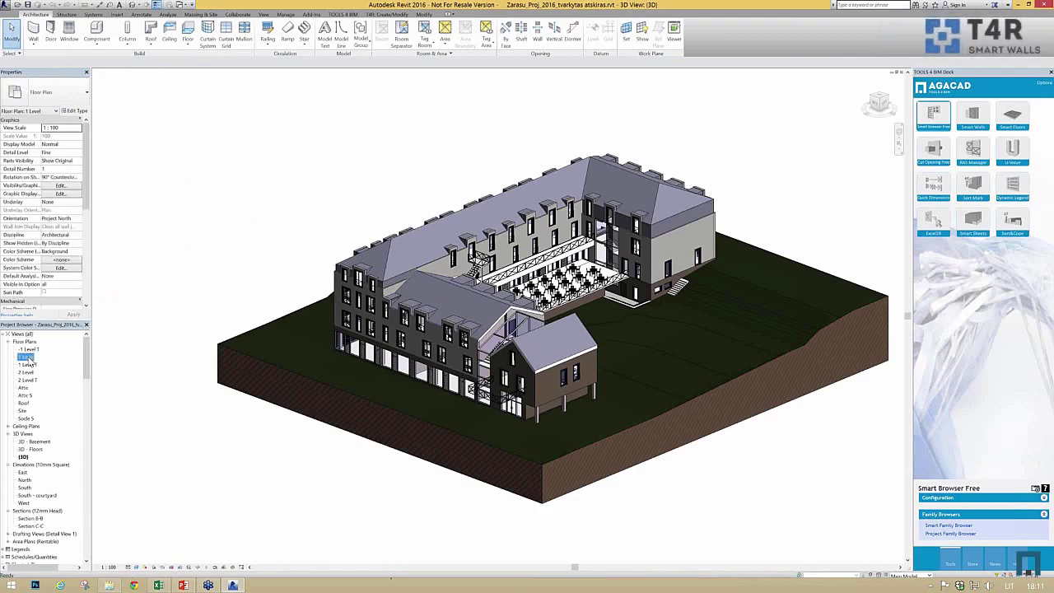
{"action": "middle_click_drag", "start_coordinate": [507, 140], "coordinate": [498, 191]}
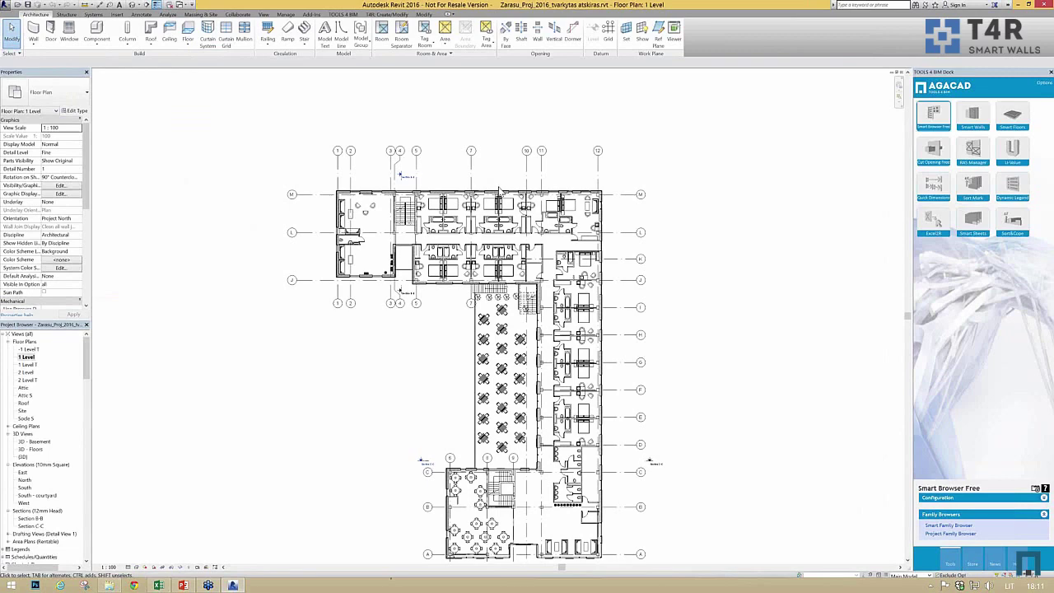
{"action": "scroll", "coordinate": [498, 191], "scroll_direction": "up", "scroll_amount": 8}
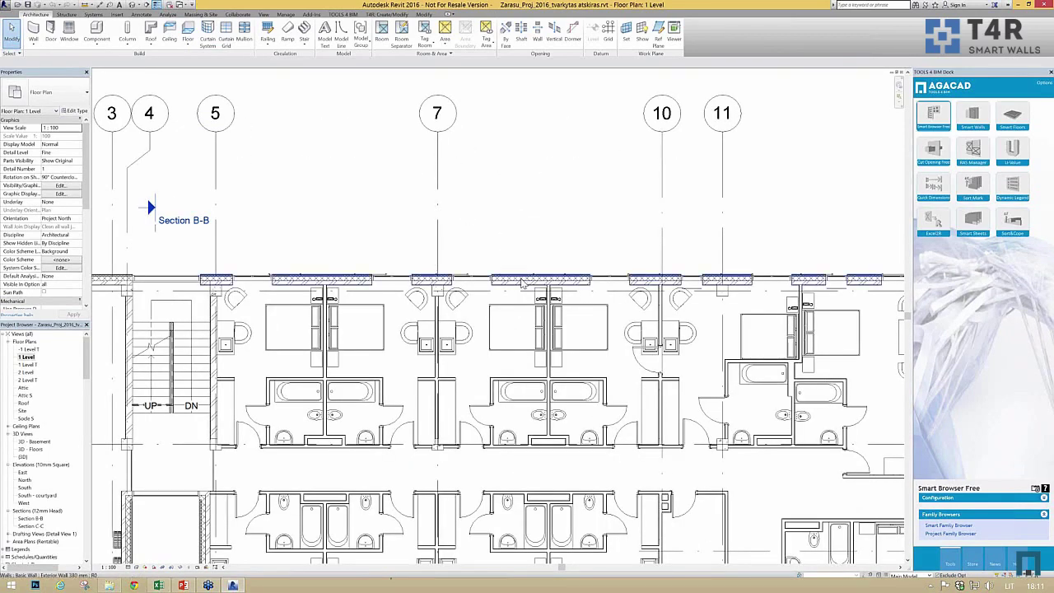
{"action": "left_click", "coordinate": [579, 277]}
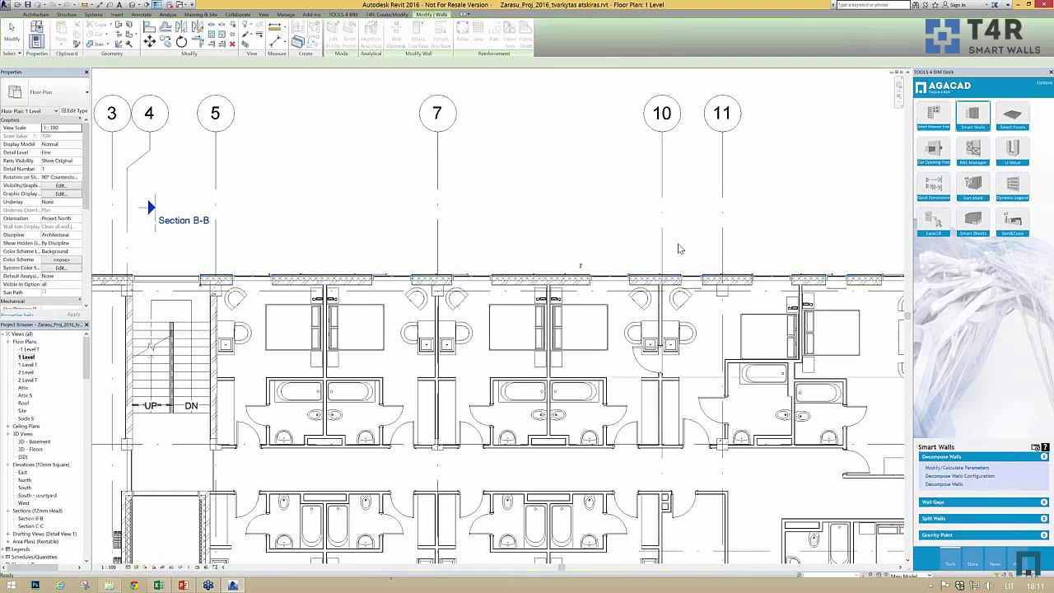
Open Modify/Calculate Parameters for walls, enlarge the window and list all walls on 1 Level
{"action": "left_click", "coordinate": [951, 468]}
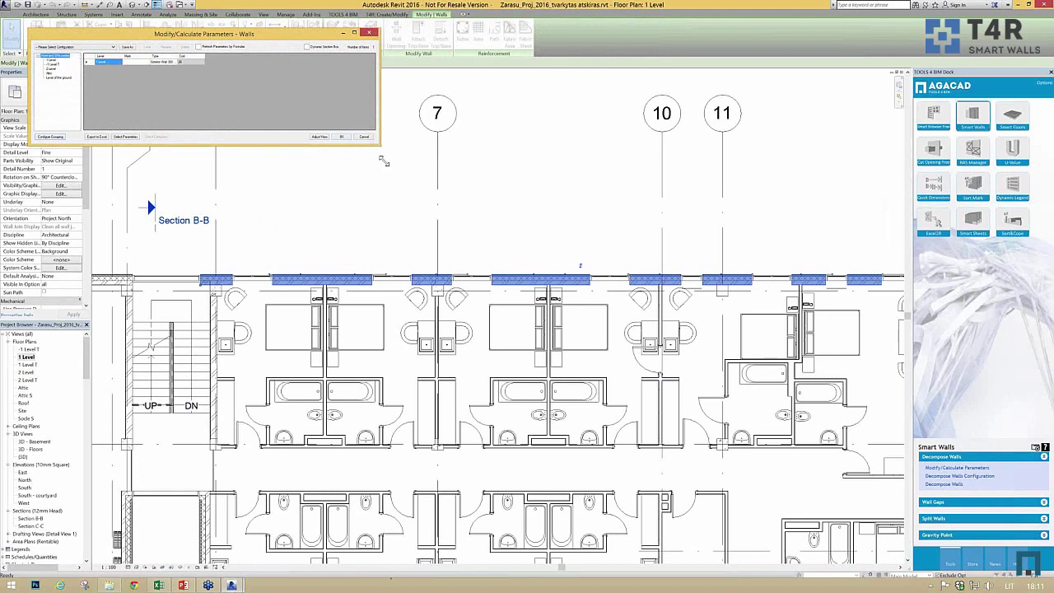
{"action": "left_click_drag", "start_coordinate": [379, 145], "coordinate": [406, 341]}
{"action": "left_click", "coordinate": [52, 62]}
{"action": "left_click", "coordinate": [52, 63]}
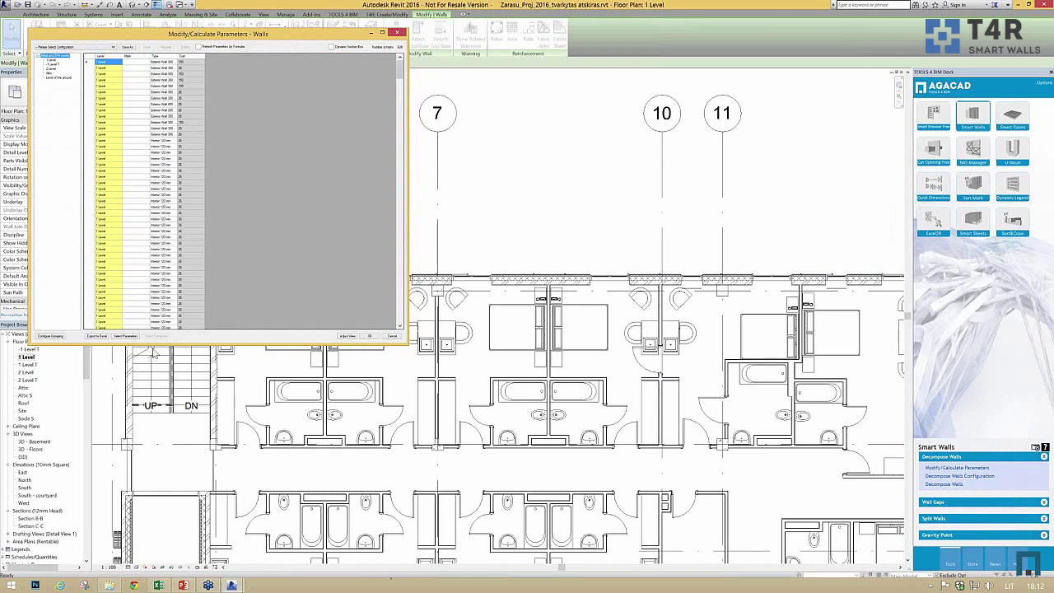
Add the Fire Rating parameter to the columns of the wall parameter table
{"action": "left_click", "coordinate": [126, 335]}
{"action": "left_click", "coordinate": [77, 118]}
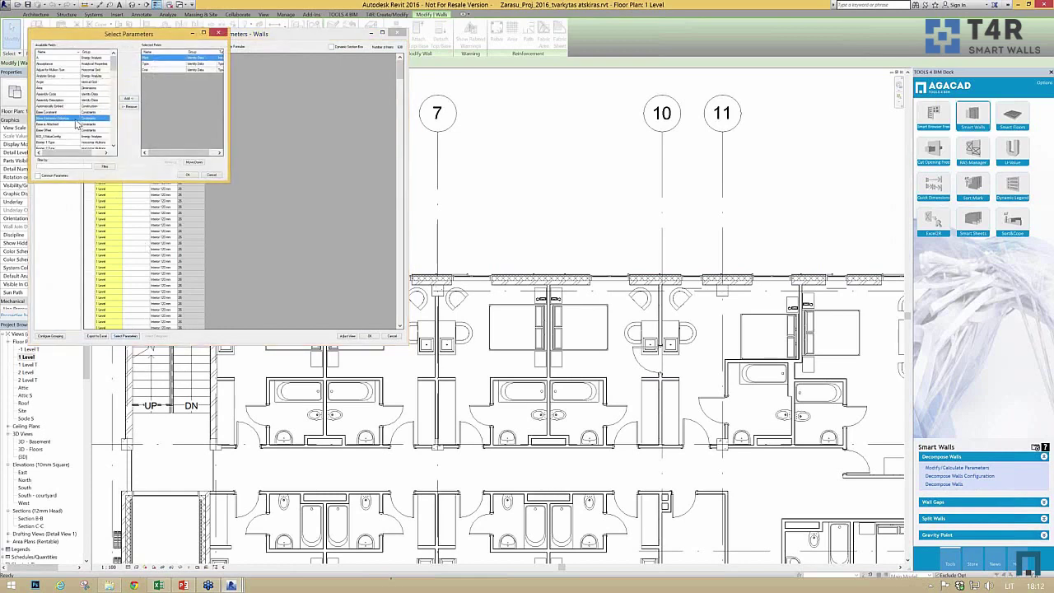
{"action": "scroll", "coordinate": [76, 124], "scroll_direction": "down", "scroll_amount": 5}
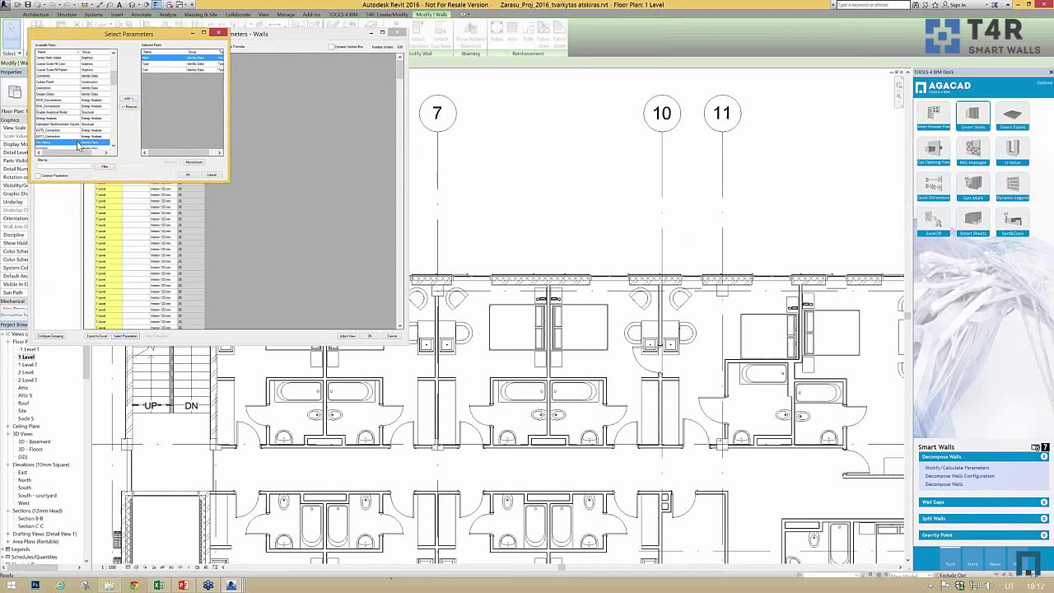
{"action": "left_click", "coordinate": [82, 124]}
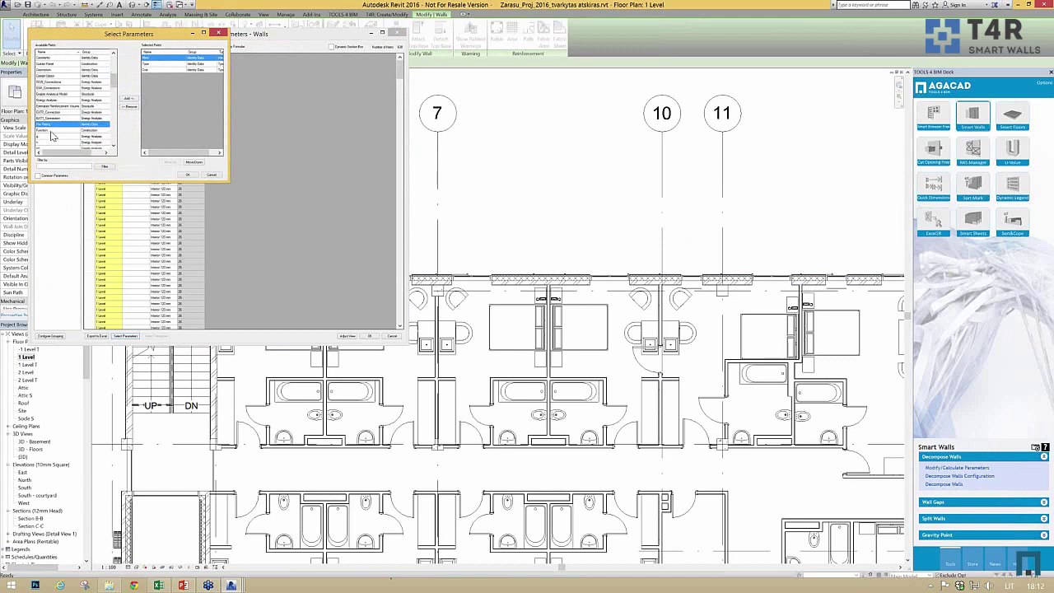
{"action": "left_click", "coordinate": [129, 100]}
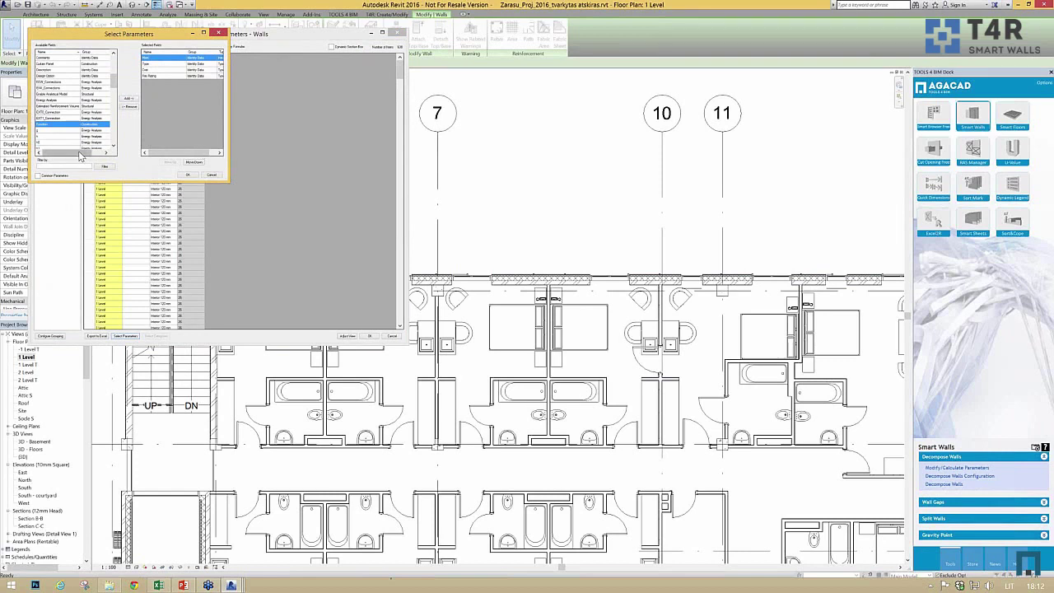
{"action": "left_click", "coordinate": [189, 175]}
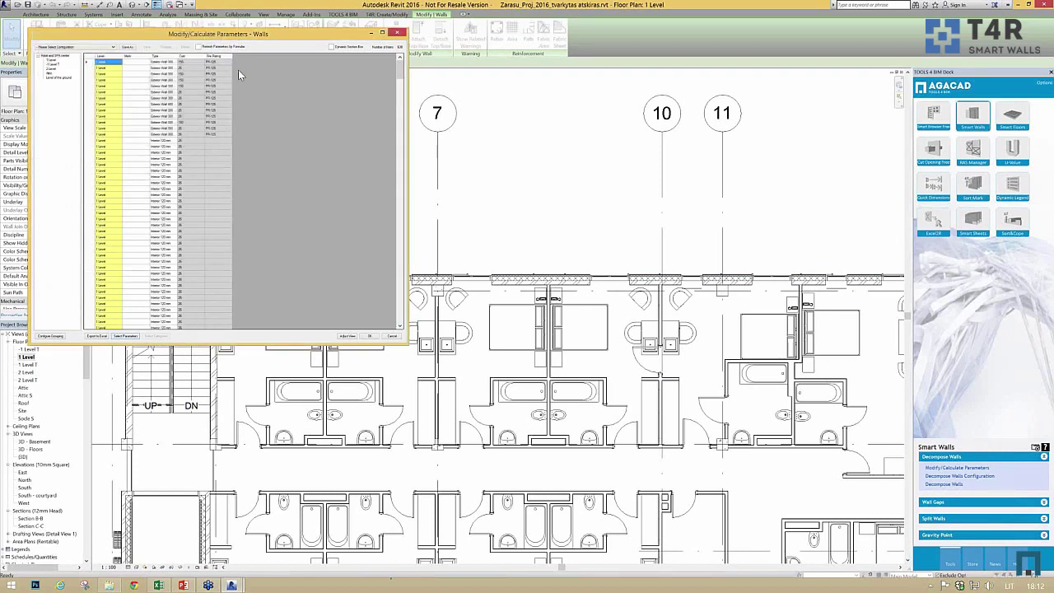
Assign one shared Fire Rating value to the interior walls on 1 Level and close the wall parameter table
{"action": "left_click", "coordinate": [217, 156]}
{"action": "scroll", "coordinate": [222, 303], "scroll_direction": "down", "scroll_amount": 3}
{"action": "scroll", "coordinate": [221, 303], "scroll_direction": "down", "scroll_amount": 5}
{"action": "left_click_drag", "start_coordinate": [222, 263], "coordinate": [223, 180]}
{"action": "scroll", "coordinate": [223, 180], "scroll_direction": "up", "scroll_amount": 4}
{"action": "left_click", "coordinate": [219, 119]}
{"action": "scroll", "coordinate": [217, 145], "scroll_direction": "down", "scroll_amount": 7}
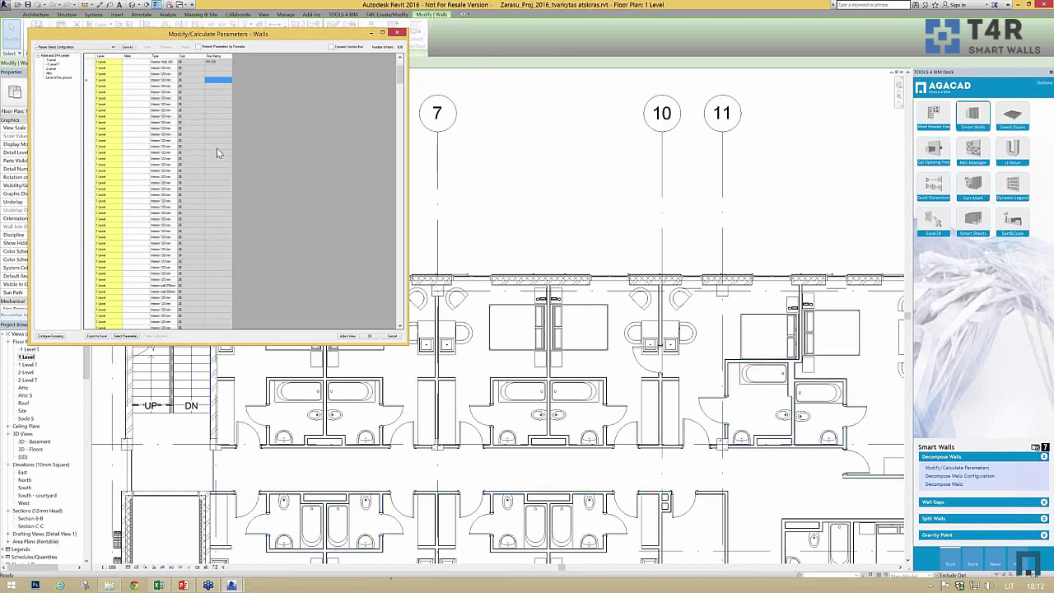
{"action": "left_click", "coordinate": [228, 261], "text": "shift"}
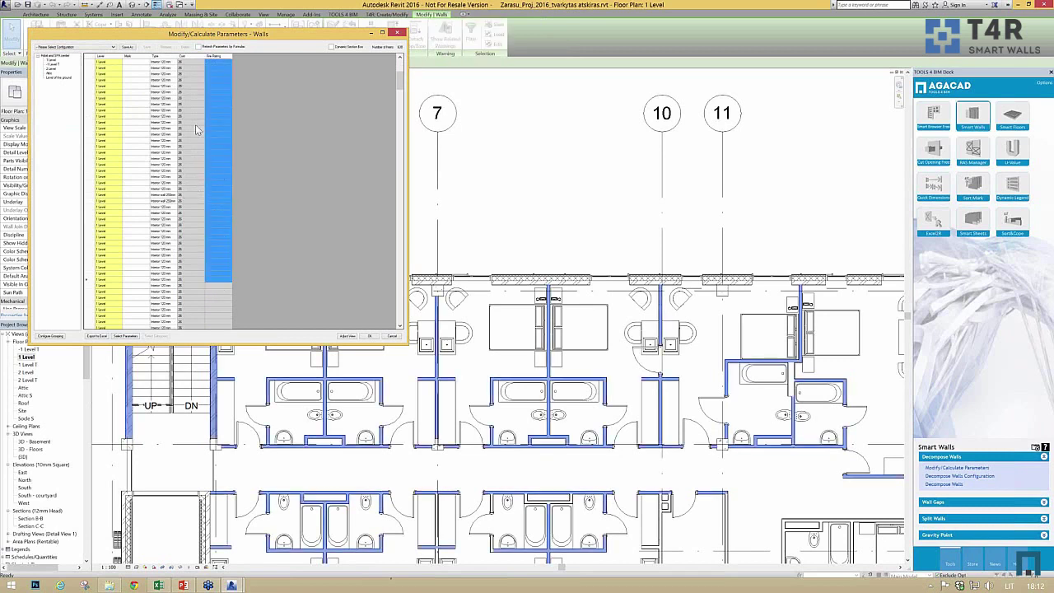
{"action": "right_click", "coordinate": [218, 159]}
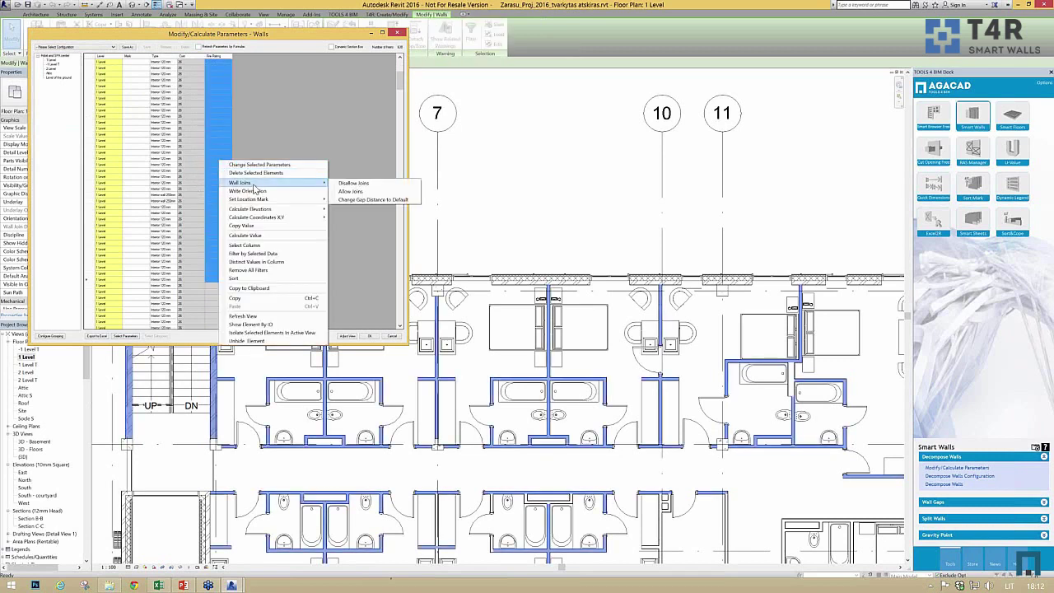
{"action": "left_click", "coordinate": [253, 170]}
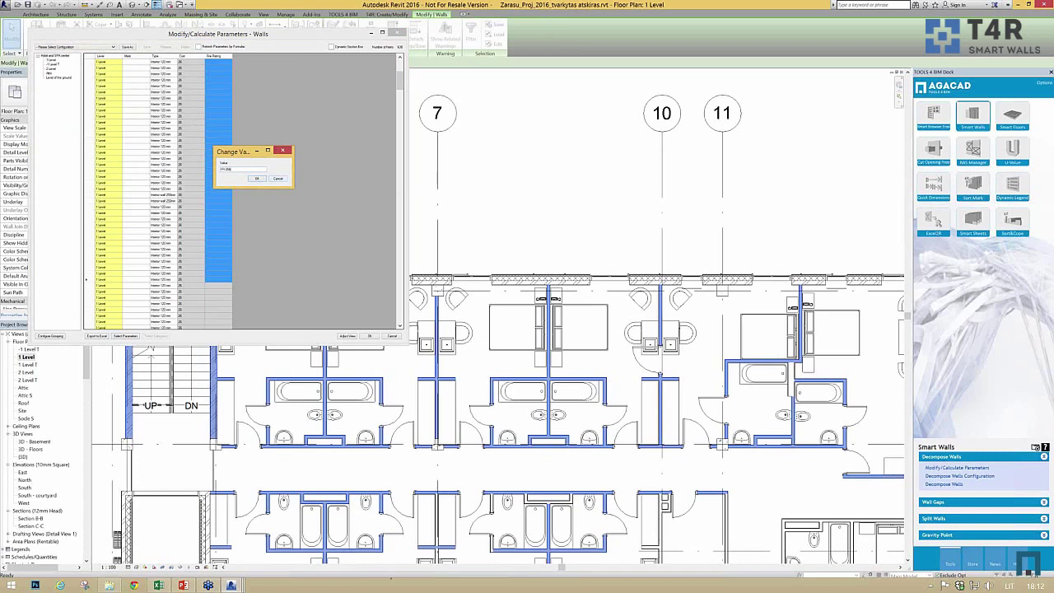
{"action": "left_click", "coordinate": [256, 178]}
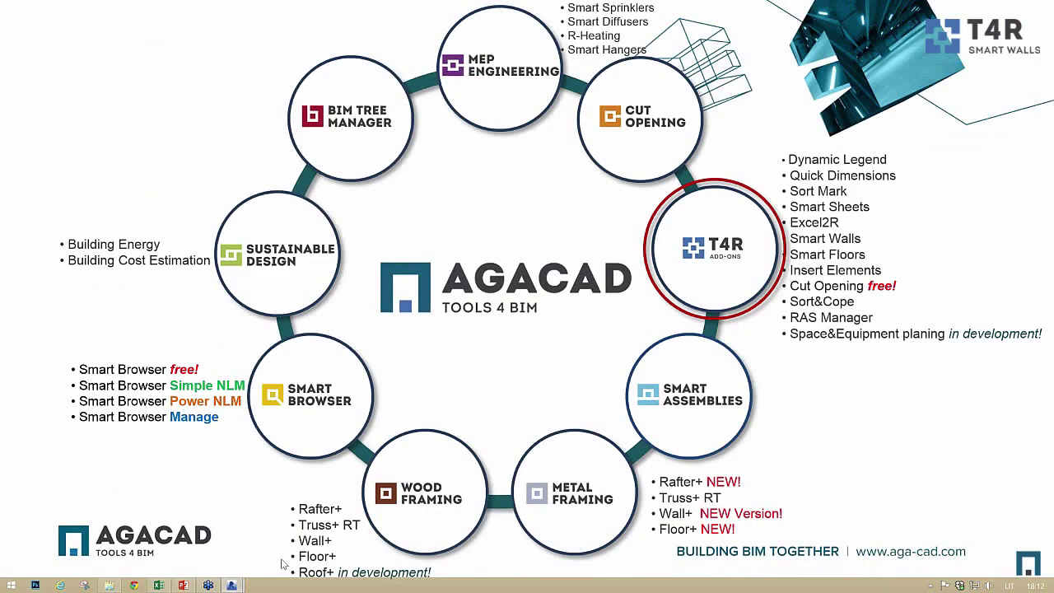
{"action": "mouse_move", "coordinate": [237, 584]}
{"action": "left_click", "coordinate": [280, 543]}
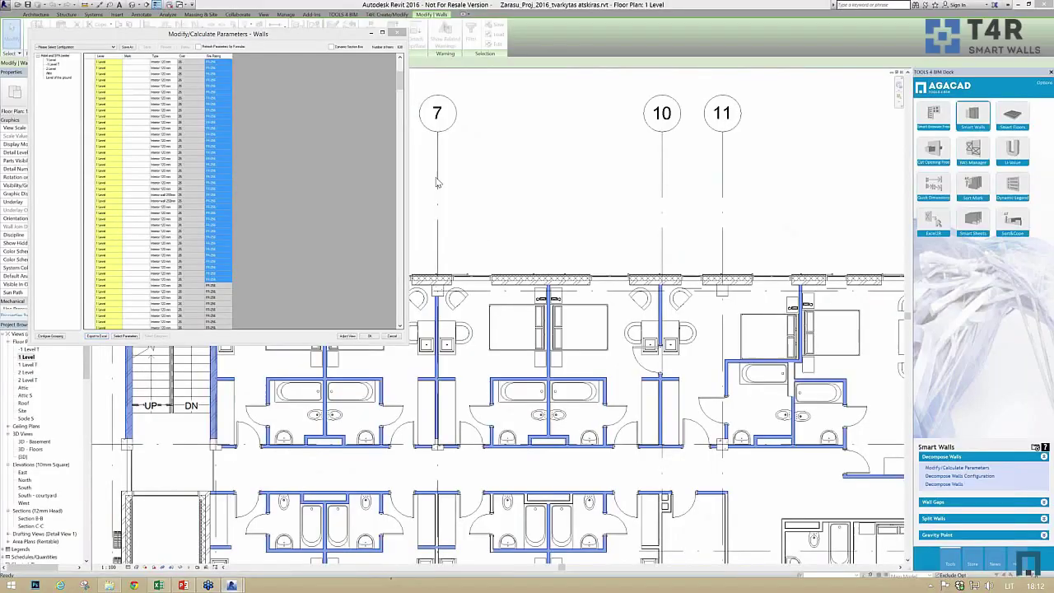
{"action": "left_click_drag", "start_coordinate": [401, 82], "coordinate": [399, 195]}
{"action": "left_click", "coordinate": [398, 33]}
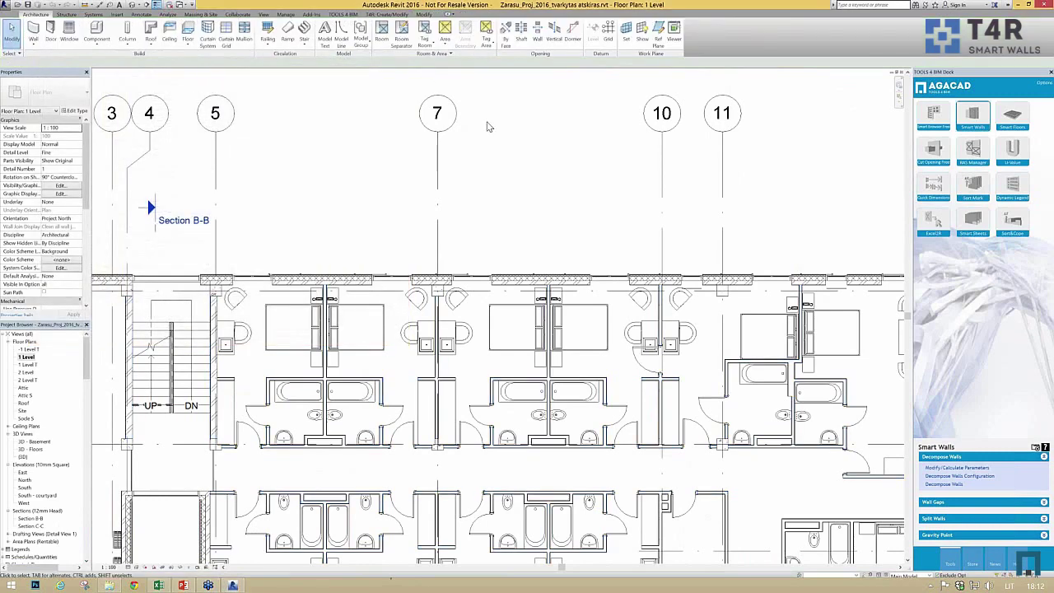
Review the Wall Gaps, Split Walls and Gravity Point tools of Smart Walls and return to the Decompose Walls tools
{"action": "left_click", "coordinate": [933, 524]}
{"action": "left_click", "coordinate": [937, 497]}
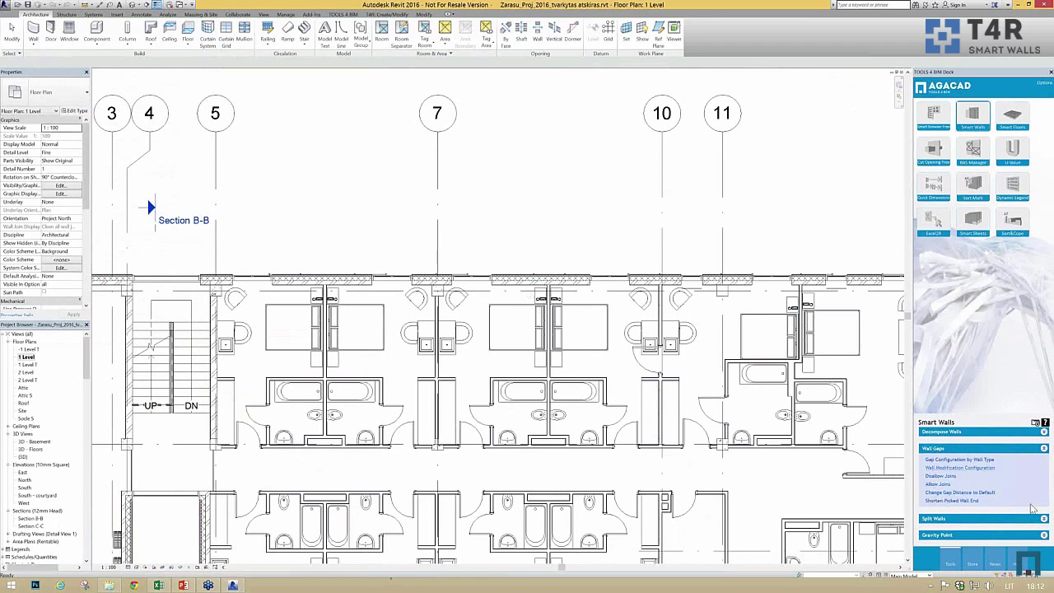
{"action": "left_click", "coordinate": [942, 535]}
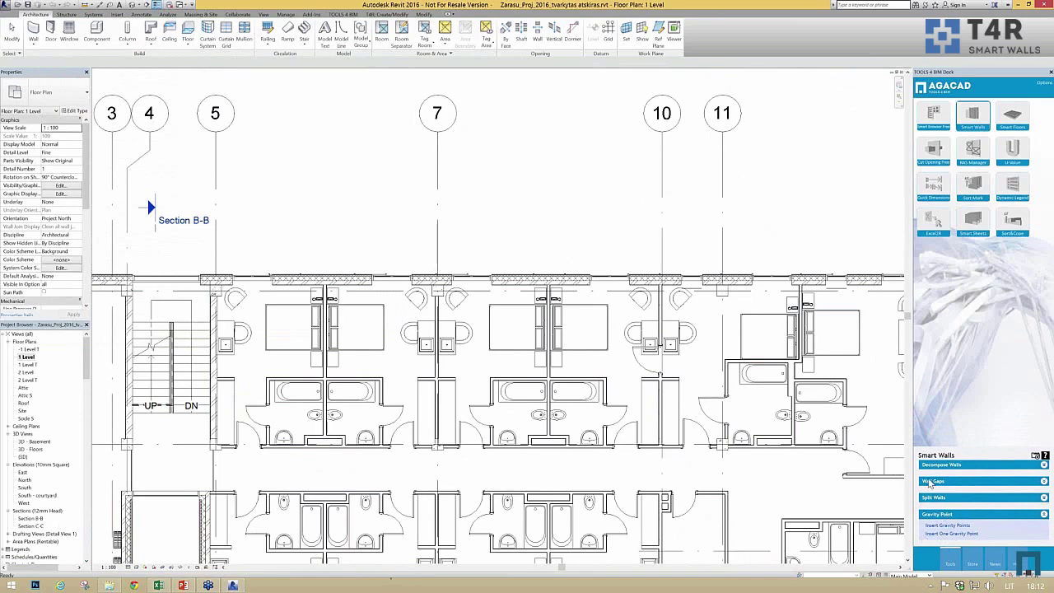
{"action": "left_click", "coordinate": [927, 467]}
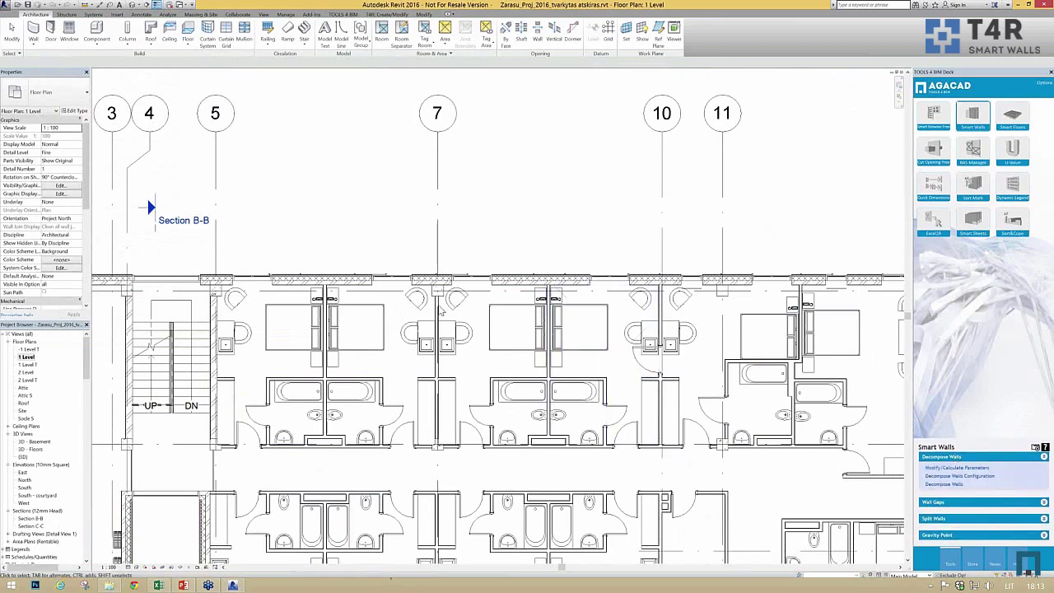
Decompose the layered exterior wall crossing grid line 7 on 1 Level into separate layer walls with Decompose Walls
{"action": "scroll", "coordinate": [696, 285], "scroll_direction": "up", "scroll_amount": 5}
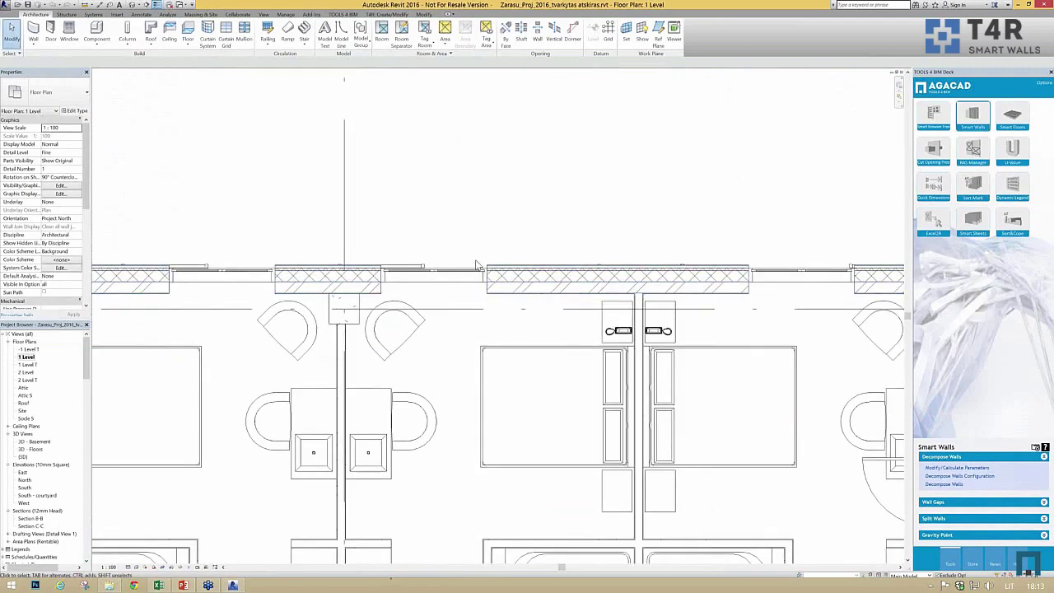
{"action": "left_click", "coordinate": [497, 275]}
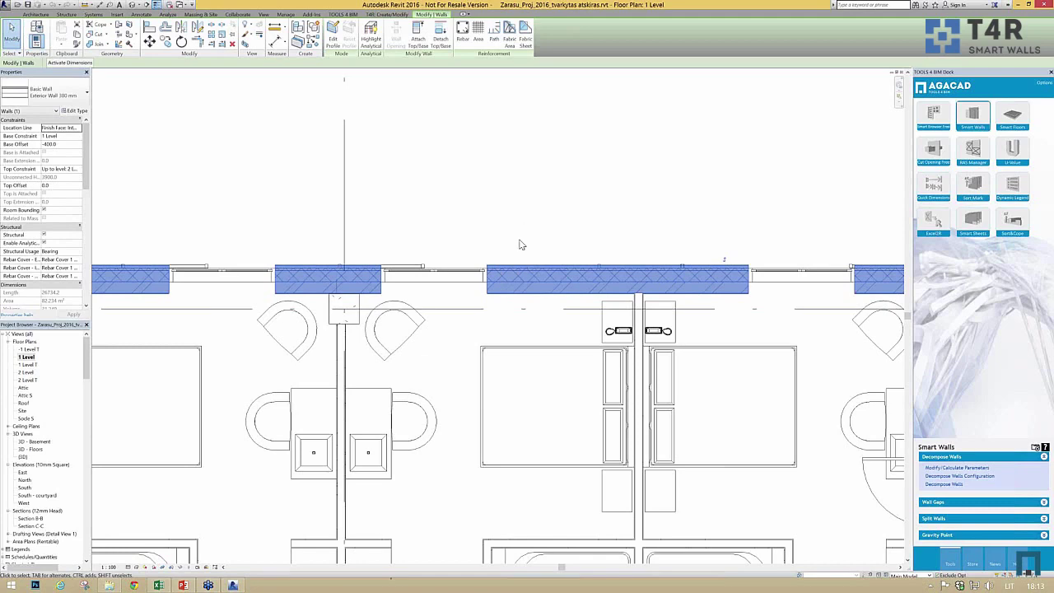
{"action": "left_click", "coordinate": [520, 245]}
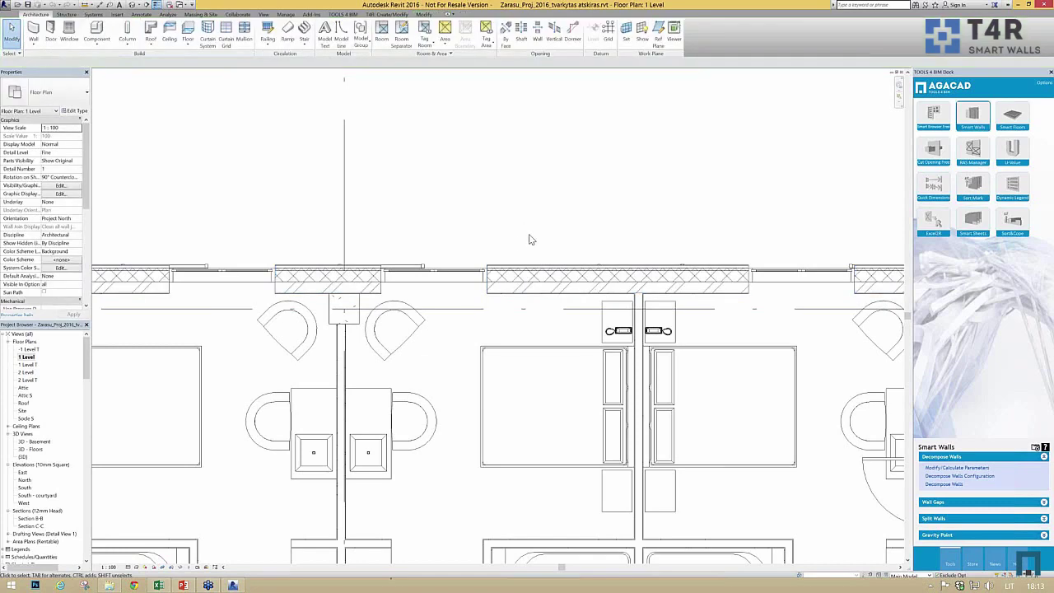
{"action": "left_click", "coordinate": [520, 294]}
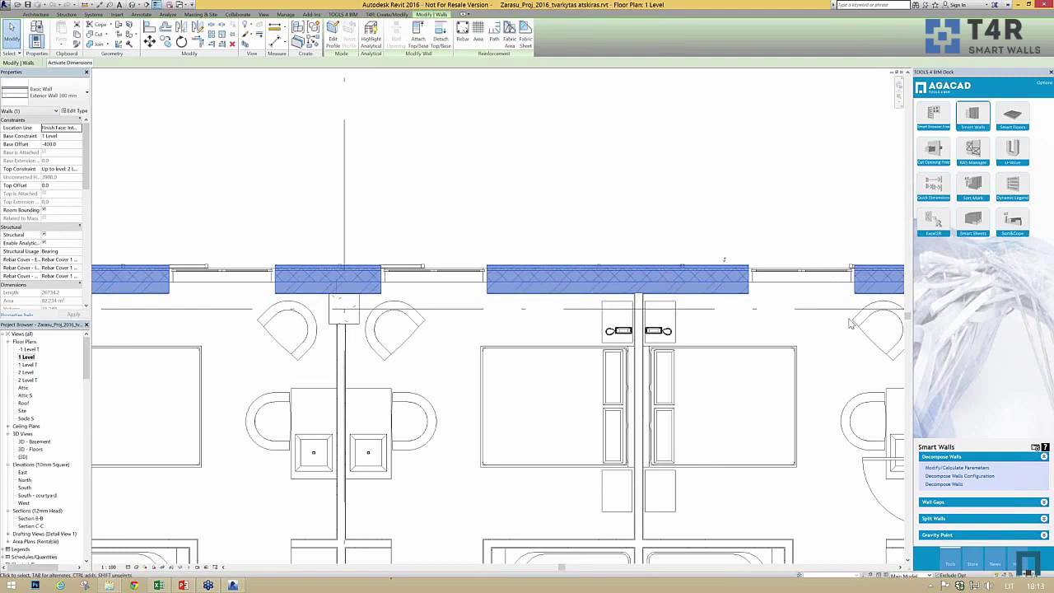
{"action": "left_click", "coordinate": [939, 485]}
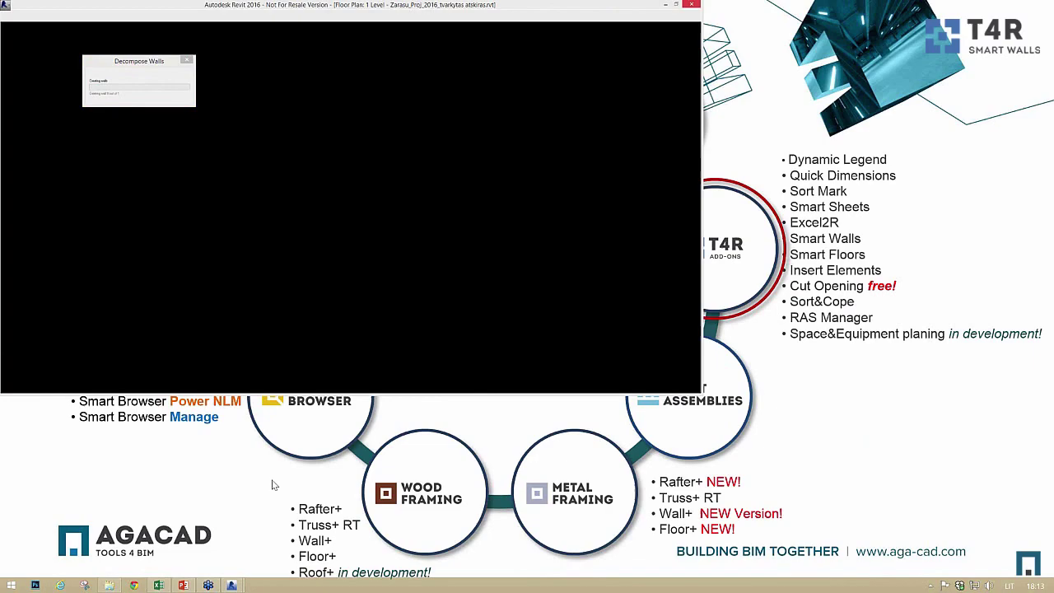
{"action": "mouse_move", "coordinate": [232, 583]}
{"action": "key", "text": "alt+Tab"}
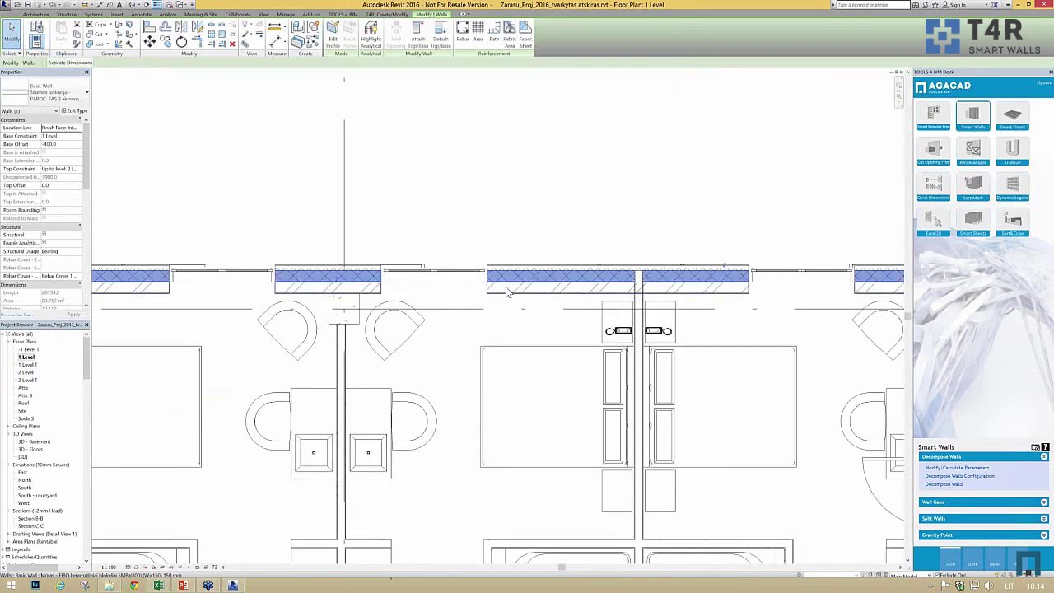
Inspect the masonry and insulation layers of the decomposed exterior wall as individual walls
{"action": "left_click", "coordinate": [498, 285]}
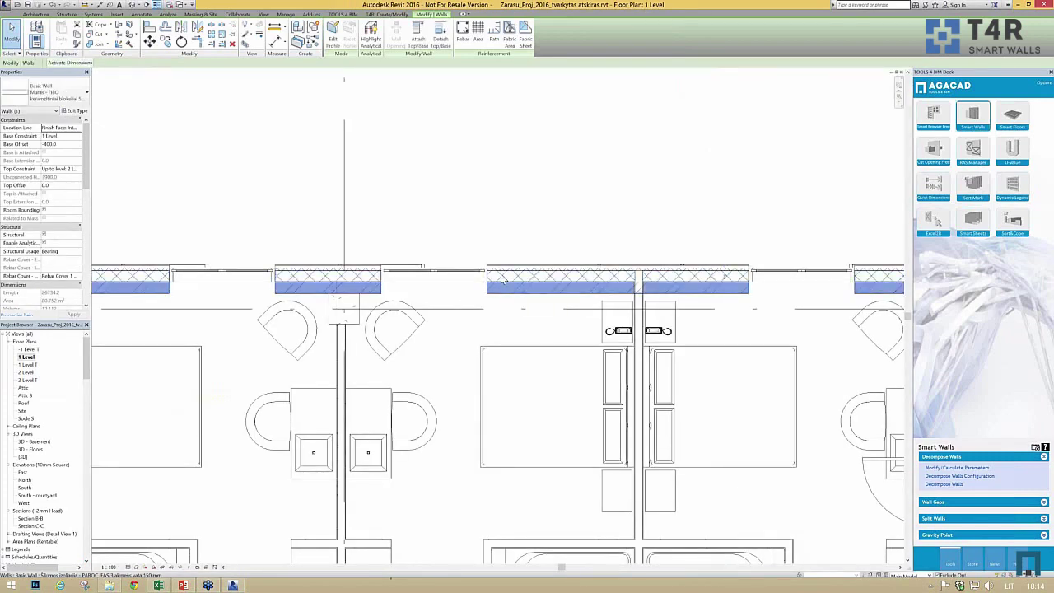
{"action": "left_click", "coordinate": [495, 277]}
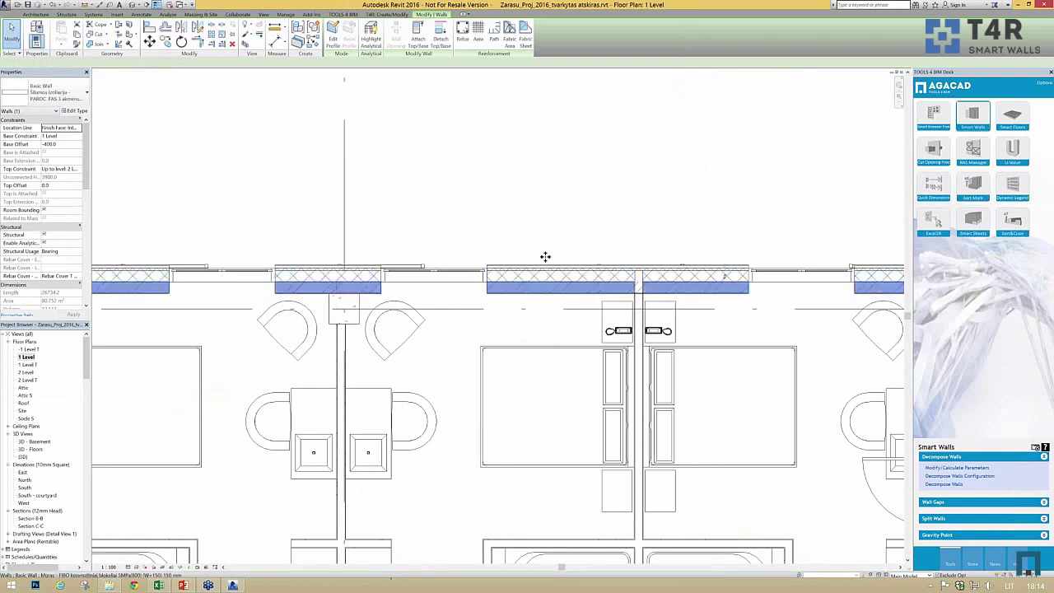
{"action": "left_click", "coordinate": [596, 214]}
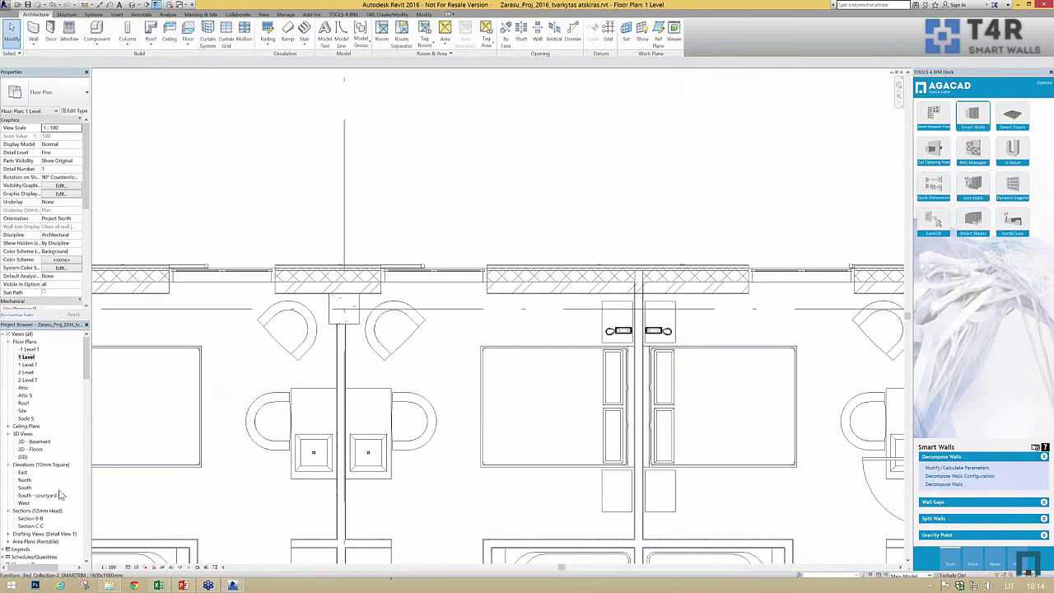
Tile the 2 Level floor plan beside the 3D - Floors view and open the Smart Floors tools
{"action": "left_click", "coordinate": [25, 372]}
{"action": "double_click", "coordinate": [26, 373]}
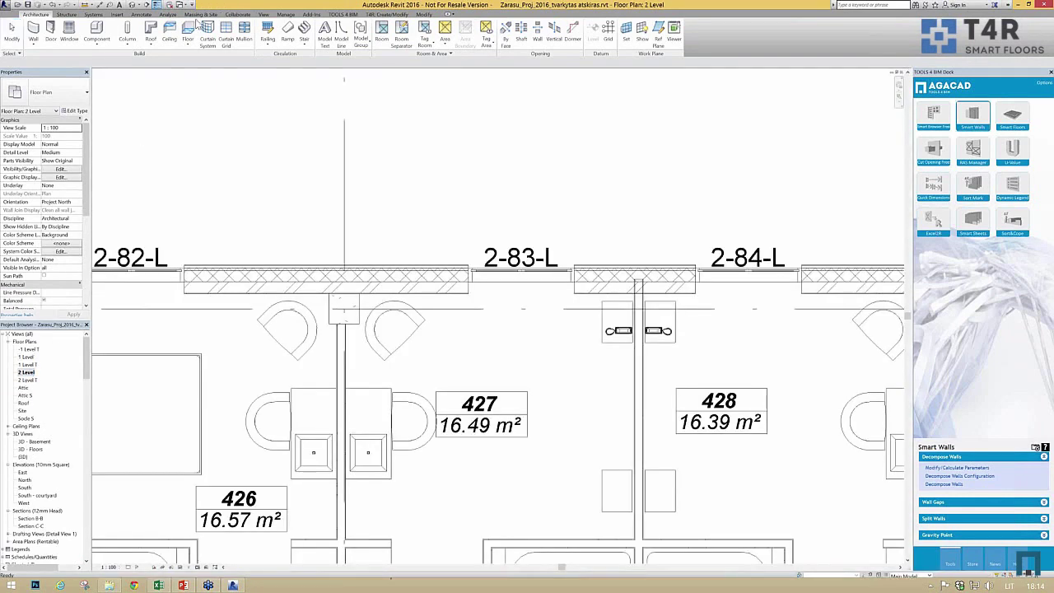
{"action": "double_click", "coordinate": [34, 450]}
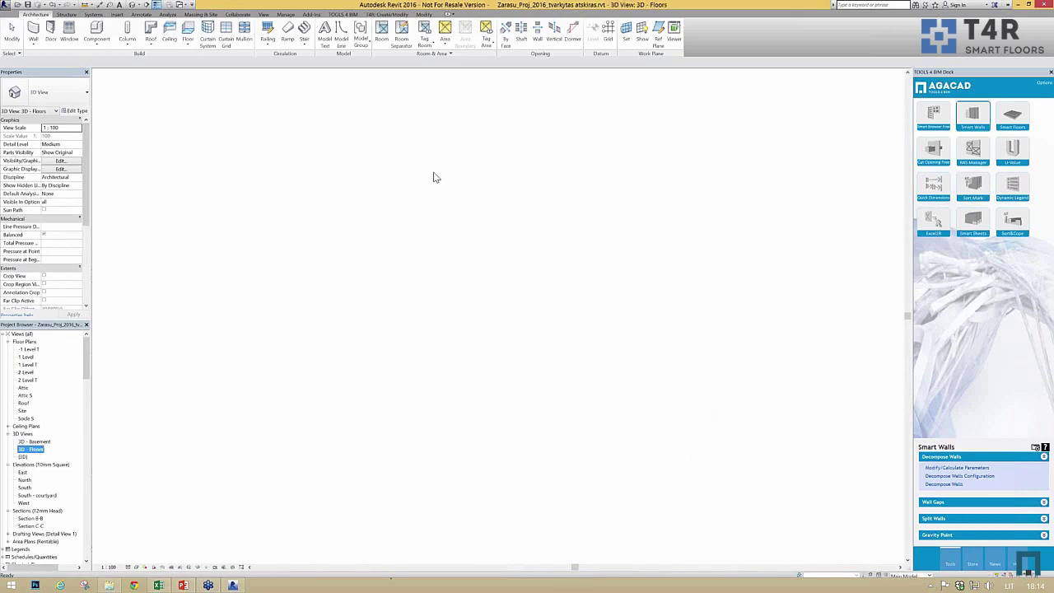
{"action": "key", "text": "w"}
{"action": "key", "text": "t"}
{"action": "middle_click_drag", "start_coordinate": [377, 271], "coordinate": [429, 284], "text": "shift"}
{"action": "scroll", "coordinate": [315, 380], "scroll_direction": "up", "scroll_amount": 5}
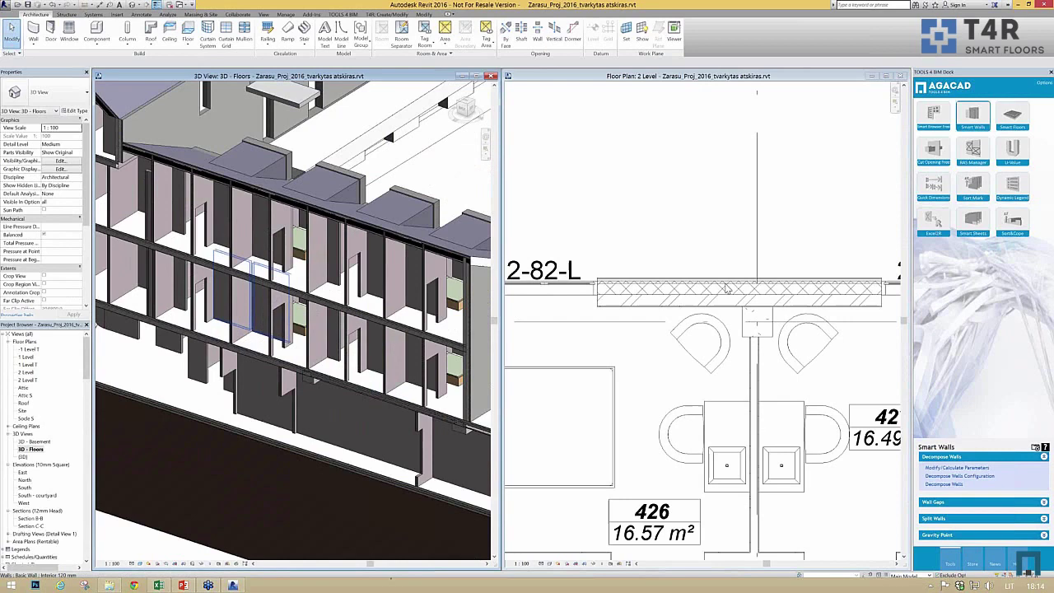
{"action": "left_click", "coordinate": [1013, 118]}
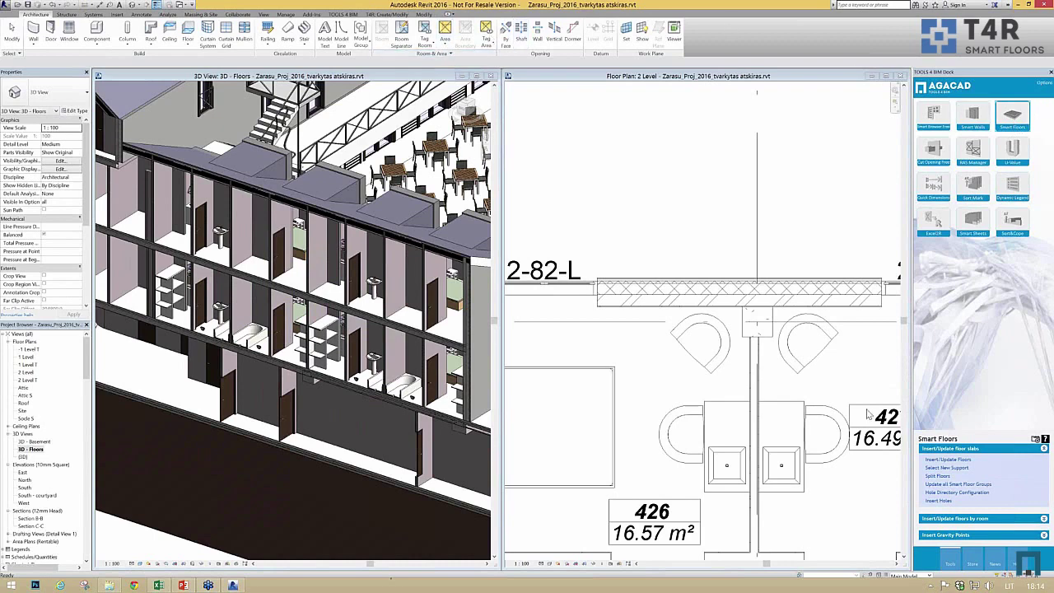
Examine the intermediate floor slab beneath the washbasin rooms in the 3D - Floors view and return to the 2 Level plan
{"action": "left_click", "coordinate": [743, 327]}
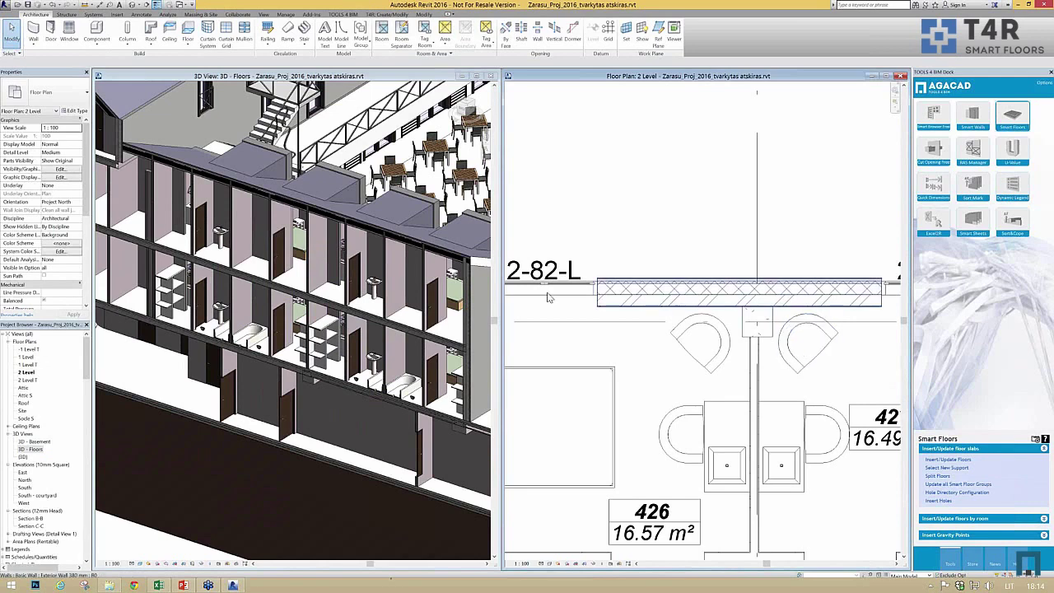
{"action": "left_click", "coordinate": [380, 313]}
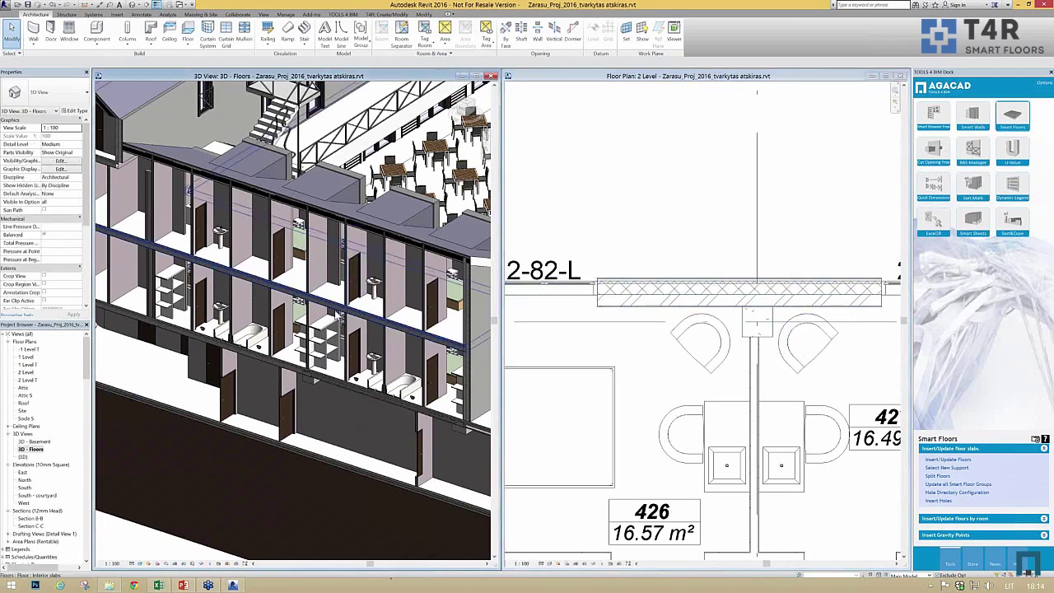
{"action": "scroll", "coordinate": [375, 309], "scroll_direction": "up", "scroll_amount": 2}
{"action": "middle_click_drag", "start_coordinate": [408, 436], "coordinate": [230, 320]}
{"action": "scroll", "coordinate": [251, 313], "scroll_direction": "up", "scroll_amount": 3}
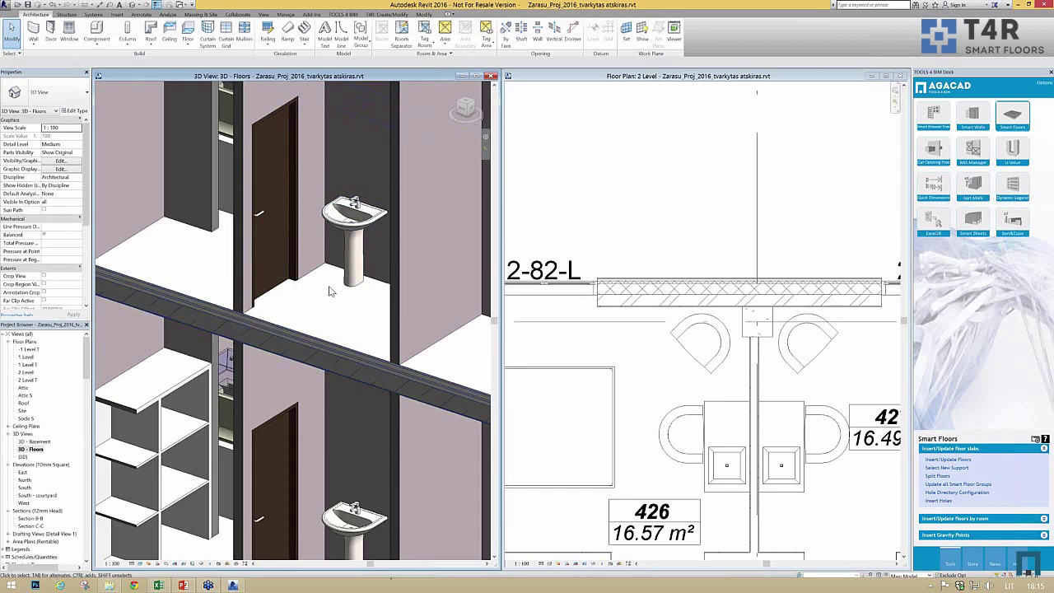
{"action": "middle_click_drag", "start_coordinate": [354, 288], "coordinate": [316, 290]}
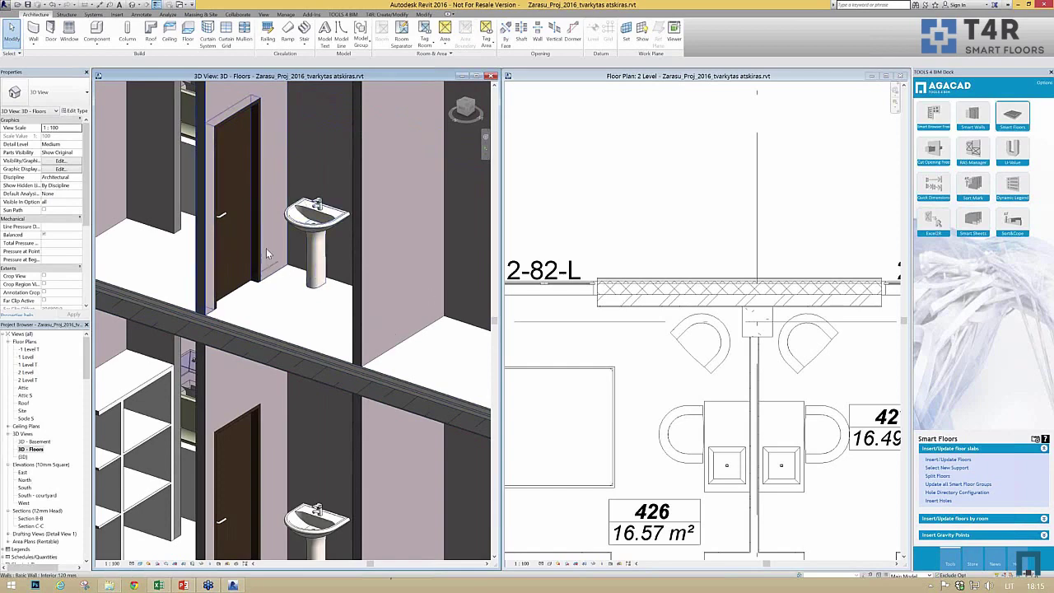
{"action": "middle_click_drag", "start_coordinate": [330, 303], "coordinate": [178, 303]}
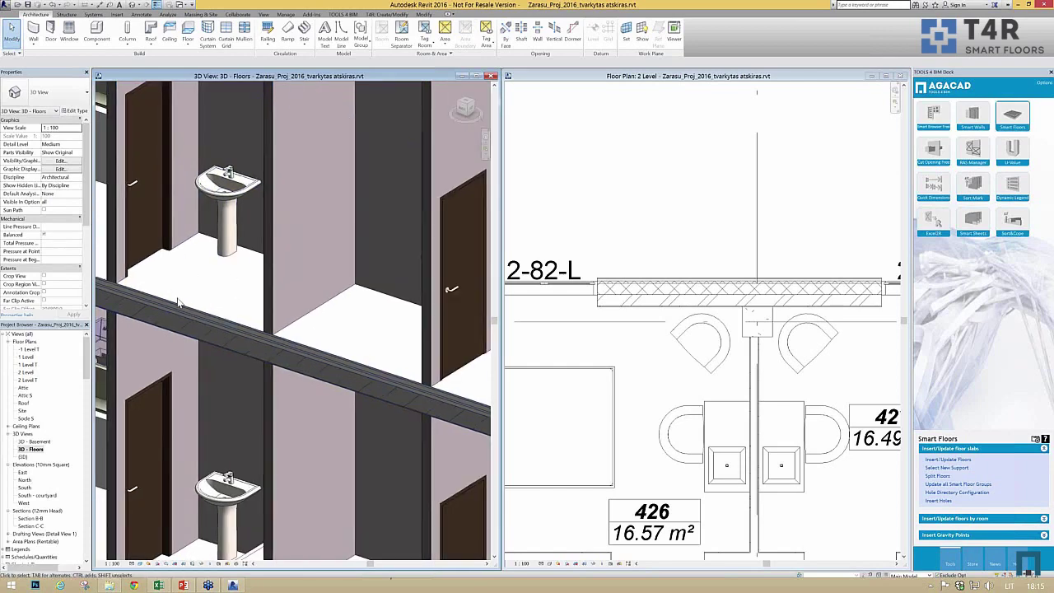
{"action": "left_click", "coordinate": [171, 309]}
{"action": "key", "text": "Escape"}
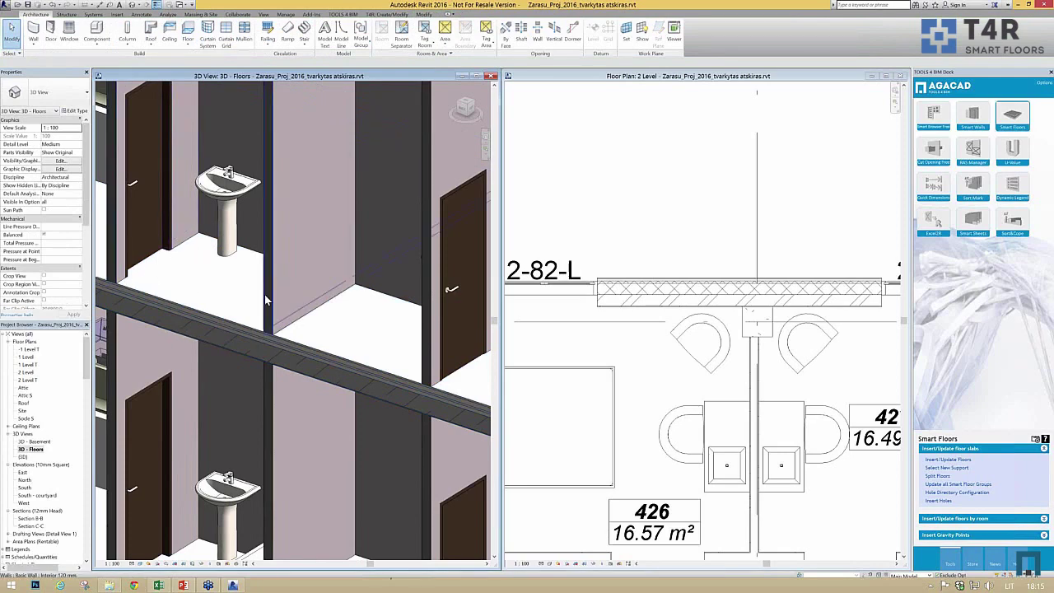
{"action": "left_click", "coordinate": [642, 380]}
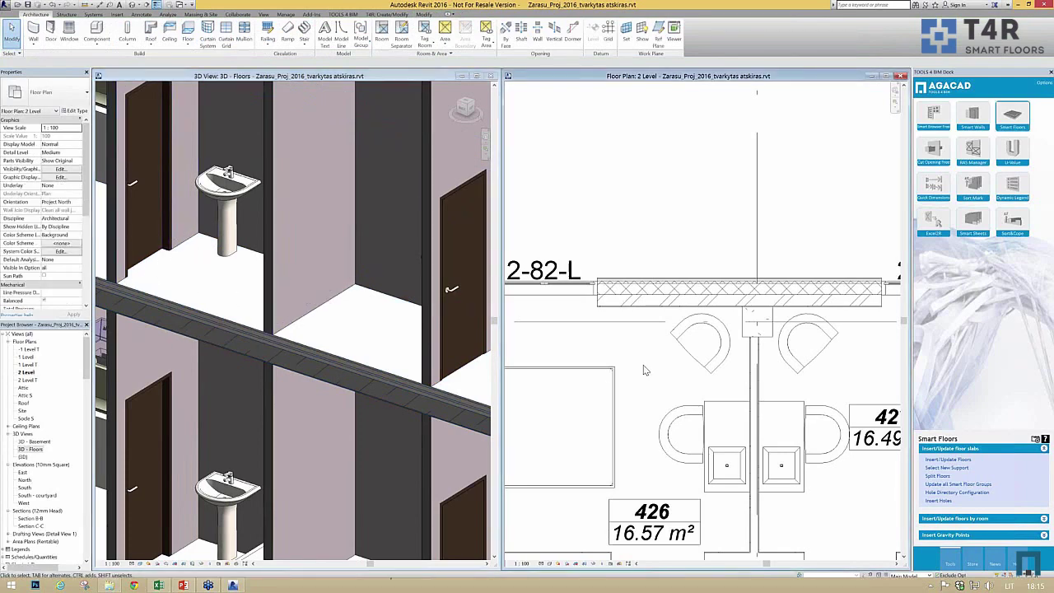
Open the Floor Placement Configuration for floors by room and enlarge the dialog so all its parameters show
{"action": "scroll", "coordinate": [647, 374], "scroll_direction": "down", "scroll_amount": 6}
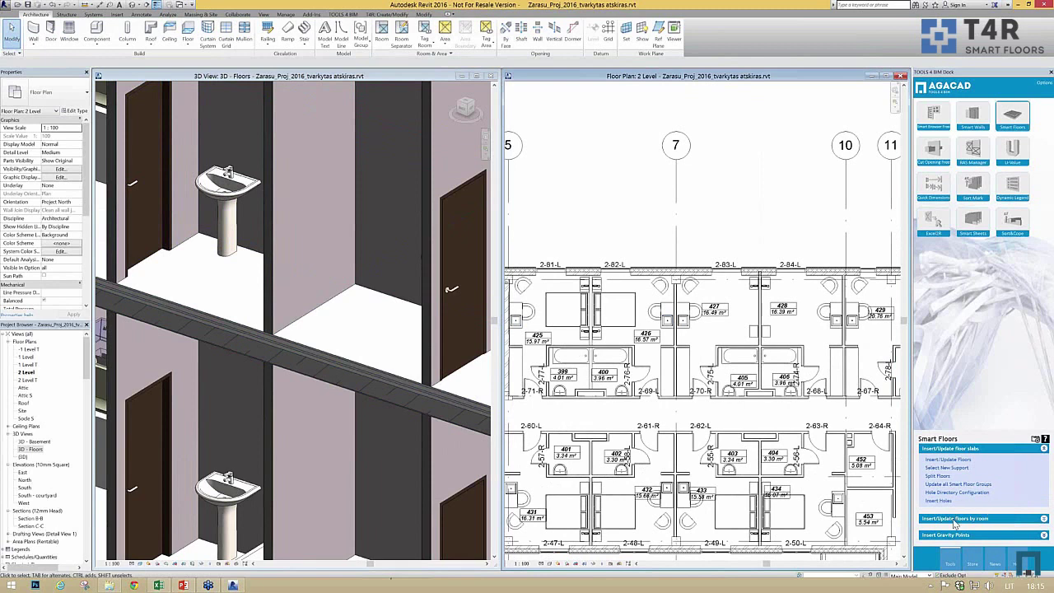
{"action": "left_click", "coordinate": [956, 518]}
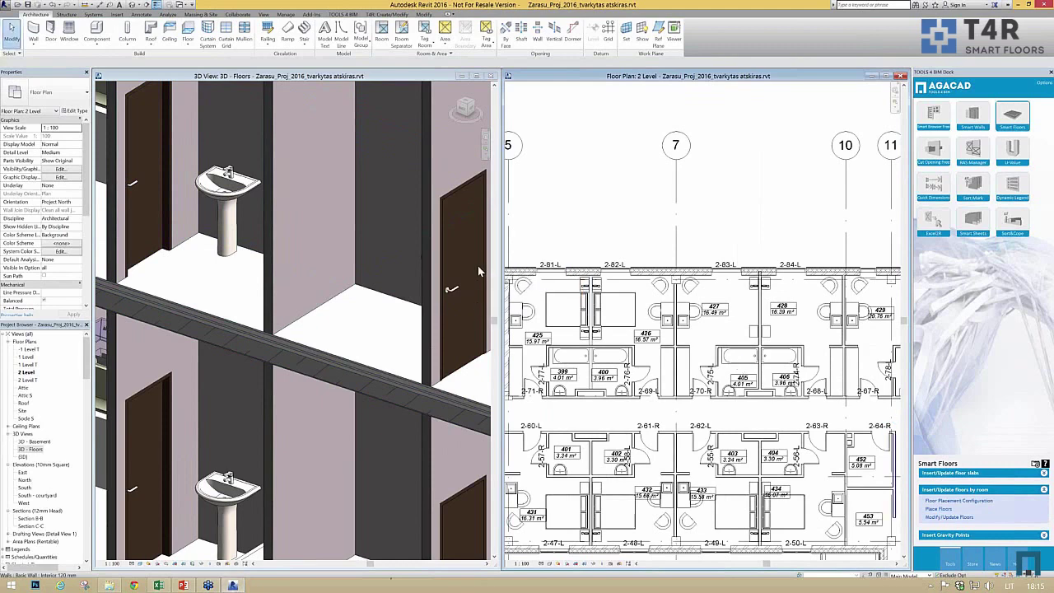
{"action": "left_click", "coordinate": [950, 499]}
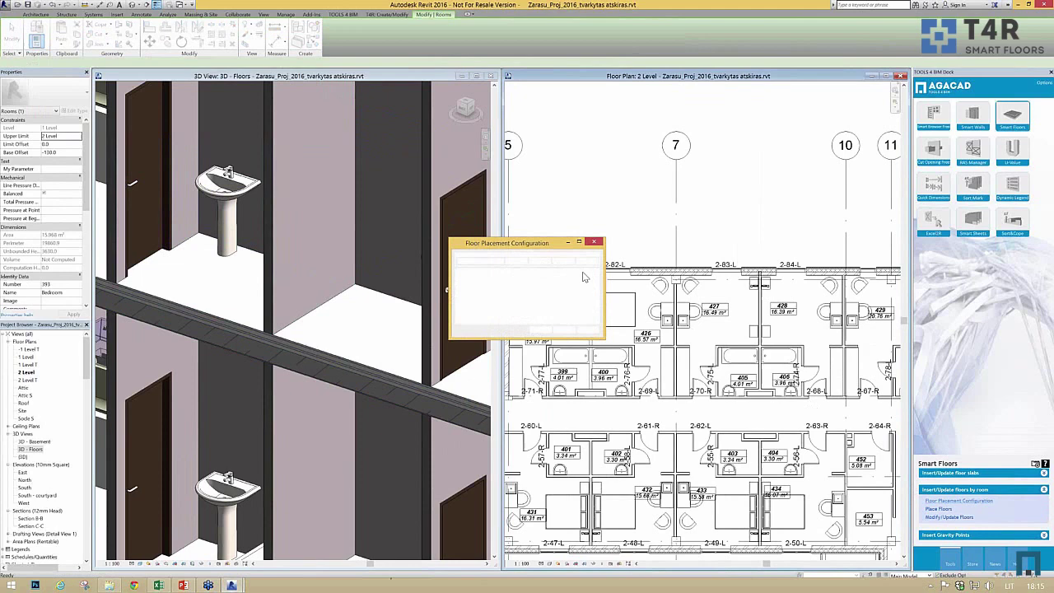
{"action": "left_click_drag", "start_coordinate": [556, 247], "coordinate": [472, 231]}
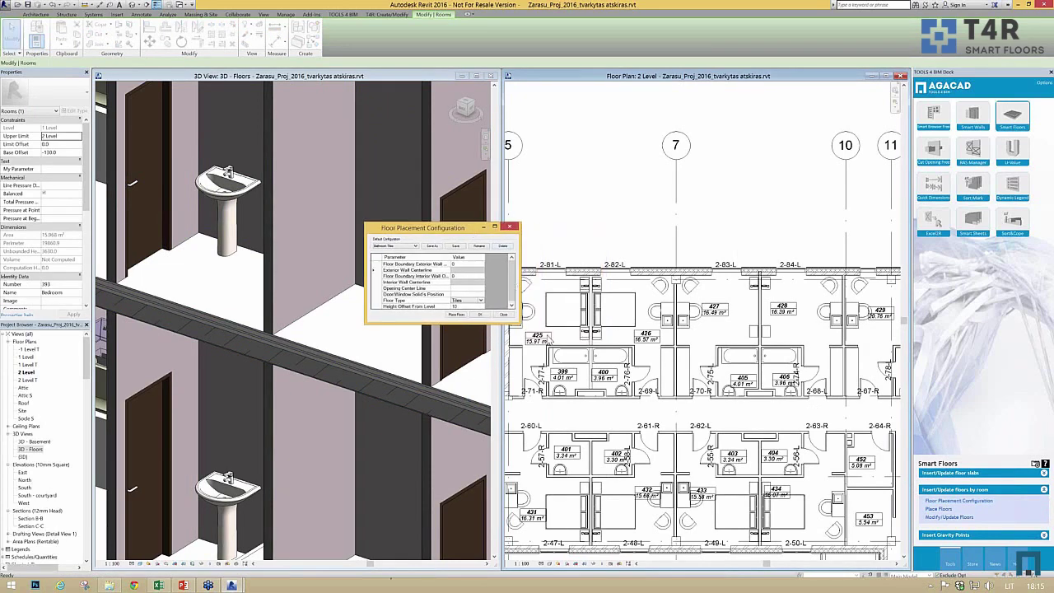
{"action": "left_click_drag", "start_coordinate": [516, 322], "coordinate": [550, 334]}
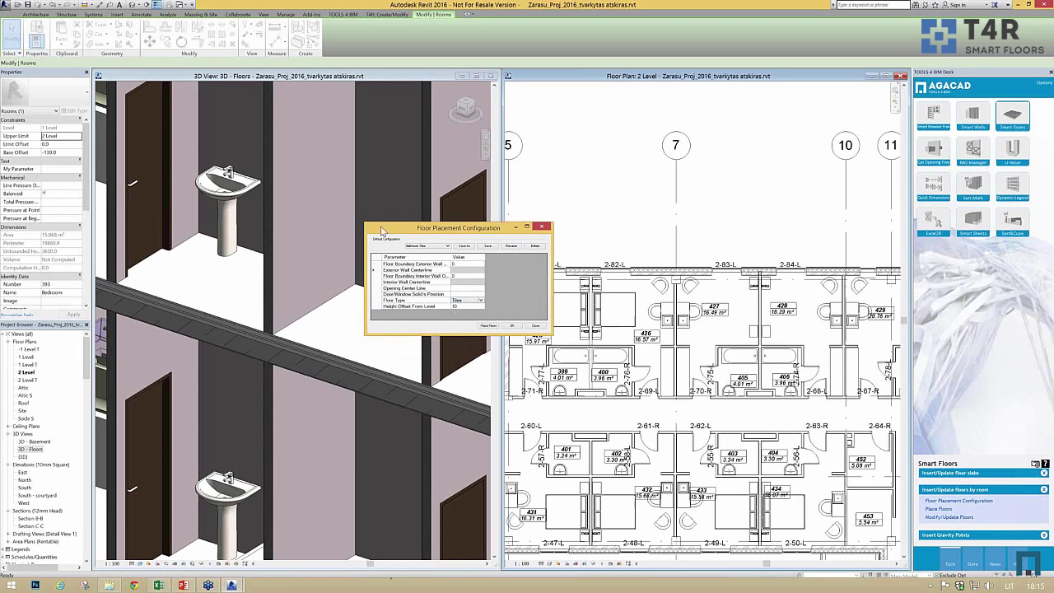
Choose the Bathroom Tiles configuration with floor type Tiles and a height offset from level of 10, and accept it
{"action": "left_click", "coordinate": [422, 246]}
{"action": "left_click", "coordinate": [424, 253]}
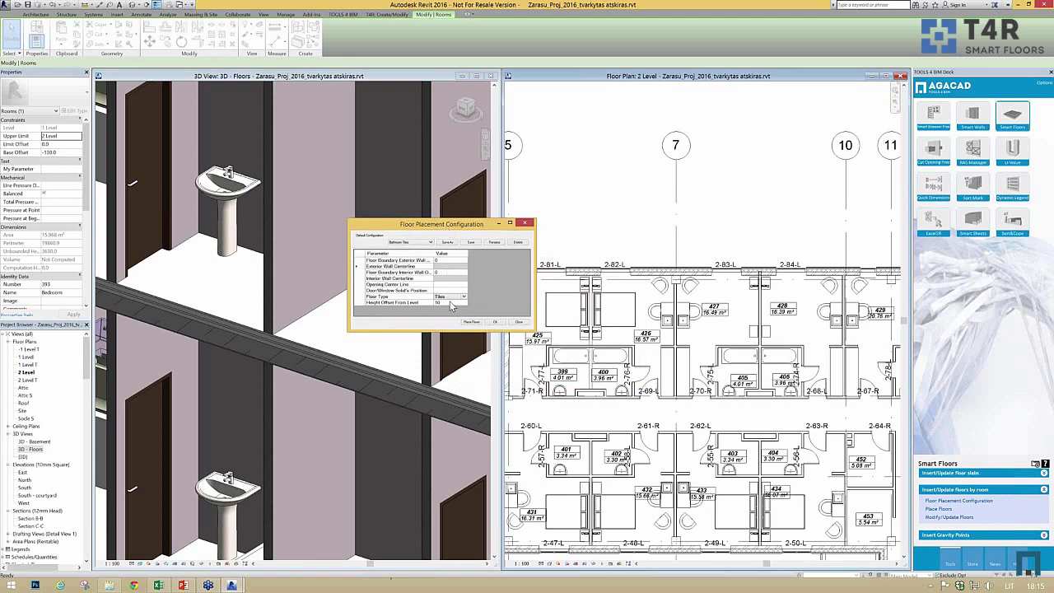
{"action": "left_click", "coordinate": [453, 298]}
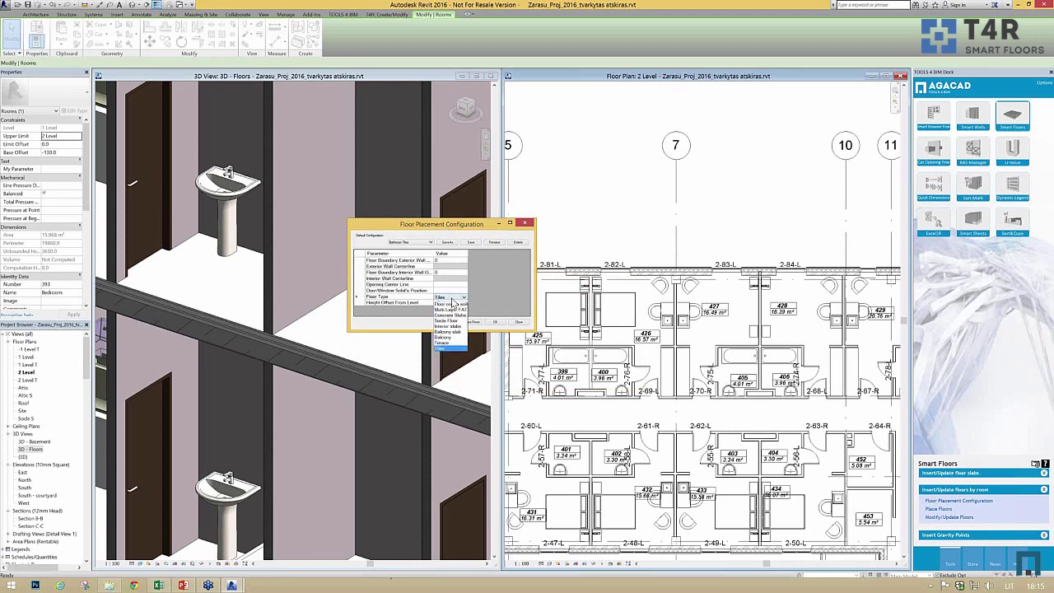
{"action": "left_click", "coordinate": [441, 349]}
{"action": "left_click", "coordinate": [448, 303]}
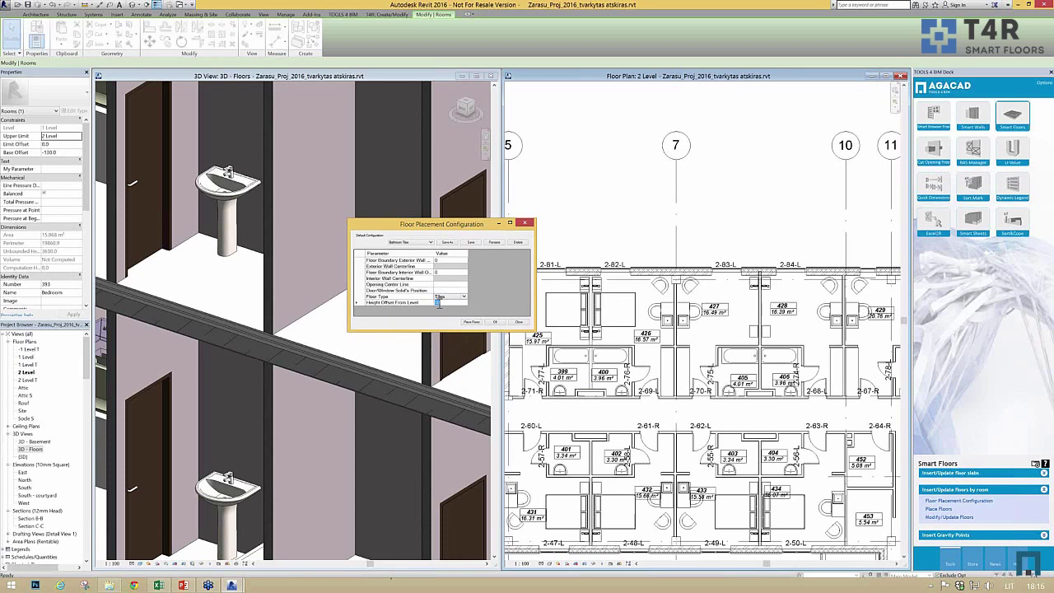
{"action": "left_click", "coordinate": [496, 323]}
Open Place Floors, list the project's rooms and enlarge the dialog
{"action": "left_click", "coordinate": [937, 508]}
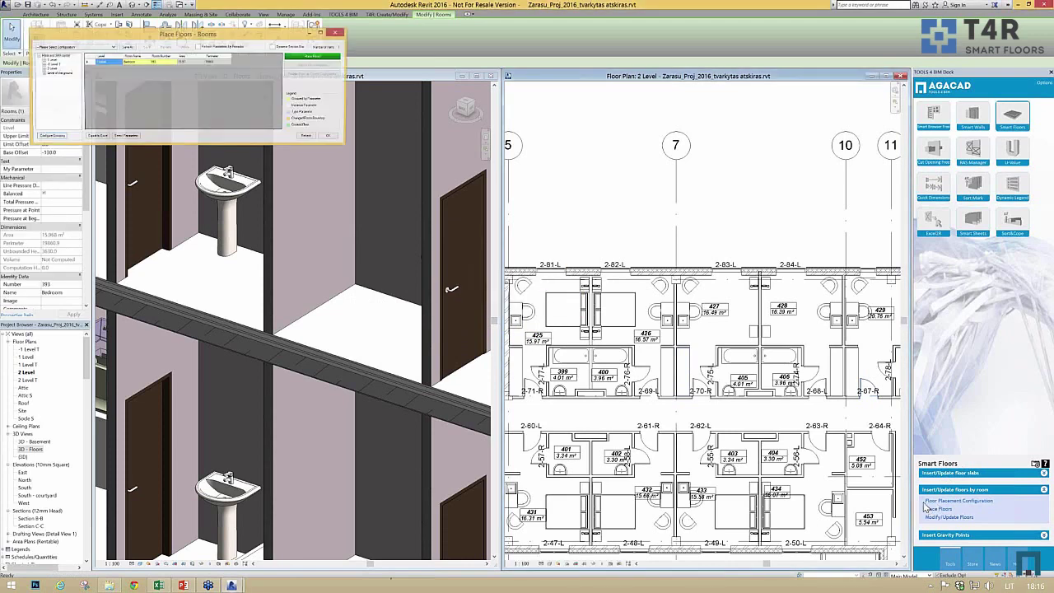
{"action": "left_click", "coordinate": [53, 57]}
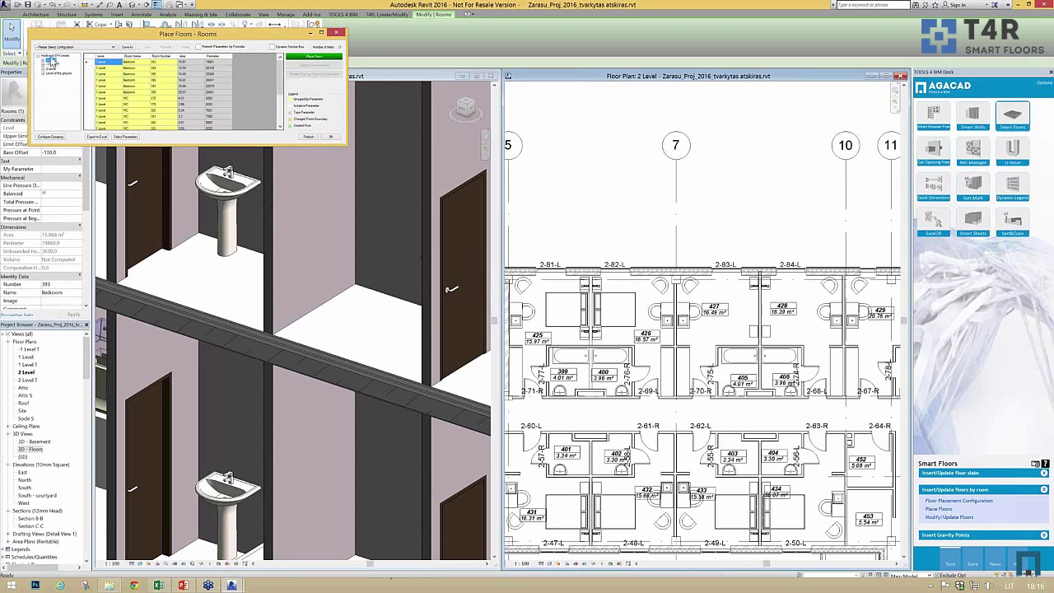
{"action": "left_click_drag", "start_coordinate": [347, 147], "coordinate": [404, 231]}
{"action": "left_click", "coordinate": [134, 80]}
{"action": "right_click", "coordinate": [130, 116]}
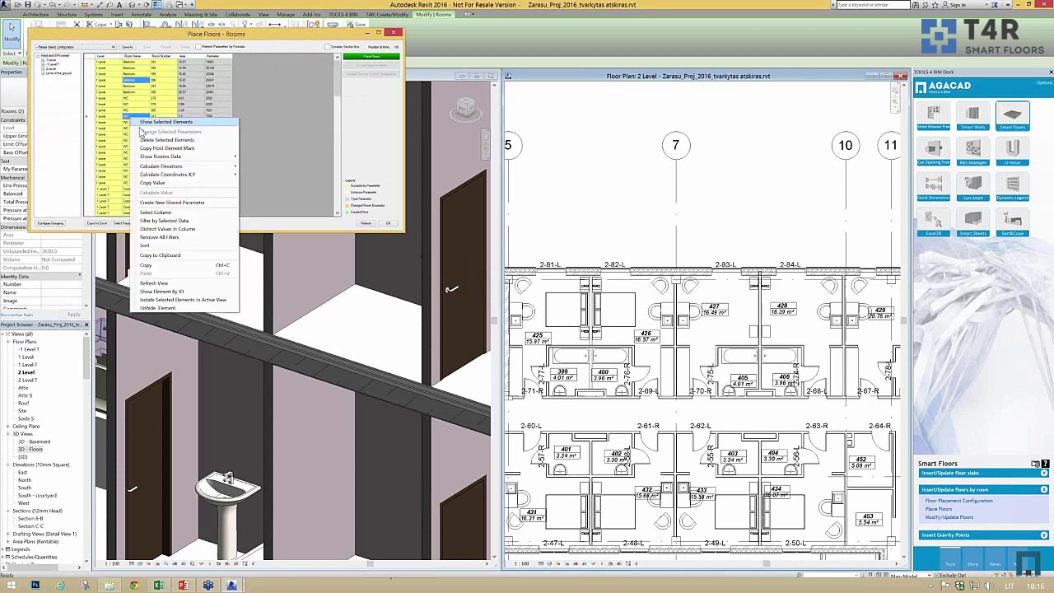
{"action": "left_click", "coordinate": [166, 221]}
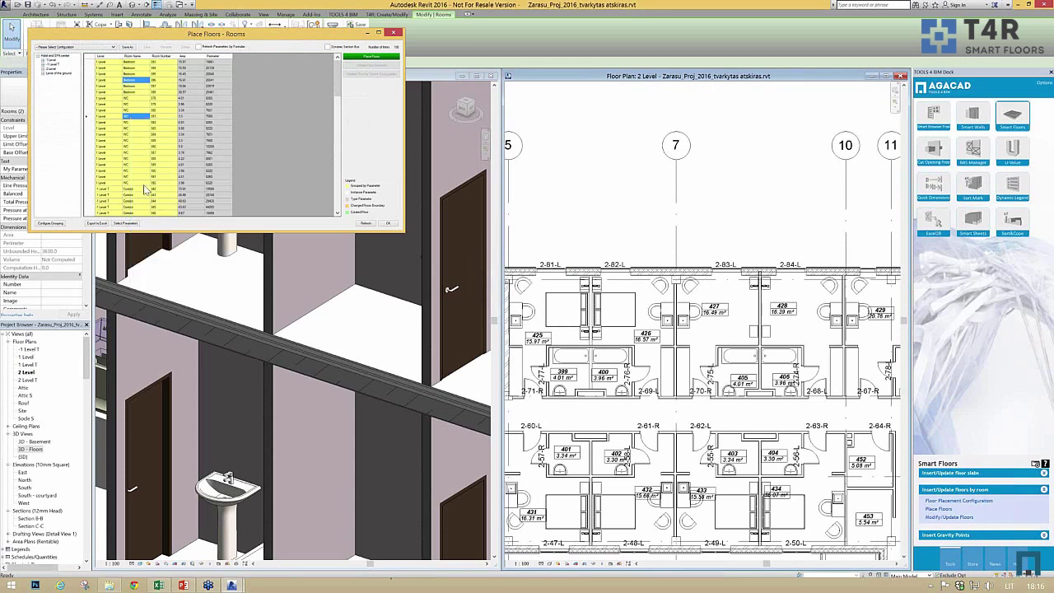
{"action": "left_click", "coordinate": [133, 111]}
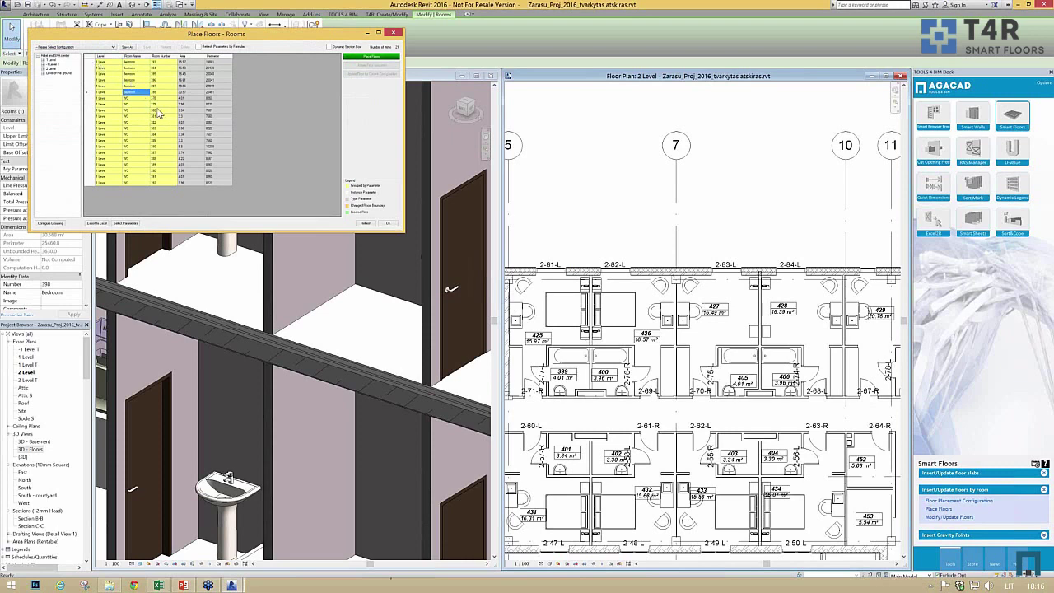
Restore the full room list and filter it by room name to only the WC and Bath rooms
{"action": "left_click", "coordinate": [57, 56]}
{"action": "left_click", "coordinate": [126, 128]}
{"action": "scroll", "coordinate": [140, 152], "scroll_direction": "down", "scroll_amount": 5}
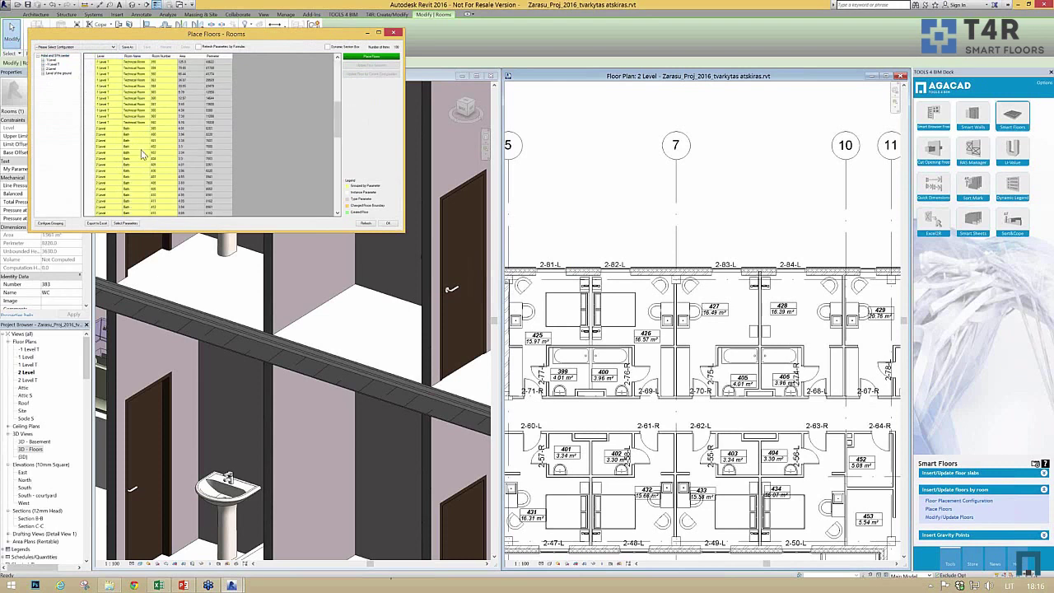
{"action": "left_click", "coordinate": [129, 151]}
{"action": "right_click", "coordinate": [130, 151]}
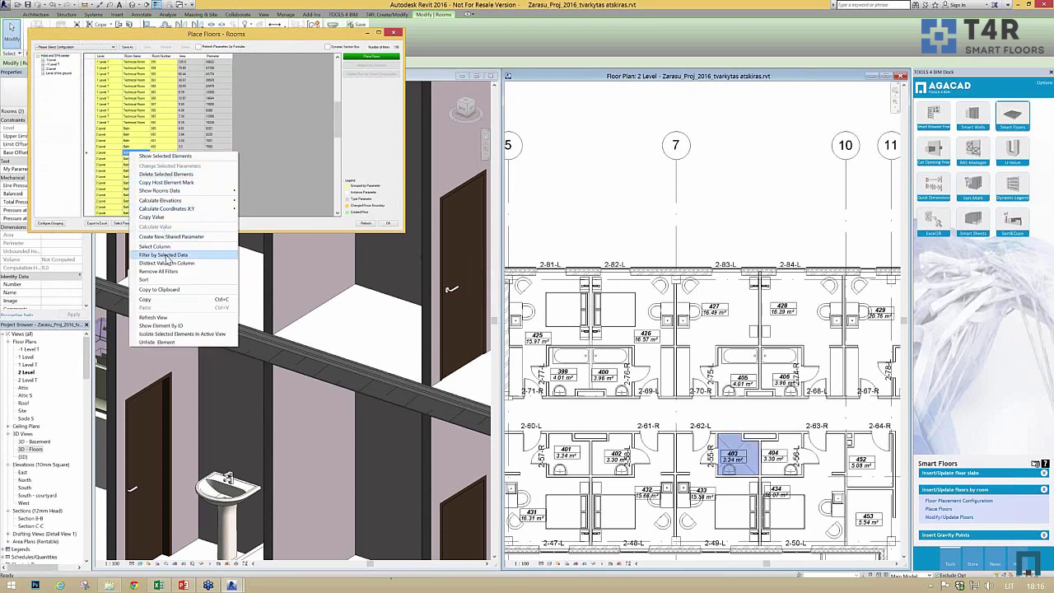
{"action": "left_click", "coordinate": [166, 256]}
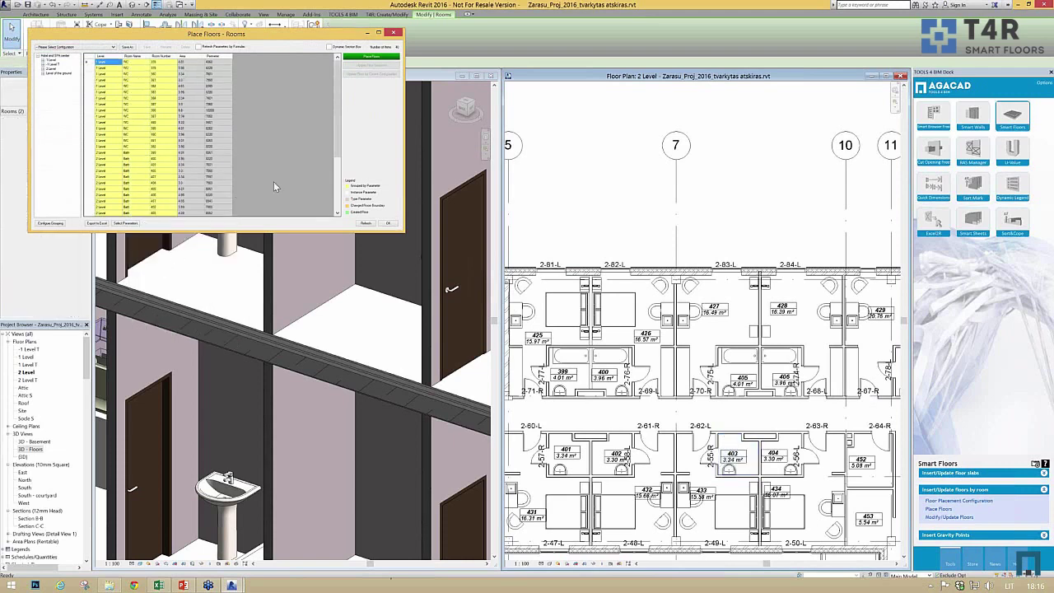
Select all the filtered WC and Bath rooms, place floors in them and close the Place Floors dialog
{"action": "left_click", "coordinate": [89, 63]}
{"action": "key", "text": "ctrl+a"}
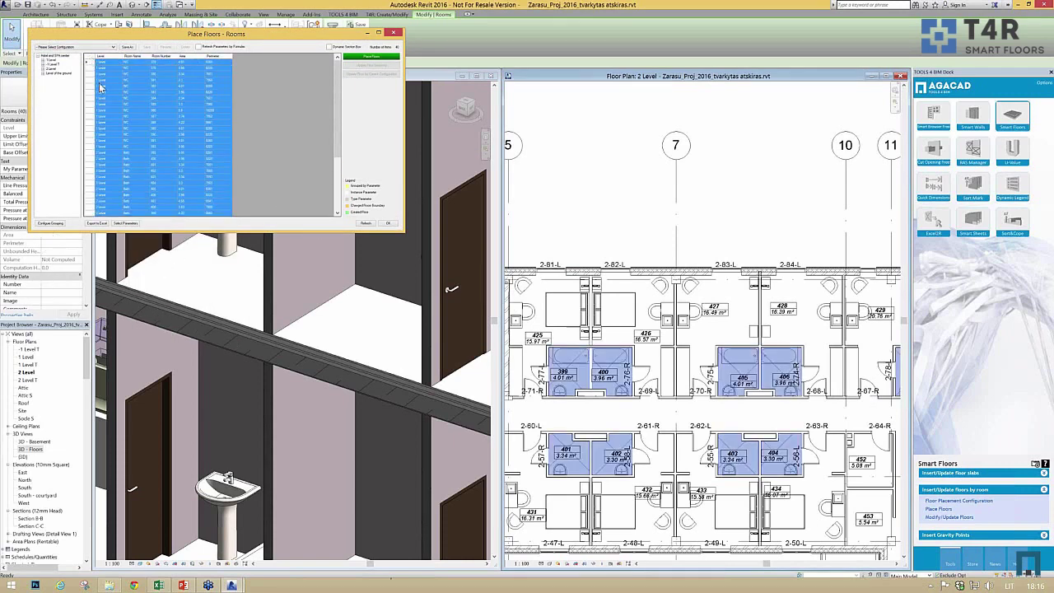
{"action": "left_click", "coordinate": [377, 57]}
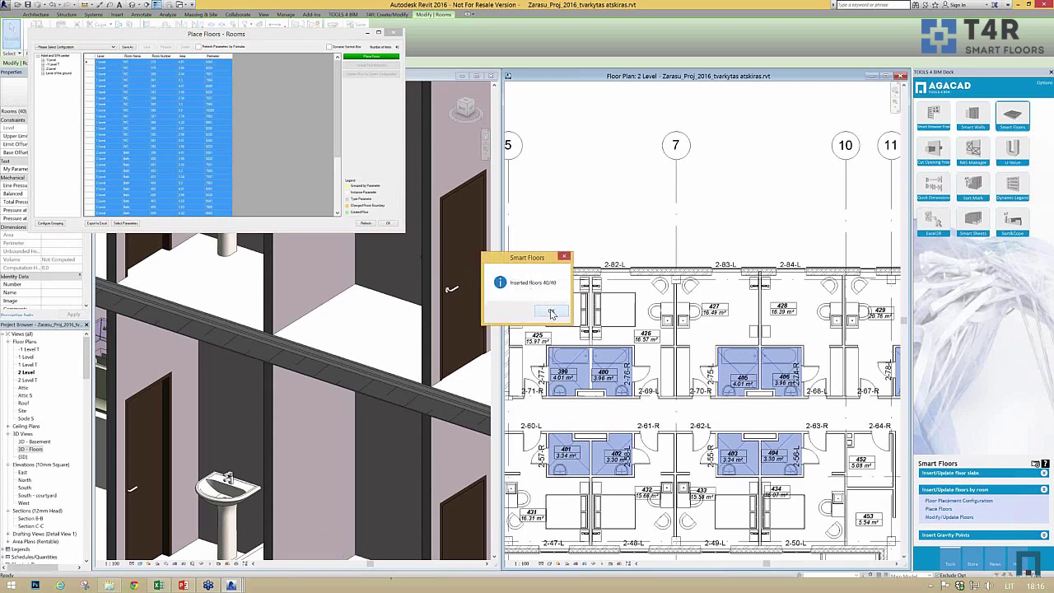
{"action": "left_click", "coordinate": [552, 313]}
{"action": "mouse_move", "coordinate": [262, 476]}
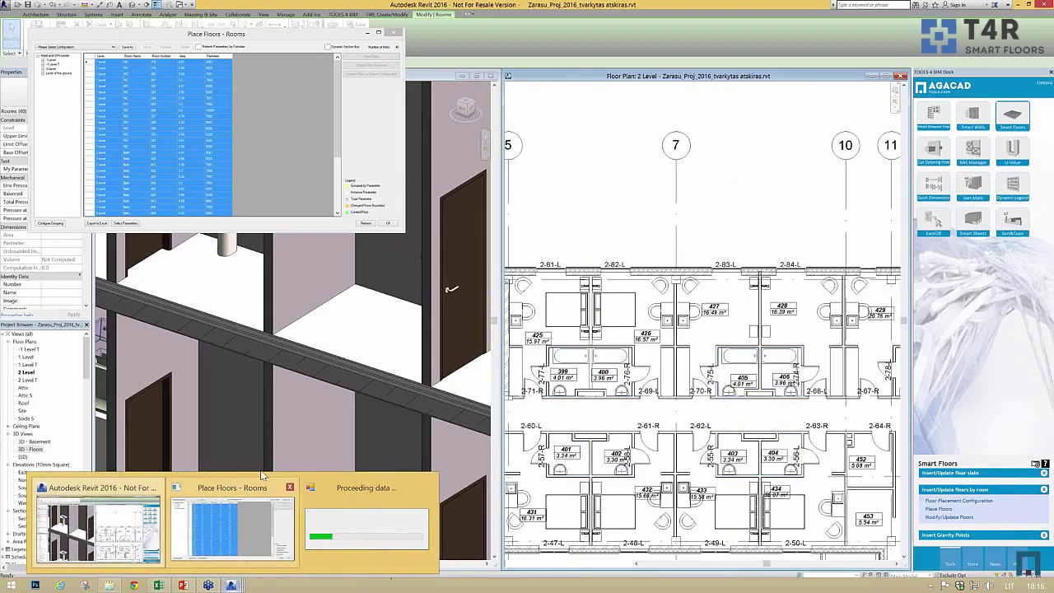
{"action": "mouse_move", "coordinate": [233, 586]}
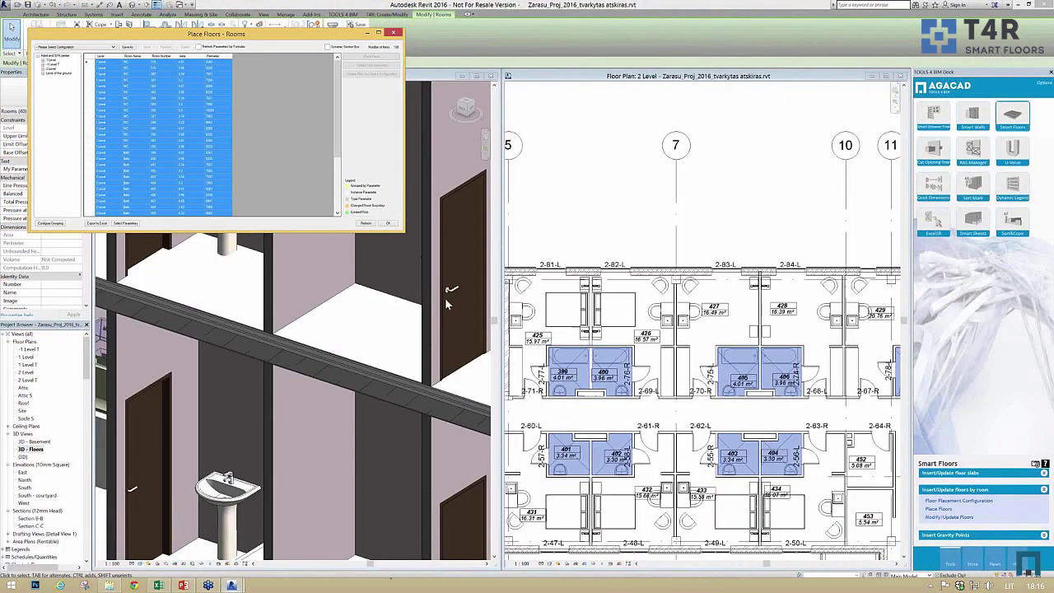
{"action": "left_click", "coordinate": [388, 224]}
Examine the placed Tiles floor around the door and washbasin of the 1 Level bathroom in the 3D - Floors view
{"action": "middle_click_drag", "start_coordinate": [185, 290], "coordinate": [399, 285]}
{"action": "scroll", "coordinate": [244, 315], "scroll_direction": "up", "scroll_amount": 3}
{"action": "left_click", "coordinate": [245, 316]}
{"action": "scroll", "coordinate": [418, 331], "scroll_direction": "down", "scroll_amount": 5}
{"action": "scroll", "coordinate": [347, 424], "scroll_direction": "up", "scroll_amount": 5}
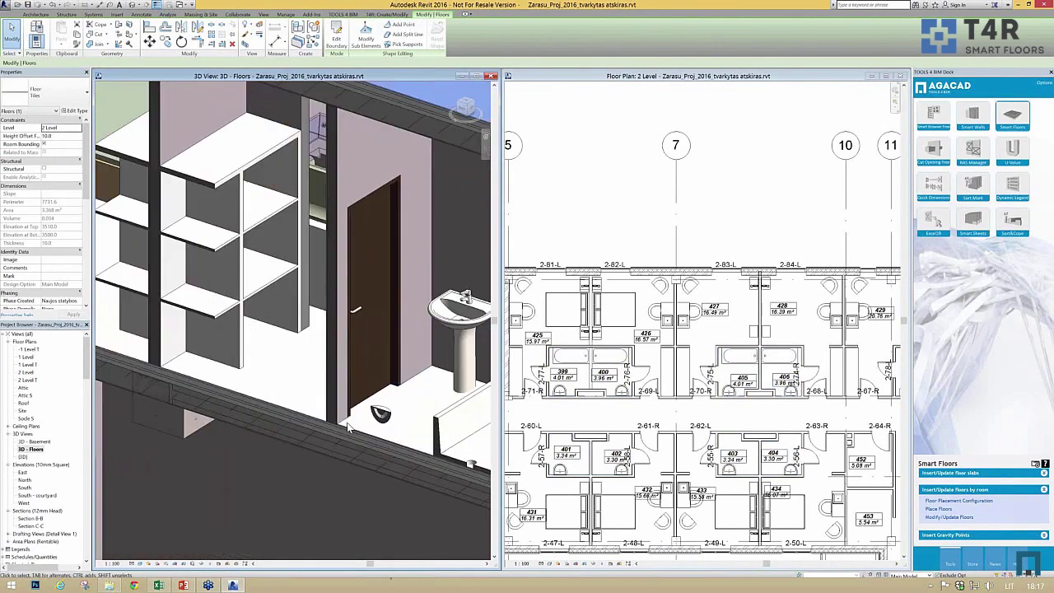
{"action": "middle_click_drag", "start_coordinate": [346, 416], "coordinate": [333, 359]}
{"action": "scroll", "coordinate": [336, 397], "scroll_direction": "up", "scroll_amount": 3}
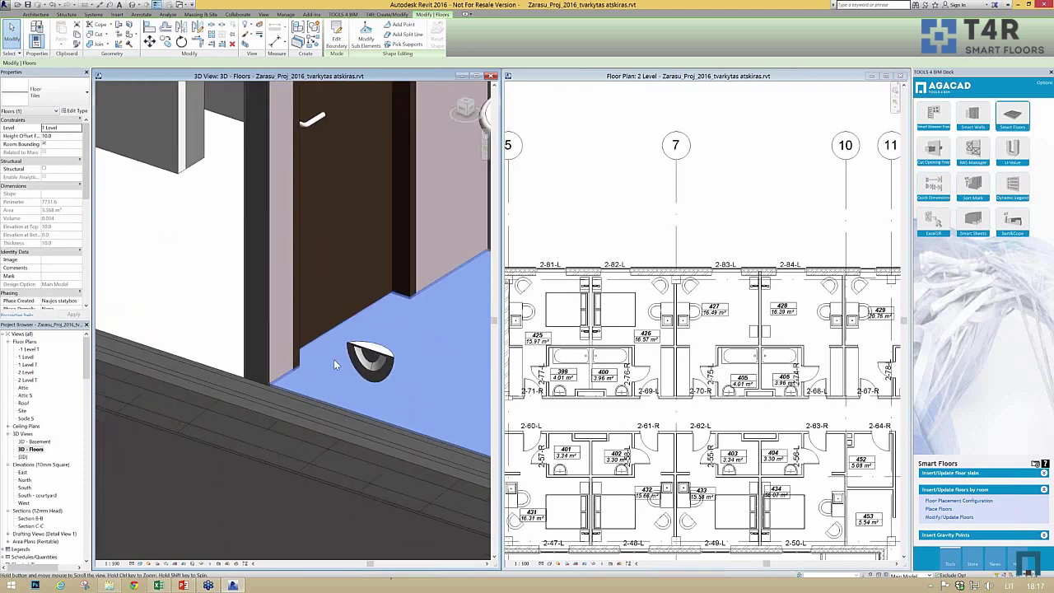
{"action": "middle_click_drag", "start_coordinate": [420, 314], "coordinate": [330, 297]}
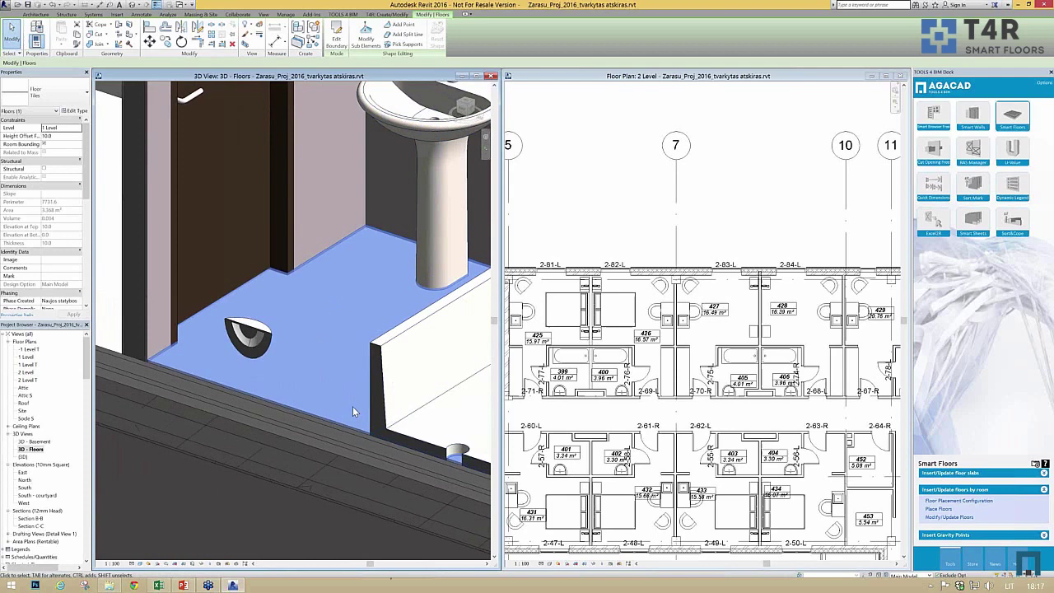
Select the Tiles floor of the 2 Level bathroom above and maximize the 3D - Floors view to inspect it
{"action": "scroll", "coordinate": [335, 358], "scroll_direction": "down", "scroll_amount": 4}
{"action": "middle_click_drag", "start_coordinate": [347, 346], "coordinate": [342, 546]}
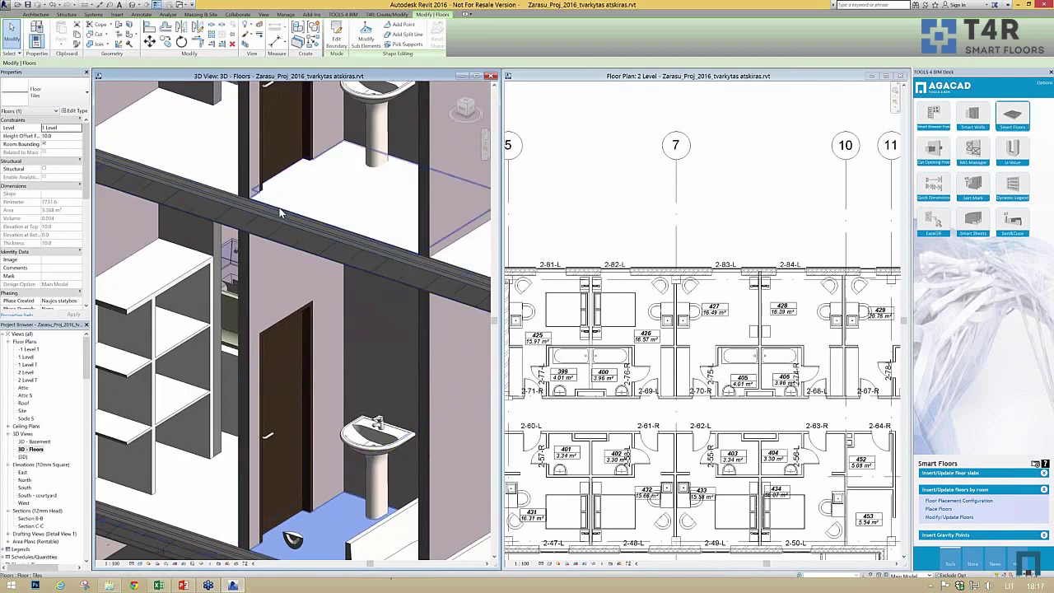
{"action": "left_click", "coordinate": [280, 208]}
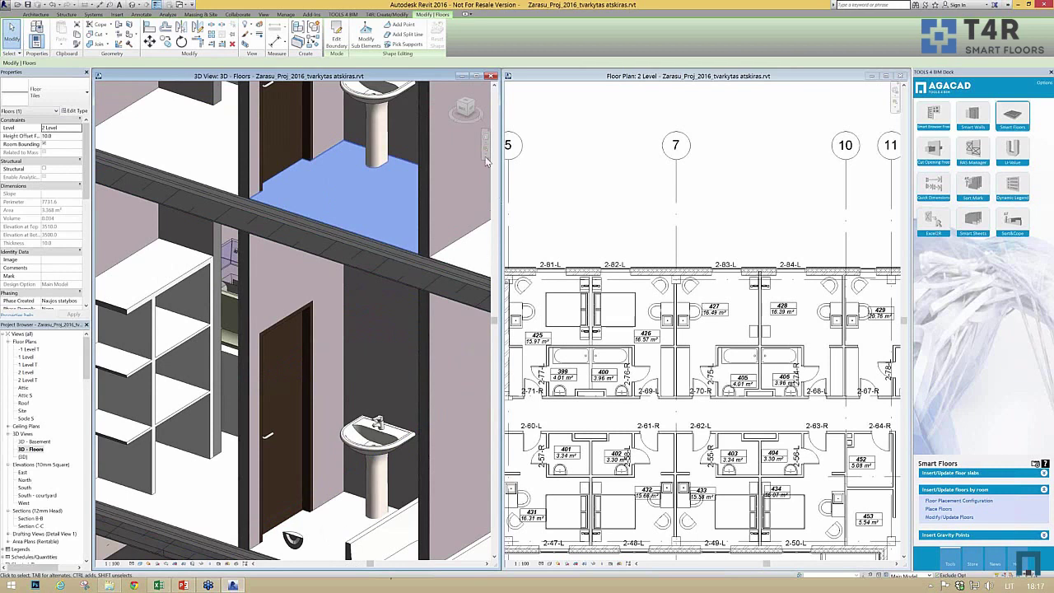
{"action": "left_click", "coordinate": [475, 76]}
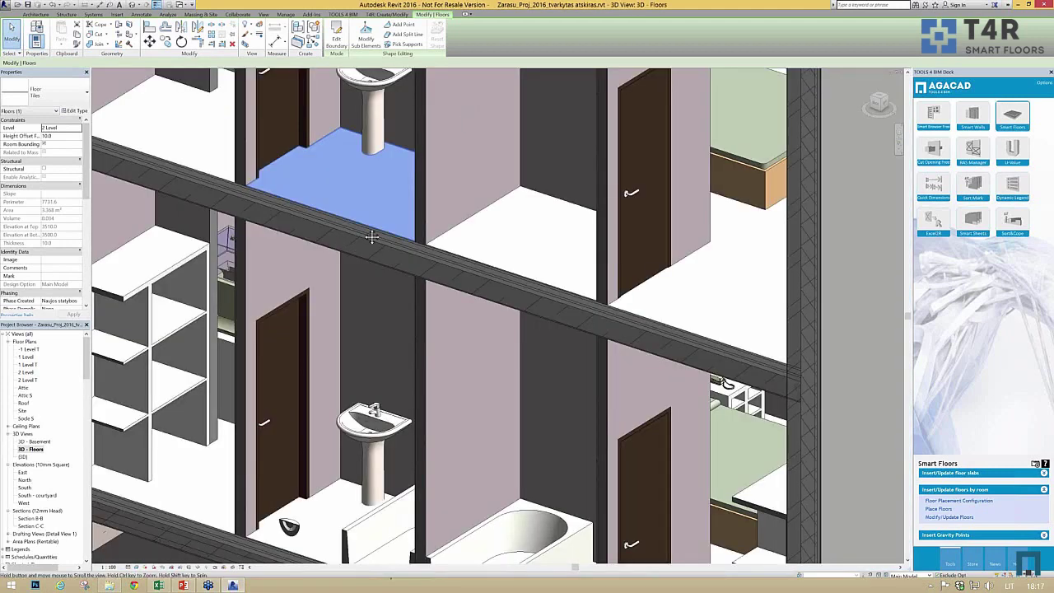
{"action": "middle_click_drag", "start_coordinate": [372, 237], "coordinate": [397, 226]}
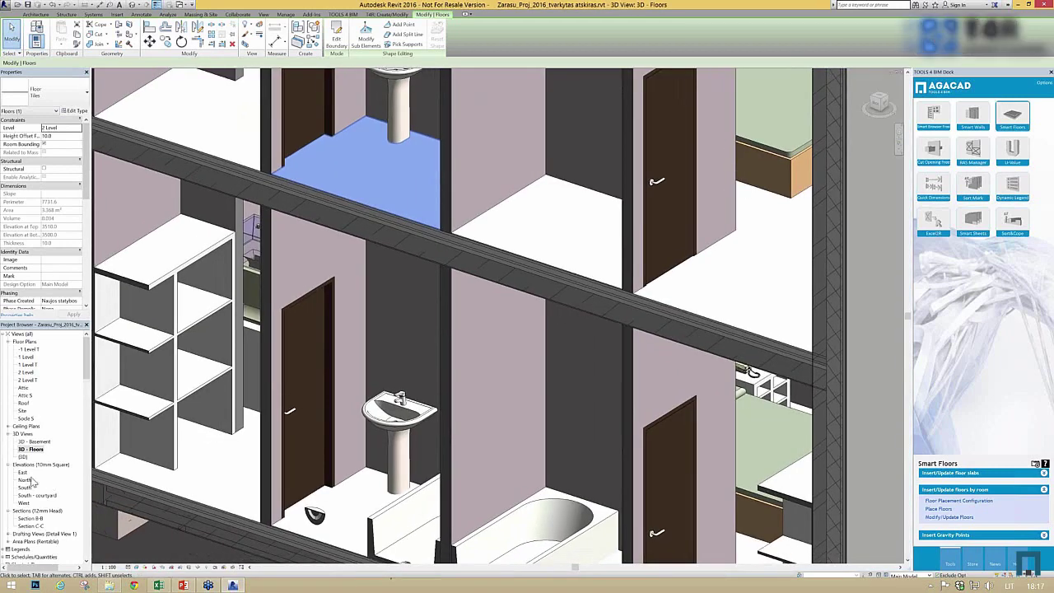
Open the 3D - Basement view and examine where the rectangular duct and the pipes pass through the interior walls
{"action": "left_click", "coordinate": [43, 443]}
{"action": "double_click", "coordinate": [43, 442]}
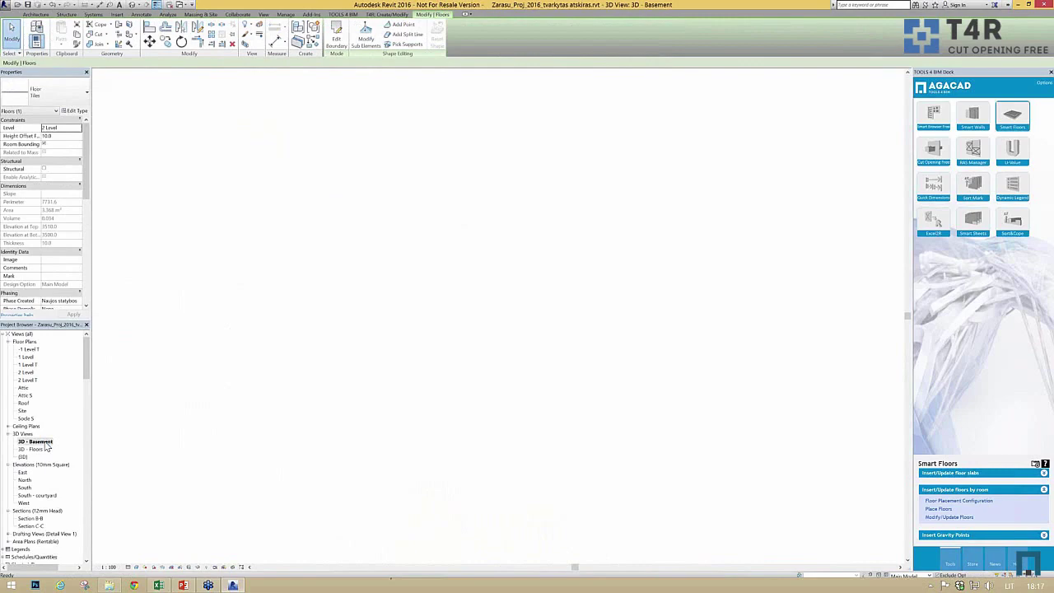
{"action": "scroll", "coordinate": [536, 301], "scroll_direction": "up", "scroll_amount": 5}
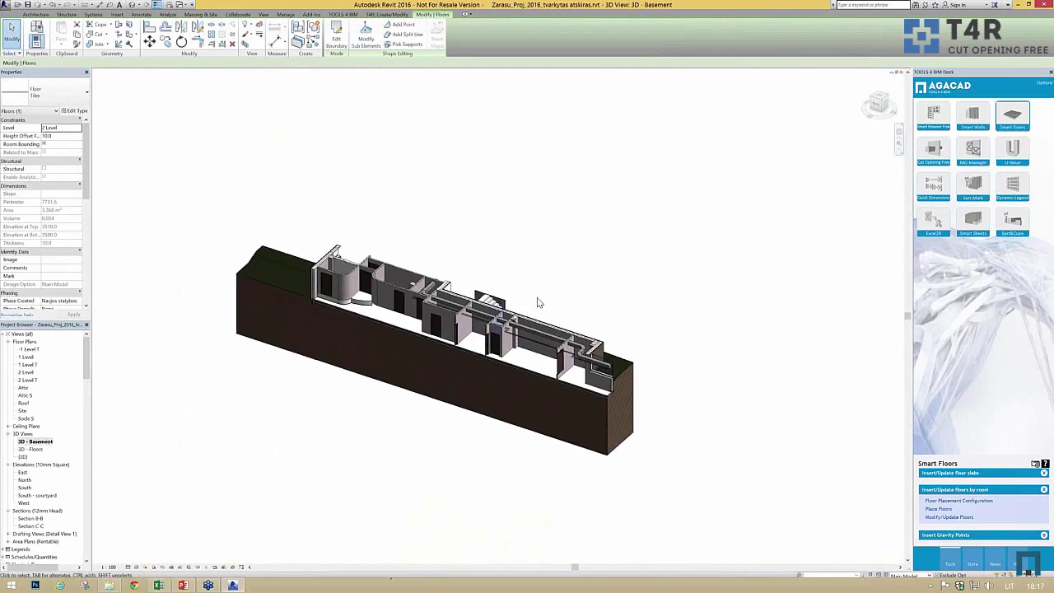
{"action": "scroll", "coordinate": [288, 312], "scroll_direction": "up", "scroll_amount": 3}
{"action": "scroll", "coordinate": [288, 313], "scroll_direction": "down", "scroll_amount": 1}
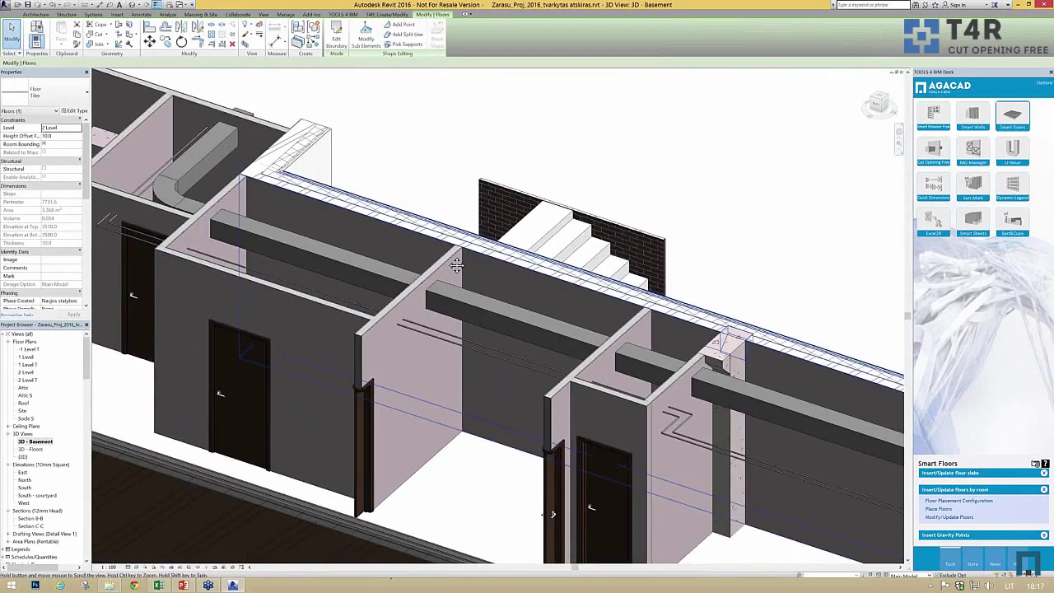
{"action": "scroll", "coordinate": [683, 297], "scroll_direction": "up", "scroll_amount": 3}
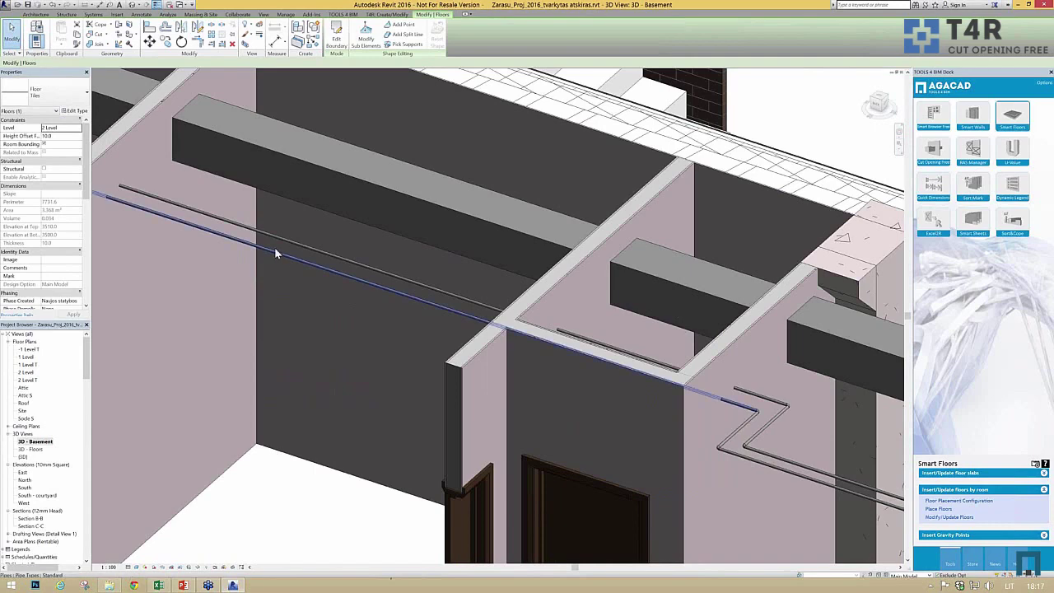
{"action": "scroll", "coordinate": [324, 356], "scroll_direction": "up", "scroll_amount": 2}
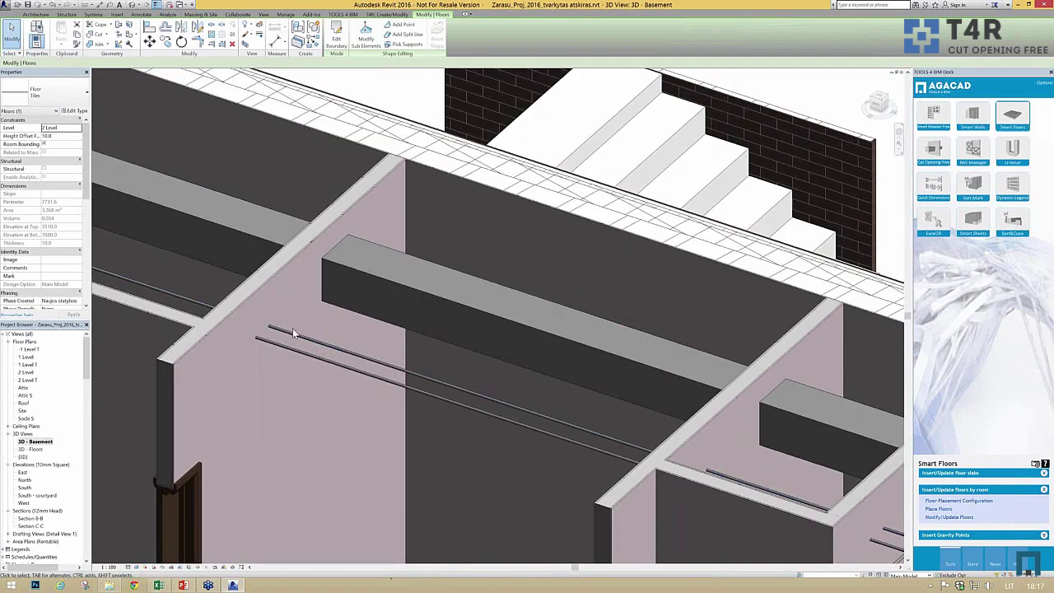
{"action": "scroll", "coordinate": [369, 302], "scroll_direction": "down", "scroll_amount": 4}
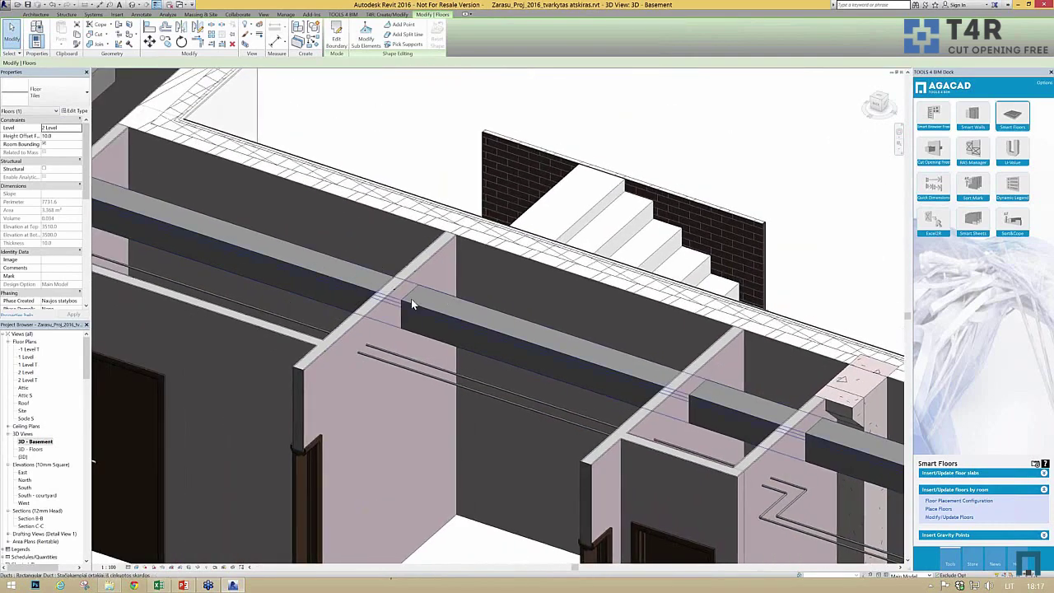
{"action": "scroll", "coordinate": [409, 298], "scroll_direction": "up", "scroll_amount": 3}
{"action": "left_click", "coordinate": [404, 288]}
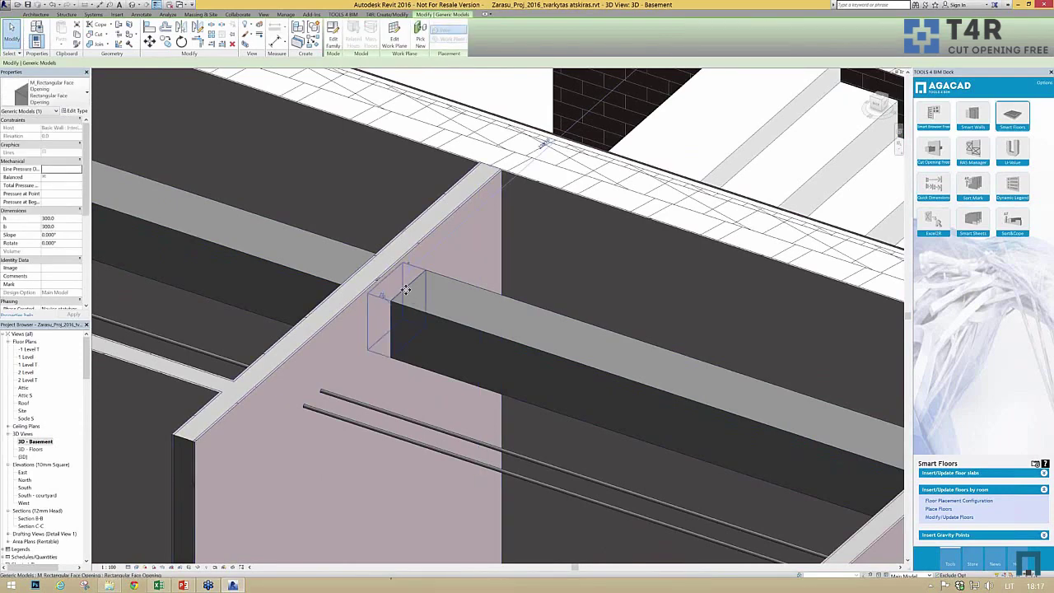
{"action": "left_click", "coordinate": [508, 345]}
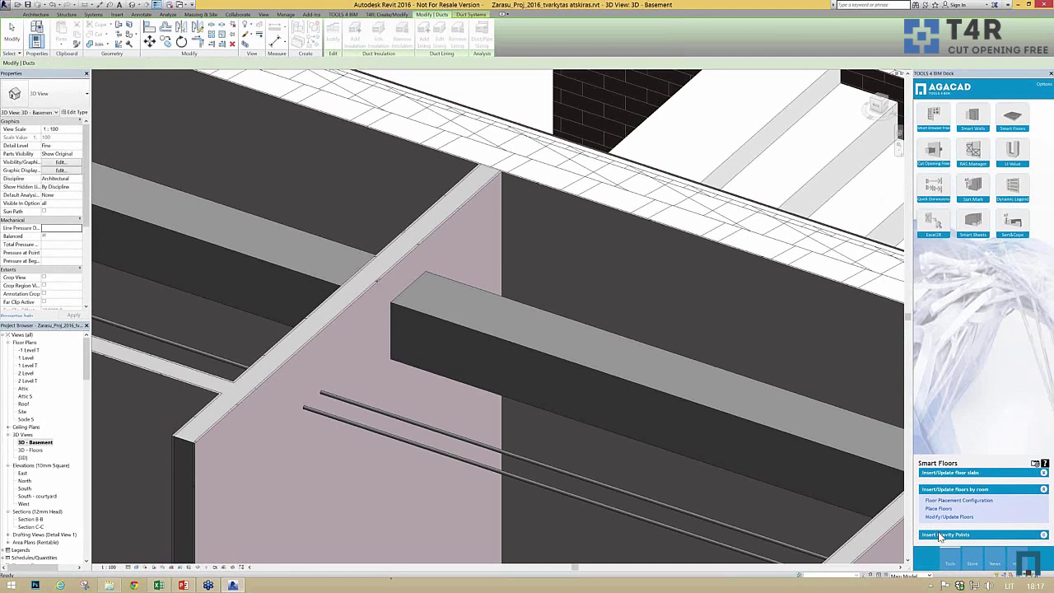
Select the basement's rectangular duct, insert its MEP wall openings with Cut Opening Free and dismiss the result message
{"action": "left_click", "coordinate": [943, 473]}
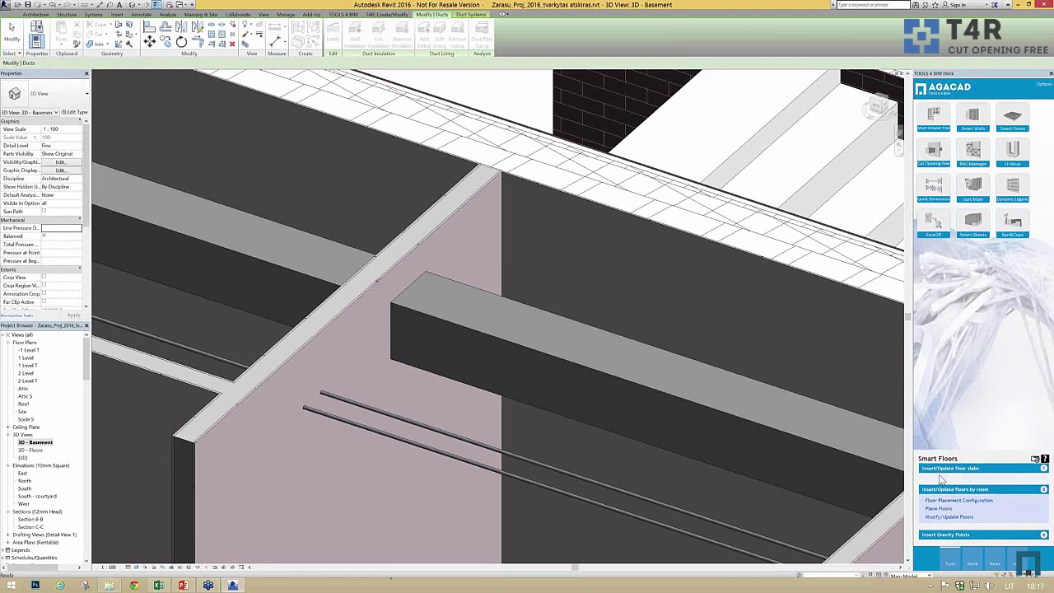
{"action": "left_click", "coordinate": [941, 153]}
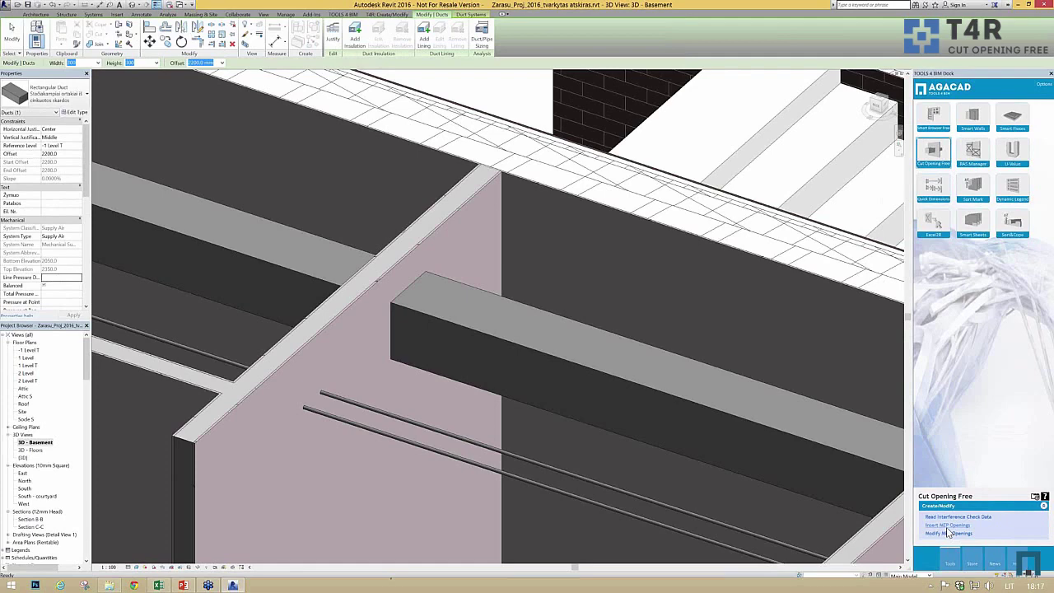
{"action": "left_click", "coordinate": [598, 365]}
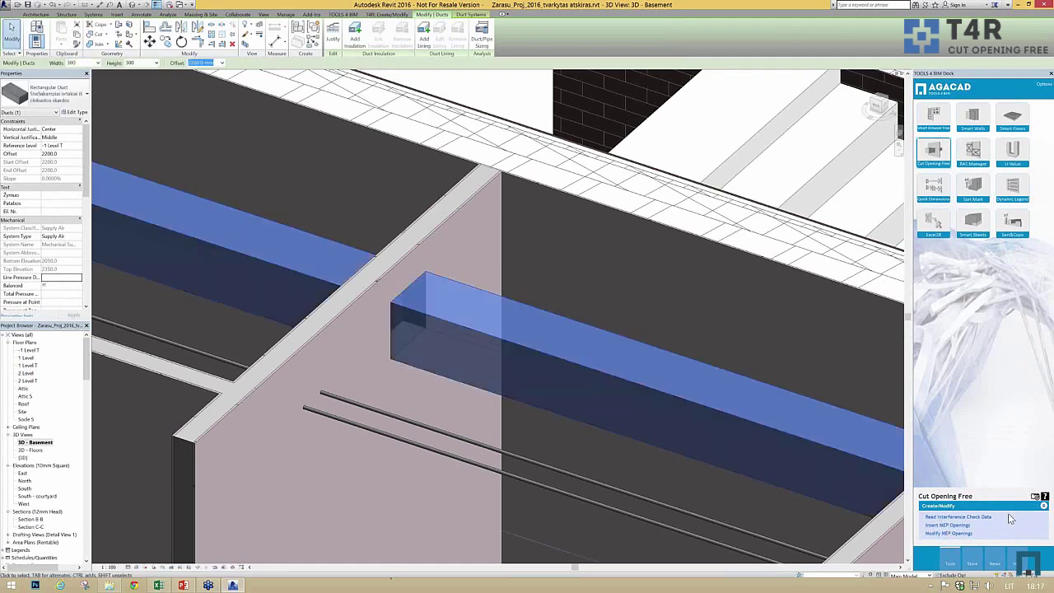
{"action": "key", "text": "Escape"}
{"action": "left_click", "coordinate": [801, 439]}
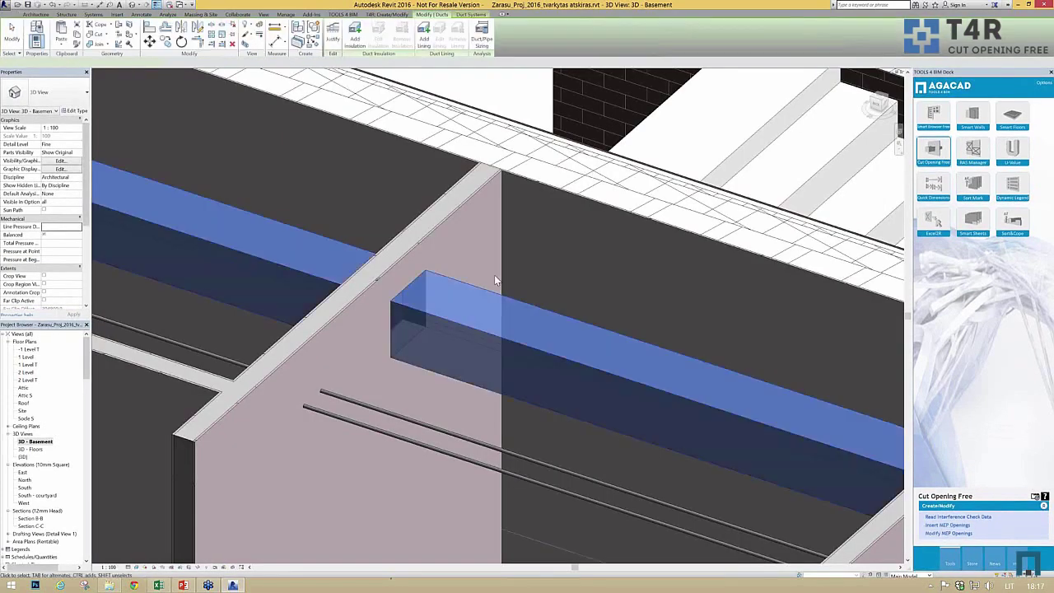
{"action": "left_click", "coordinate": [434, 276]}
{"action": "key", "text": "alt+Tab"}
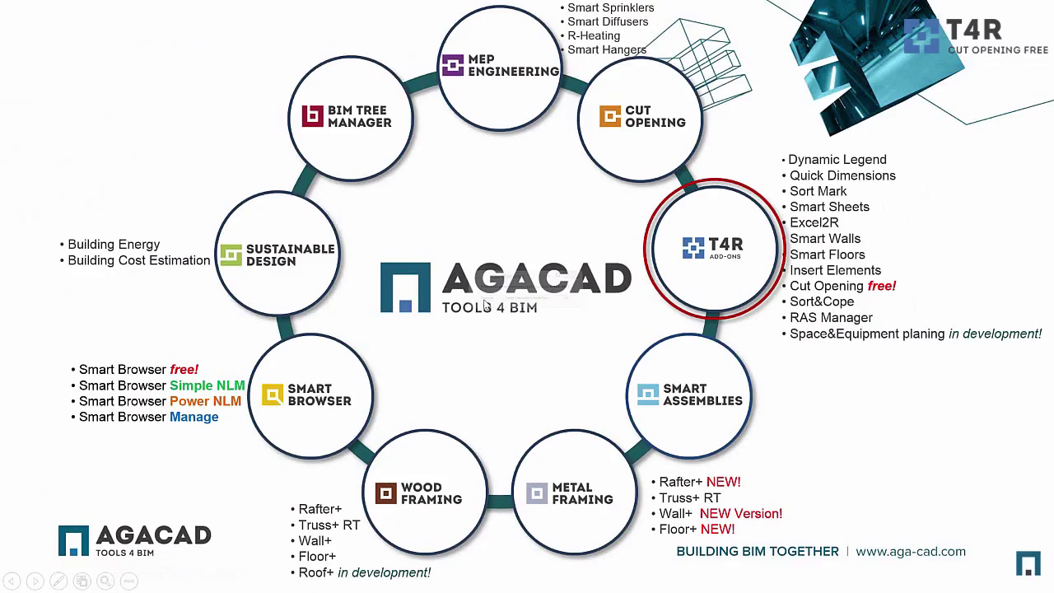
{"action": "key", "text": "alt+Tab"}
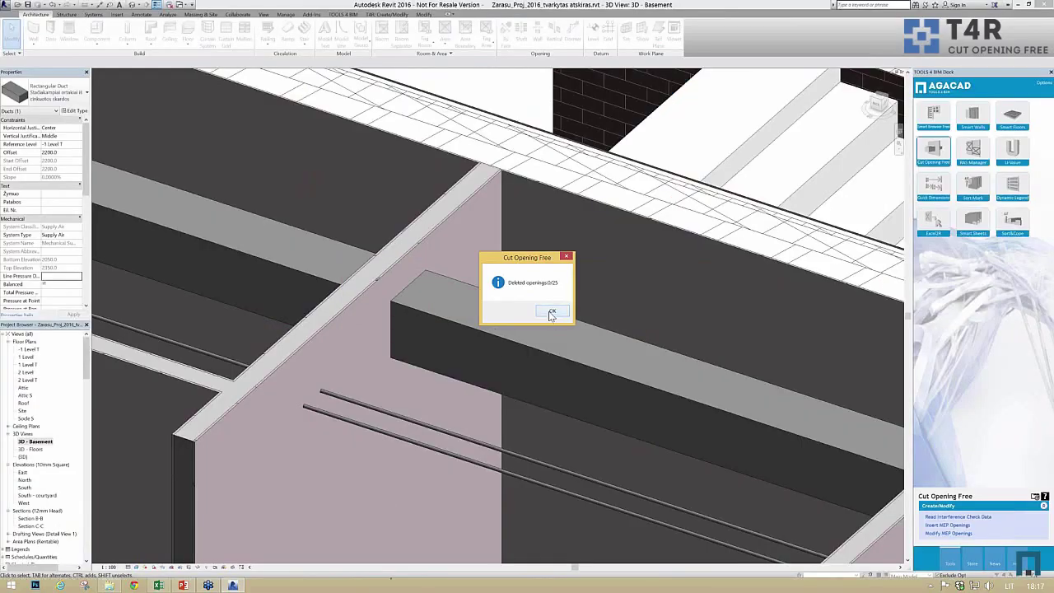
{"action": "left_click", "coordinate": [551, 312]}
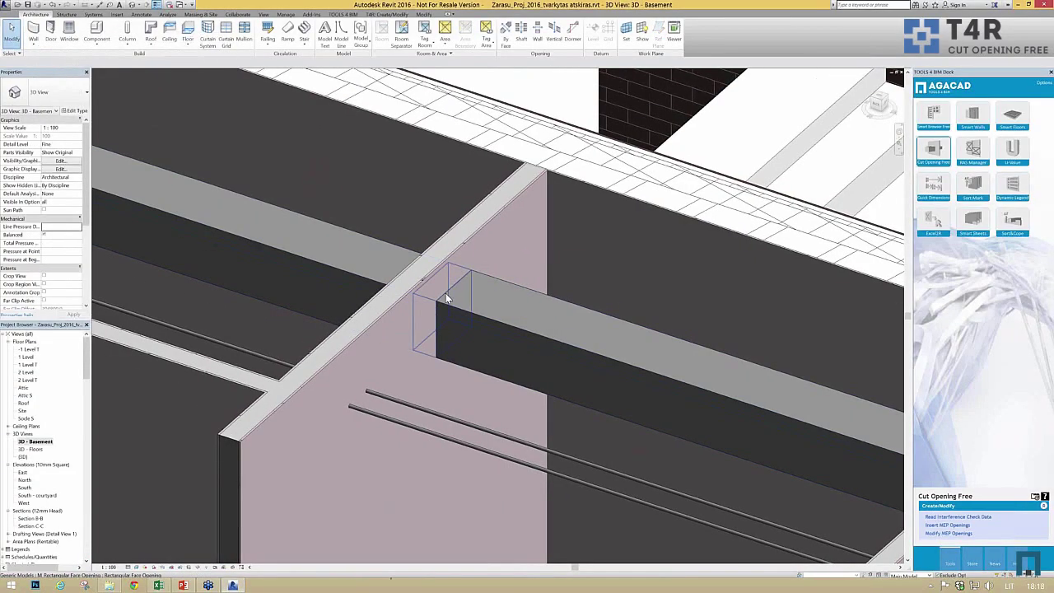
Select the rectangular face opening around the duct and examine where the duct and pipes penetrate the basement walls
{"action": "left_click", "coordinate": [446, 295]}
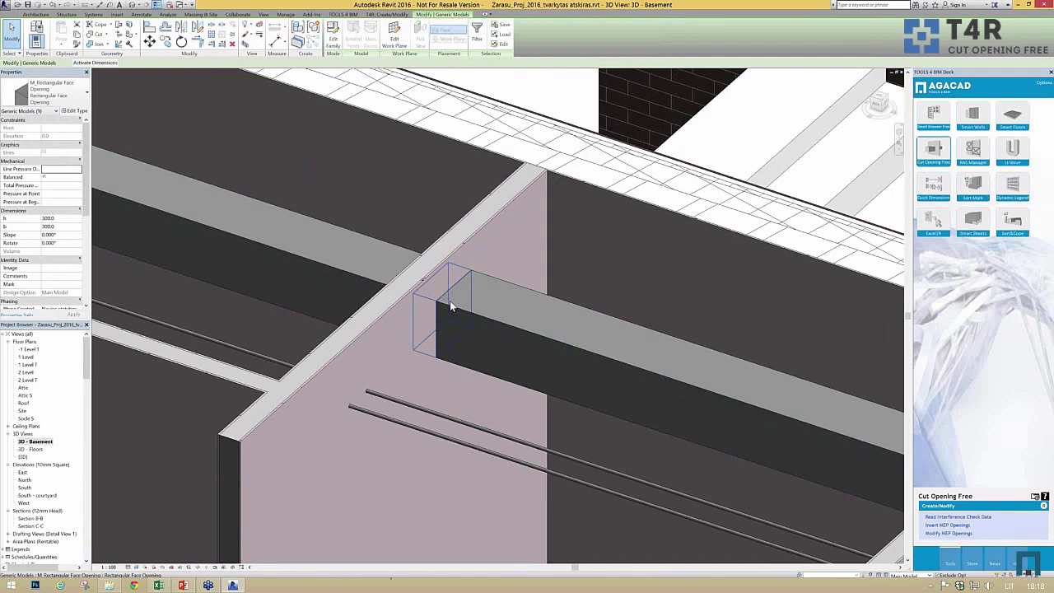
{"action": "left_click", "coordinate": [366, 388]}
{"action": "key", "text": "Escape"}
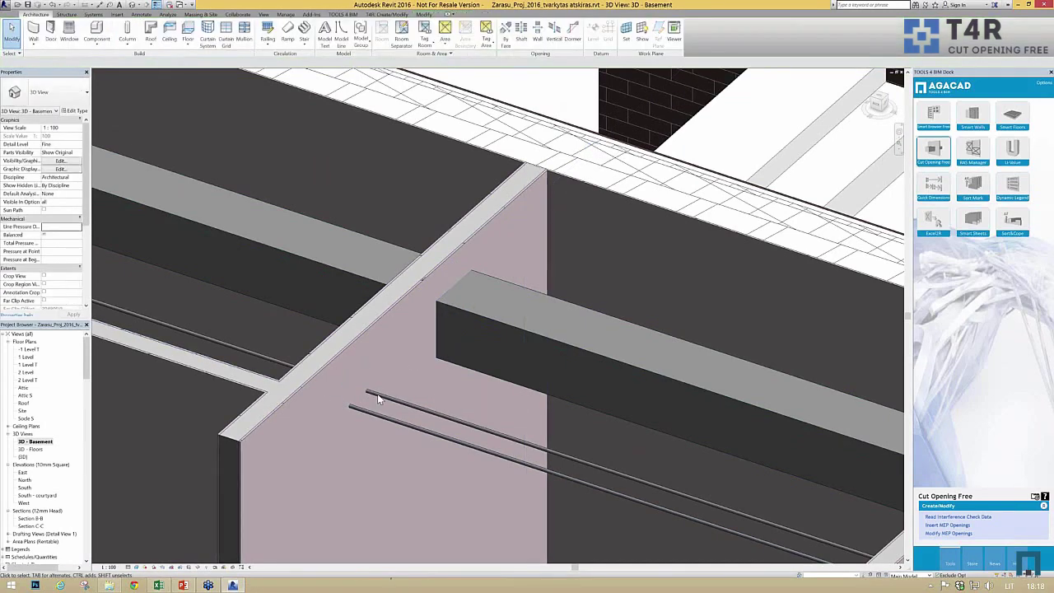
{"action": "scroll", "coordinate": [360, 394], "scroll_direction": "up", "scroll_amount": 4}
{"action": "scroll", "coordinate": [550, 251], "scroll_direction": "up", "scroll_amount": 4}
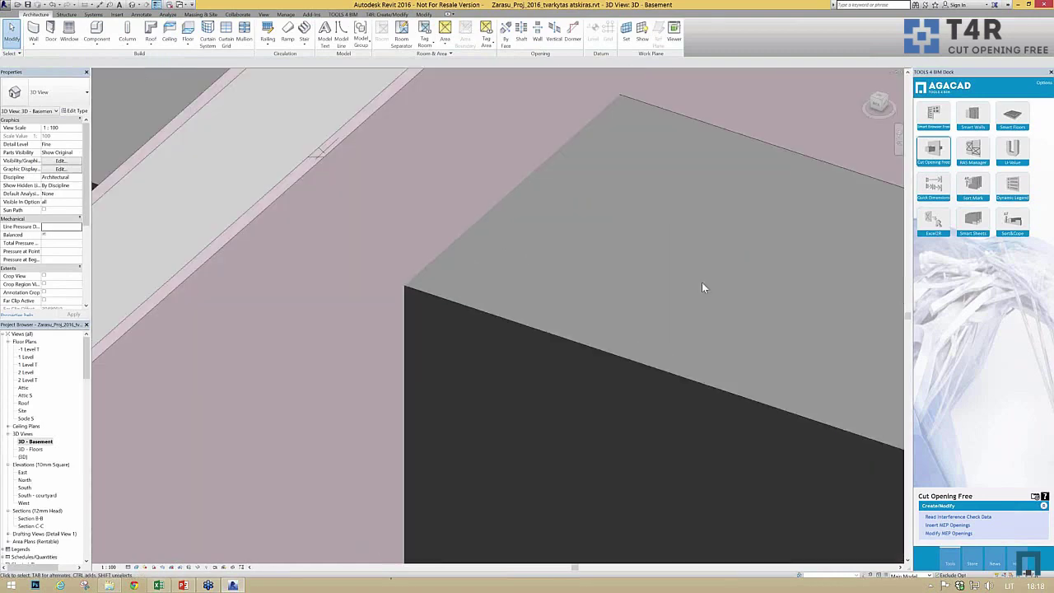
{"action": "scroll", "coordinate": [529, 388], "scroll_direction": "down", "scroll_amount": 2}
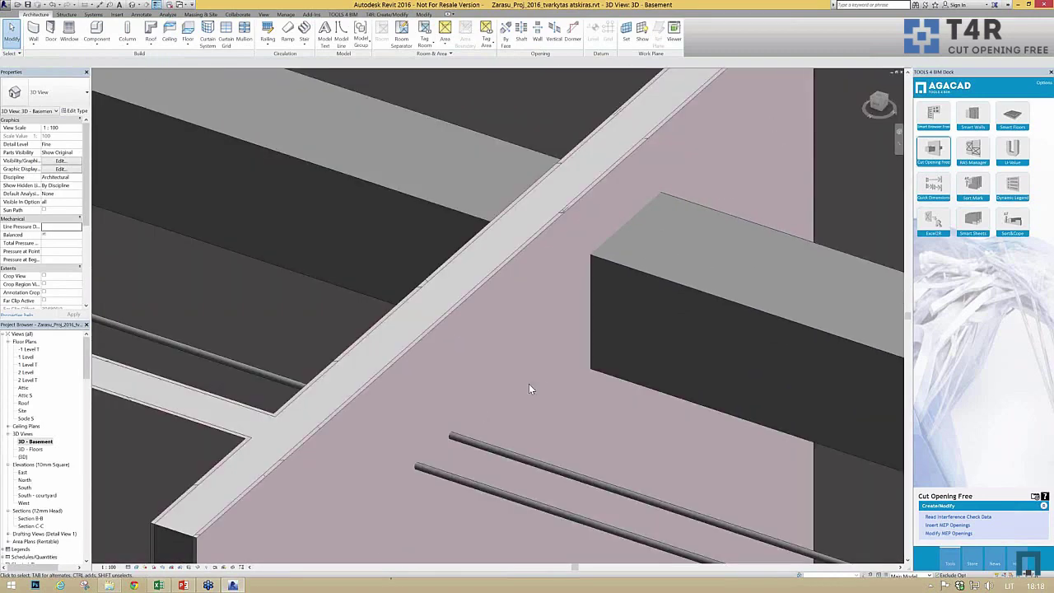
{"action": "middle_click_drag", "start_coordinate": [577, 241], "coordinate": [389, 303], "text": "shift"}
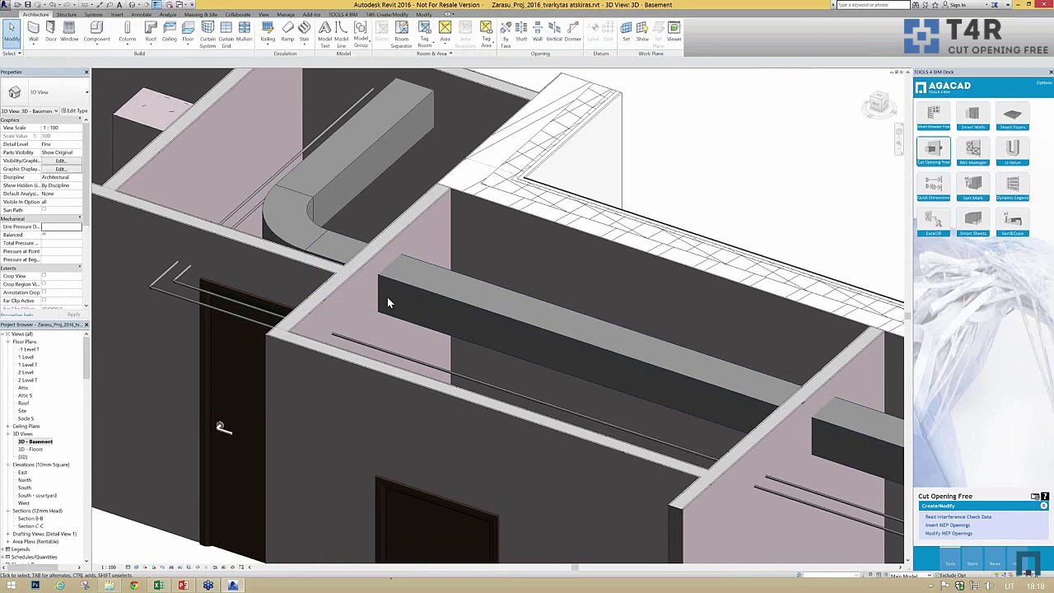
{"action": "scroll", "coordinate": [381, 155], "scroll_direction": "up", "scroll_amount": 5}
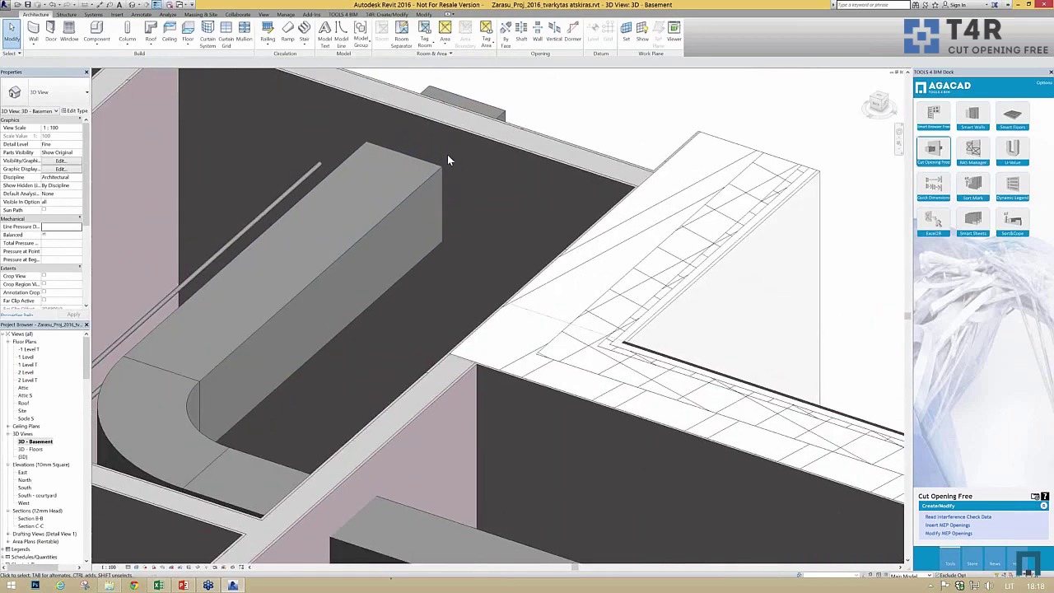
{"action": "scroll", "coordinate": [448, 197], "scroll_direction": "down", "scroll_amount": 6}
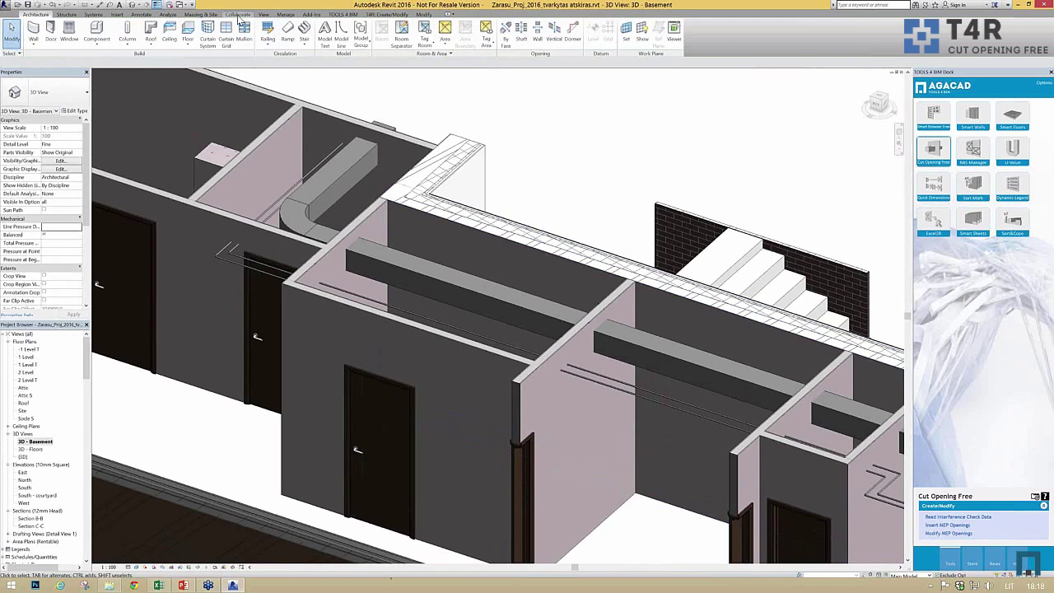
Run an interference check of Ducts and Pipes against Floors and Walls in the current project
{"action": "left_click", "coordinate": [238, 15]}
{"action": "left_click", "coordinate": [415, 40]}
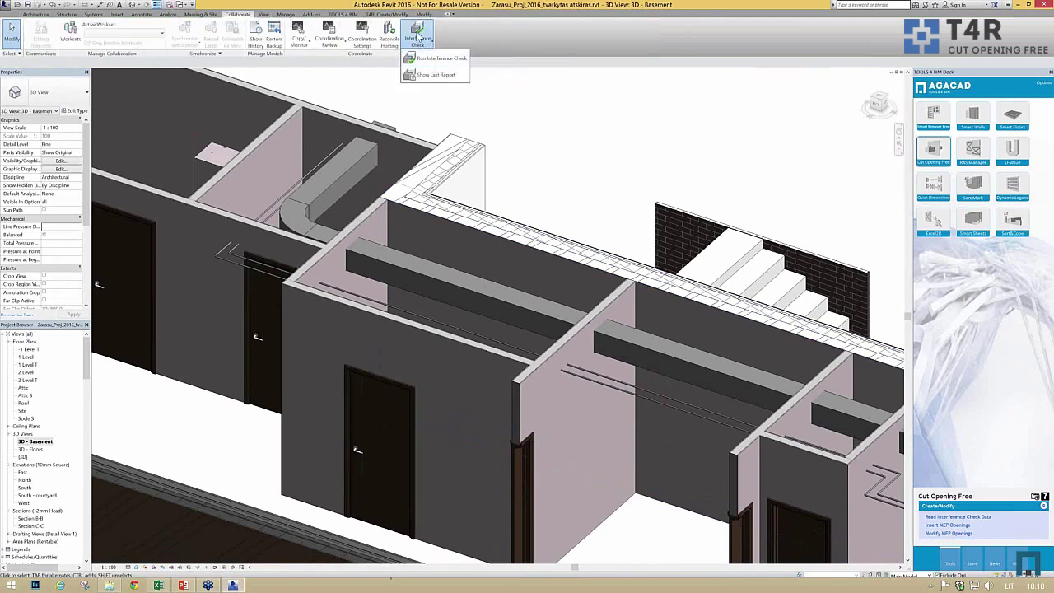
{"action": "left_click", "coordinate": [433, 59]}
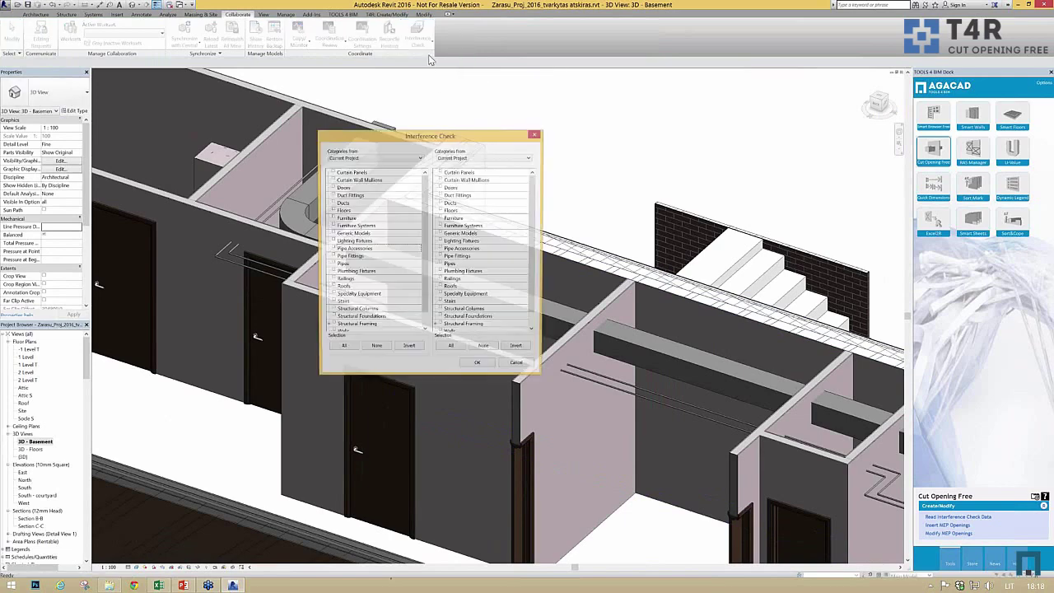
{"action": "left_click", "coordinate": [333, 203]}
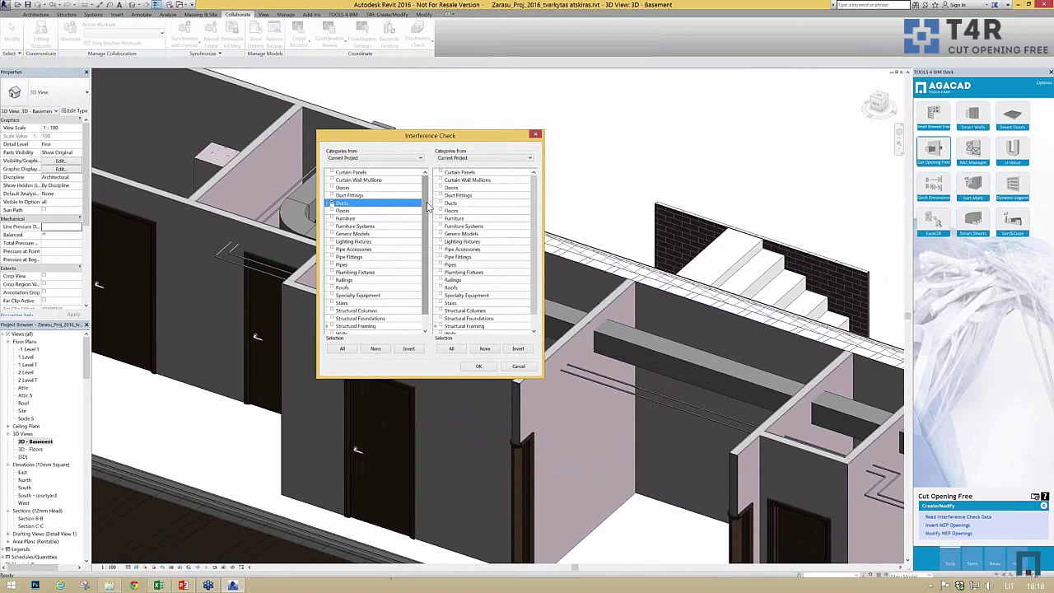
{"action": "scroll", "coordinate": [427, 207], "scroll_direction": "down", "scroll_amount": 2}
{"action": "scroll", "coordinate": [427, 207], "scroll_direction": "up", "scroll_amount": 2}
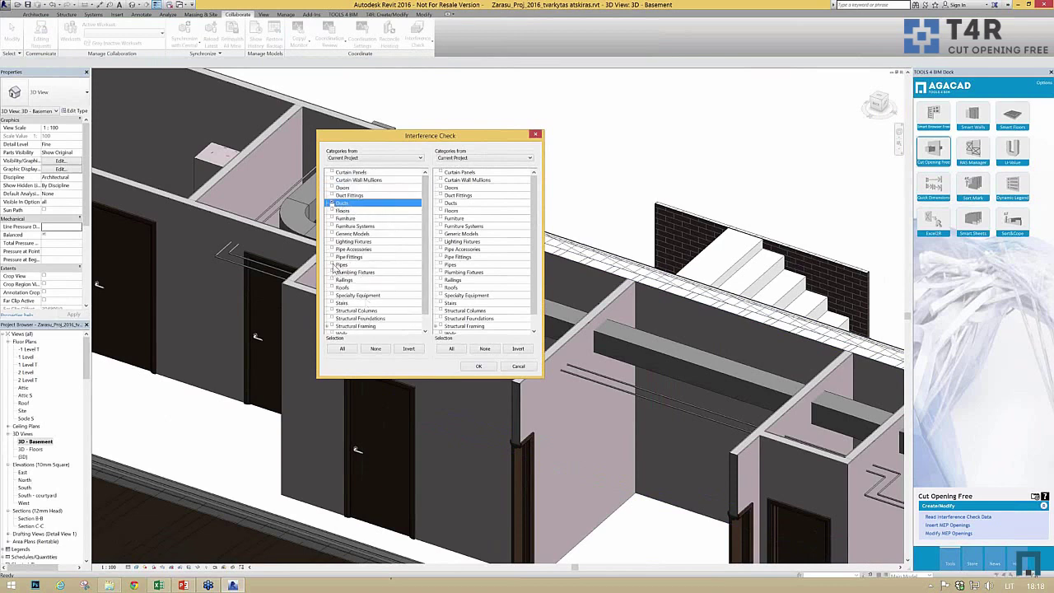
{"action": "left_click", "coordinate": [333, 266]}
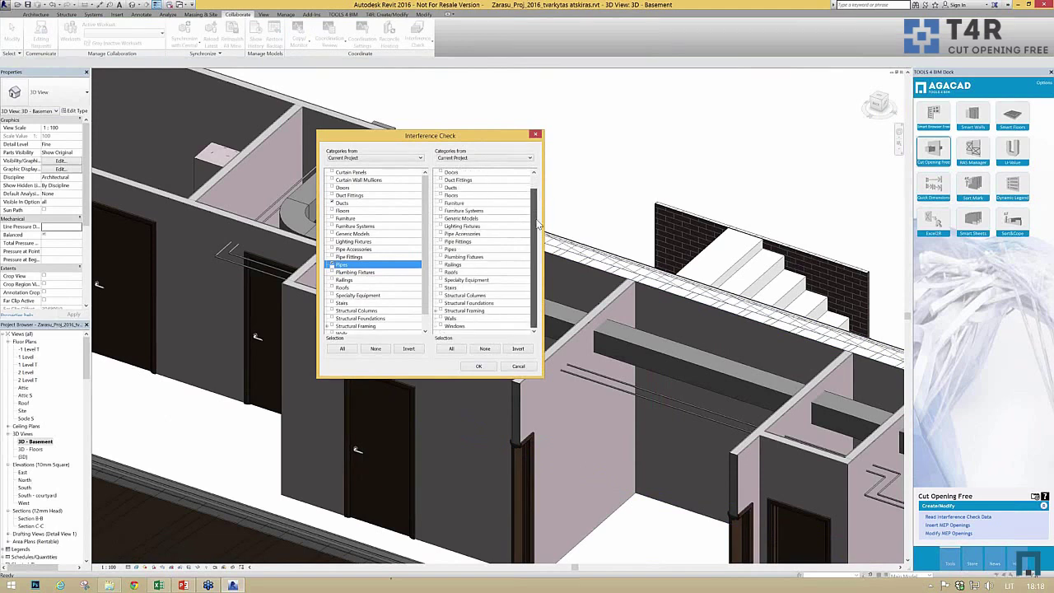
{"action": "left_click", "coordinate": [440, 211]}
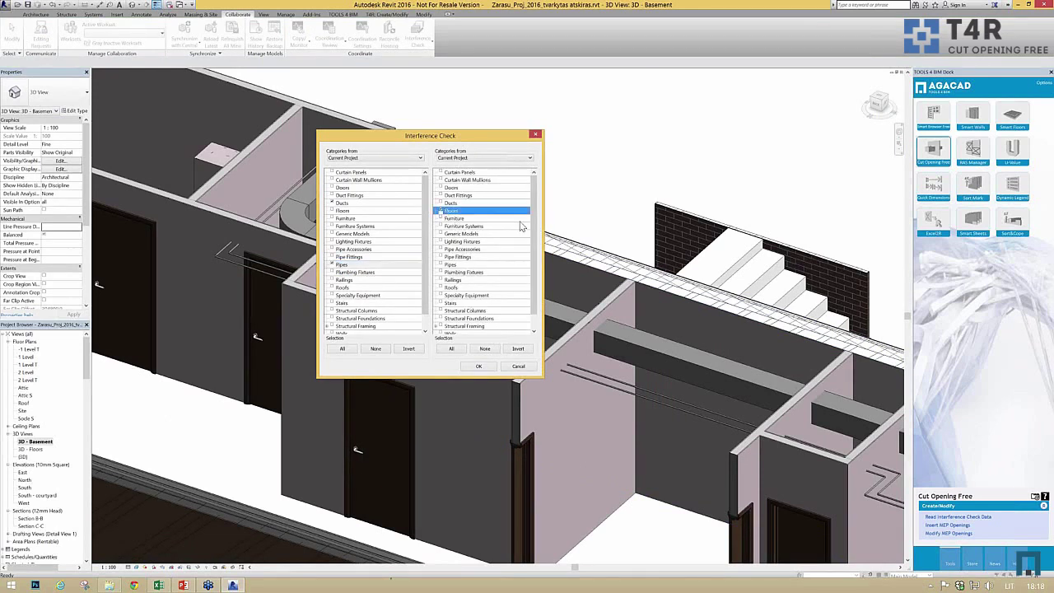
{"action": "scroll", "coordinate": [530, 214], "scroll_direction": "down", "scroll_amount": 1}
{"action": "left_click", "coordinate": [442, 319]}
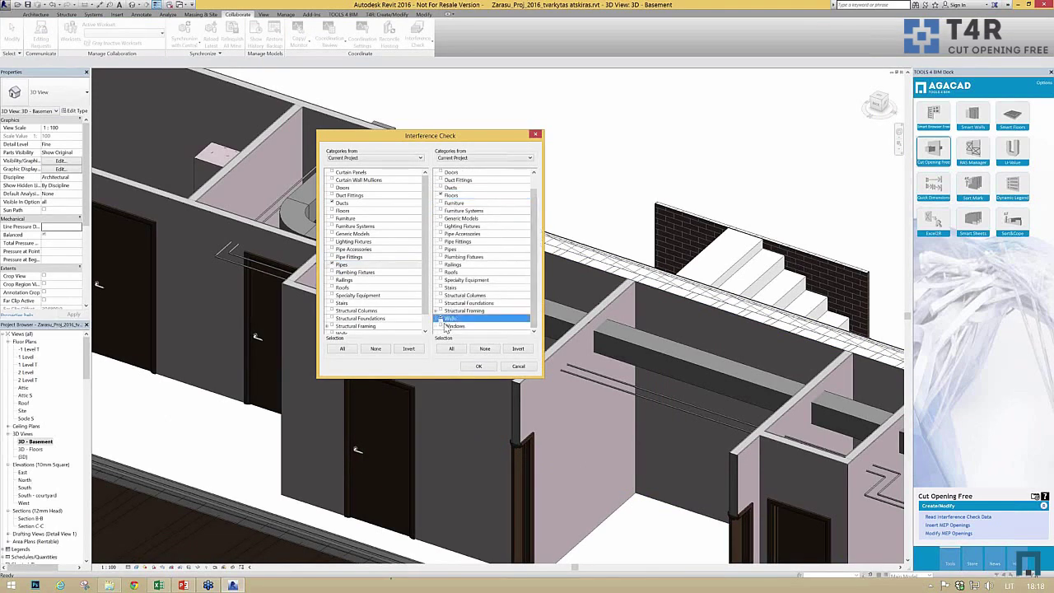
{"action": "left_click", "coordinate": [476, 366]}
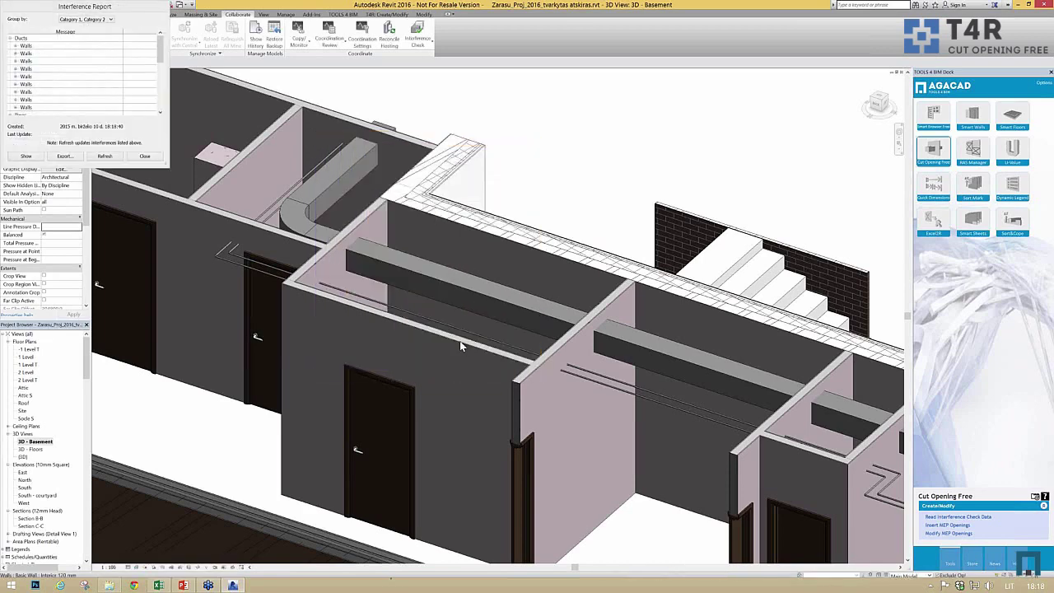
Enlarge the interference report and export it to the Desktop as an HTML file named Cut opening
{"action": "left_click_drag", "start_coordinate": [162, 164], "coordinate": [207, 253]}
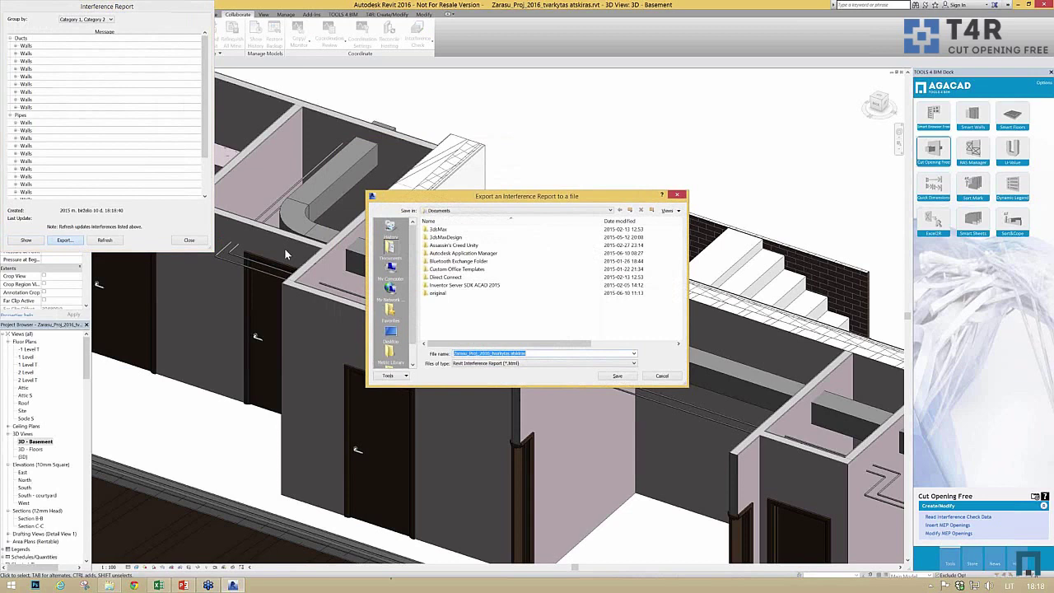
{"action": "left_click", "coordinate": [390, 333]}
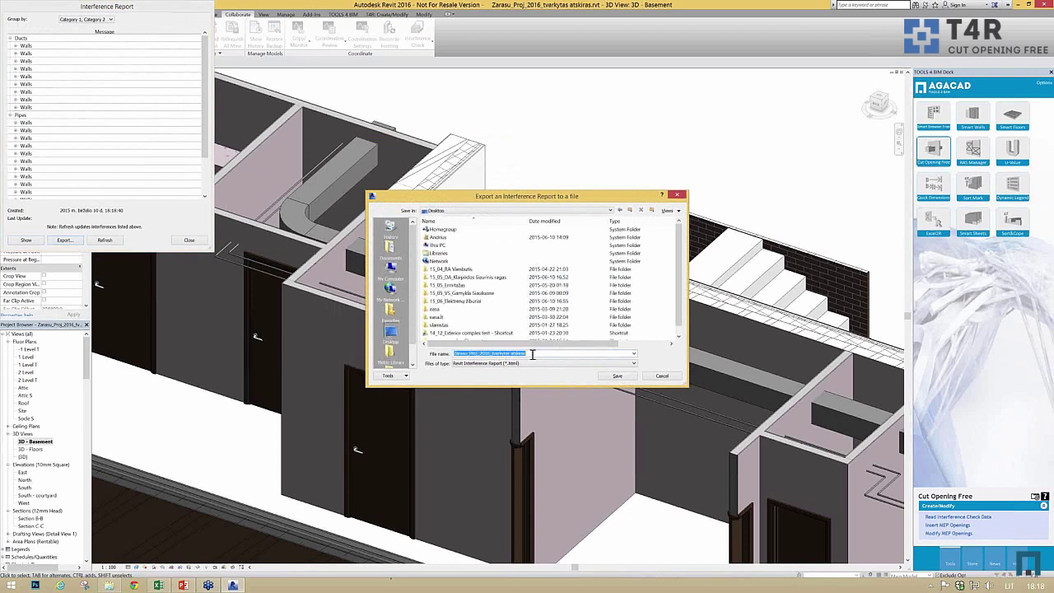
{"action": "type", "text": "Cut opening"}
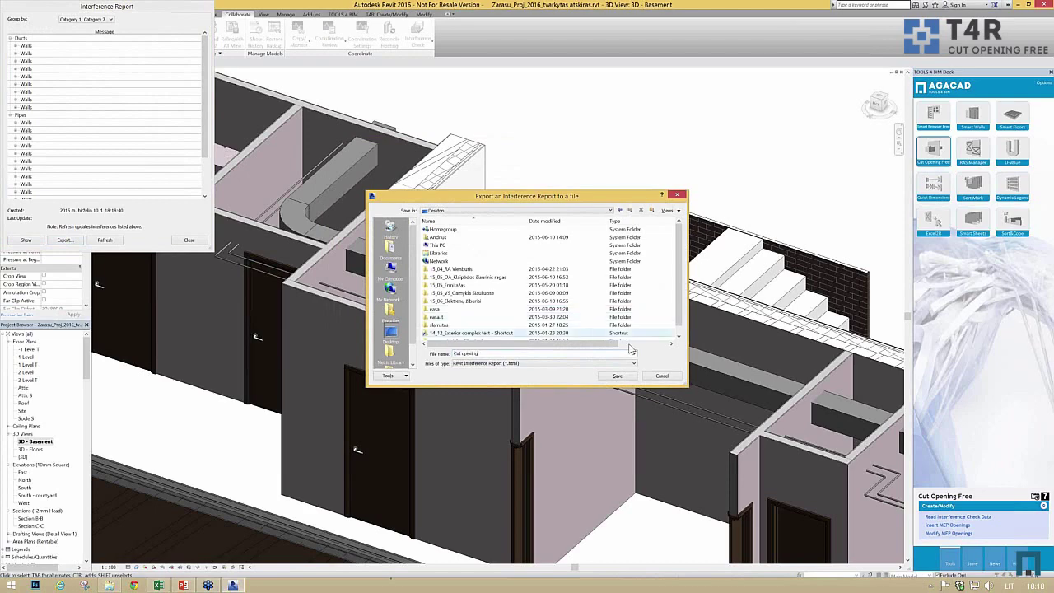
{"action": "left_click", "coordinate": [617, 376]}
Load Cut opening.html from the Desktop into Cut Opening Free's Read Interference Check Data dialog and enlarge the dialog
{"action": "left_click", "coordinate": [955, 517]}
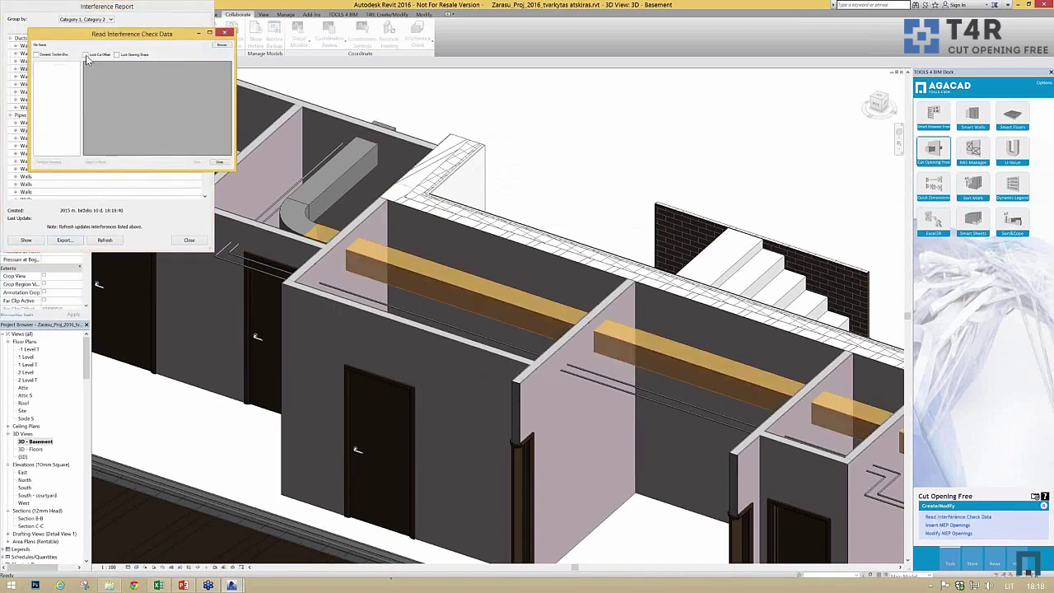
{"action": "left_click", "coordinate": [222, 44]}
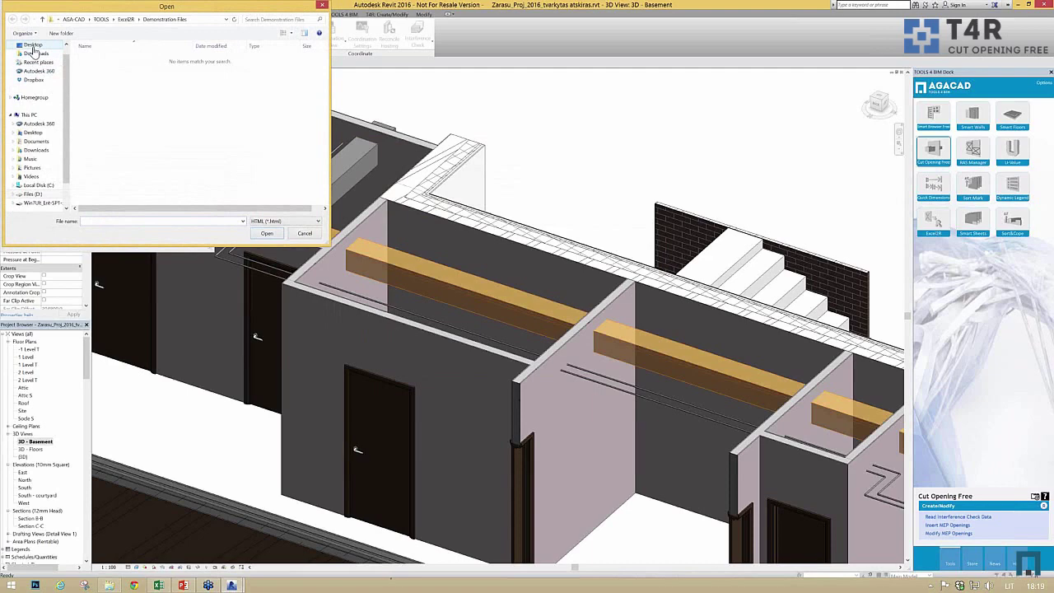
{"action": "left_click", "coordinate": [33, 44]}
{"action": "scroll", "coordinate": [323, 148], "scroll_direction": "down", "scroll_amount": 1}
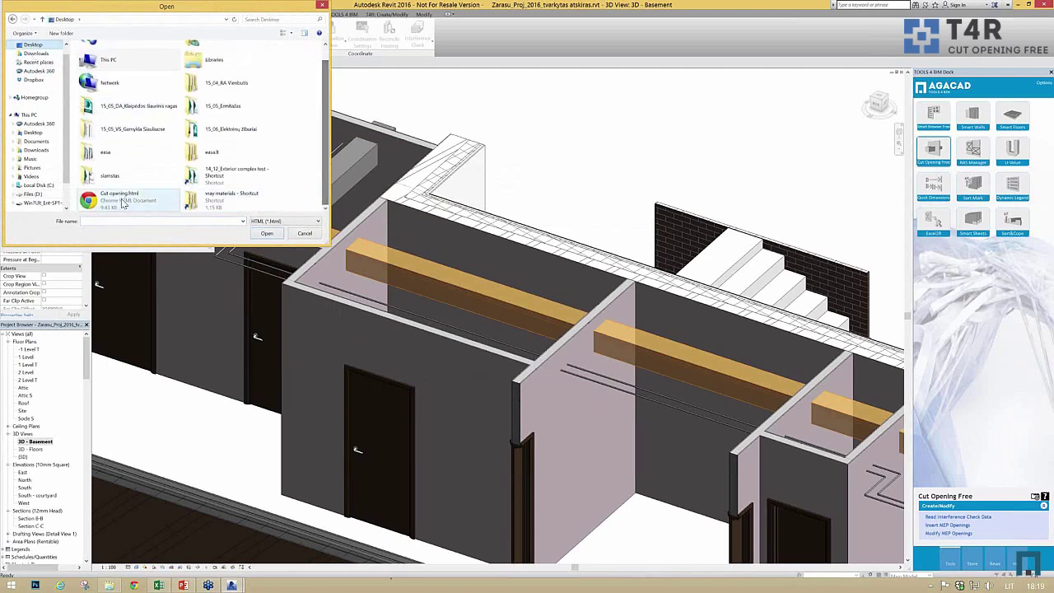
{"action": "double_click", "coordinate": [121, 202]}
{"action": "left_click_drag", "start_coordinate": [244, 169], "coordinate": [386, 252]}
Inspect individual duct and pipe rows in the loaded interference data, then close the data dialog and the interference report
{"action": "left_click", "coordinate": [218, 123]}
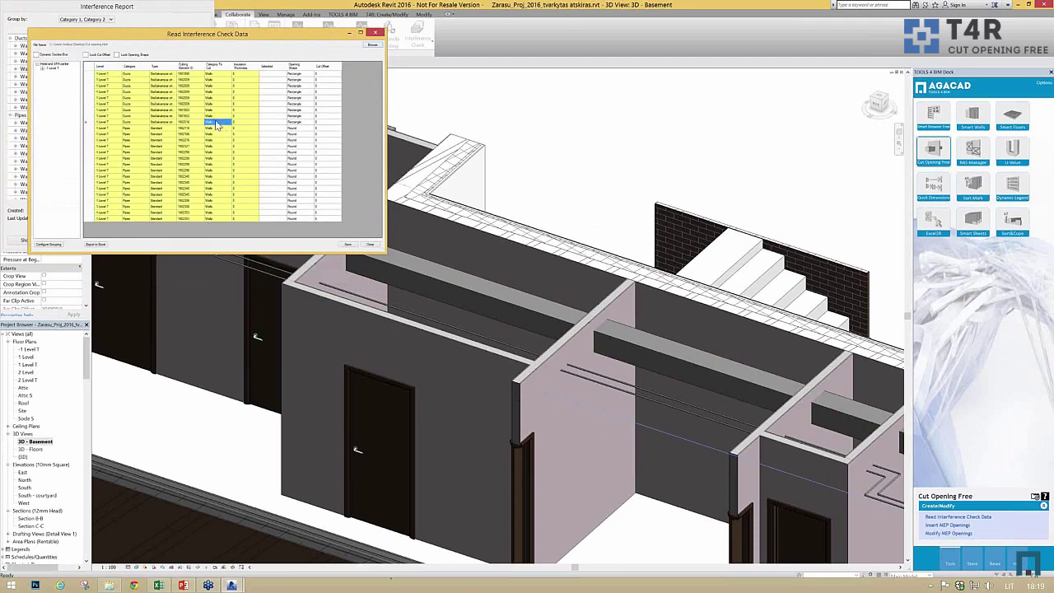
{"action": "left_click", "coordinate": [190, 154]}
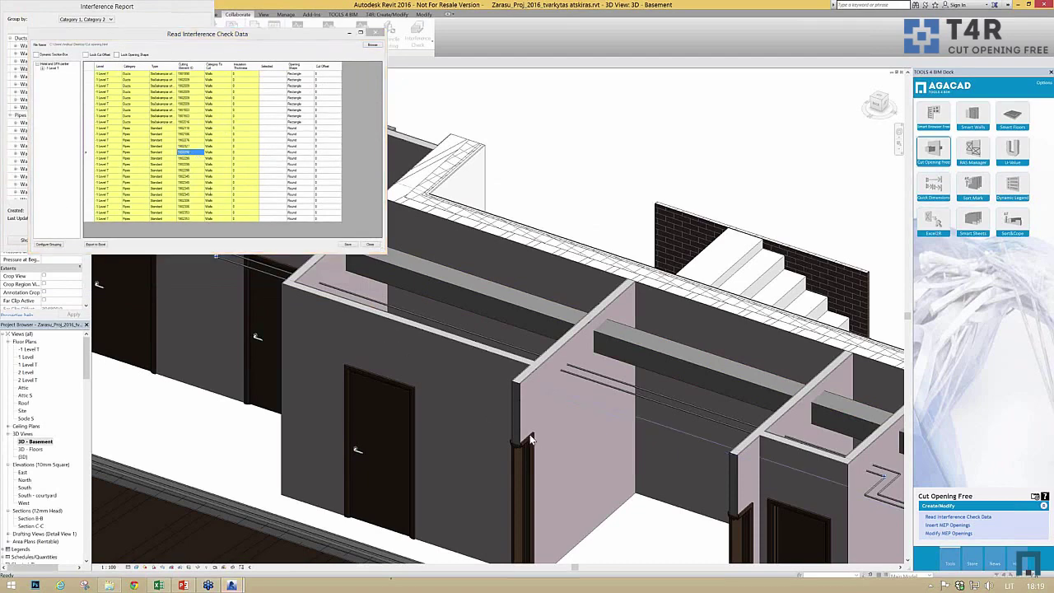
{"action": "left_click", "coordinate": [487, 280]}
{"action": "left_click", "coordinate": [486, 202]}
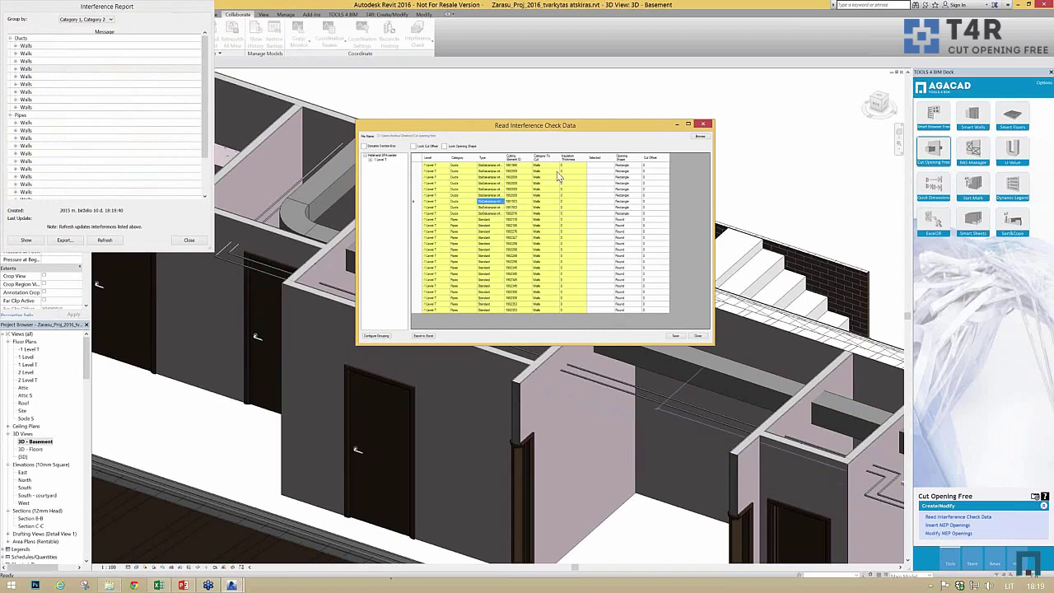
{"action": "left_click", "coordinate": [496, 170]}
{"action": "left_click", "coordinate": [189, 241]}
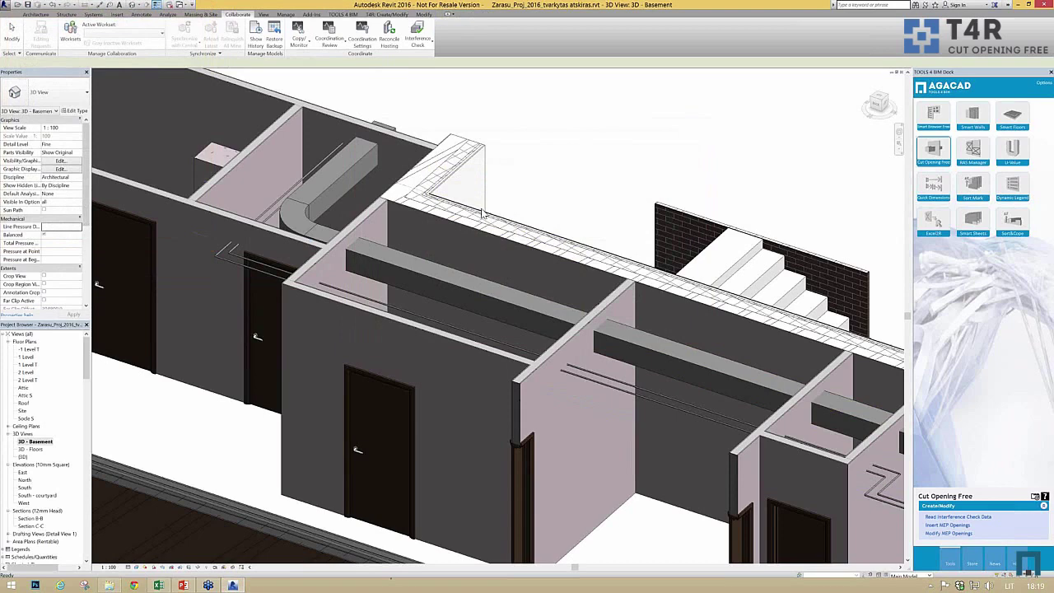
Load Cut opening.html from the Desktop into the Read Interference Check Data table
{"action": "left_click", "coordinate": [510, 288]}
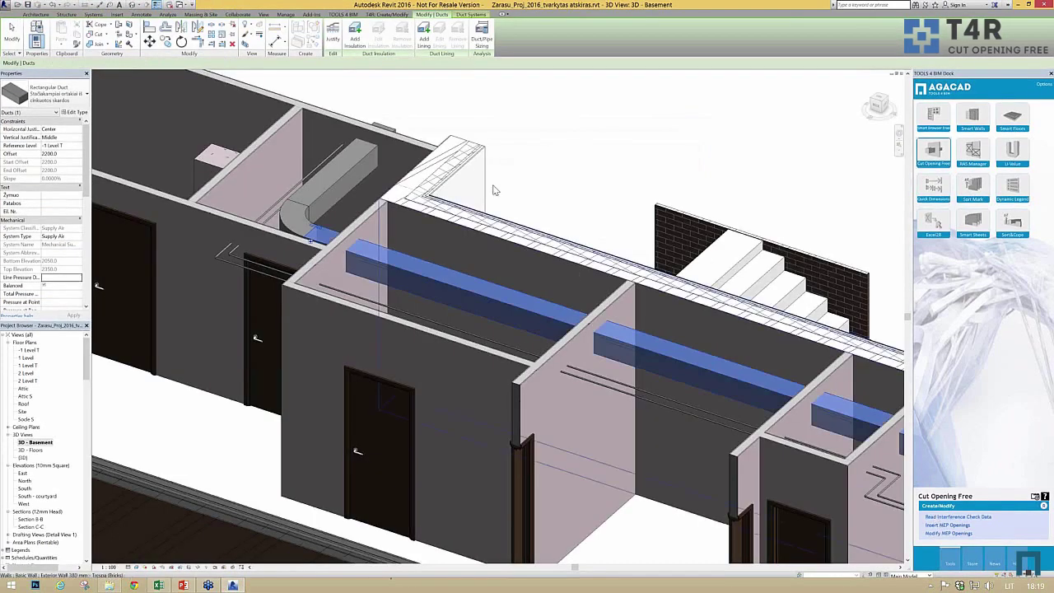
{"action": "left_click", "coordinate": [958, 516]}
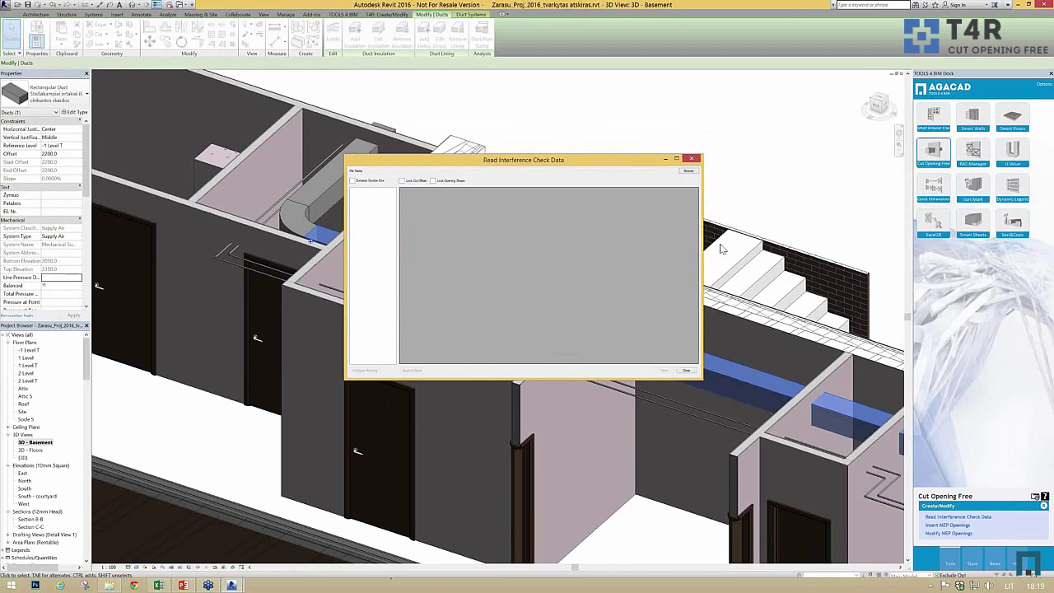
{"action": "left_click", "coordinate": [688, 171]}
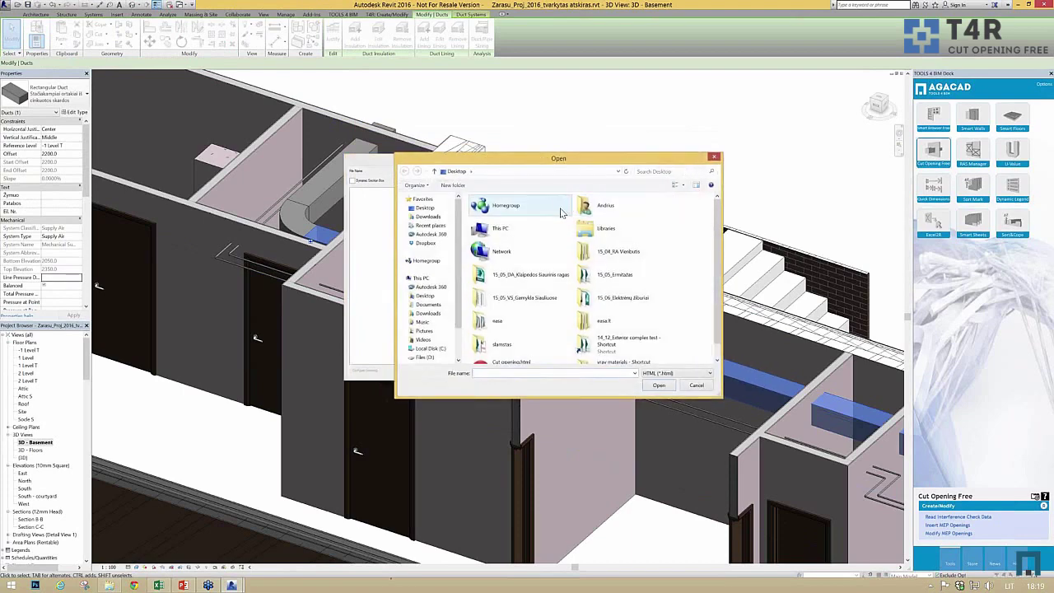
{"action": "scroll", "coordinate": [552, 366], "scroll_direction": "down", "scroll_amount": 1}
{"action": "left_click", "coordinate": [527, 350]}
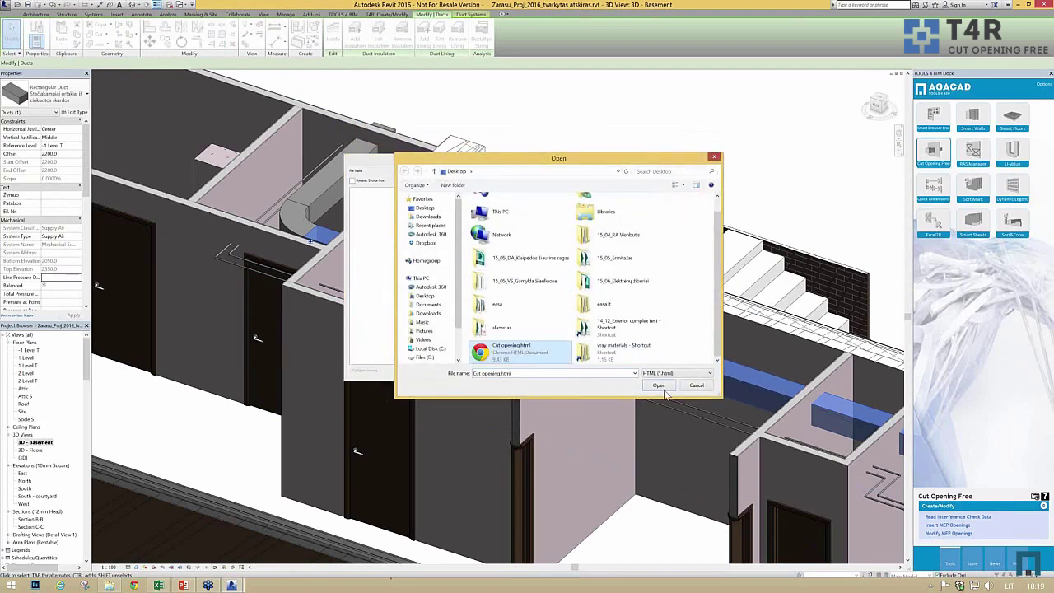
{"action": "left_click", "coordinate": [659, 385]}
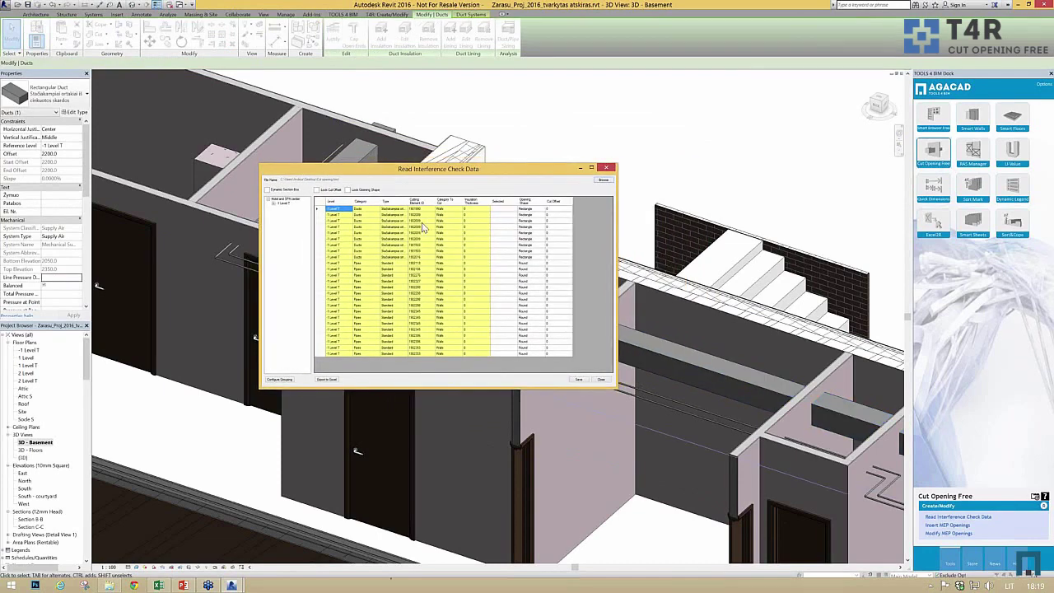
Check individual duct rows against the model and set the Cut Offset of the first group of duct rows to 100
{"action": "left_click", "coordinate": [410, 236]}
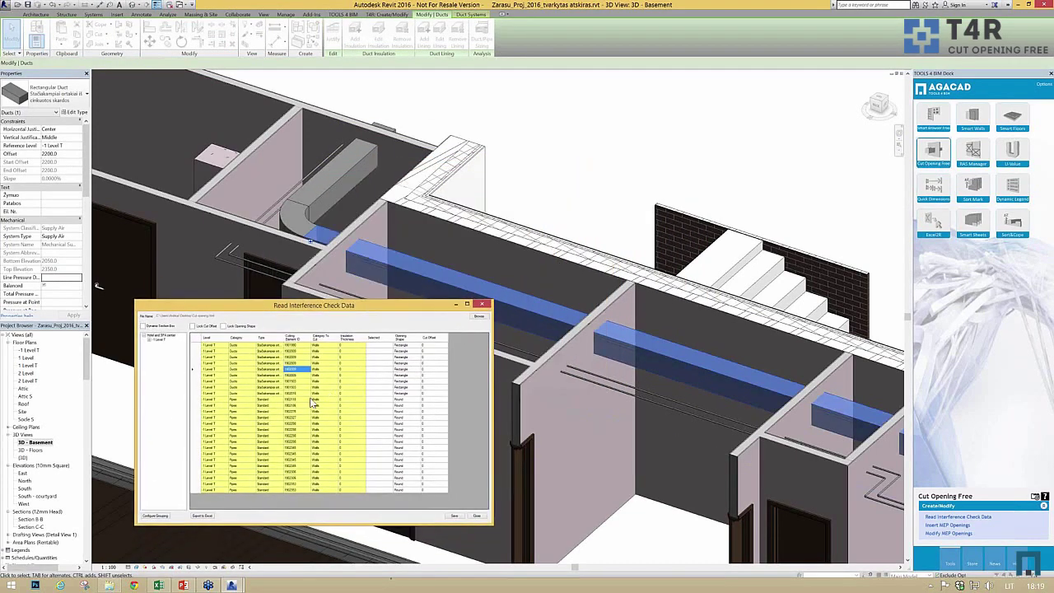
{"action": "left_click", "coordinate": [289, 388]}
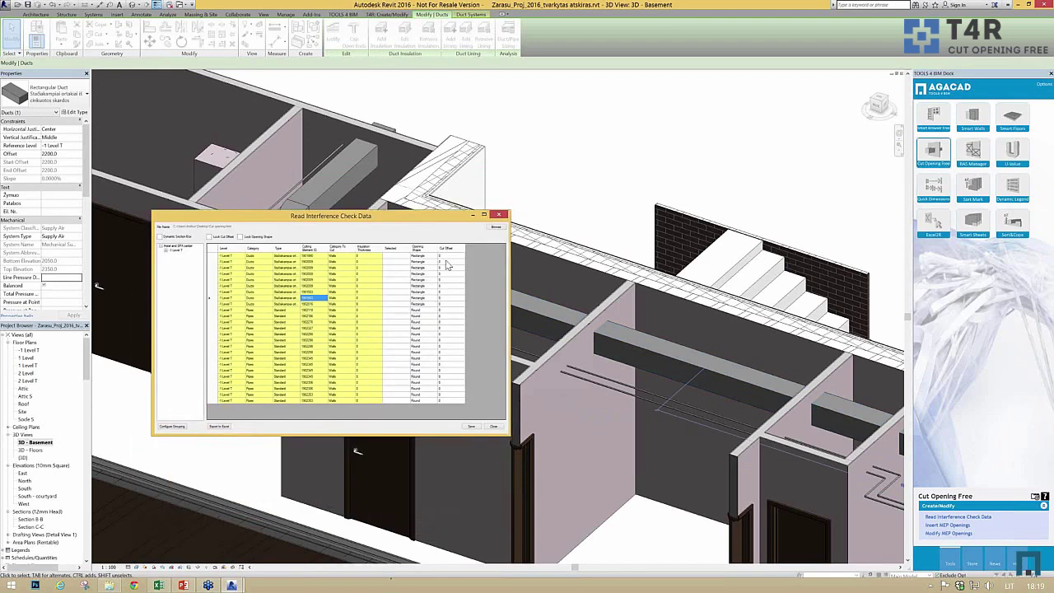
{"action": "left_click_drag", "start_coordinate": [447, 262], "coordinate": [450, 284]}
{"action": "right_click", "coordinate": [450, 265]}
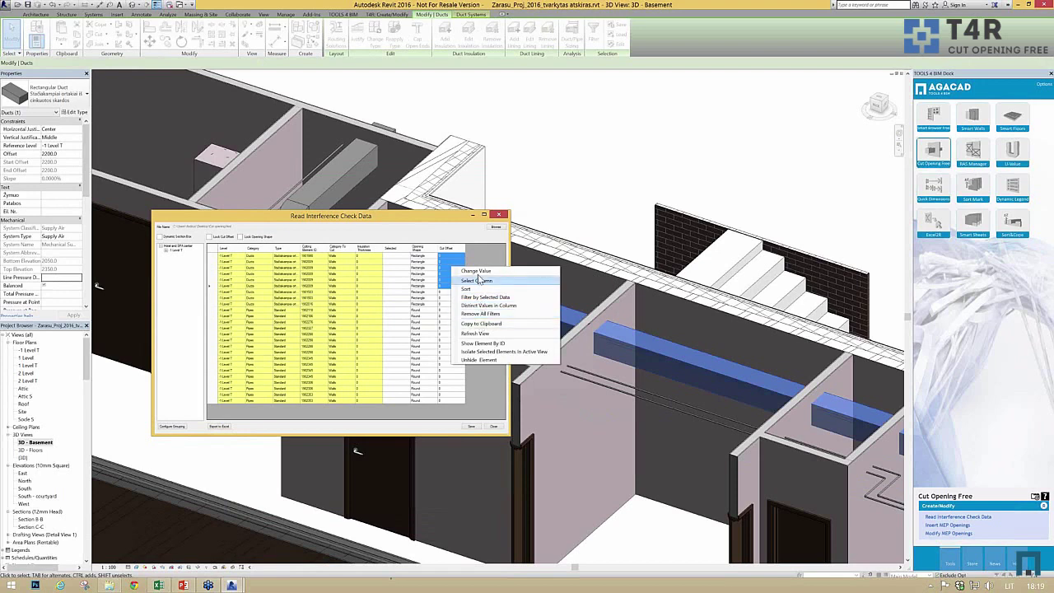
{"action": "left_click", "coordinate": [476, 271]}
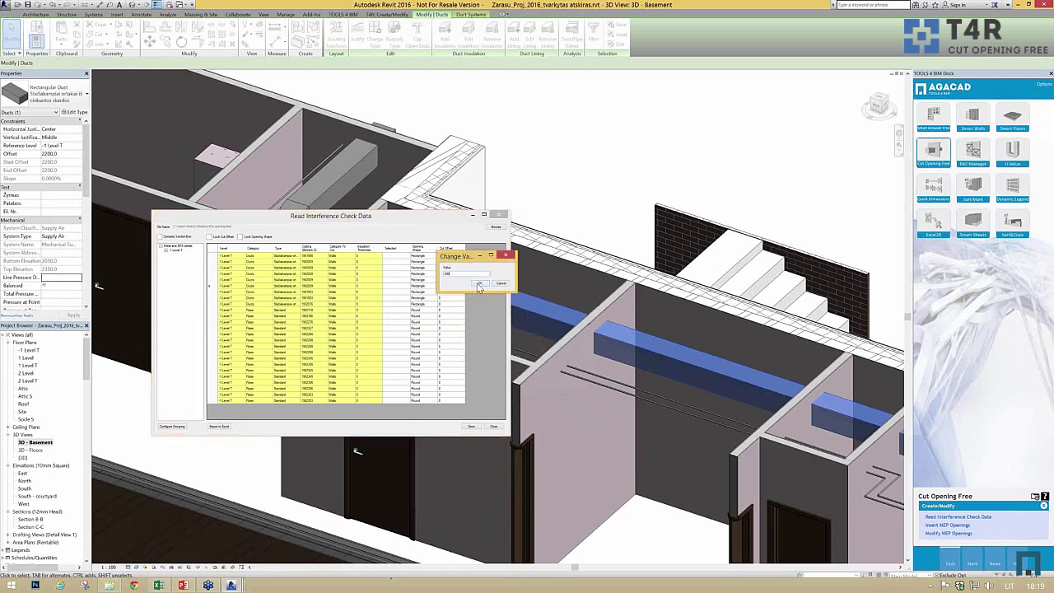
{"action": "left_click", "coordinate": [483, 285]}
Set the Cut Offset of three neighbouring pipe rows in the interference data to 50
{"action": "left_click_drag", "start_coordinate": [445, 332], "coordinate": [444, 349]}
{"action": "right_click", "coordinate": [452, 346]}
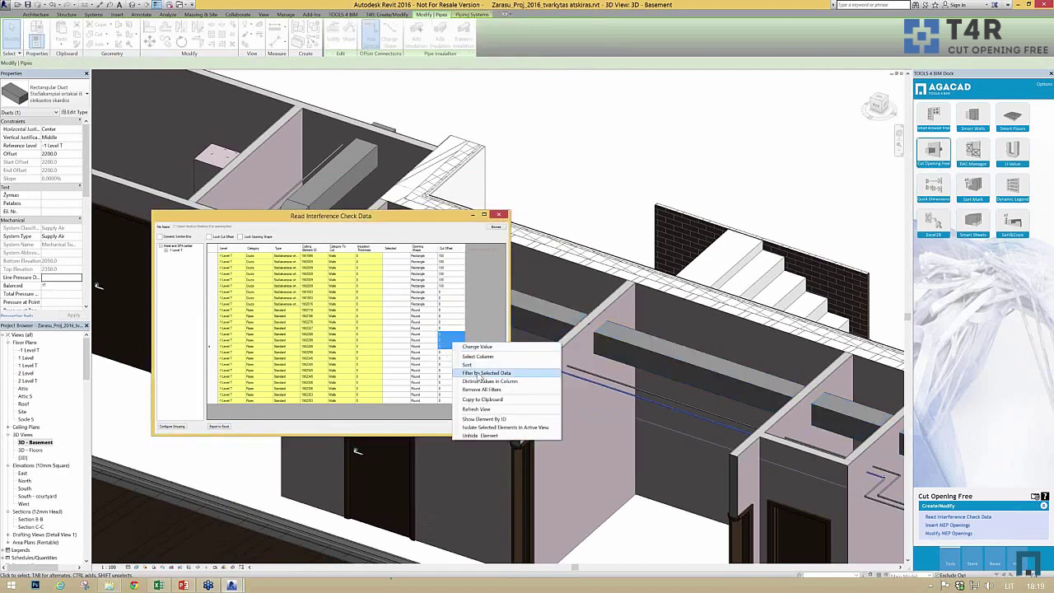
{"action": "left_click", "coordinate": [473, 348]}
{"action": "left_click", "coordinate": [475, 357]}
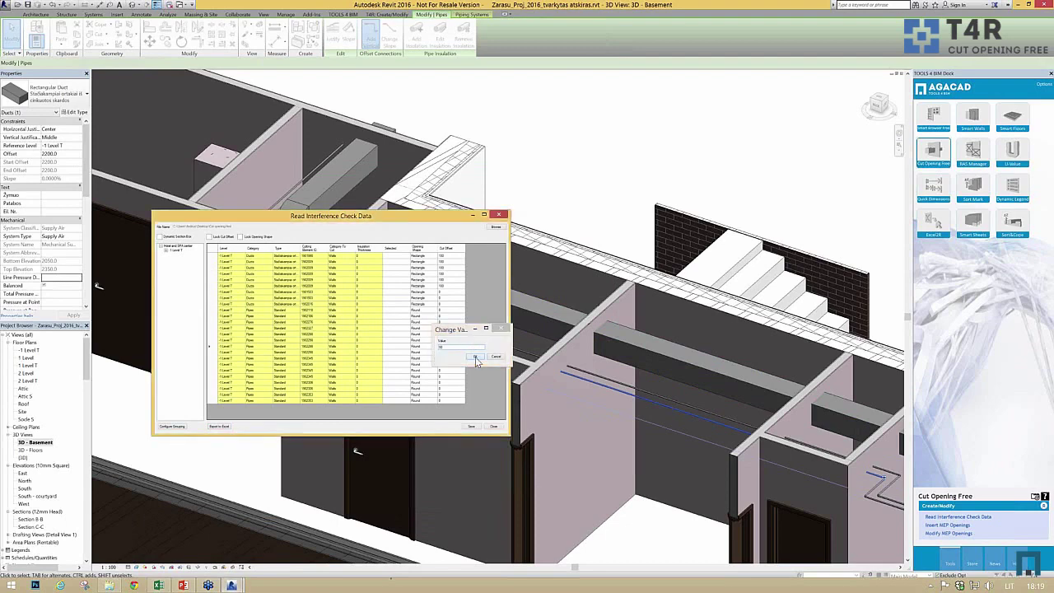
Save the edited interference data to the Desktop as openings.xml and close the interference data dialog
{"action": "left_click", "coordinate": [477, 426]}
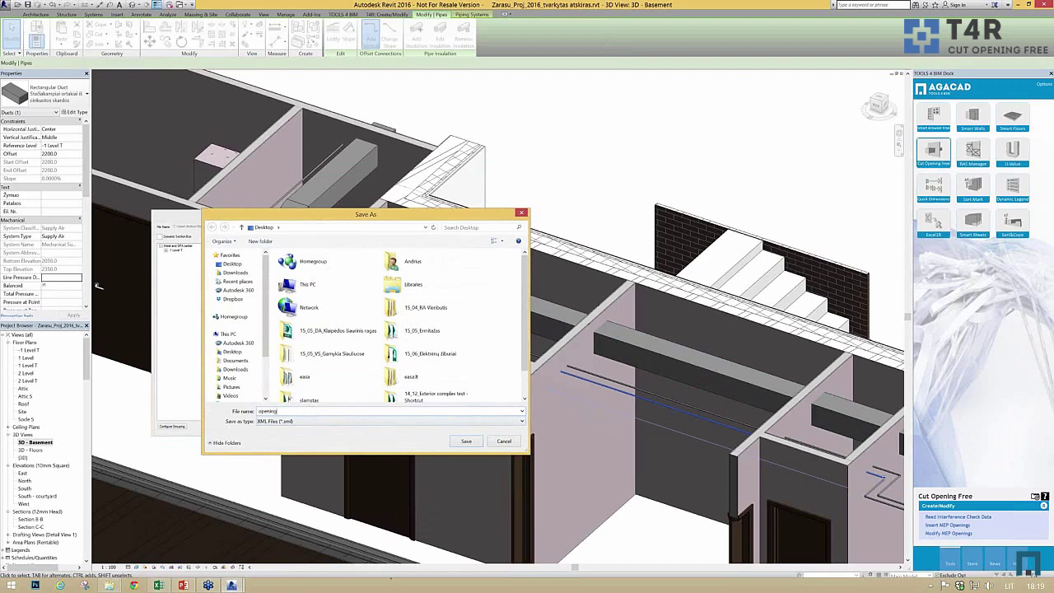
{"action": "left_click", "coordinate": [466, 441]}
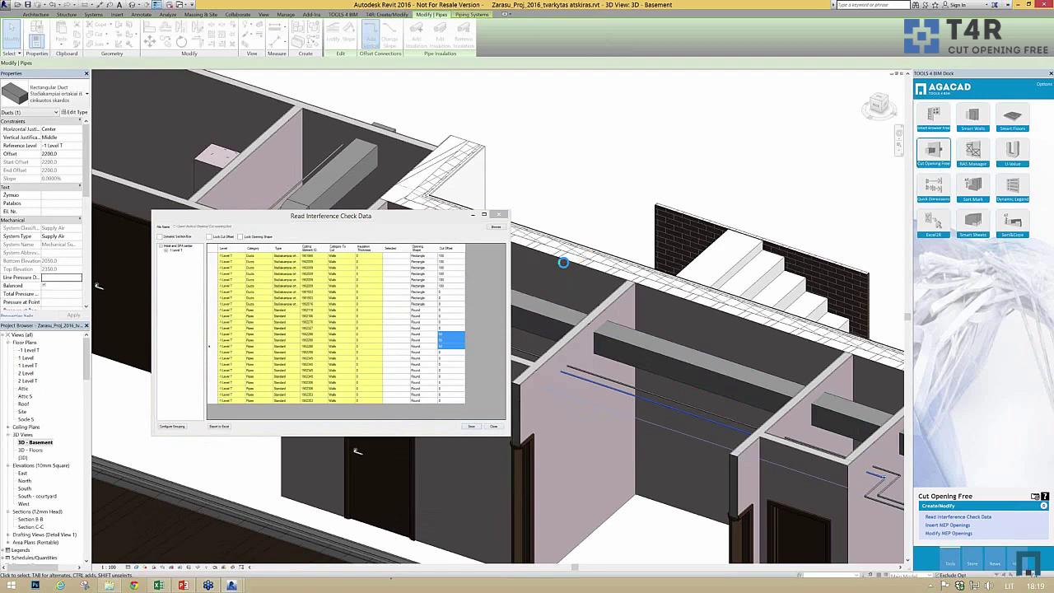
{"action": "left_click", "coordinate": [572, 312]}
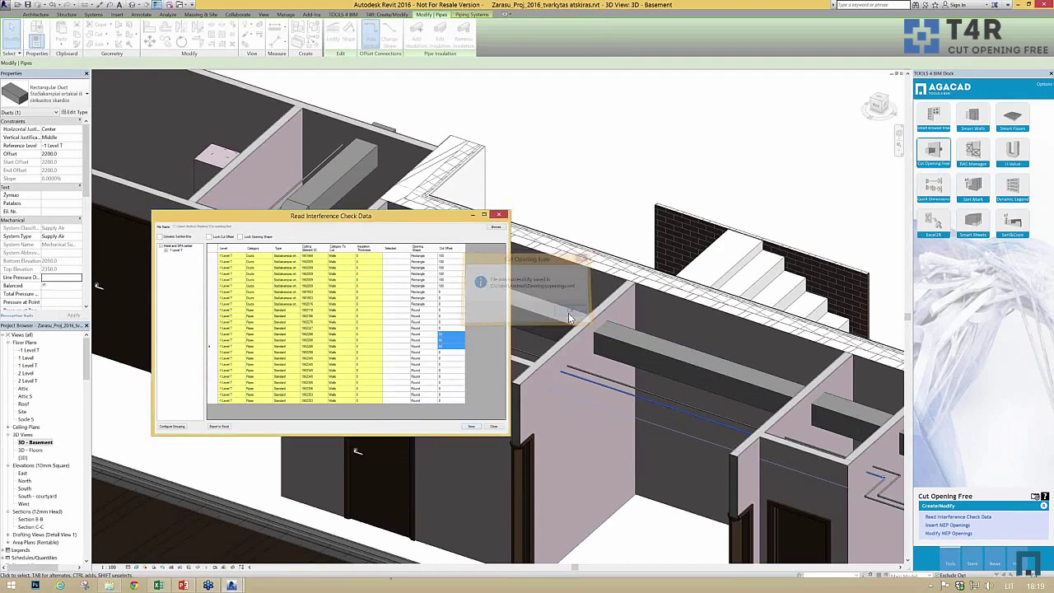
{"action": "left_click", "coordinate": [492, 428]}
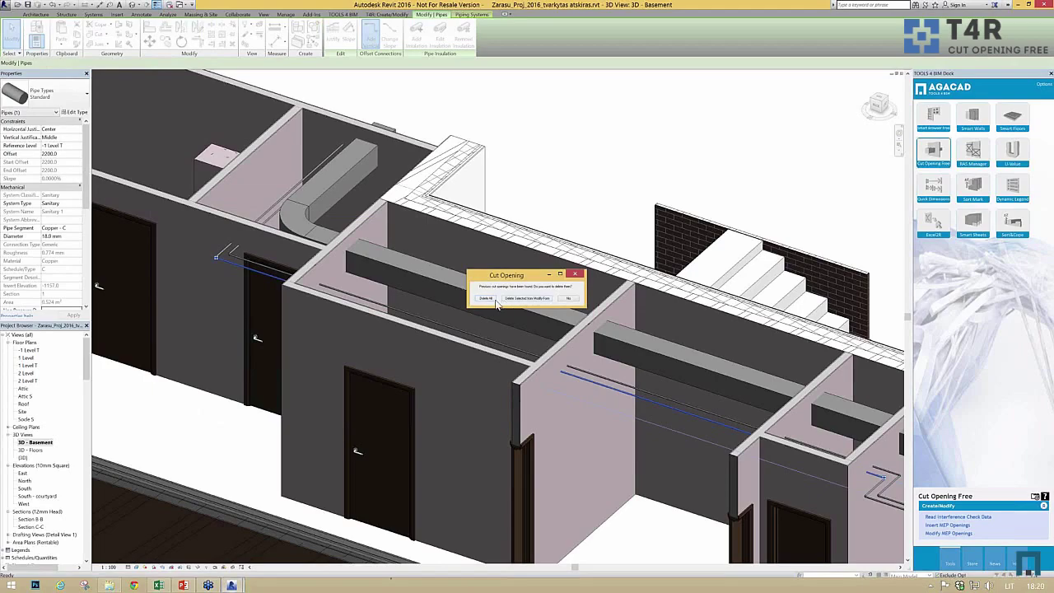
Start Insert MEP Openings and delete all previously found cut openings
{"action": "key", "text": "alt+Tab"}
{"action": "key", "text": "alt+Tab"}
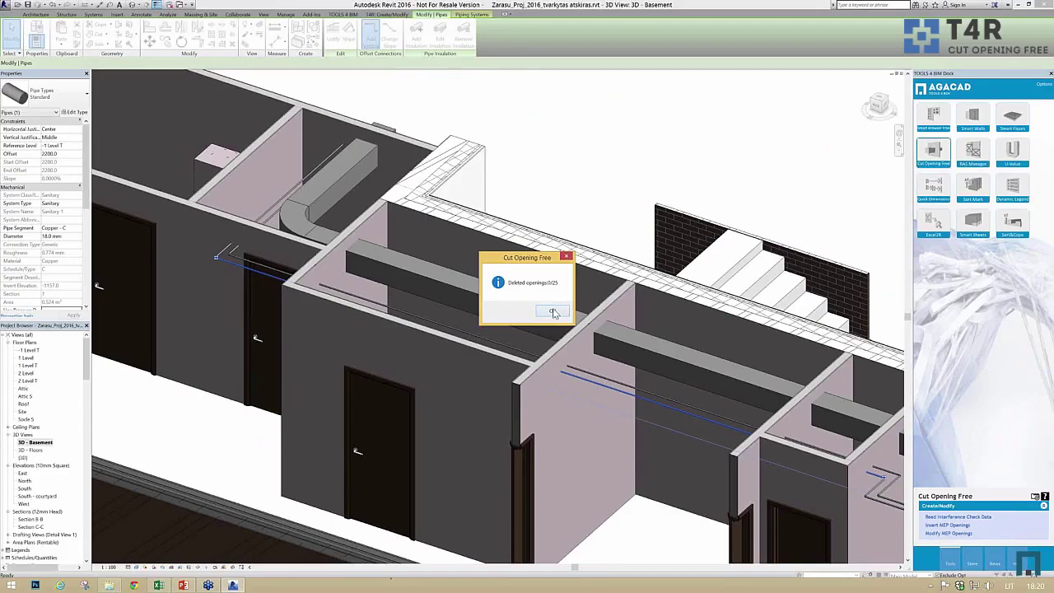
{"action": "left_click", "coordinate": [553, 310]}
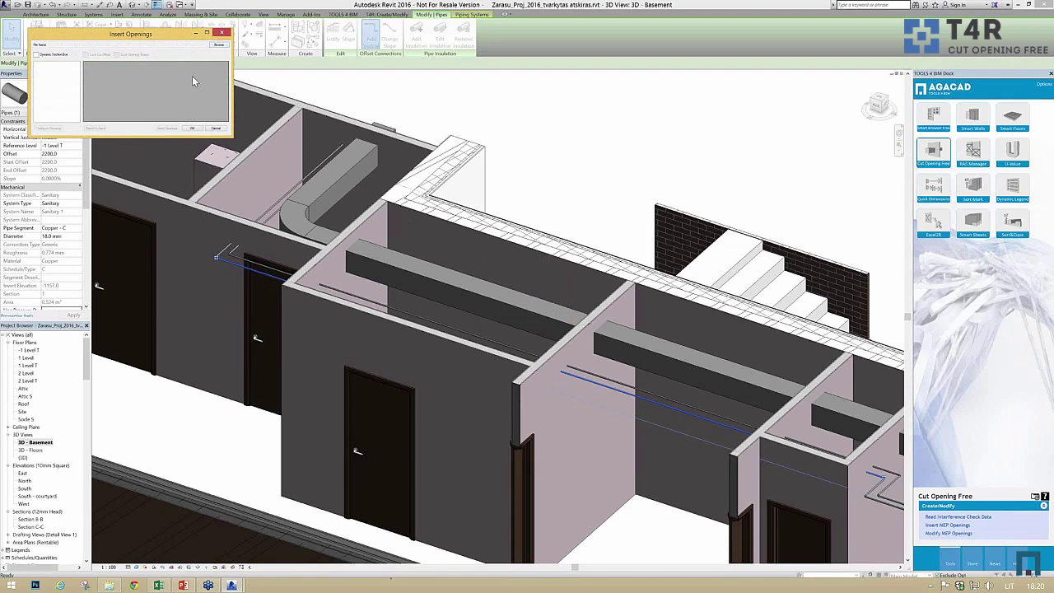
Load openings.xml from the Desktop into the Insert Openings table
{"action": "left_click", "coordinate": [218, 46]}
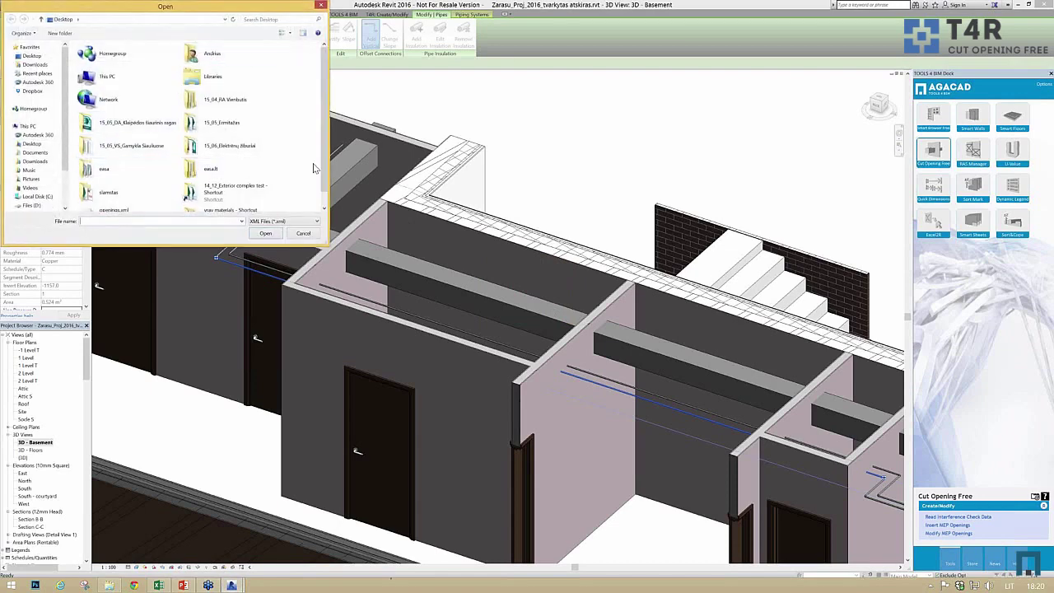
{"action": "scroll", "coordinate": [325, 189], "scroll_direction": "down", "scroll_amount": 1}
{"action": "left_click", "coordinate": [113, 195]}
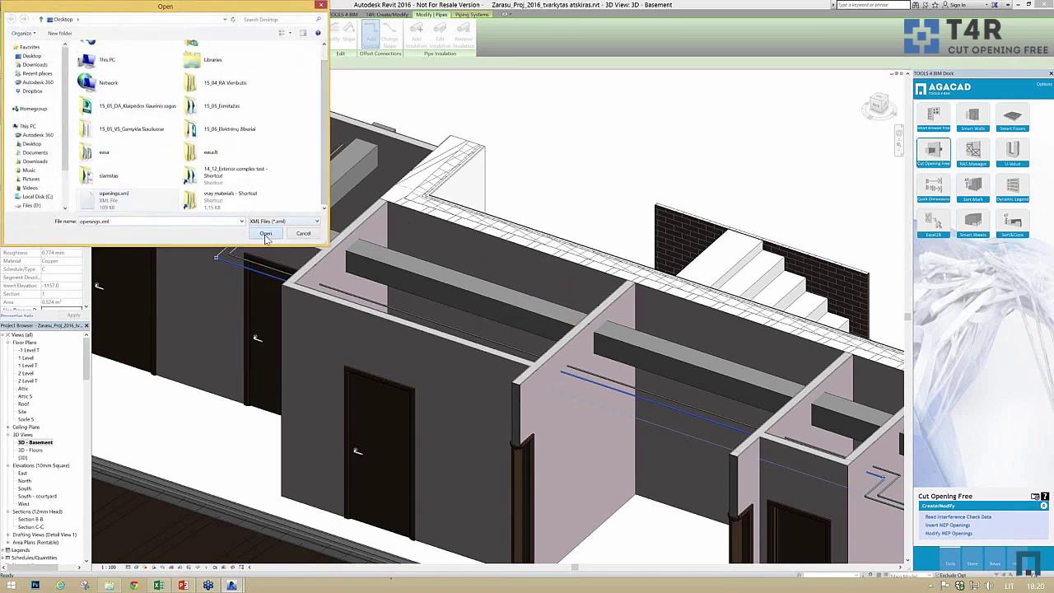
{"action": "left_click", "coordinate": [265, 233]}
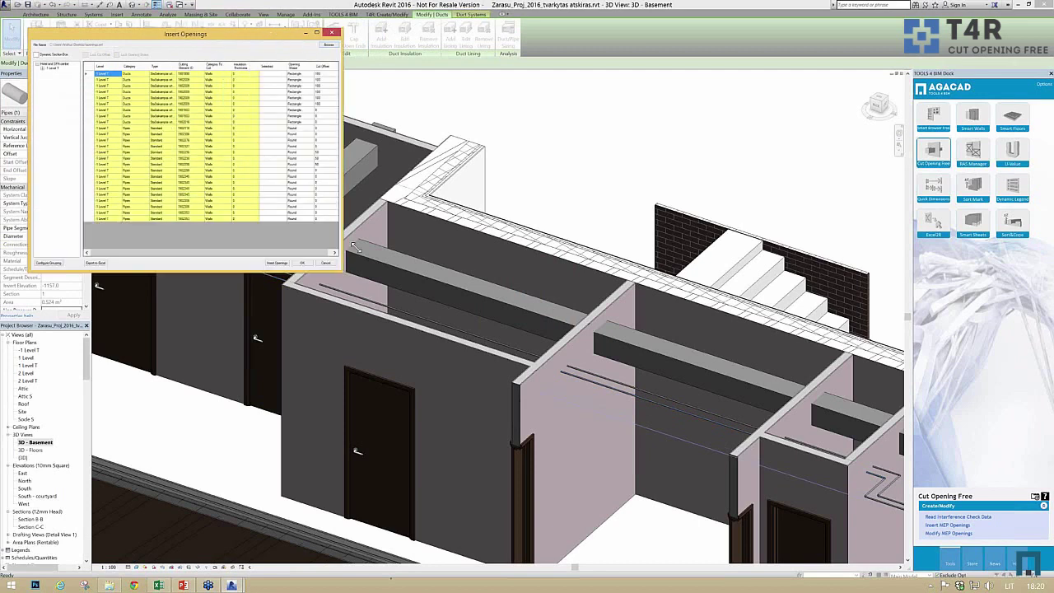
Change the Opening Shape of the first duct row without a cut offset from rectangle to Round
{"action": "left_click", "coordinate": [299, 110]}
{"action": "right_click", "coordinate": [304, 110]}
{"action": "left_click", "coordinate": [312, 115]}
{"action": "left_click", "coordinate": [301, 112]}
{"action": "left_click", "coordinate": [300, 124]}
{"action": "left_click", "coordinate": [315, 127]}
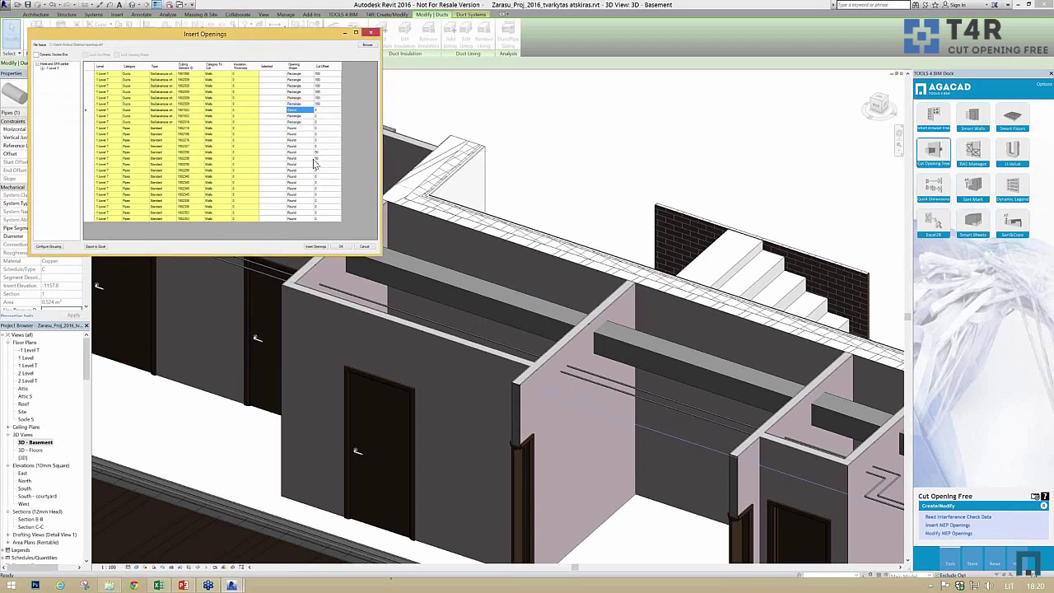
Insert all listed openings, close the Insert Openings dialog, and inspect the duct and pipe openings in the basement walls
{"action": "left_click", "coordinate": [317, 247]}
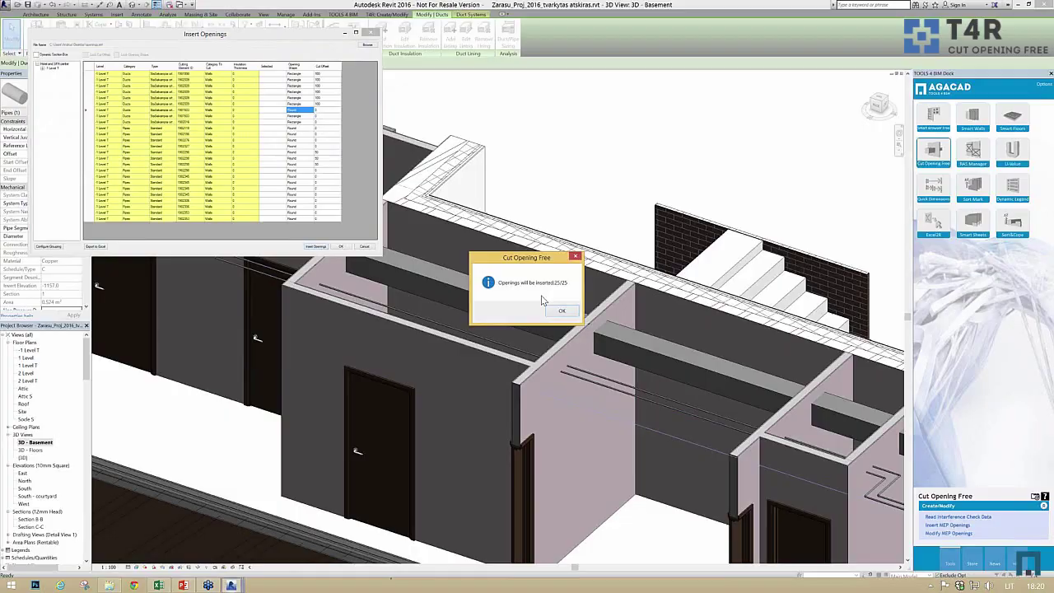
{"action": "left_click", "coordinate": [561, 312]}
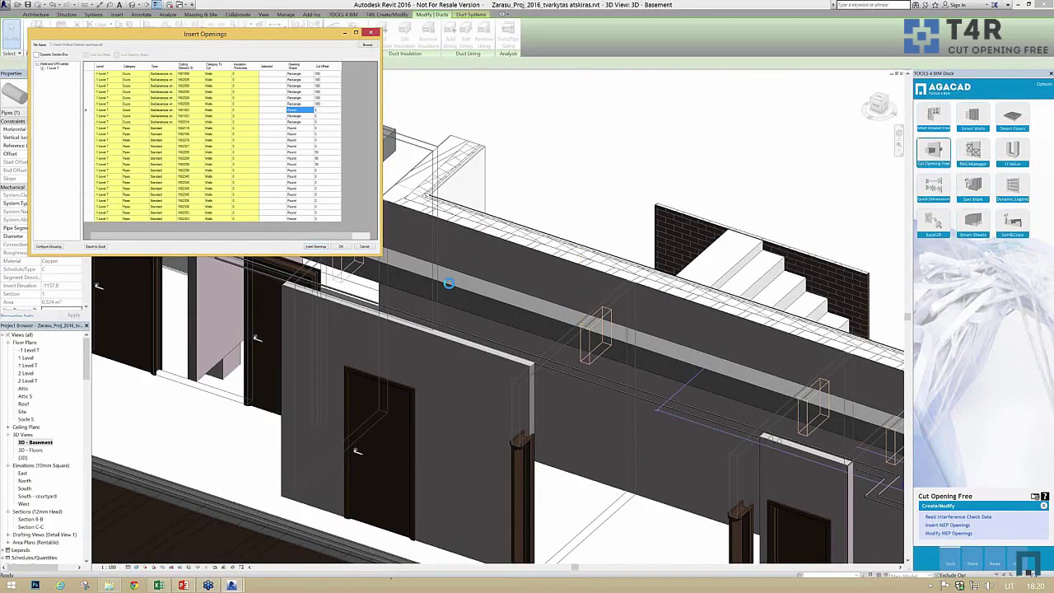
{"action": "left_click", "coordinate": [340, 246]}
{"action": "left_click", "coordinate": [590, 114]}
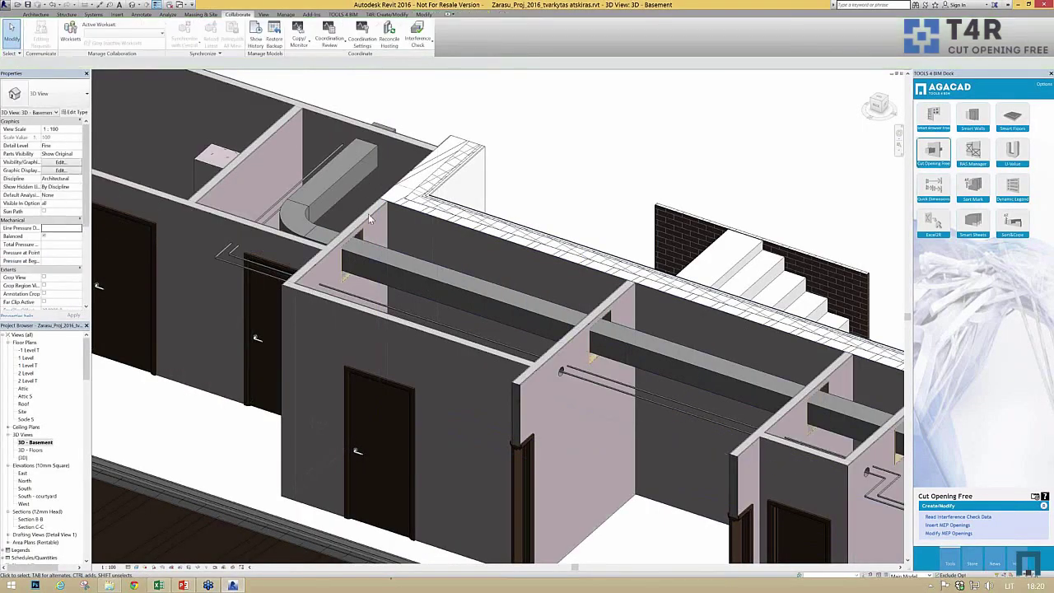
{"action": "scroll", "coordinate": [570, 385], "scroll_direction": "up", "scroll_amount": 5}
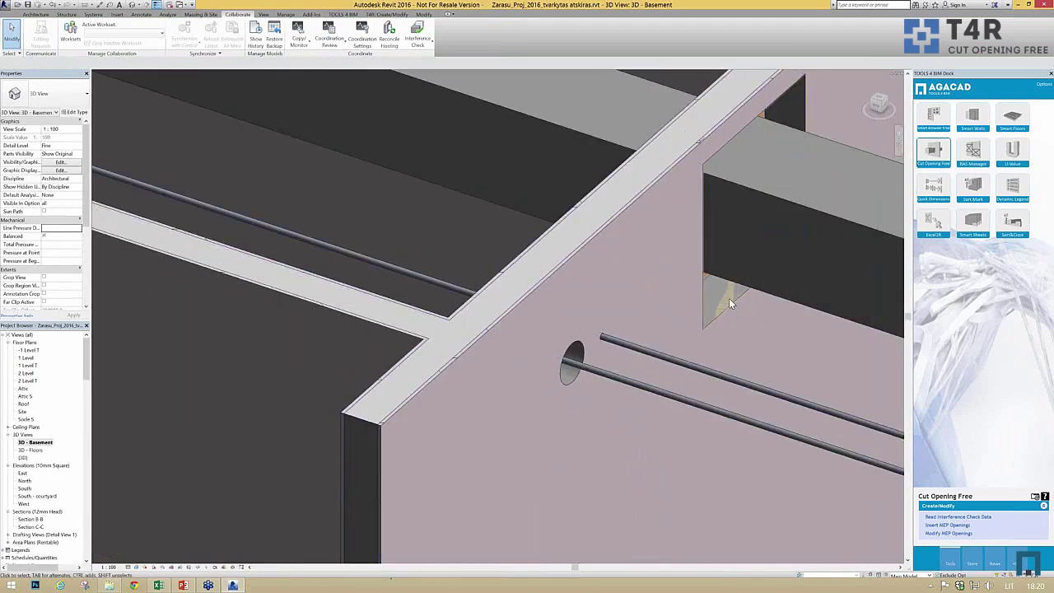
{"action": "middle_click_drag", "start_coordinate": [618, 219], "coordinate": [602, 291]}
{"action": "scroll", "coordinate": [627, 287], "scroll_direction": "down", "scroll_amount": 5}
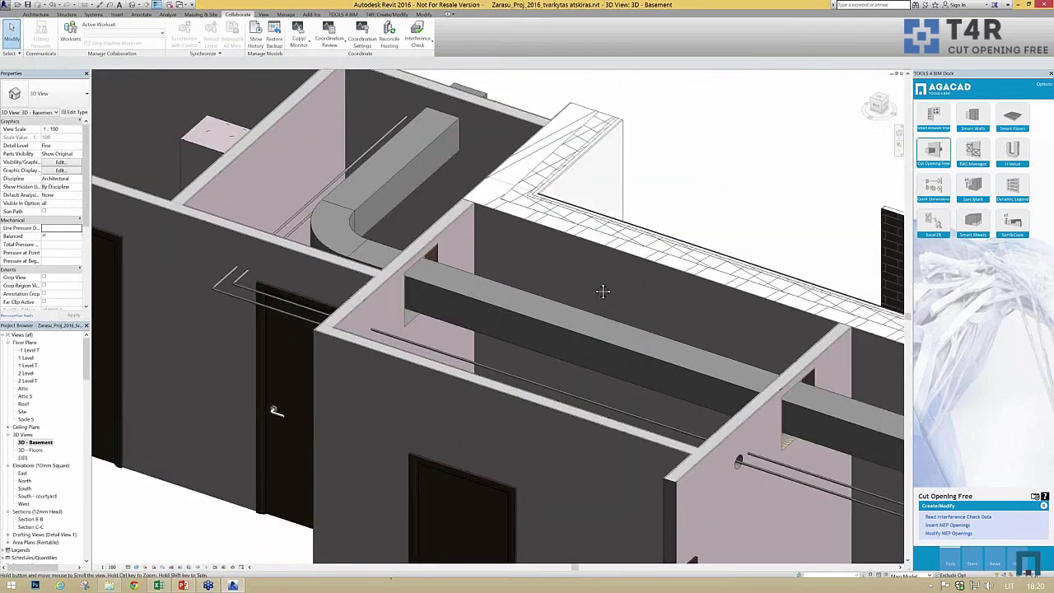
{"action": "scroll", "coordinate": [508, 235], "scroll_direction": "down", "scroll_amount": 3}
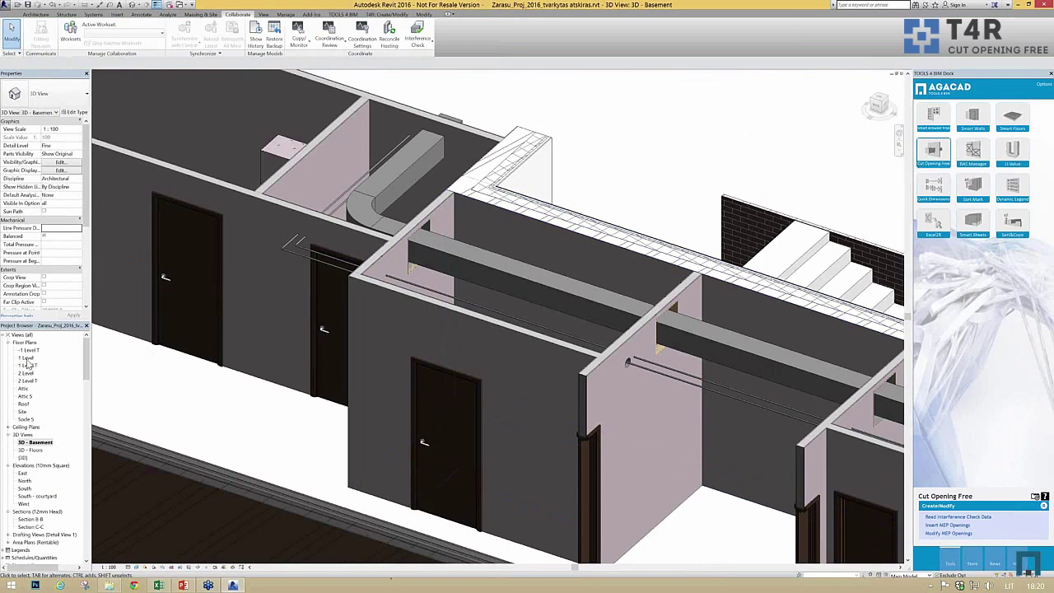
Open the 1 Level floor plan and clear any running command
{"action": "double_click", "coordinate": [26, 359]}
{"action": "key", "text": "p"}
{"action": "key", "text": "i"}
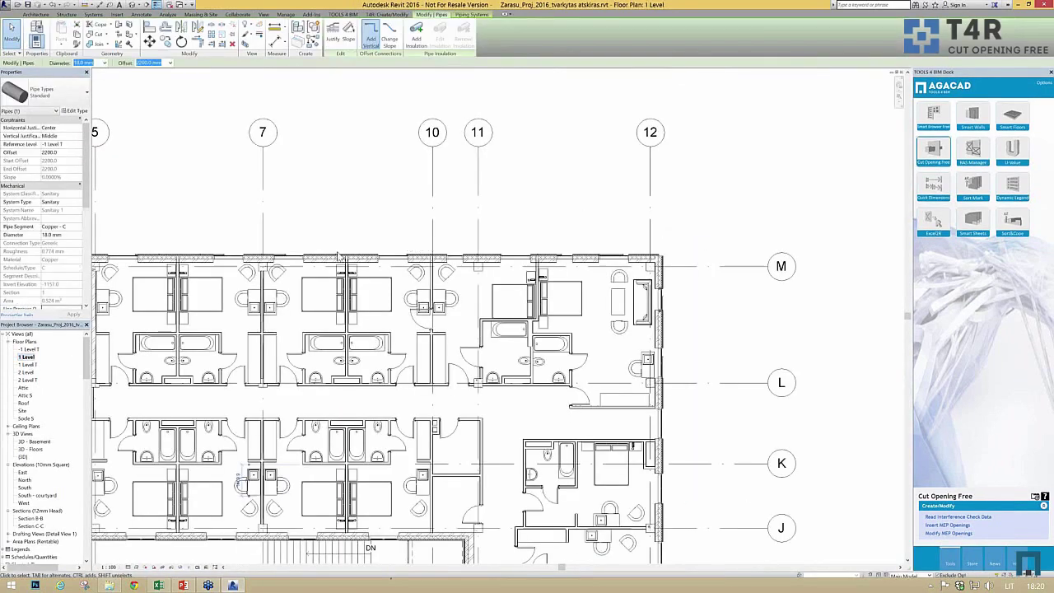
{"action": "scroll", "coordinate": [338, 257], "scroll_direction": "down", "scroll_amount": 4}
{"action": "key", "text": "Escape"}
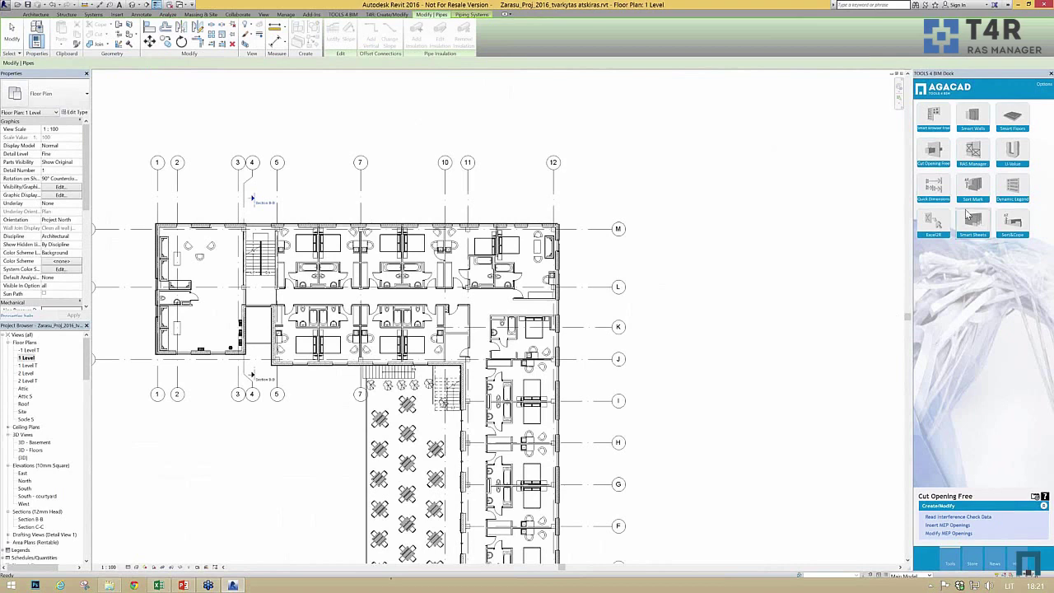
Start the Place Space command from the Space Manager tools of RAS Manager
{"action": "left_click", "coordinate": [975, 158]}
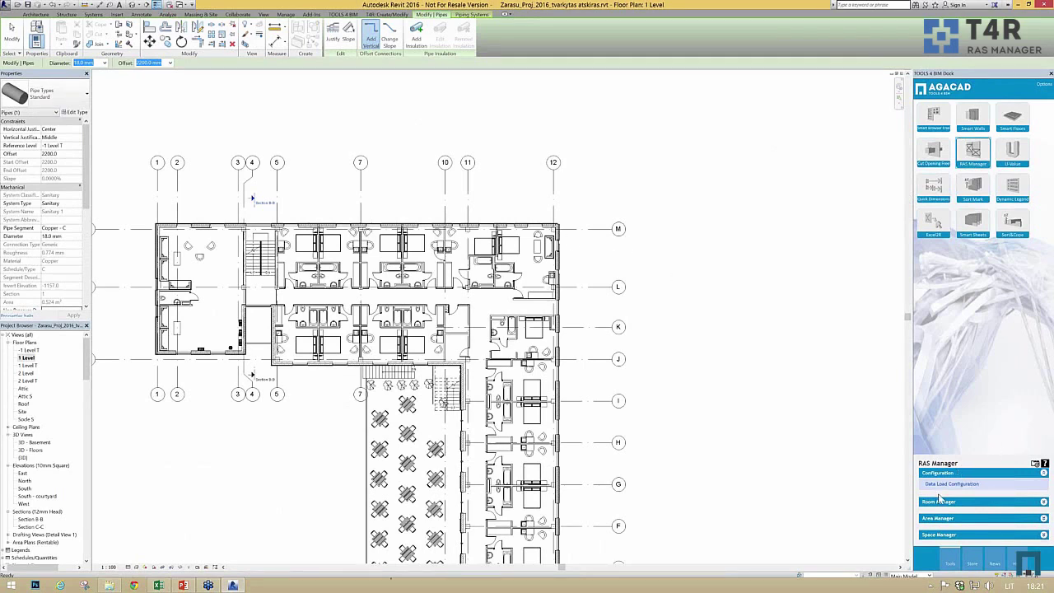
{"action": "left_click", "coordinate": [931, 536]}
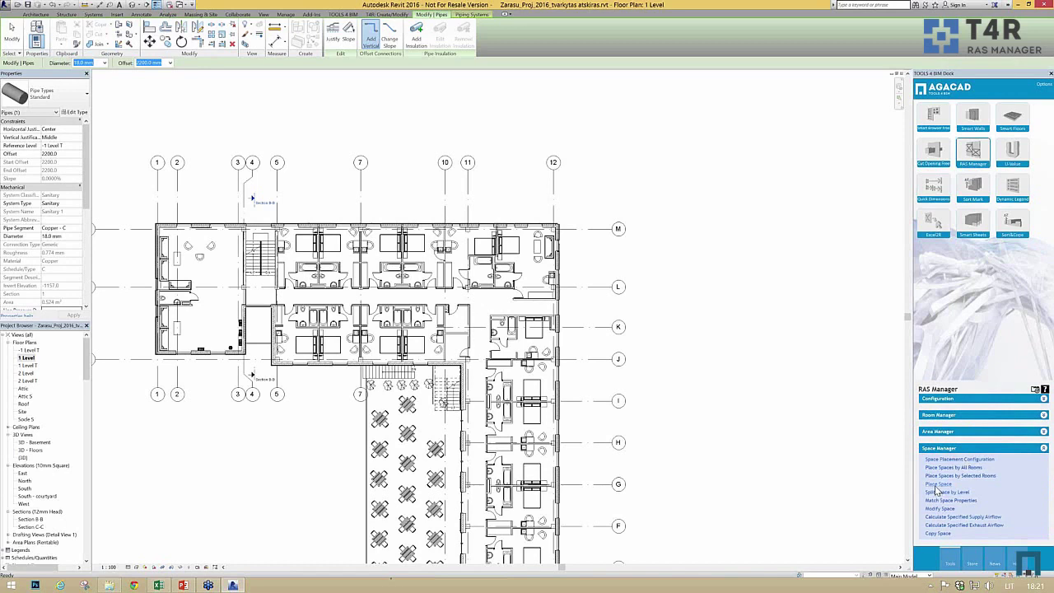
{"action": "key", "text": "Escape"}
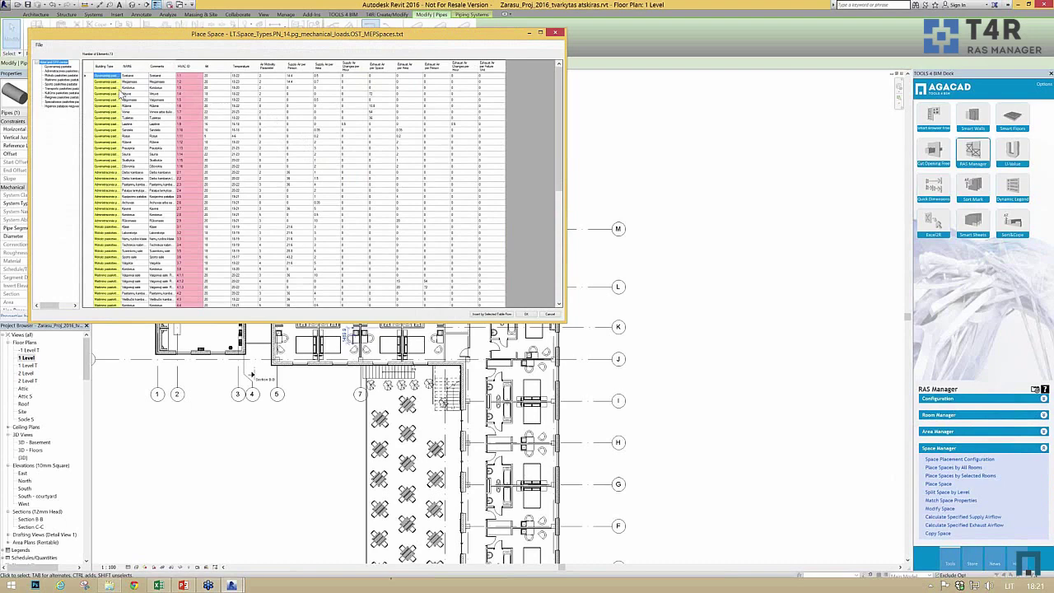
Load the space library file NL.Space_Types.PN_11.pg_mechanical_loads.OST_MEPSpaces.txt from Metric Library into the Place Space table
{"action": "left_click", "coordinate": [38, 44]}
{"action": "left_click", "coordinate": [50, 54]}
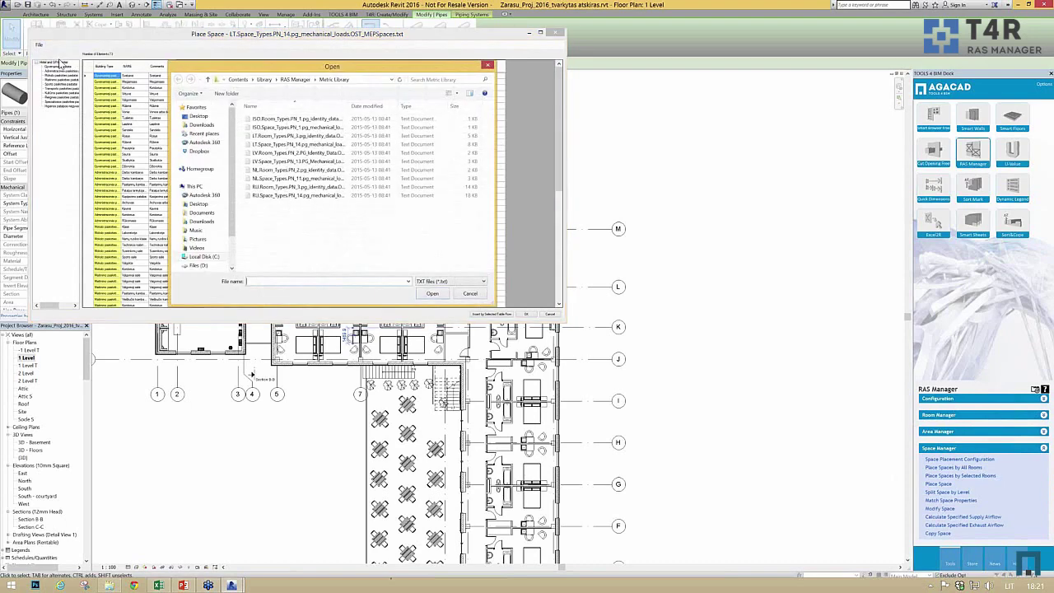
{"action": "left_click", "coordinate": [313, 178]}
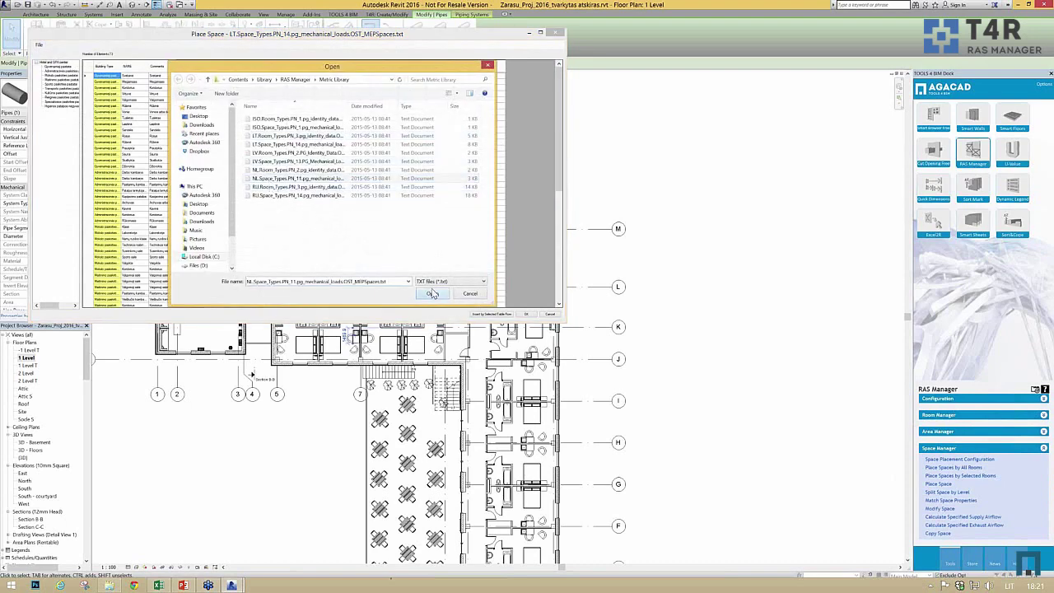
{"action": "left_click", "coordinate": [433, 293]}
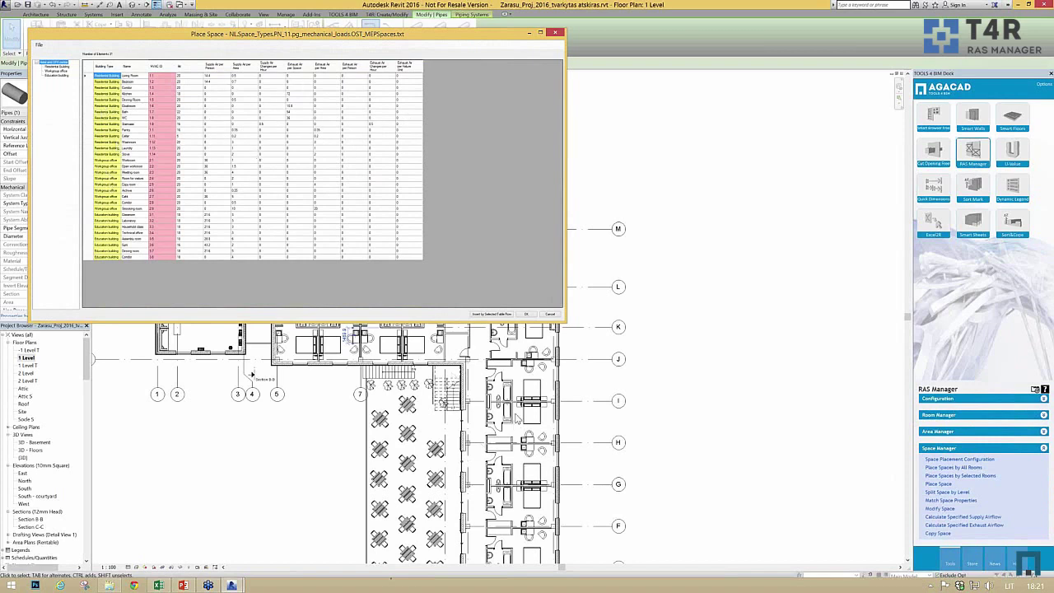
Close the Place Space table, start Place Room from the Room Manager tools, and enlarge its table window
{"action": "left_click", "coordinate": [555, 34]}
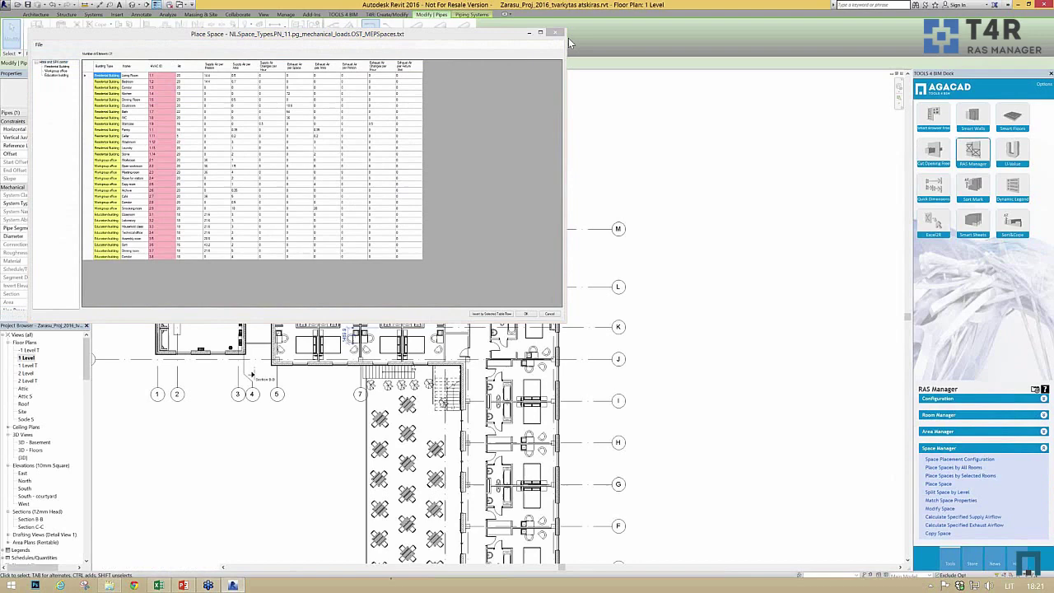
{"action": "left_click", "coordinate": [940, 414]}
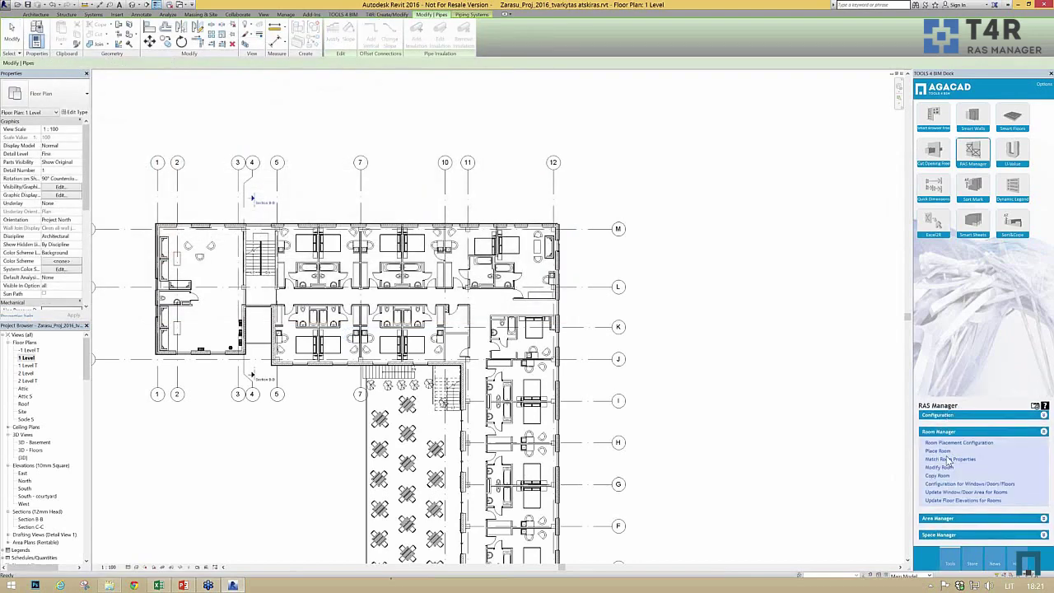
{"action": "left_click", "coordinate": [346, 334]}
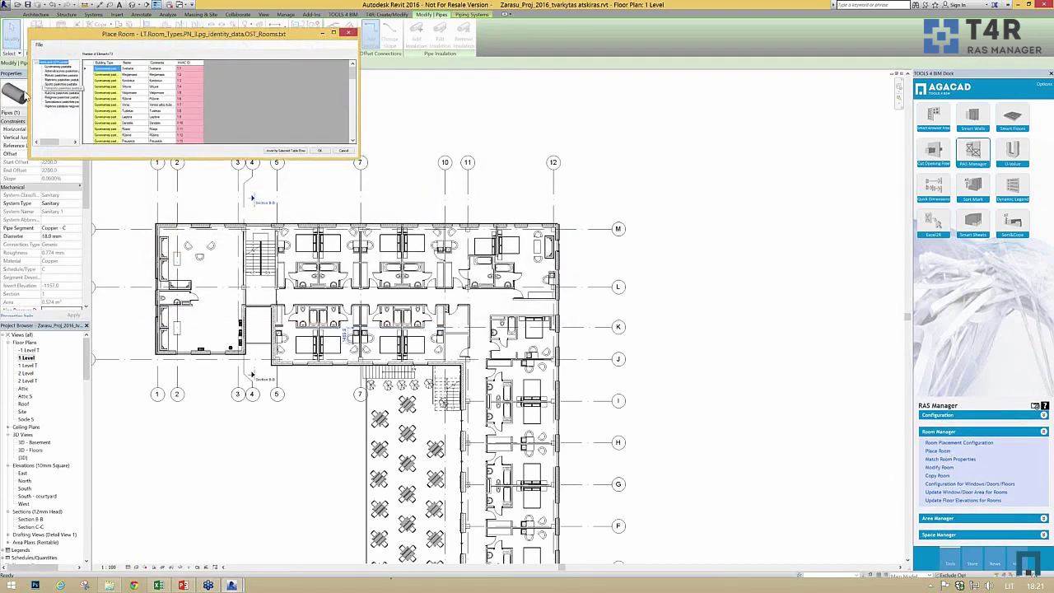
{"action": "left_click_drag", "start_coordinate": [361, 163], "coordinate": [433, 306]}
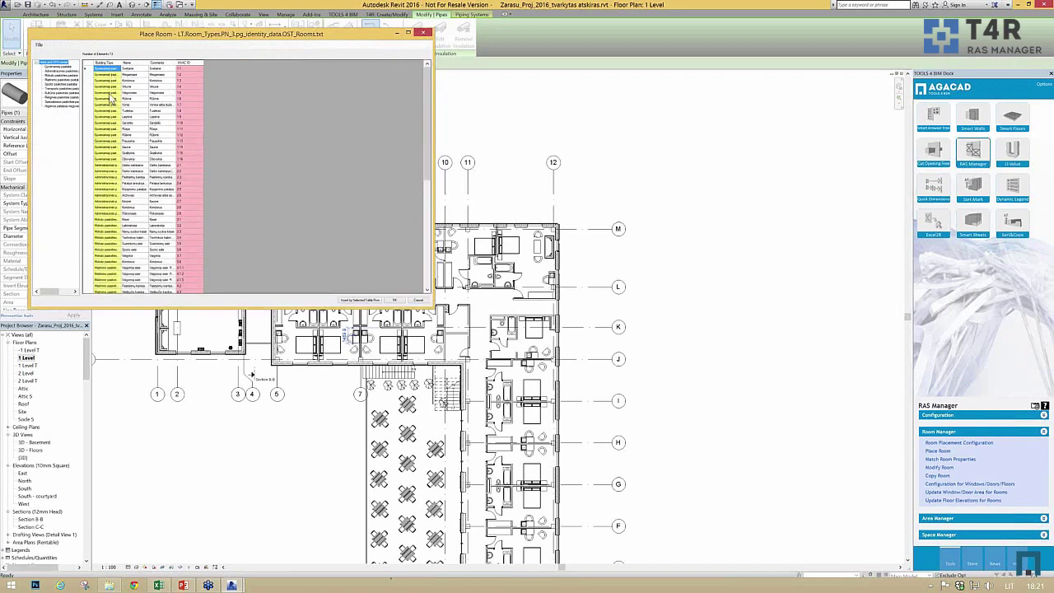
Load the room library file NL.Room_Types.PN_2.pg_identity_data.OST_Rooms.txt from Metric Library into the Place Room table
{"action": "left_click", "coordinate": [38, 44]}
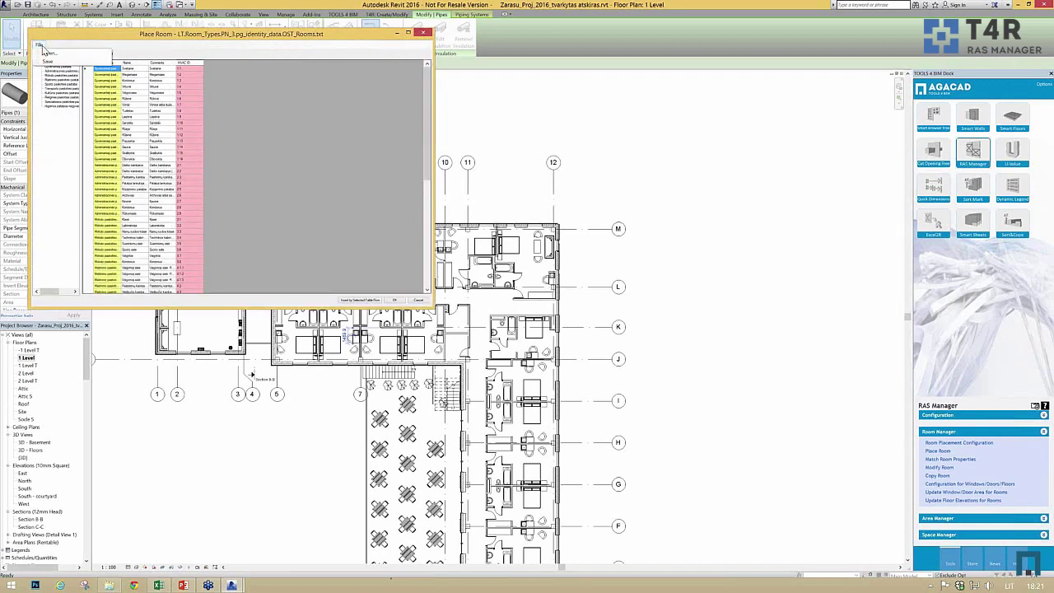
{"action": "left_click", "coordinate": [49, 53]}
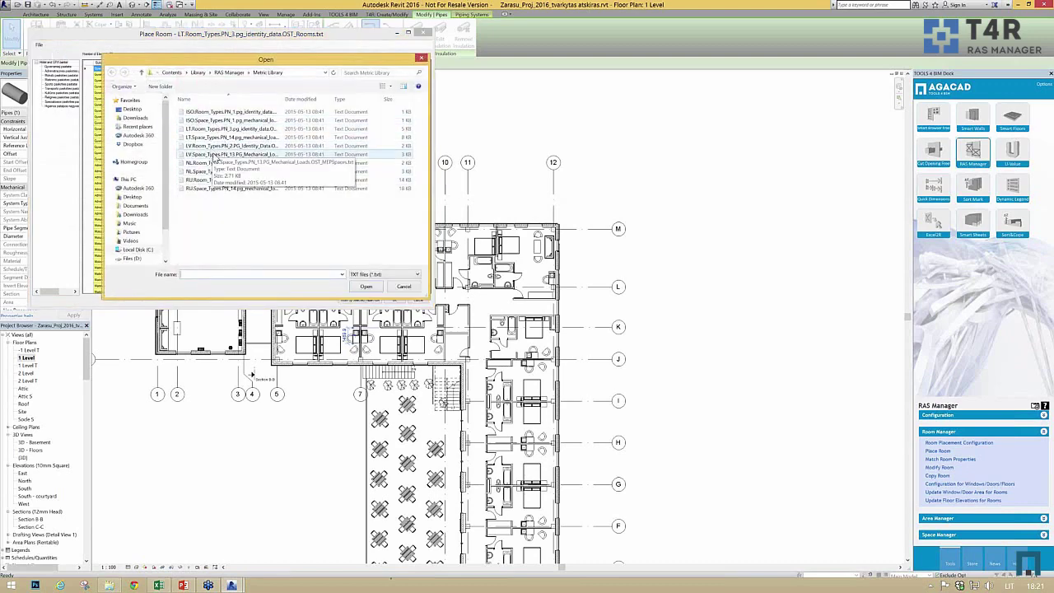
{"action": "left_click", "coordinate": [219, 120]}
{"action": "left_click", "coordinate": [213, 162]}
{"action": "left_click", "coordinate": [366, 286]}
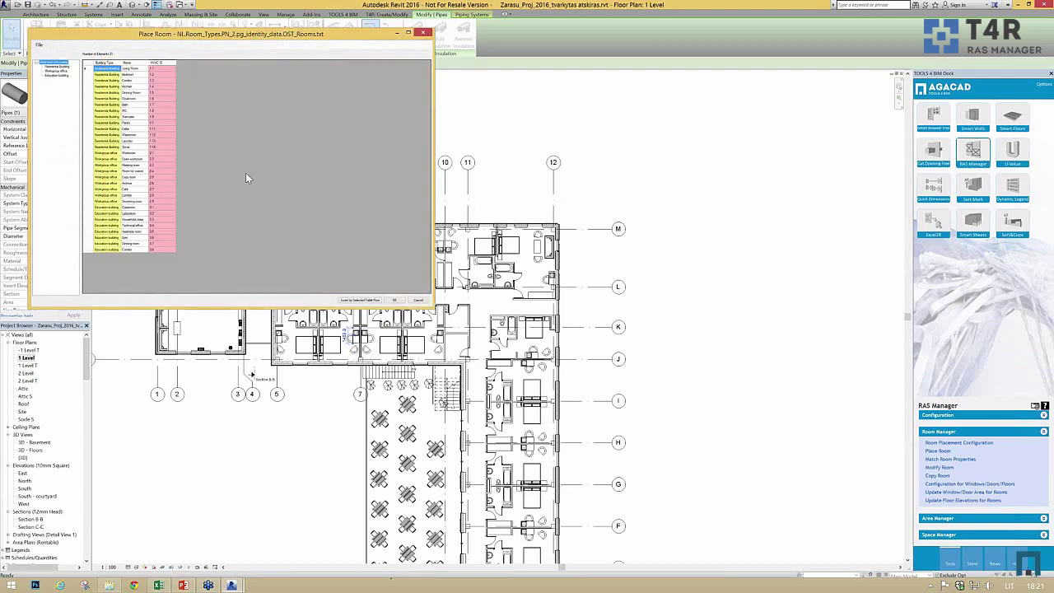
Place rooms from the Bedroom row in the 1 Level guest rooms, accept the table, and inspect one placed room's properties
{"action": "left_click", "coordinate": [86, 75]}
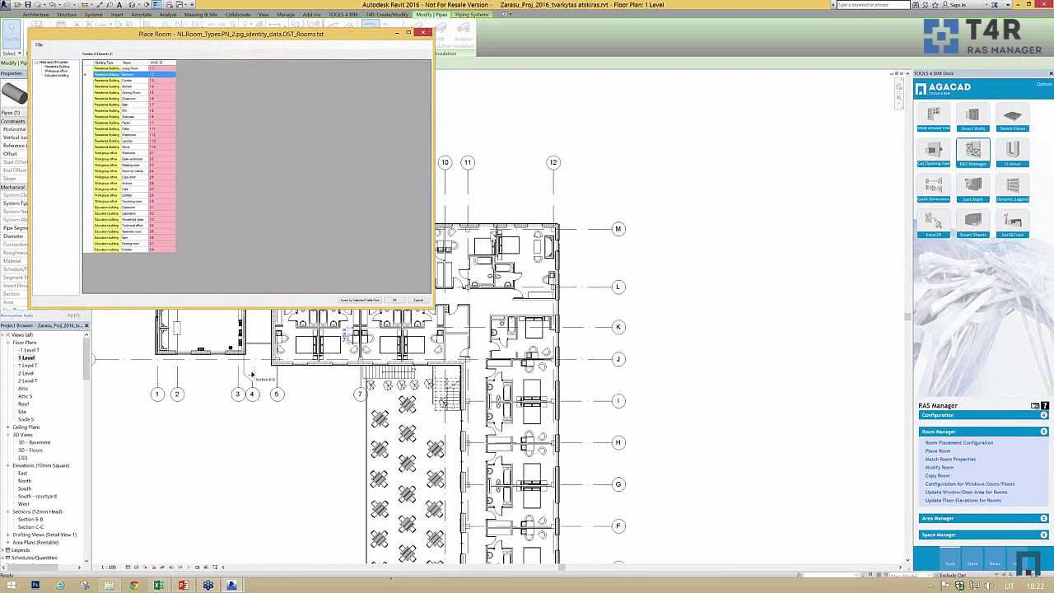
{"action": "left_click", "coordinate": [372, 302]}
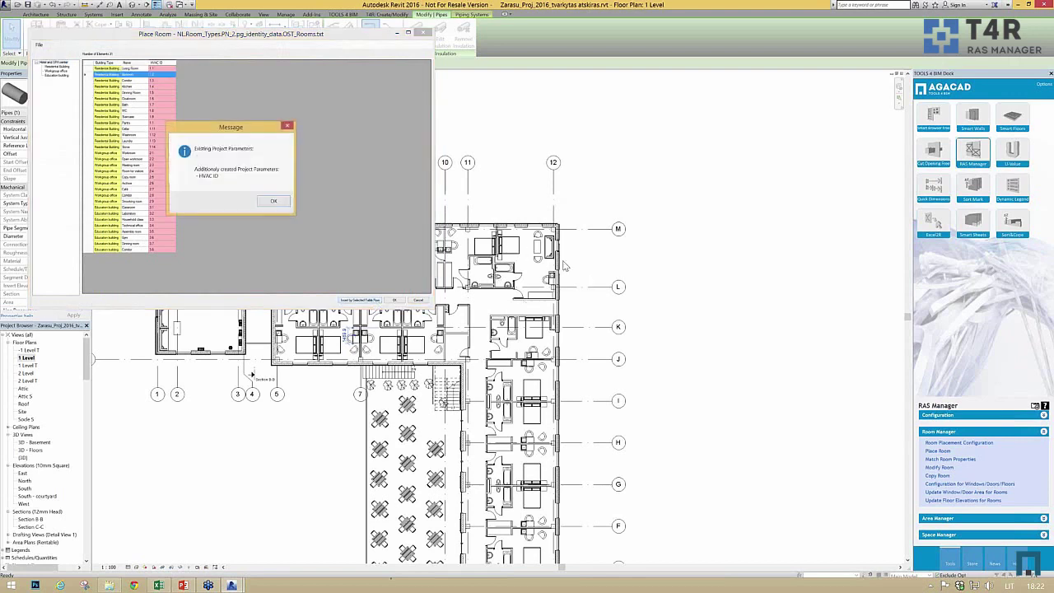
{"action": "left_click", "coordinate": [278, 204]}
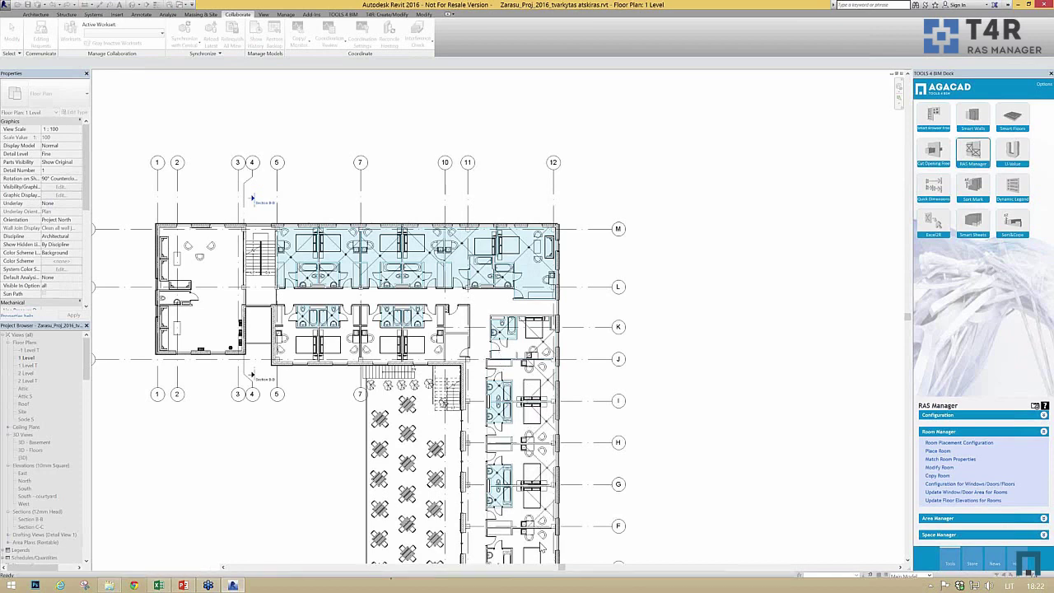
{"action": "left_click", "coordinate": [769, 357]}
{"action": "left_click", "coordinate": [595, 313]}
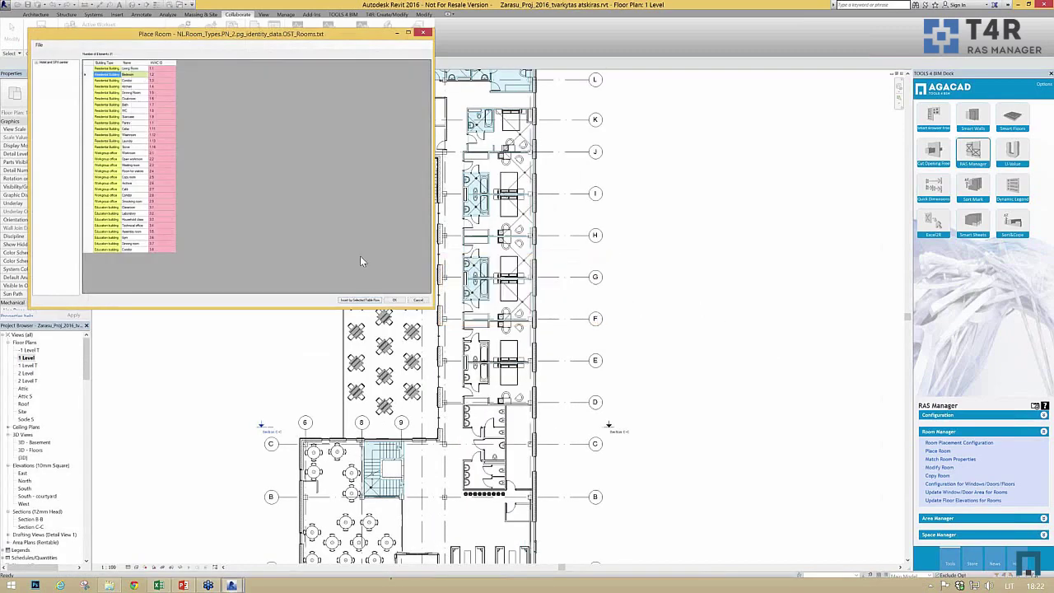
{"action": "left_click", "coordinate": [396, 300]}
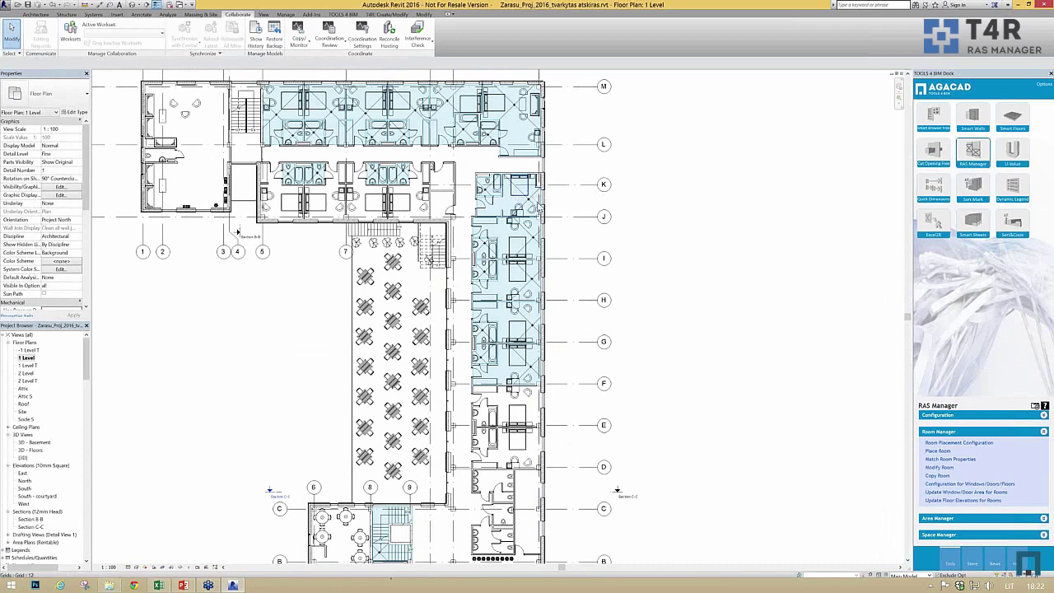
{"action": "left_click", "coordinate": [528, 201]}
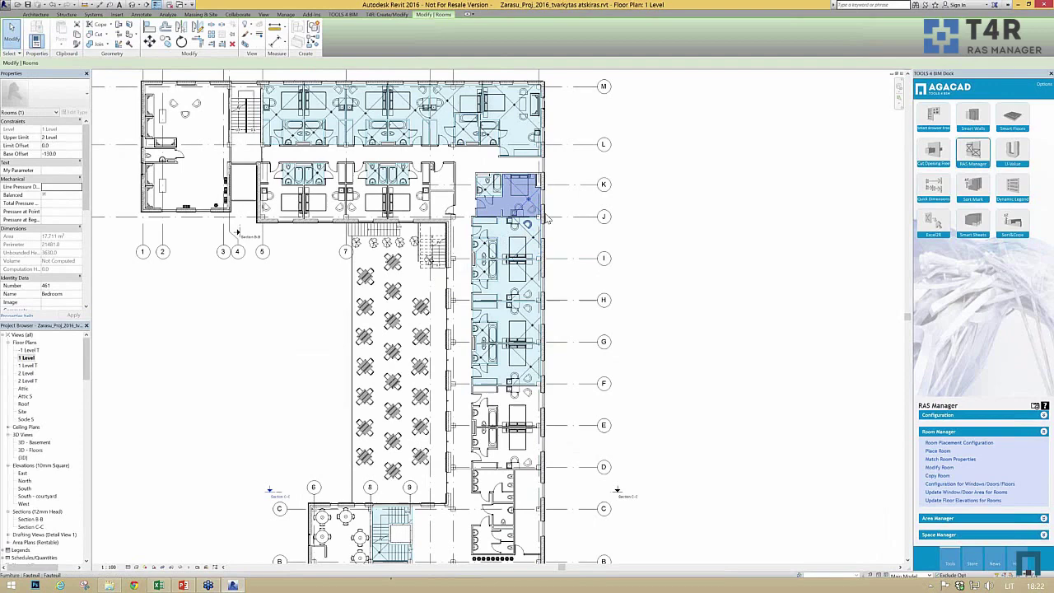
{"action": "left_click", "coordinate": [660, 198]}
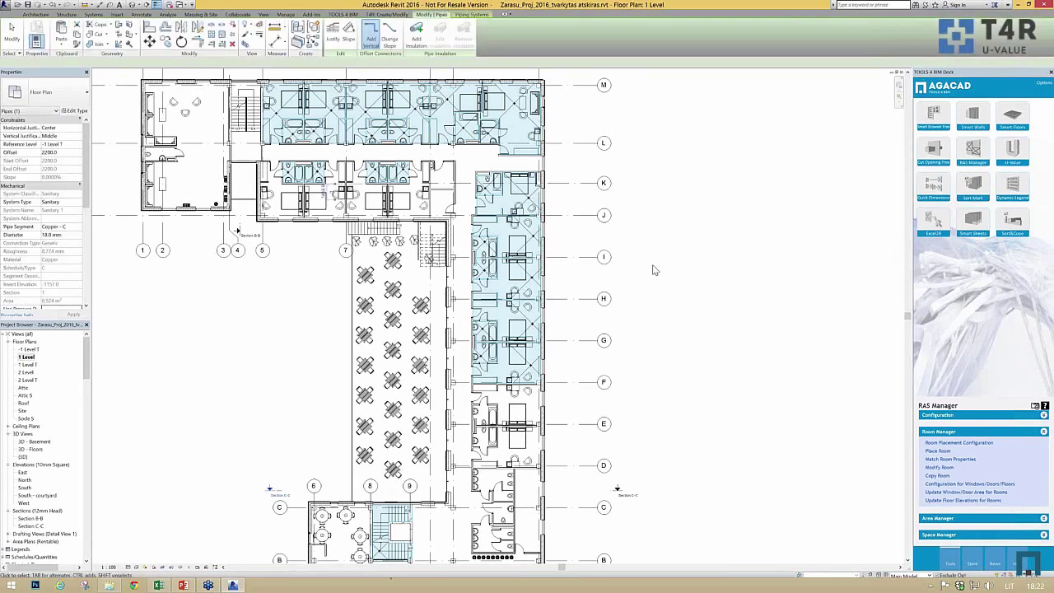
Open the default 3D view, select the small gabled roof, and open U-Value's Materials Data Load Configuration
{"action": "left_click", "coordinate": [132, 5]}
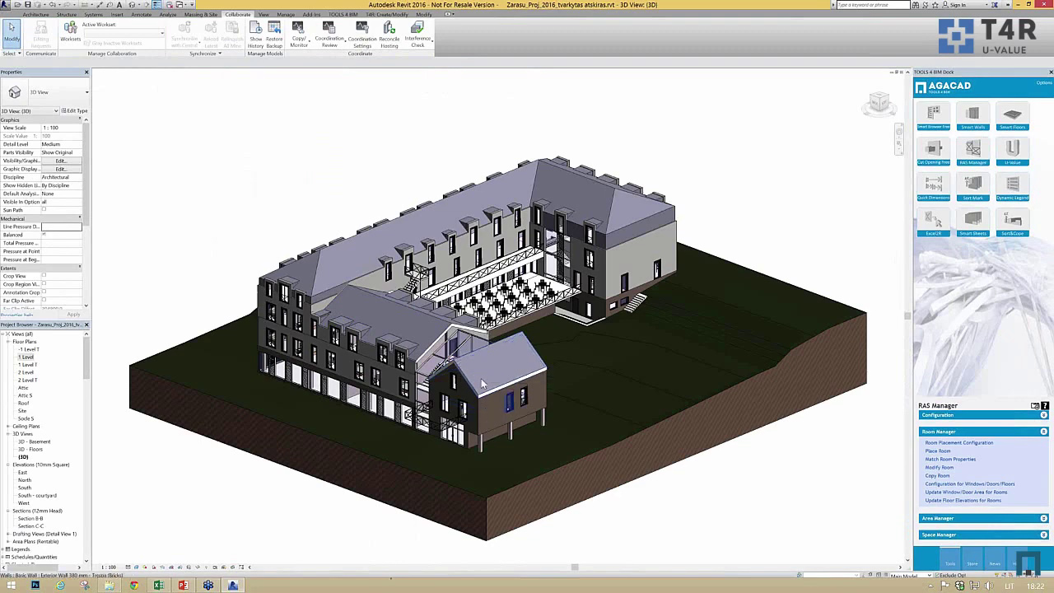
{"action": "left_click", "coordinate": [469, 375]}
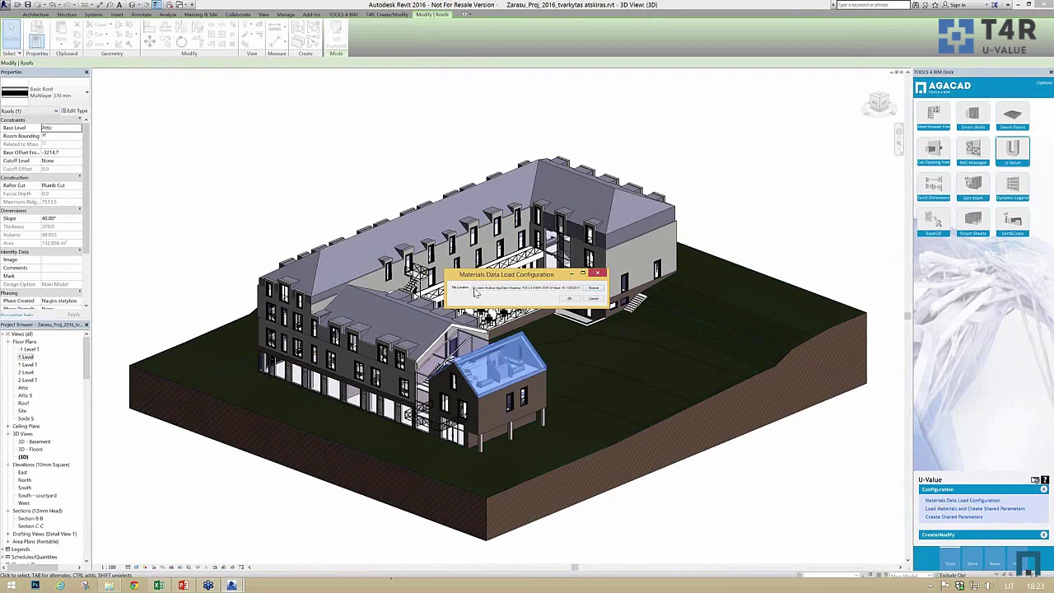
Copy the materials file location, go to U-Value's Metric Library folder in File Explorer, and open the Materials ISO .xls workbook
{"action": "left_click_drag", "start_coordinate": [473, 287], "coordinate": [863, 296]}
{"action": "left_click", "coordinate": [110, 585]}
{"action": "left_click", "coordinate": [172, 33]}
{"action": "type", "text": "C:\\Users\\Andrius\\AppData\\Roaming\\TOOLS 4 BIM\\2016\\U-Value\\16.1.50520.0\\UValue.bundle\\Contents\\Library\\U-Value\\Metric Library"}
{"action": "key", "text": "Return"}
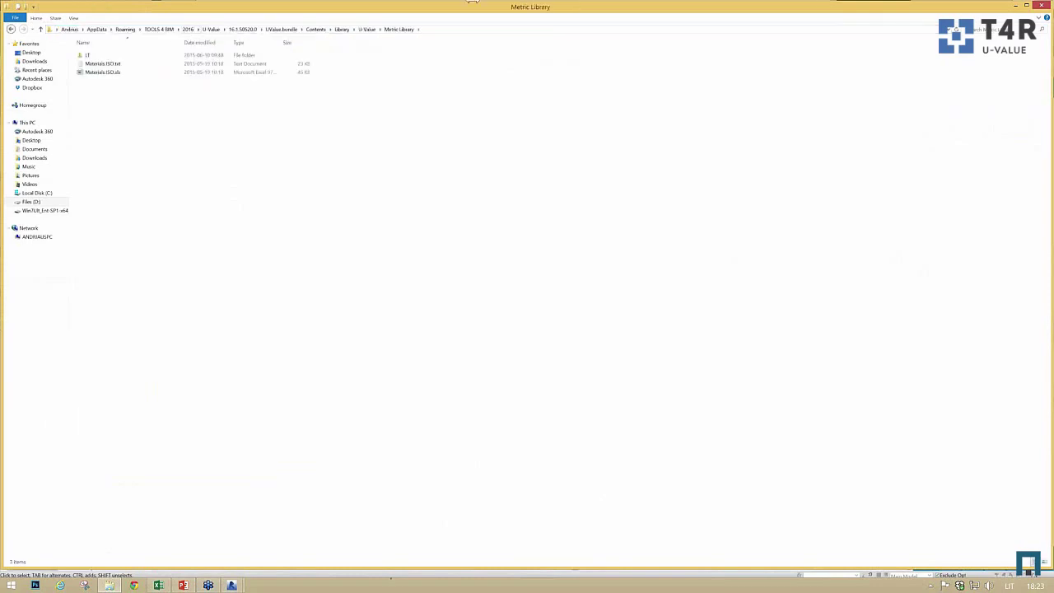
{"action": "double_click", "coordinate": [99, 72]}
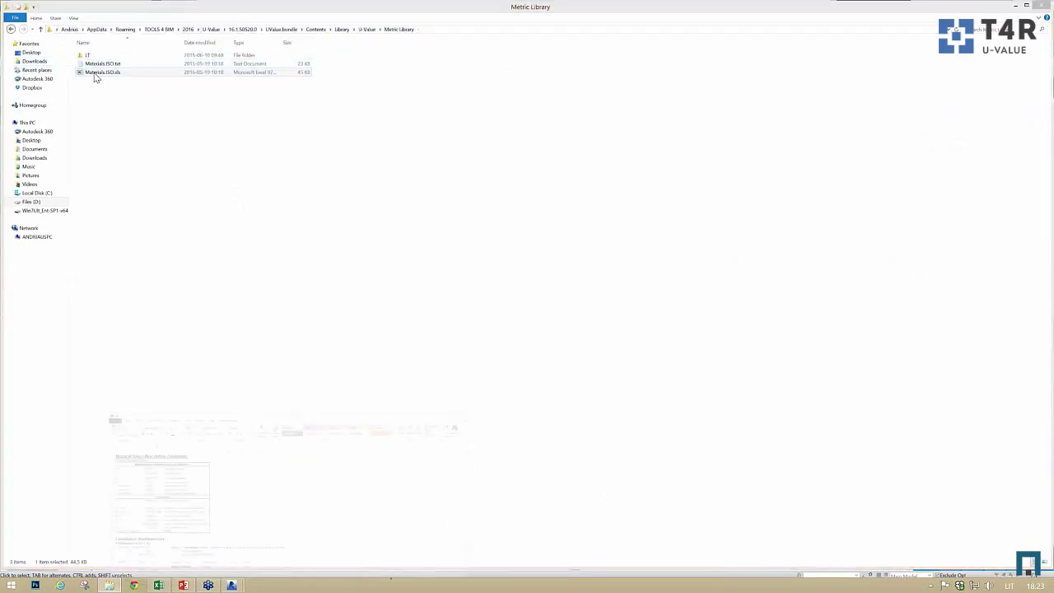
Review the λ-Value column of the ISO materials list in Excel and close the workbook
{"action": "left_click_drag", "start_coordinate": [710, 390], "coordinate": [778, 514]}
{"action": "scroll", "coordinate": [181, 214], "scroll_direction": "up", "scroll_amount": 19}
{"action": "scroll", "coordinate": [155, 189], "scroll_direction": "up", "scroll_amount": 5}
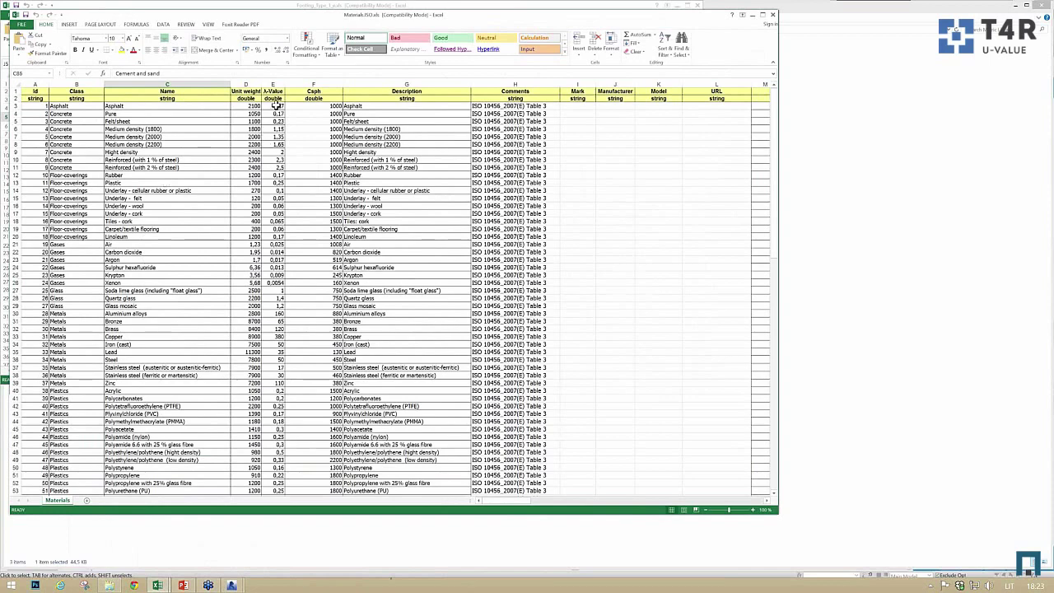
{"action": "left_click_drag", "start_coordinate": [274, 105], "coordinate": [274, 220]}
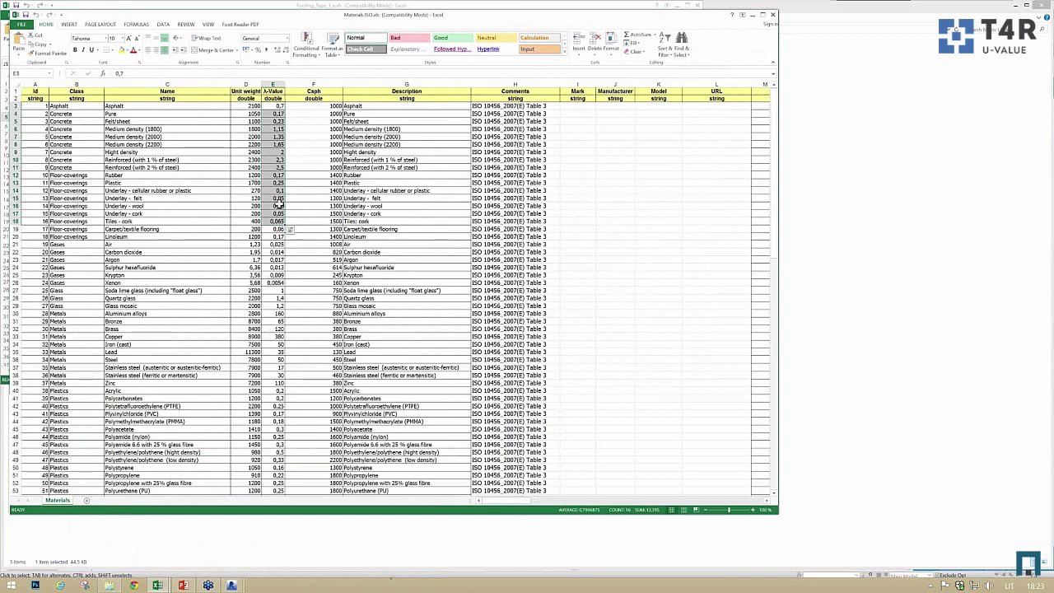
{"action": "left_click", "coordinate": [774, 15]}
Switch back to Revit and cancel the Materials Data Load Configuration
{"action": "mouse_move", "coordinate": [237, 585]}
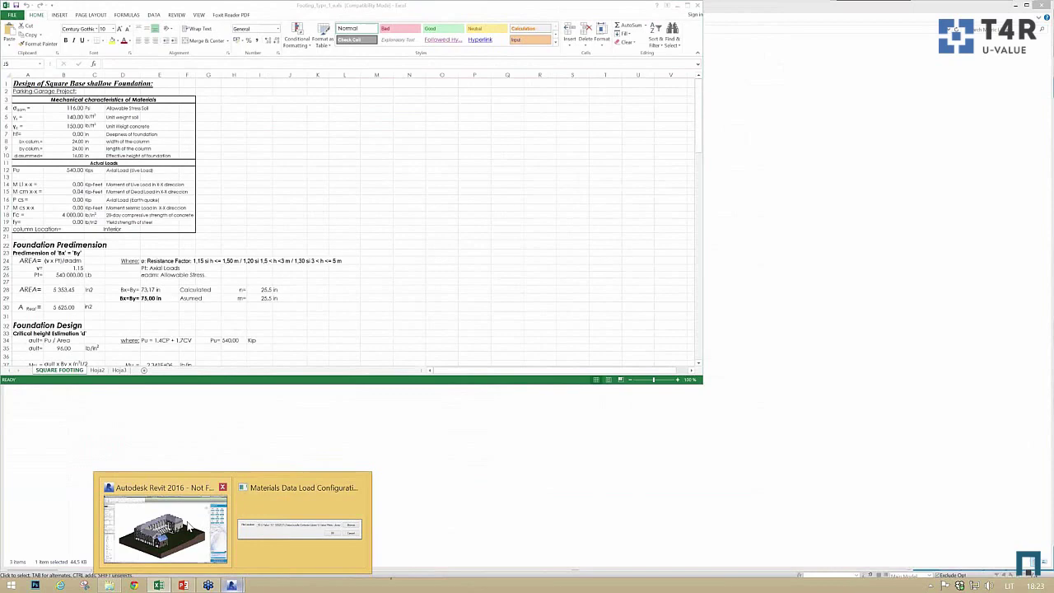
{"action": "left_click", "coordinate": [162, 536]}
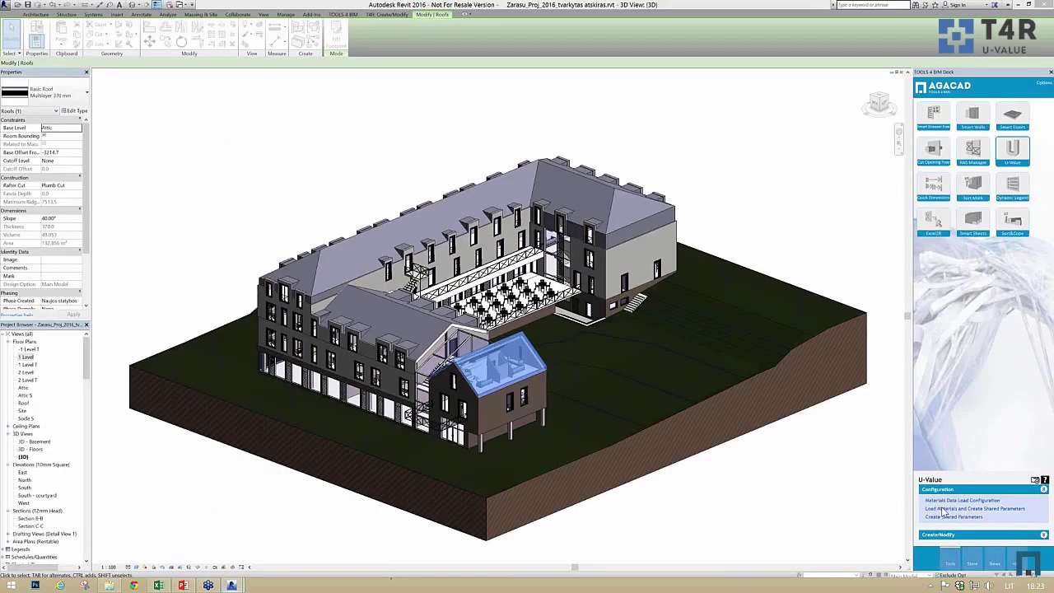
{"action": "mouse_move", "coordinate": [231, 585]}
{"action": "left_click", "coordinate": [322, 499]}
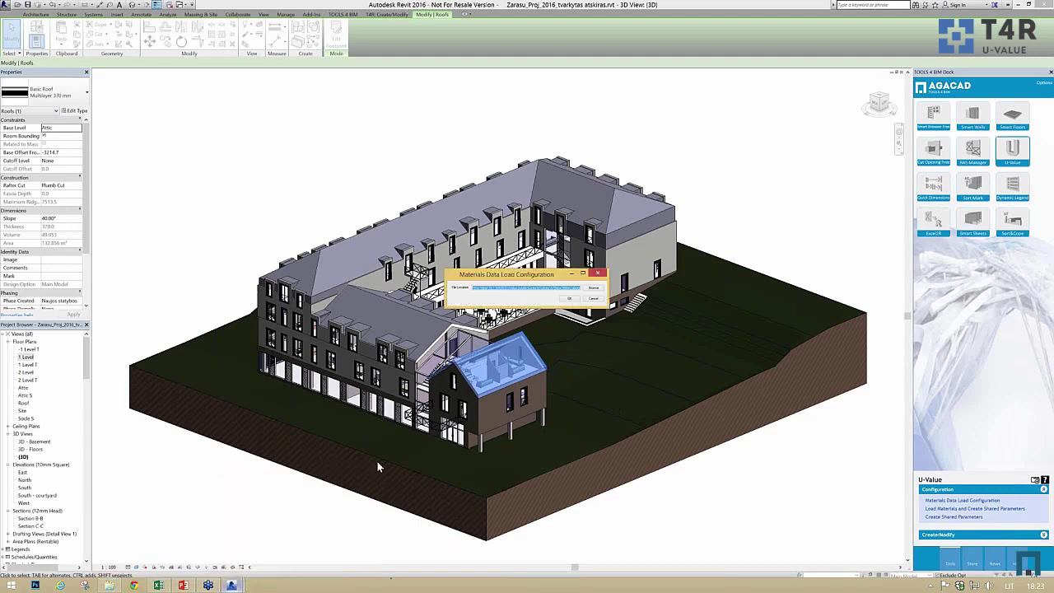
{"action": "left_click", "coordinate": [594, 299]}
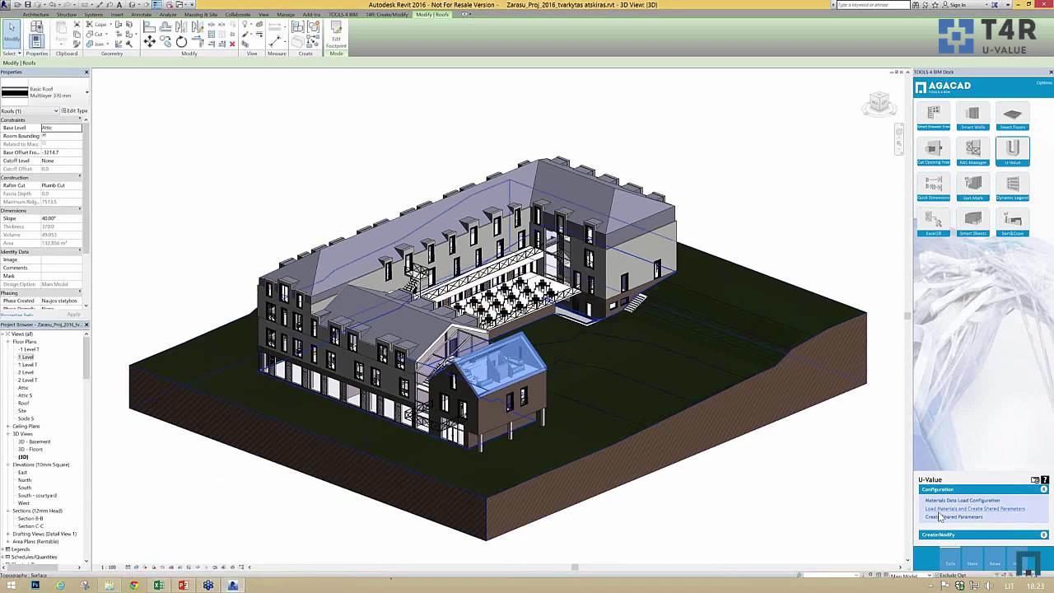
Reselect the small gabled roof and run Calculate U-Value for the Roofs category
{"action": "key", "text": "Escape"}
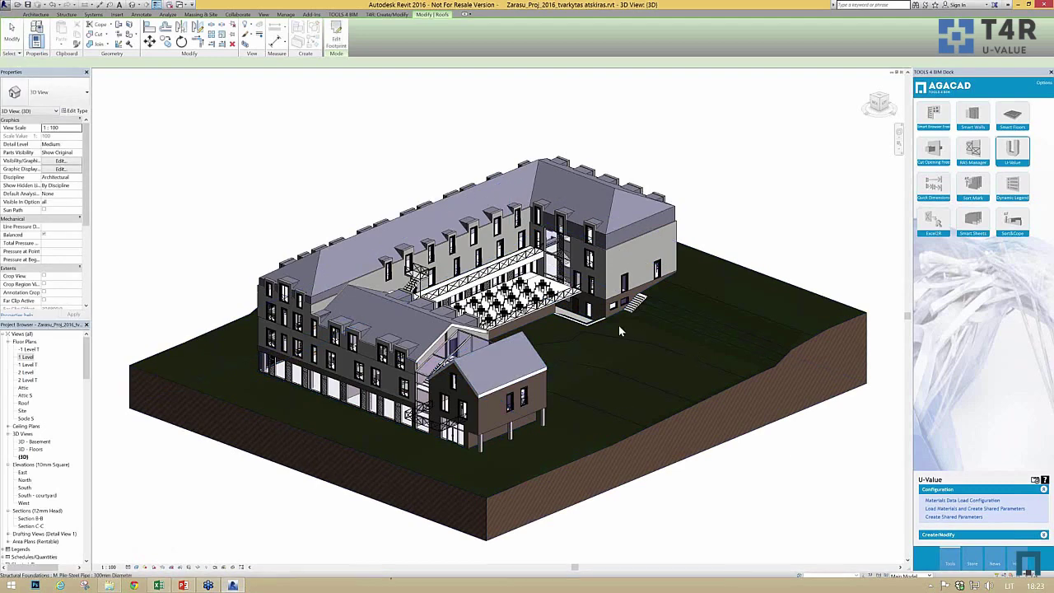
{"action": "scroll", "coordinate": [577, 362], "scroll_direction": "up", "scroll_amount": 1}
{"action": "left_click", "coordinate": [449, 360]}
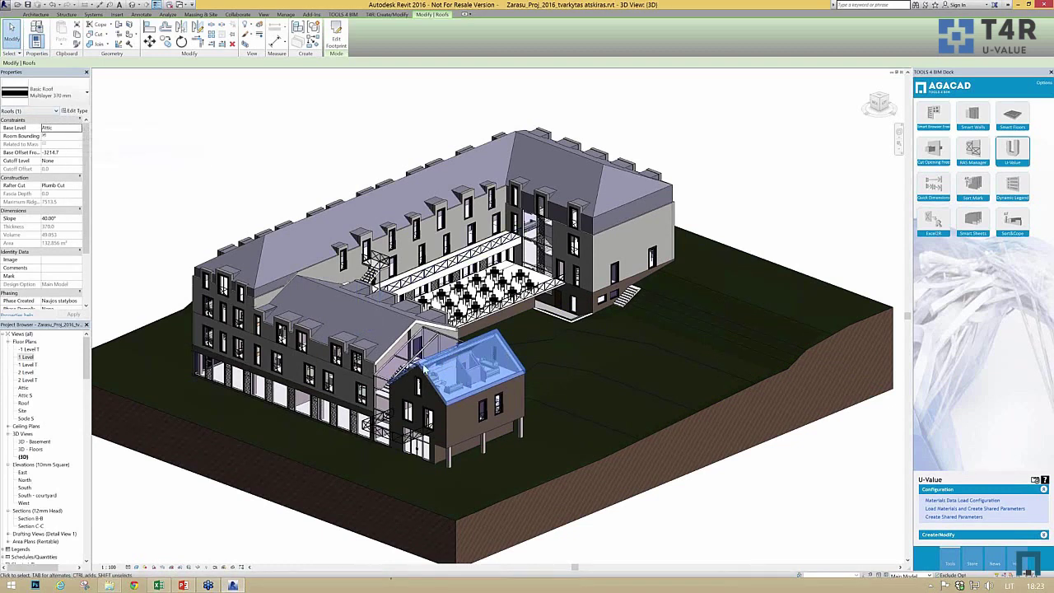
{"action": "left_click", "coordinate": [947, 534]}
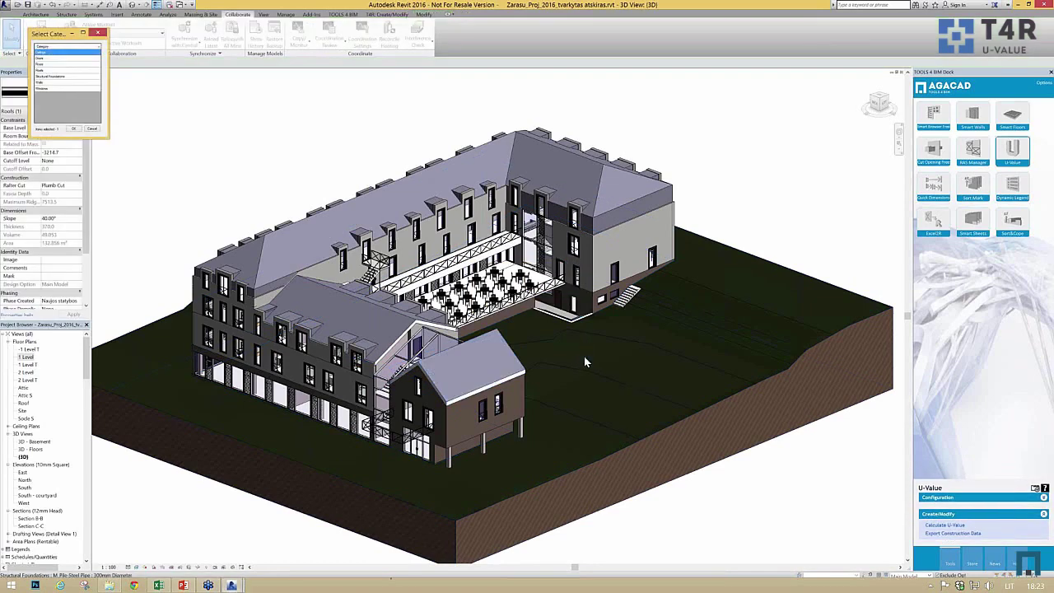
{"action": "left_click", "coordinate": [47, 71]}
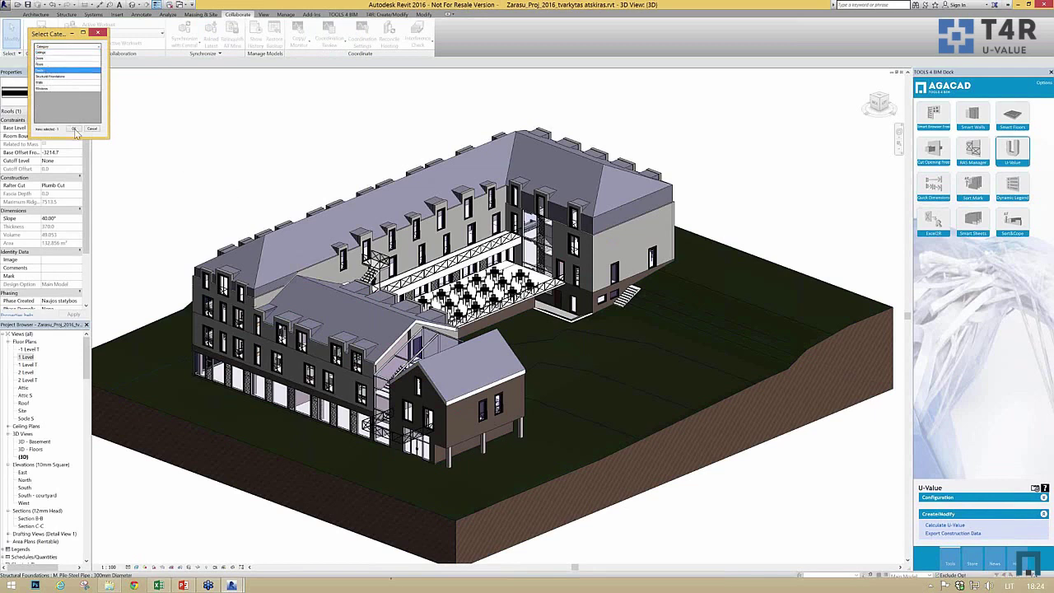
{"action": "left_click", "coordinate": [73, 130]}
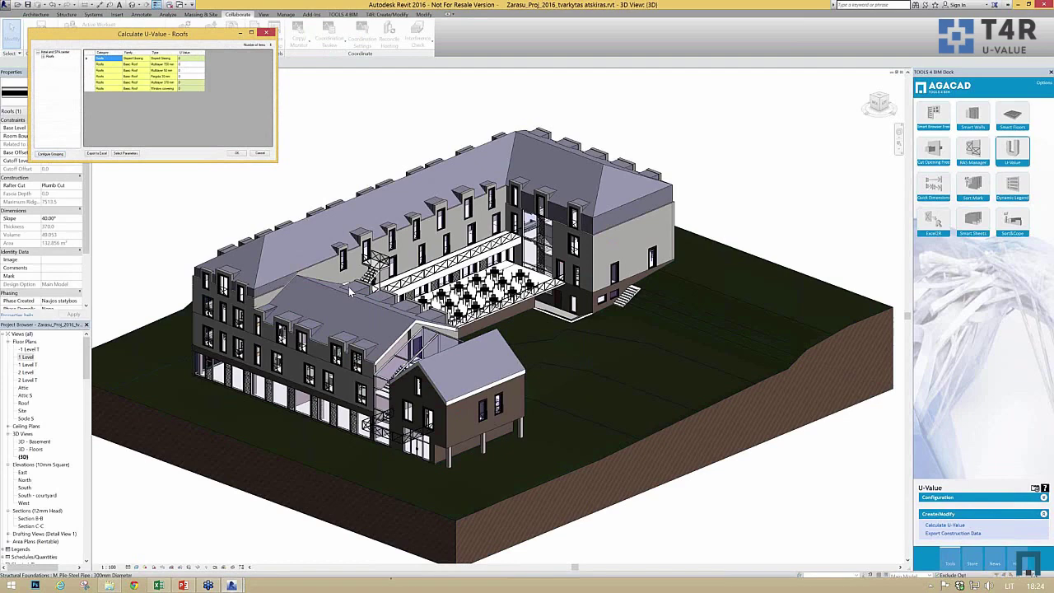
Move the Calculate U-Value table over the model and calculate the U-Value of the Multilayer 370 mm and Window covering roof types
{"action": "left_click_drag", "start_coordinate": [204, 51], "coordinate": [399, 281]}
{"action": "left_click", "coordinate": [383, 275]}
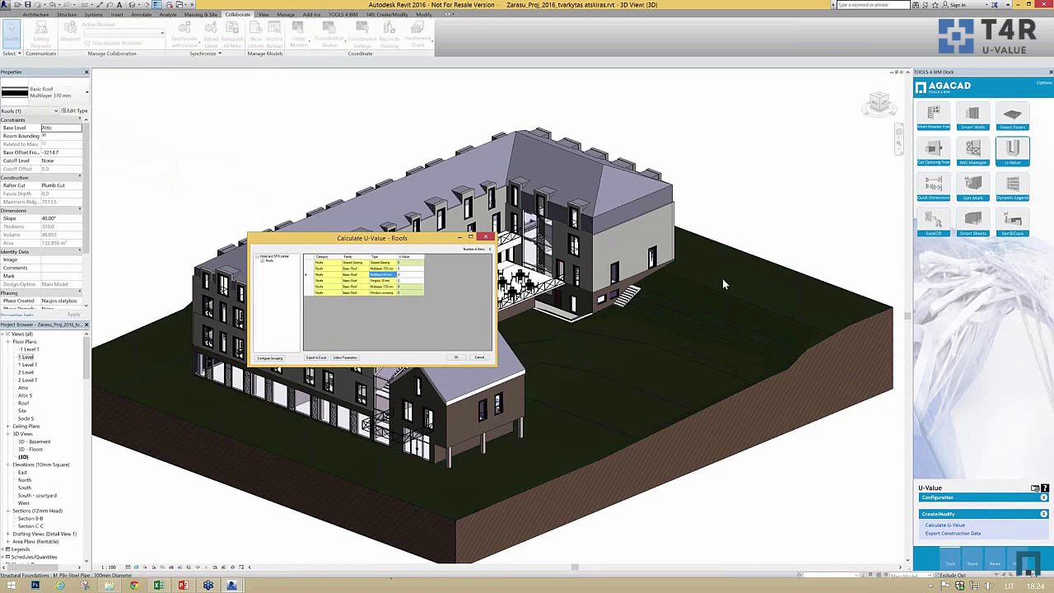
{"action": "right_click", "coordinate": [406, 292]}
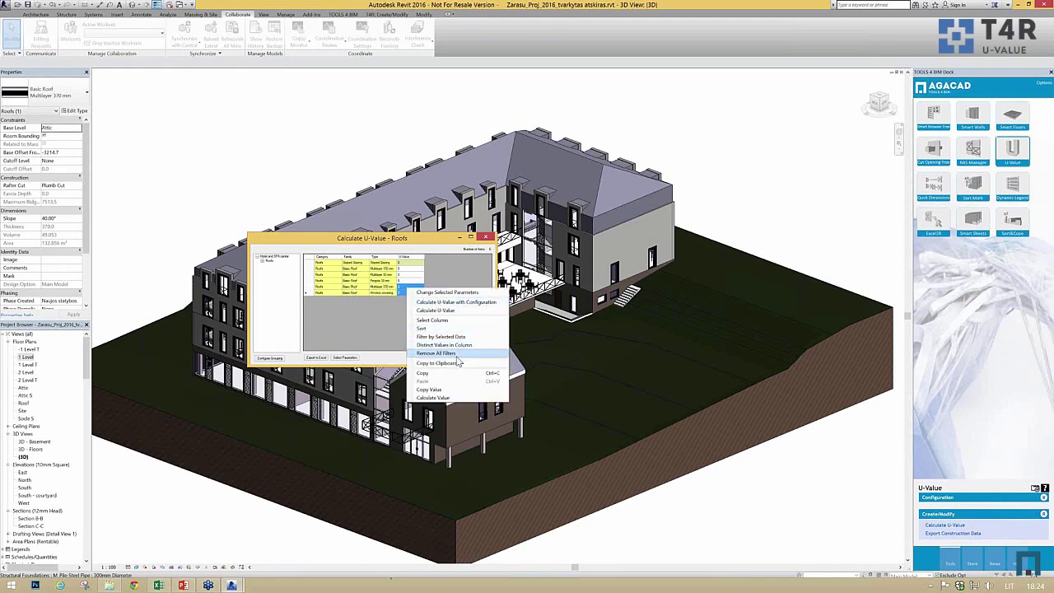
{"action": "left_click", "coordinate": [433, 311]}
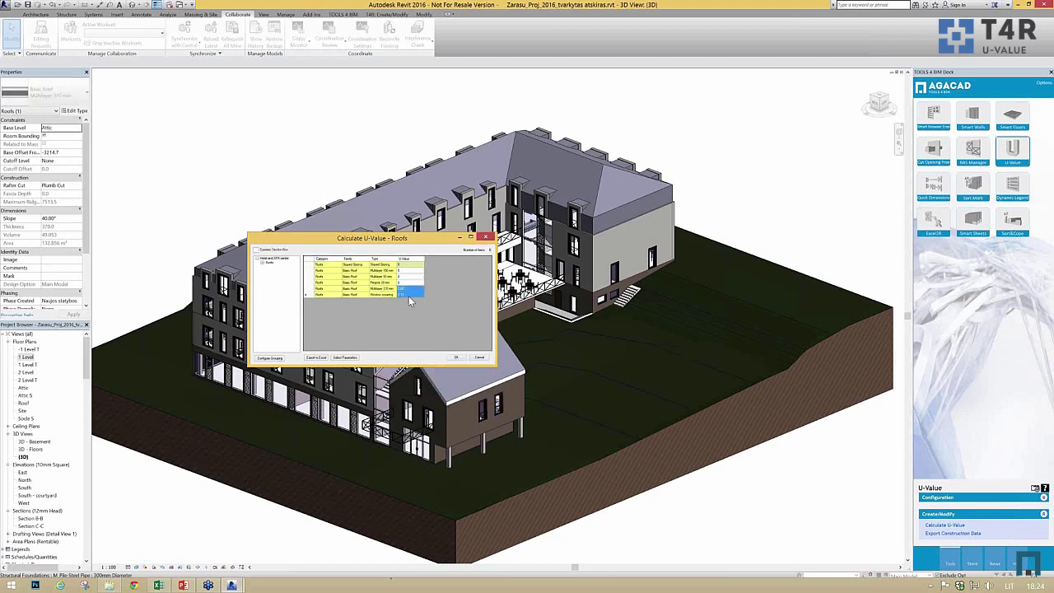
Recalculate the two selected roof types using Calculate U-Value with Configuration, with Up heat flow and Steel profiles
{"action": "right_click", "coordinate": [409, 296]}
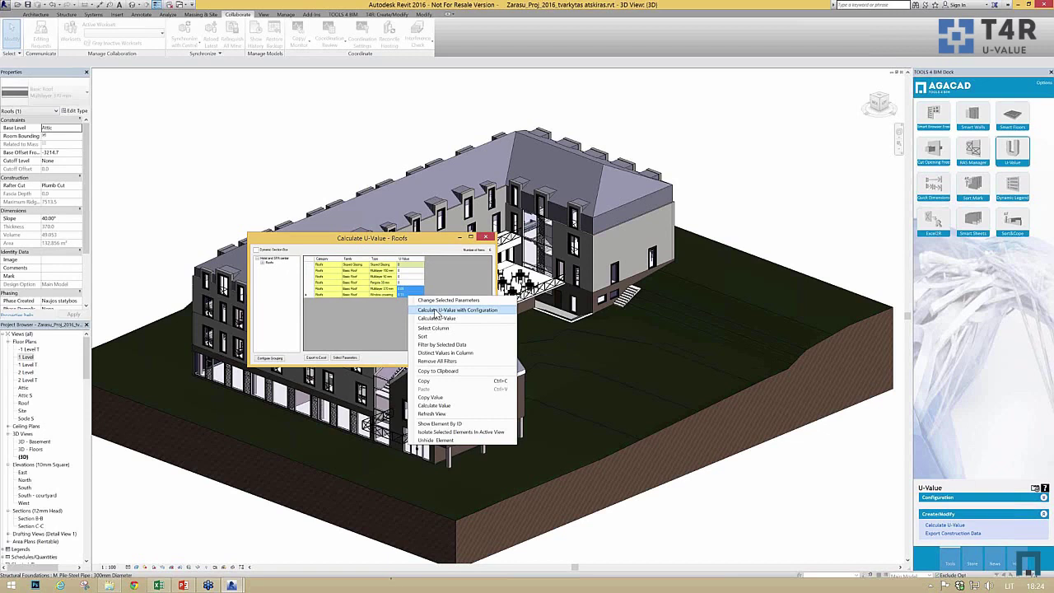
{"action": "left_click", "coordinate": [435, 310]}
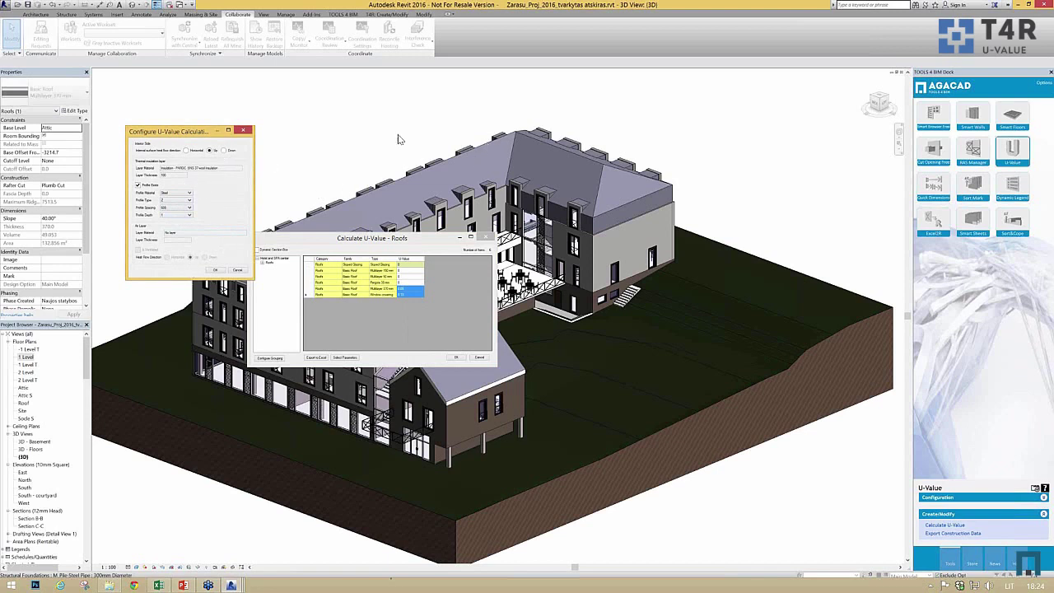
{"action": "left_click", "coordinate": [216, 271]}
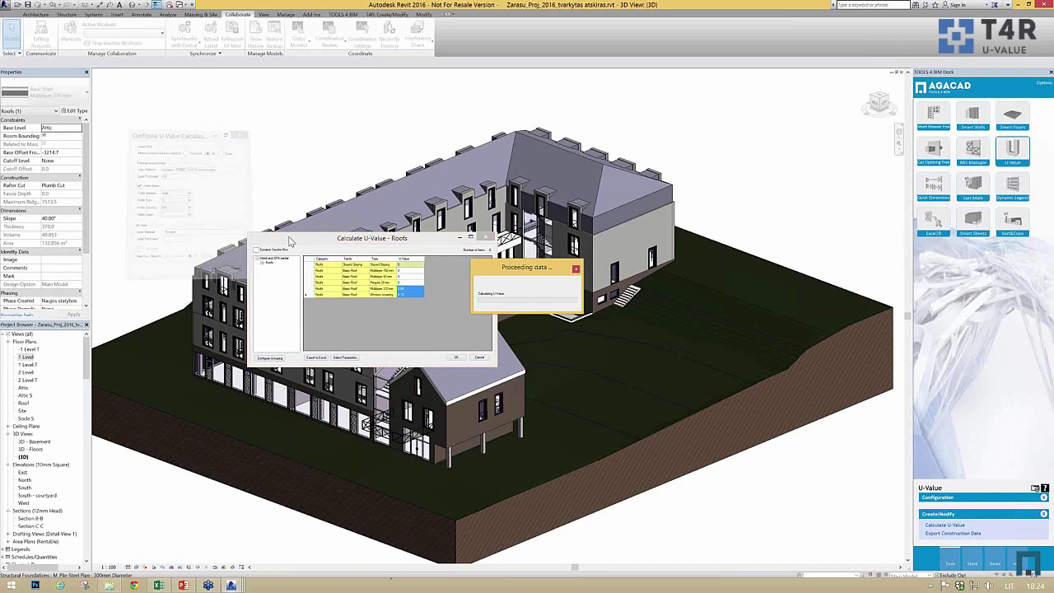
Move the Calculate U-Value table aside and accept the calculated roof U-Values
{"action": "left_click_drag", "start_coordinate": [376, 238], "coordinate": [305, 225]}
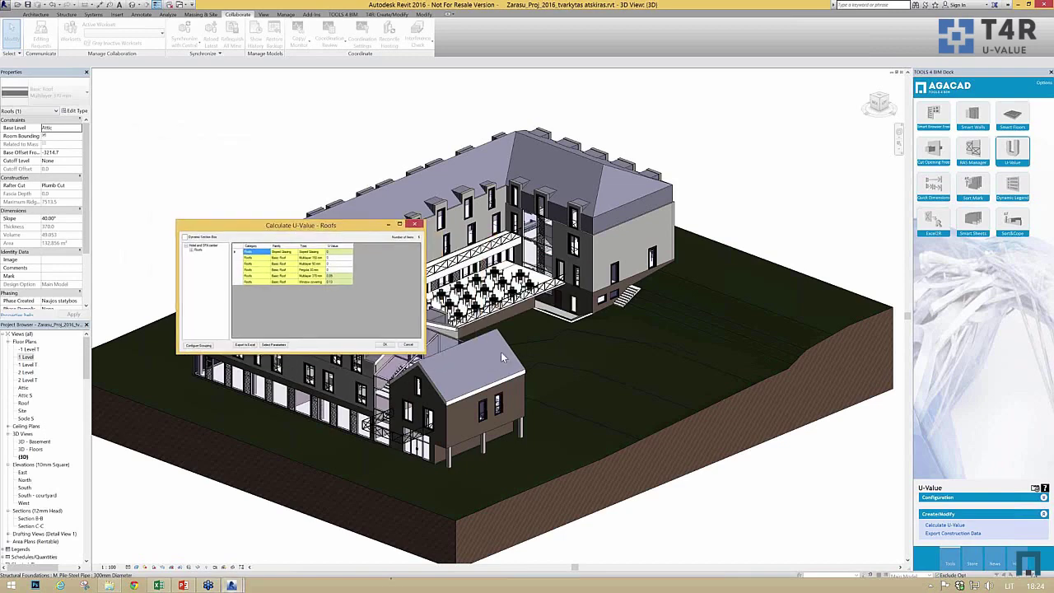
{"action": "left_click", "coordinate": [385, 345]}
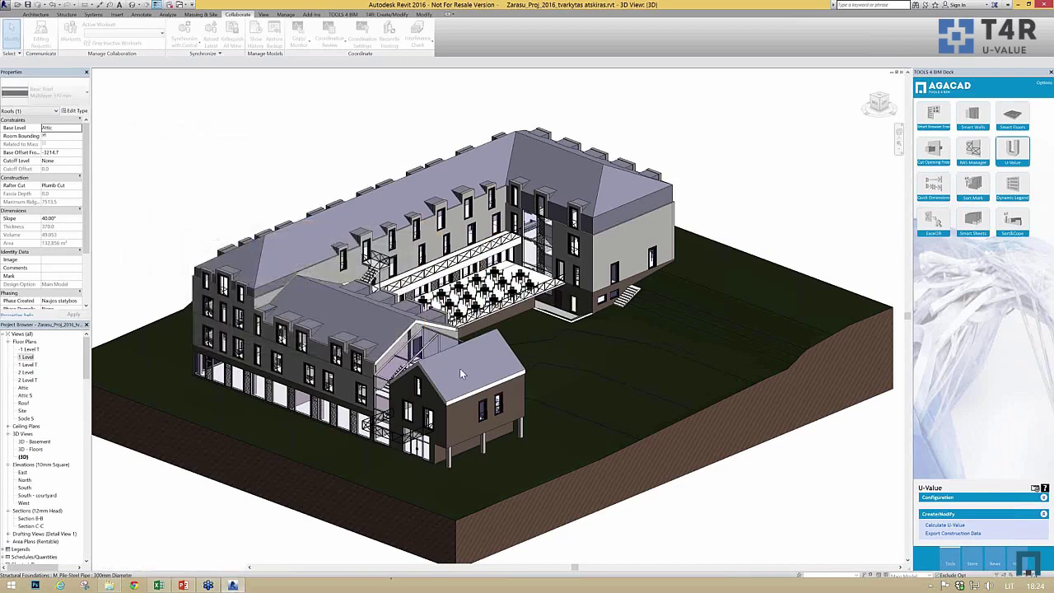
Check the U-Value parameter in the type properties of the small gabled roof, and close them without changes
{"action": "left_click", "coordinate": [432, 373]}
{"action": "left_click", "coordinate": [432, 372]}
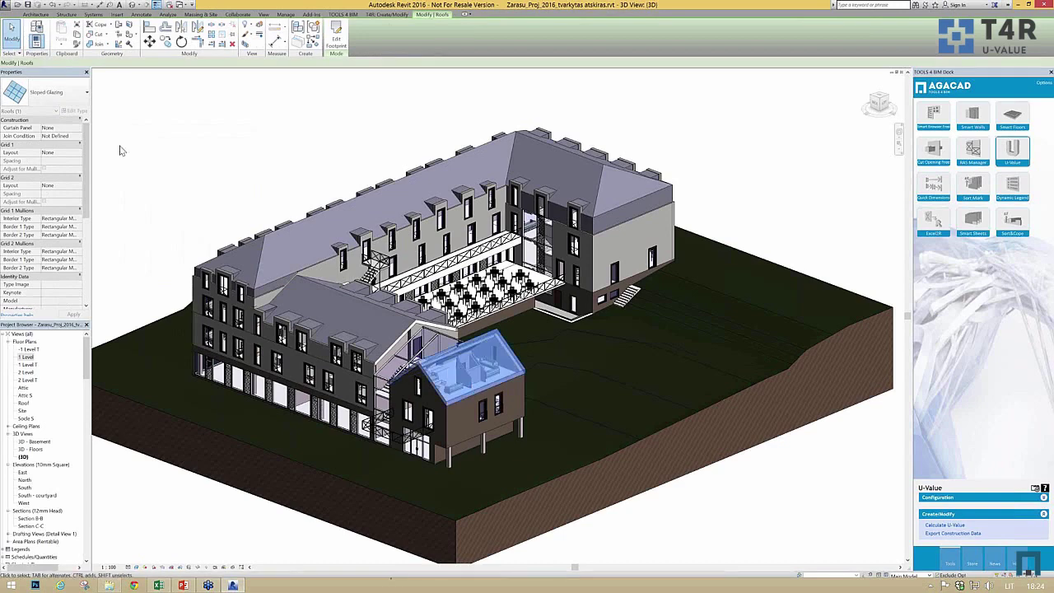
{"action": "left_click", "coordinate": [74, 111]}
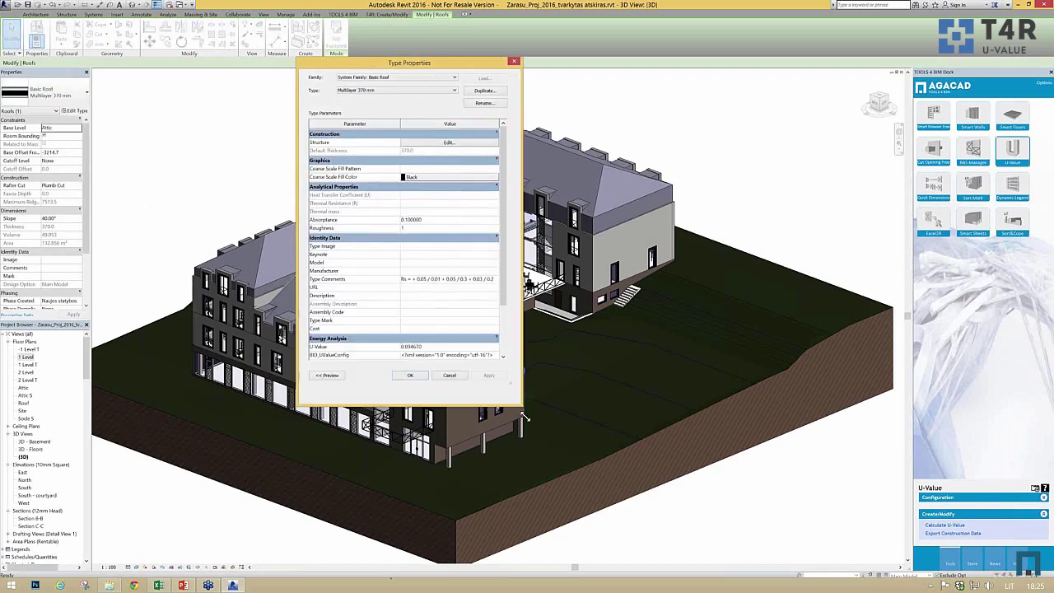
{"action": "left_click", "coordinate": [456, 347]}
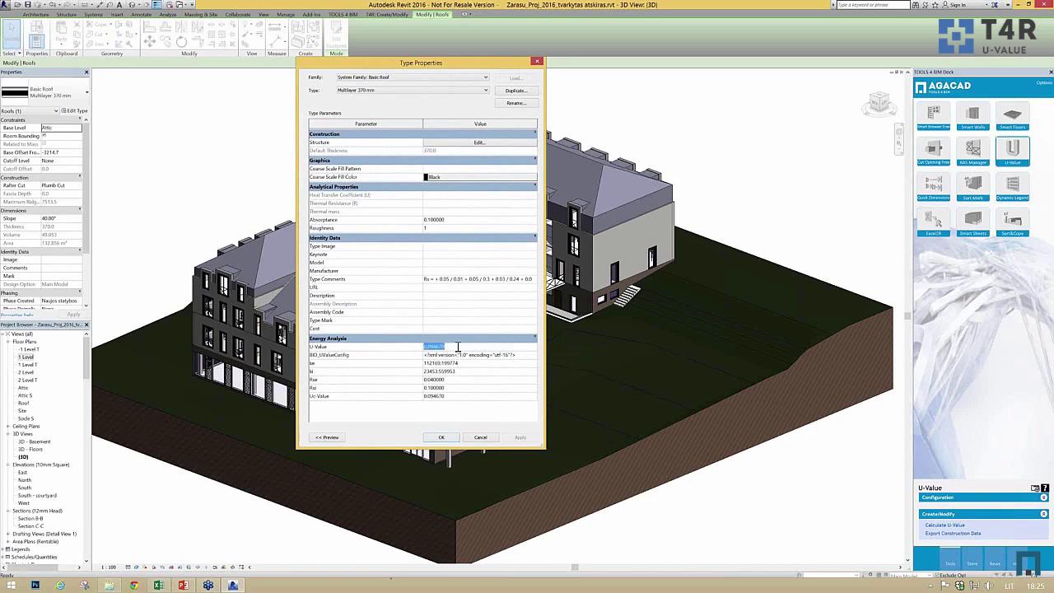
{"action": "left_click", "coordinate": [538, 62]}
{"action": "key", "text": "Escape"}
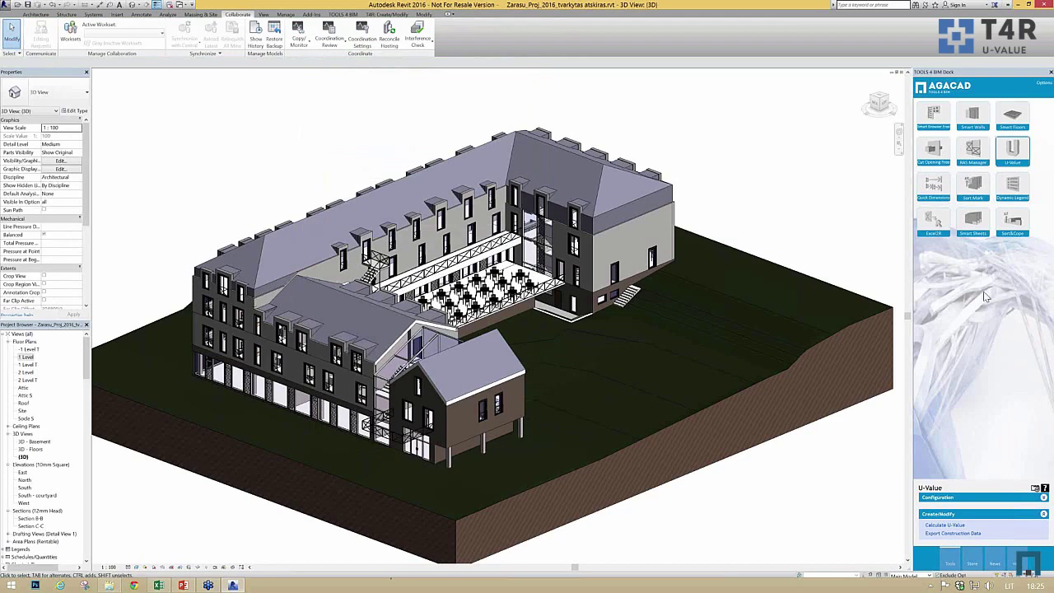
Open the 2 Level floor plan
{"action": "left_click", "coordinate": [25, 373]}
{"action": "double_click", "coordinate": [25, 373]}
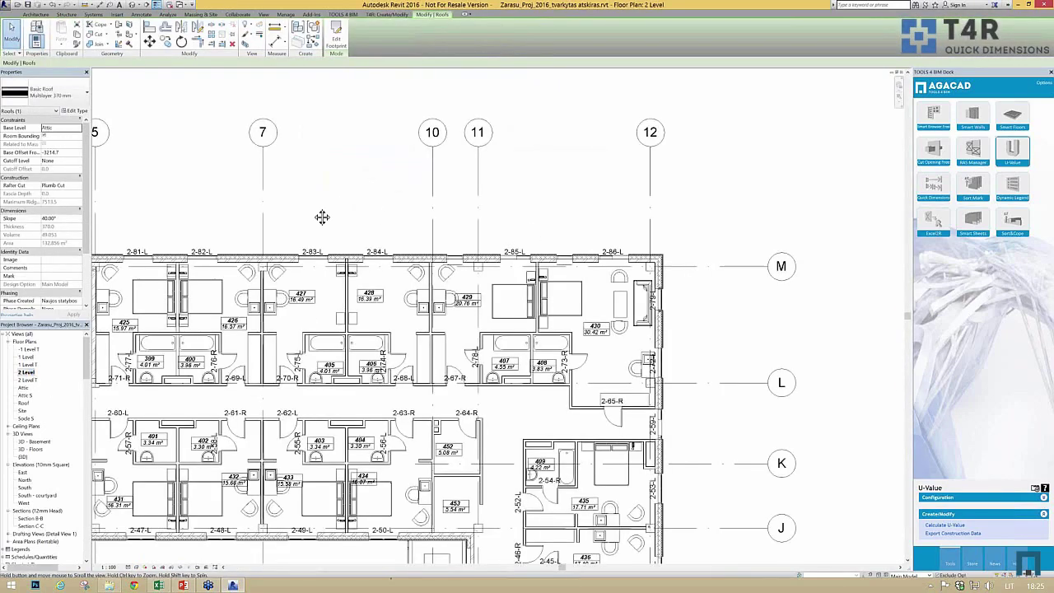
Dimension the long exterior wall along grid 12 with Preselected Walls Dimensioning, placing the dimension chains outside the building
{"action": "scroll", "coordinate": [577, 198], "scroll_direction": "down", "scroll_amount": 3}
{"action": "key", "text": "Escape"}
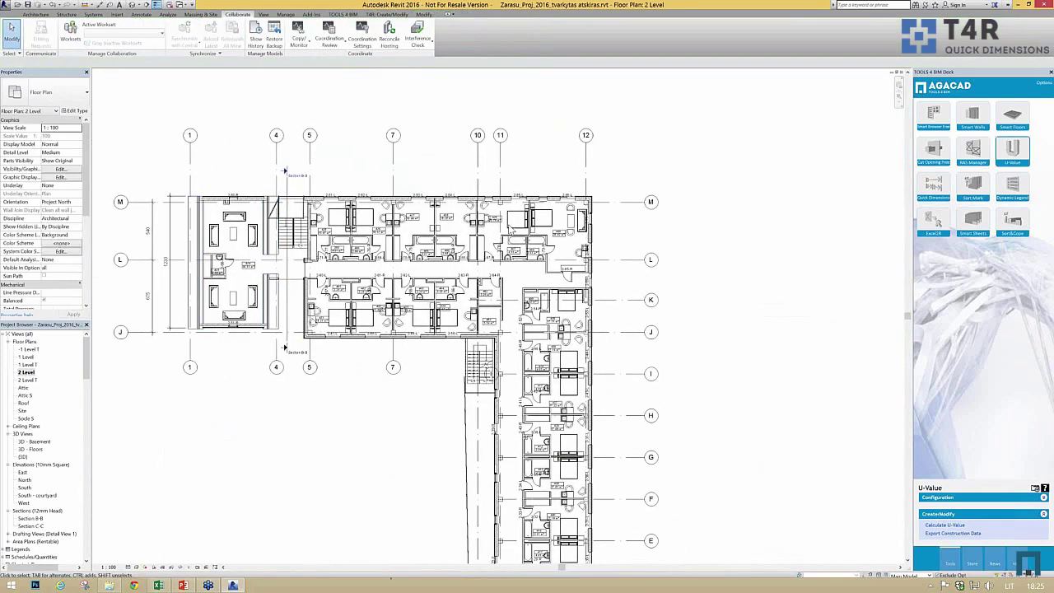
{"action": "middle_click_drag", "start_coordinate": [697, 334], "coordinate": [699, 310]}
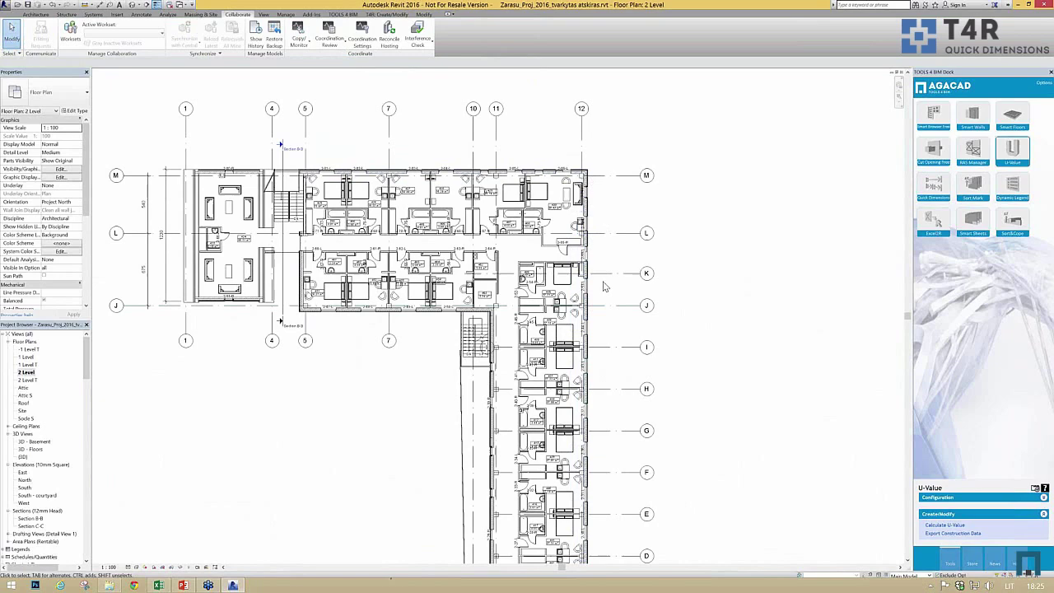
{"action": "middle_click_drag", "start_coordinate": [630, 319], "coordinate": [525, 253]}
{"action": "left_click", "coordinate": [946, 181]}
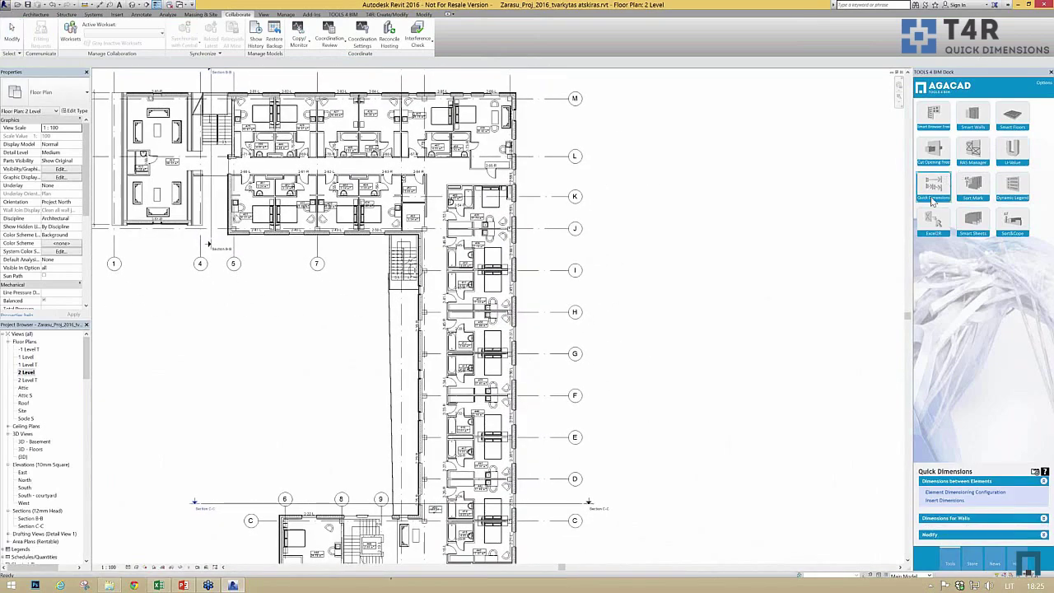
{"action": "left_click", "coordinate": [941, 518]}
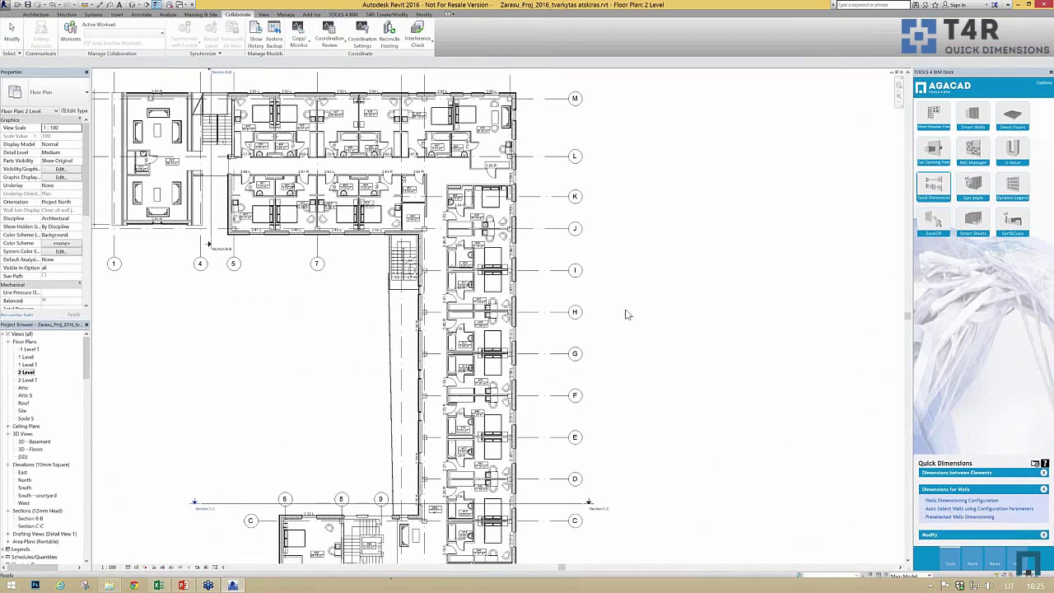
{"action": "left_click", "coordinate": [521, 311]}
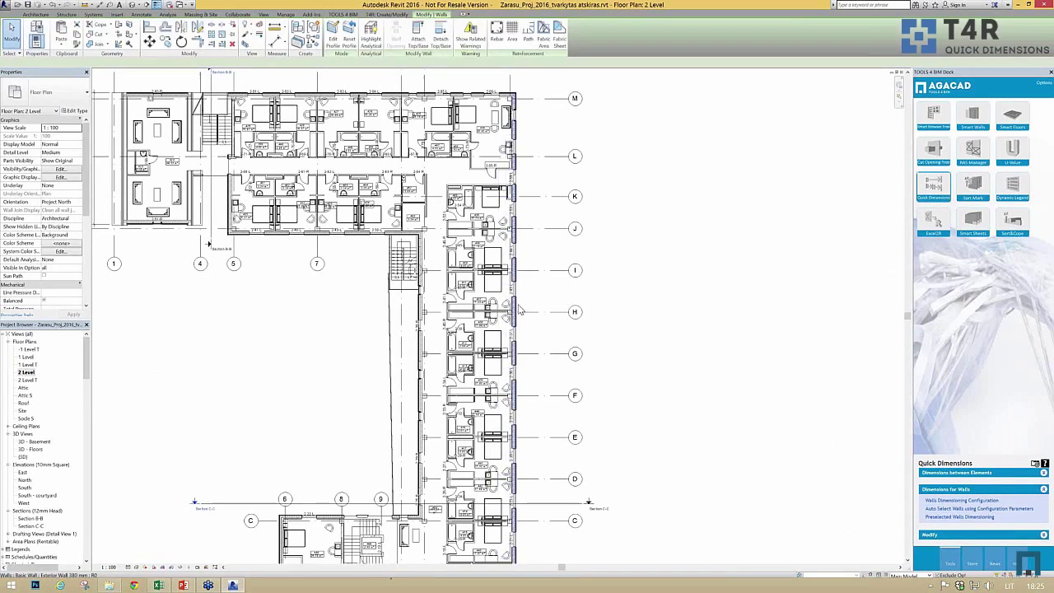
{"action": "left_click", "coordinate": [949, 518]}
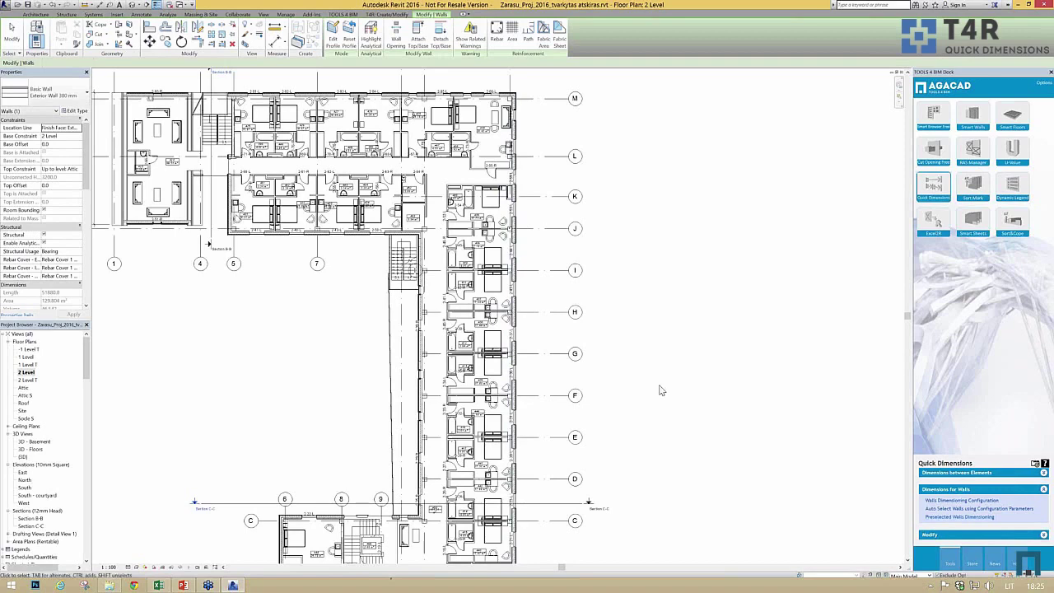
{"action": "left_click", "coordinate": [550, 327]}
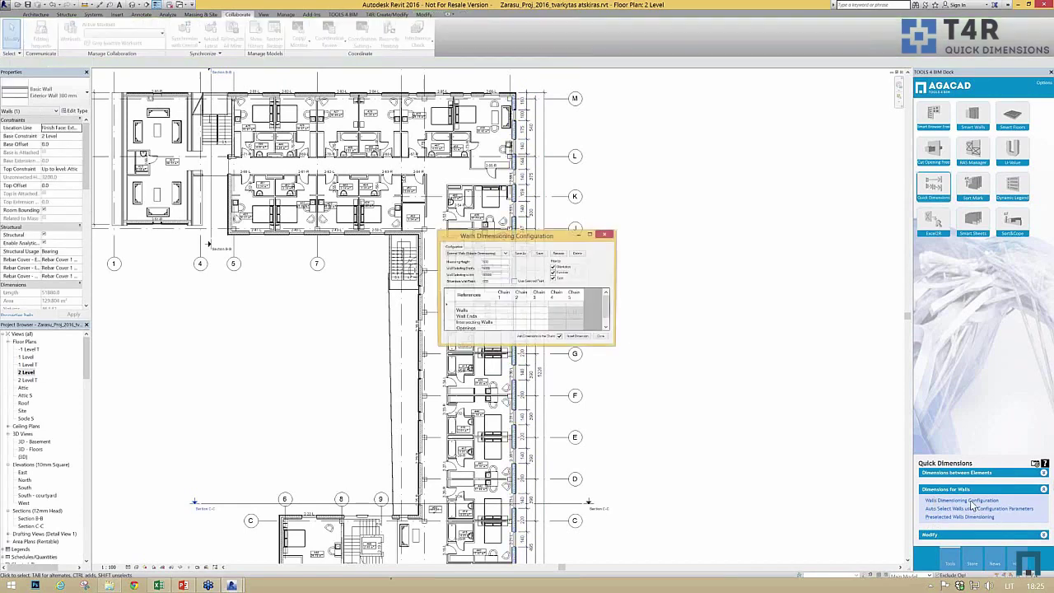
Review the Walls Dimensioning Configuration for exterior walls in an enlarged window, including its reference chains, and close it
{"action": "left_click_drag", "start_coordinate": [616, 346], "coordinate": [645, 449]}
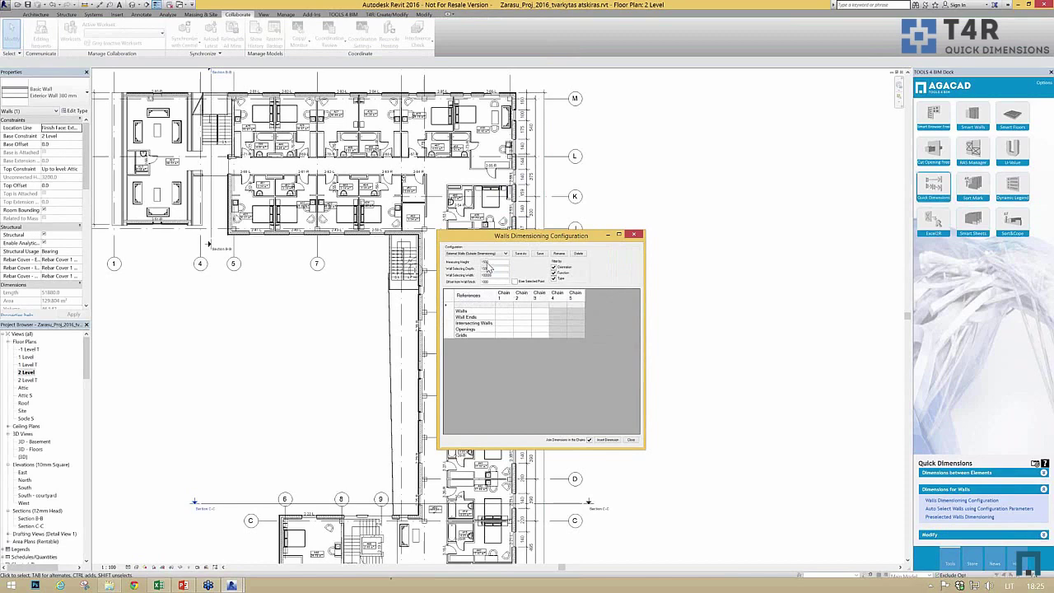
{"action": "left_click_drag", "start_coordinate": [583, 240], "coordinate": [701, 211]}
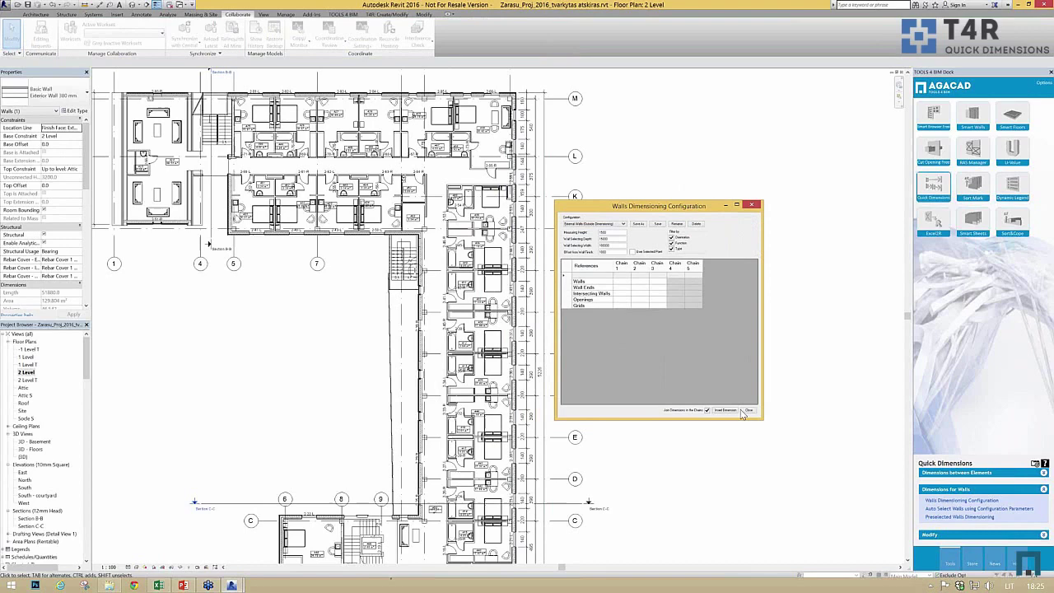
{"action": "left_click", "coordinate": [751, 204]}
Examine the dimension chains inserted along the exterior wall at grid 12, from grid M downward
{"action": "middle_click_drag", "start_coordinate": [458, 170], "coordinate": [537, 238]}
{"action": "middle_click_drag", "start_coordinate": [622, 167], "coordinate": [550, 208]}
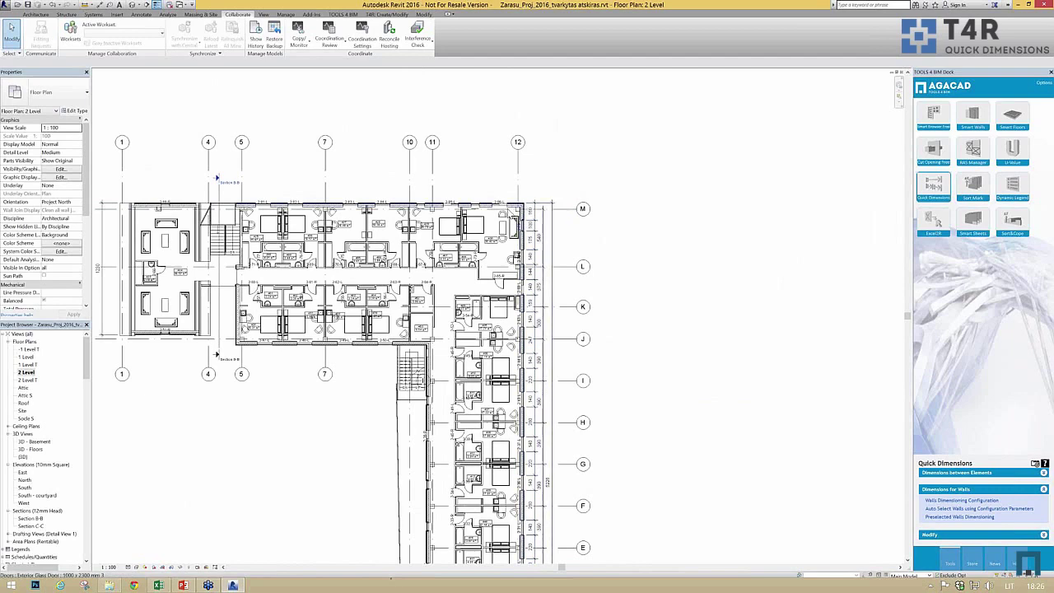
{"action": "middle_click_drag", "start_coordinate": [578, 205], "coordinate": [573, 230]}
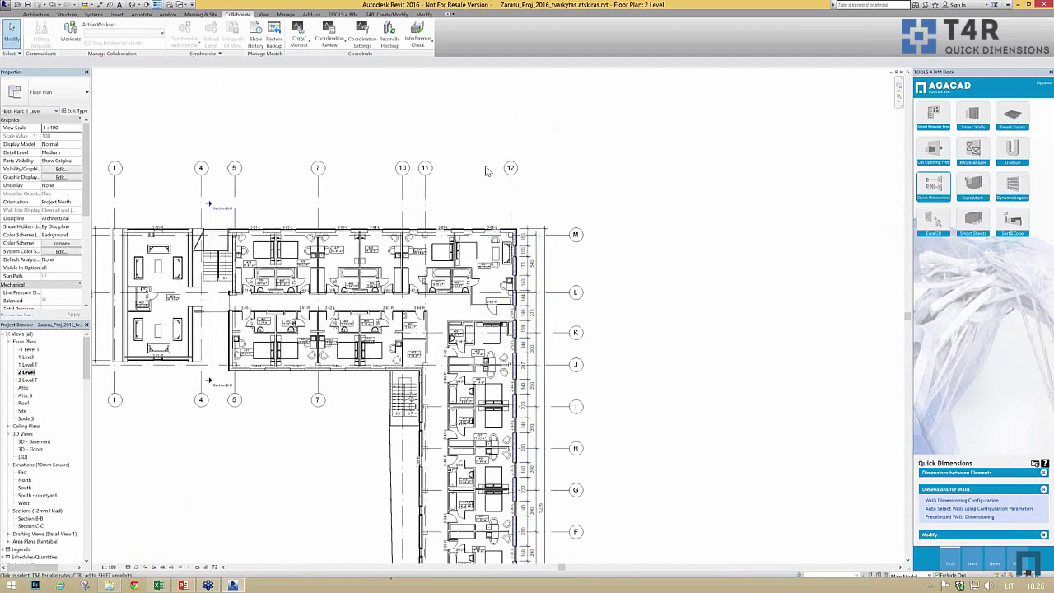
{"action": "middle_click_drag", "start_coordinate": [675, 186], "coordinate": [684, 296]}
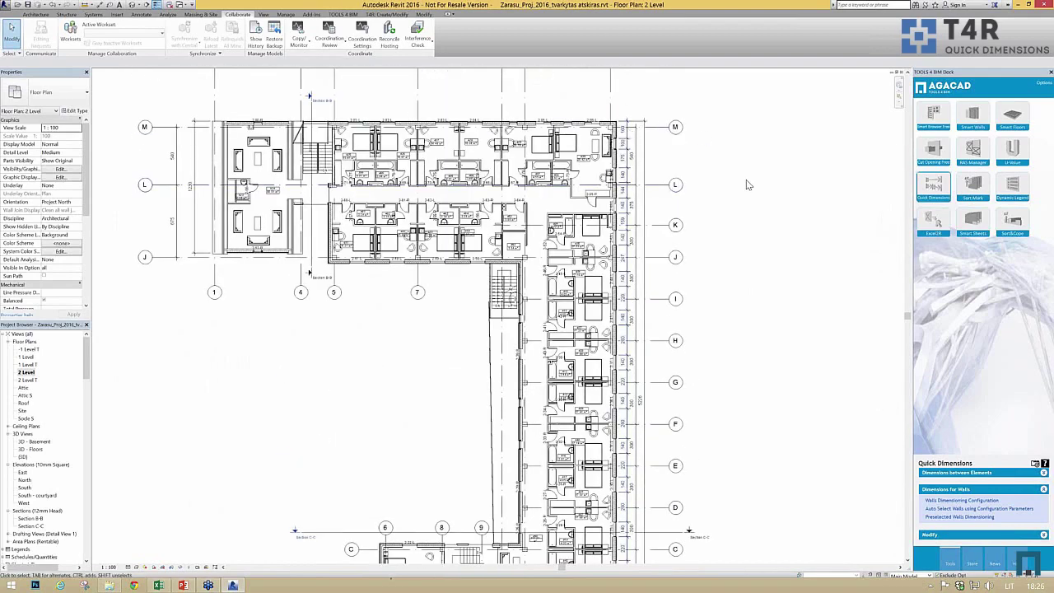
{"action": "scroll", "coordinate": [404, 212], "scroll_direction": "up", "scroll_amount": 4}
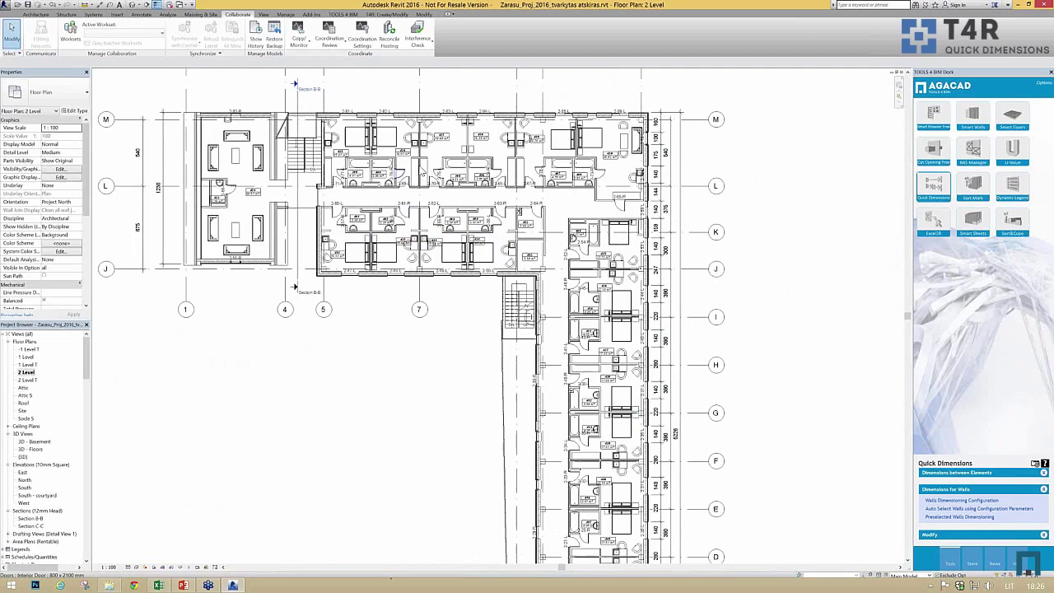
{"action": "middle_click_drag", "start_coordinate": [669, 297], "coordinate": [654, 313]}
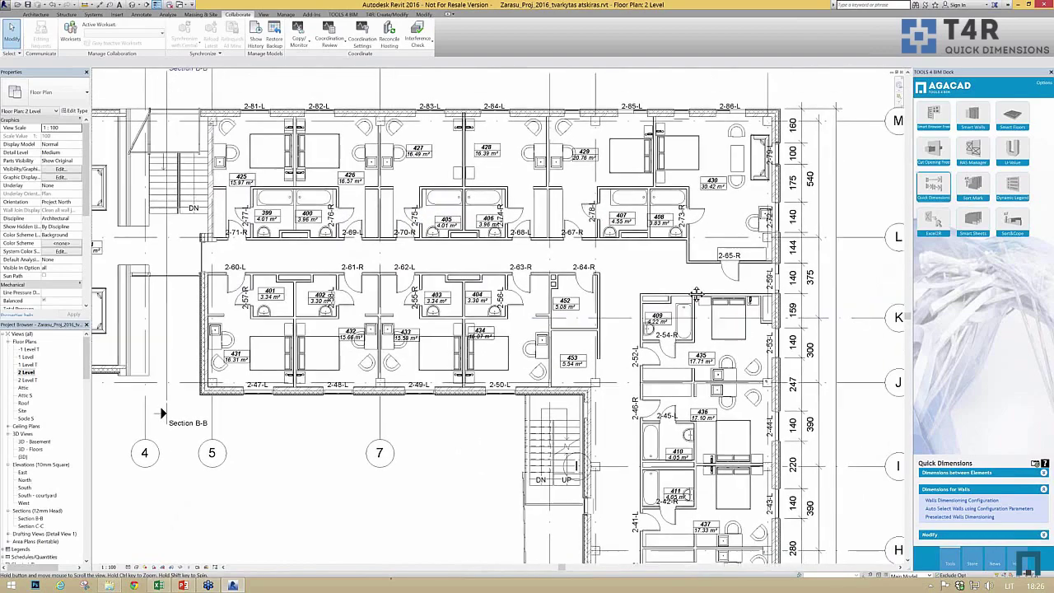
{"action": "left_click", "coordinate": [630, 200]}
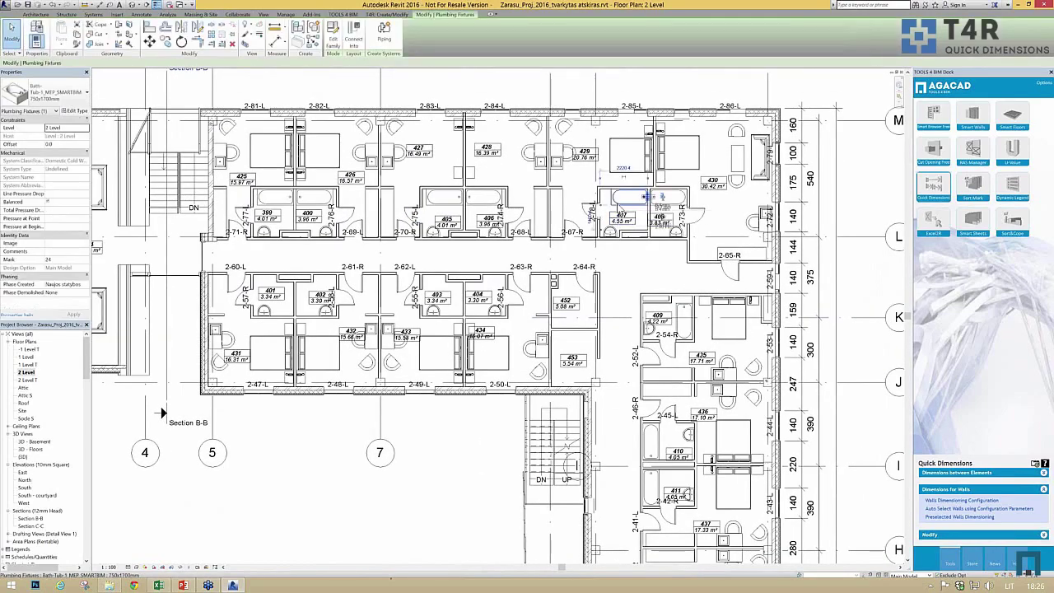
In the 1 Level floor plan, hide the categories of a selected bathtub, bed and bathroom area
{"action": "double_click", "coordinate": [32, 358]}
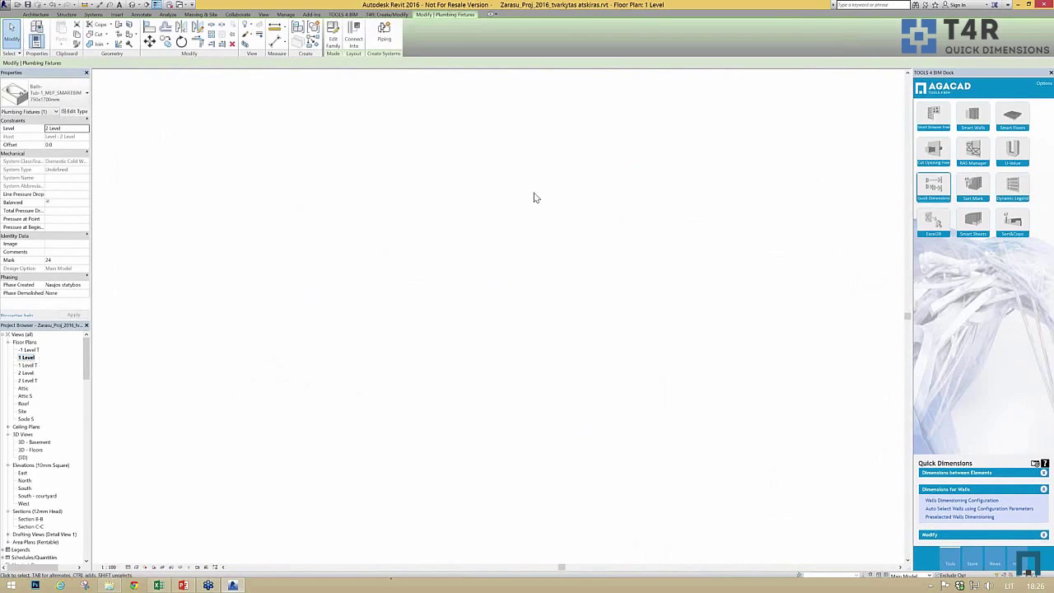
{"action": "middle_click_drag", "start_coordinate": [410, 212], "coordinate": [408, 230]}
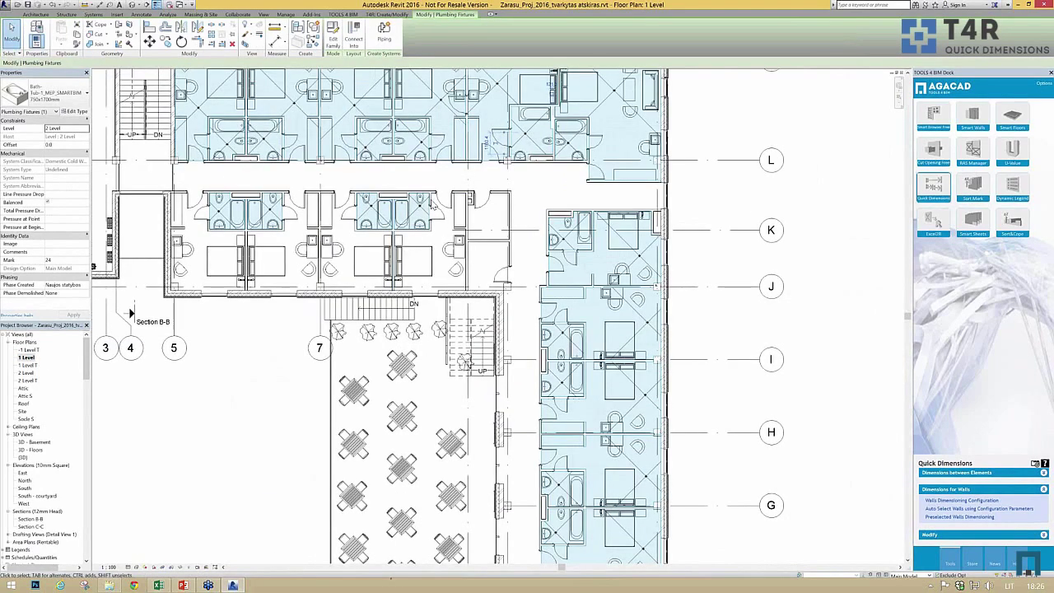
{"action": "key", "text": "Escape"}
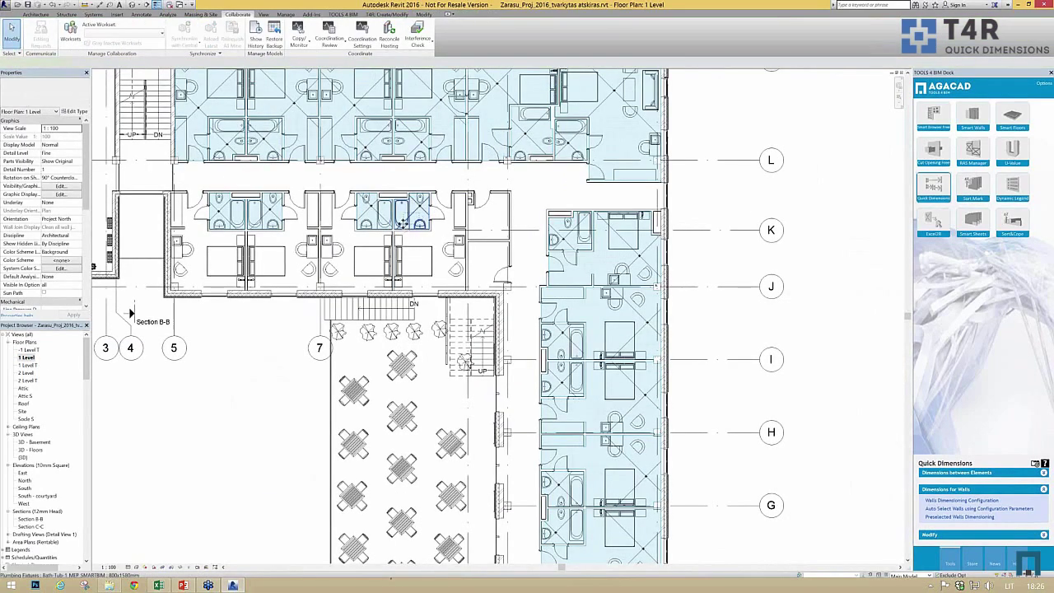
{"action": "left_click", "coordinate": [404, 220]}
{"action": "left_click", "coordinate": [411, 262], "text": "ctrl"}
{"action": "left_click", "coordinate": [419, 261], "text": "ctrl"}
{"action": "right_click", "coordinate": [426, 257]}
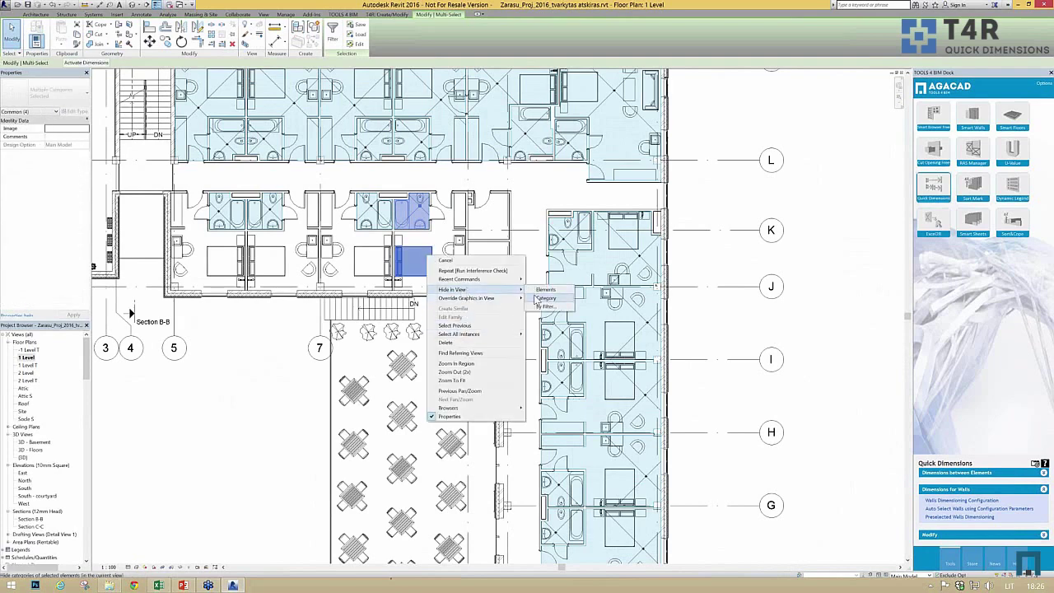
{"action": "left_click", "coordinate": [540, 301]}
Insert a horizontal dimension string across the room walls between grids J and K using Element Dimensioning Configuration
{"action": "middle_click_drag", "start_coordinate": [518, 223], "coordinate": [546, 247]}
{"action": "left_click", "coordinate": [955, 475]}
{"action": "left_click", "coordinate": [943, 492]}
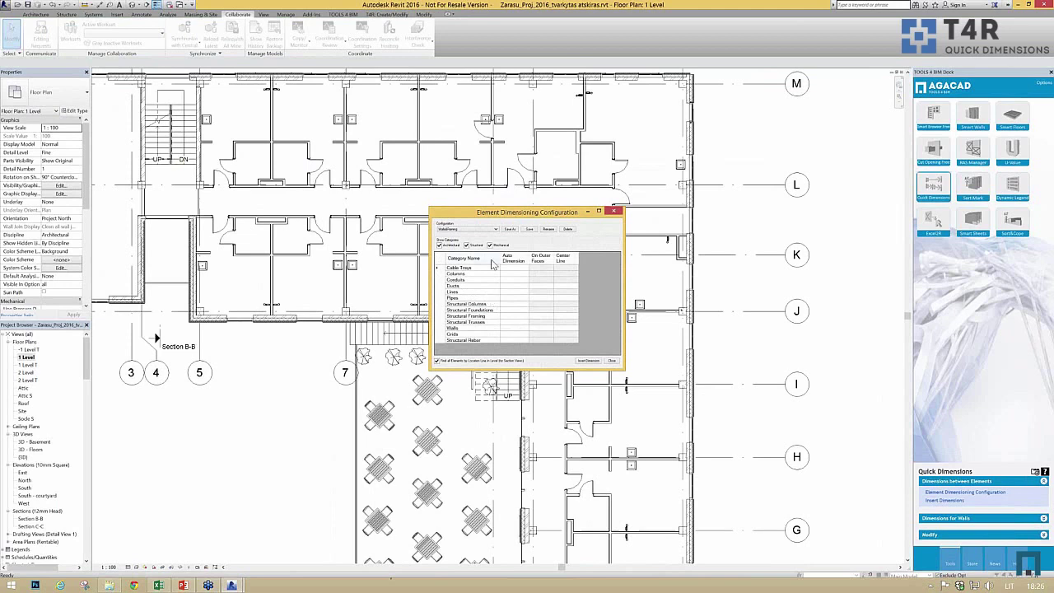
{"action": "left_click", "coordinate": [587, 361]}
{"action": "left_click", "coordinate": [221, 275]}
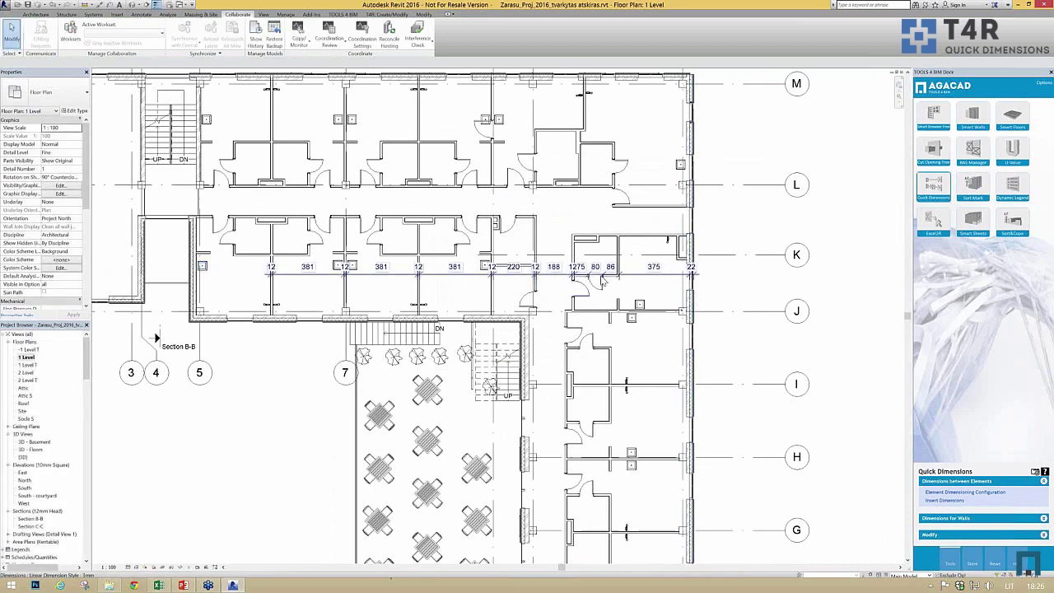
In the -1 Level T floor plan, insert a horizontal dimension string across the walls and duct from near grid 5 to grid 12
{"action": "double_click", "coordinate": [28, 350]}
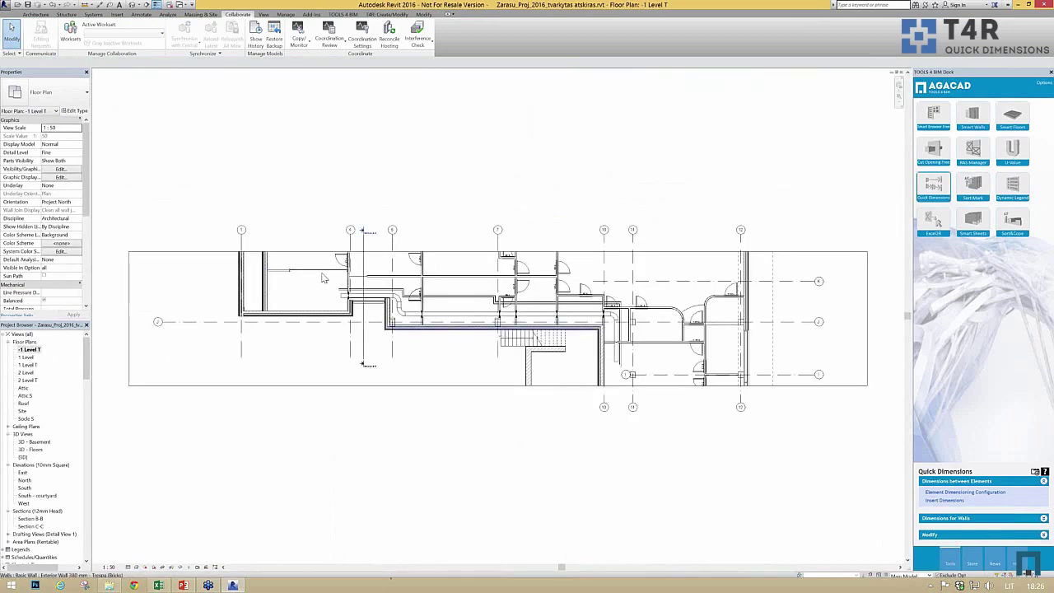
{"action": "scroll", "coordinate": [446, 323], "scroll_direction": "up", "scroll_amount": 3}
{"action": "middle_click_drag", "start_coordinate": [664, 263], "coordinate": [575, 264]}
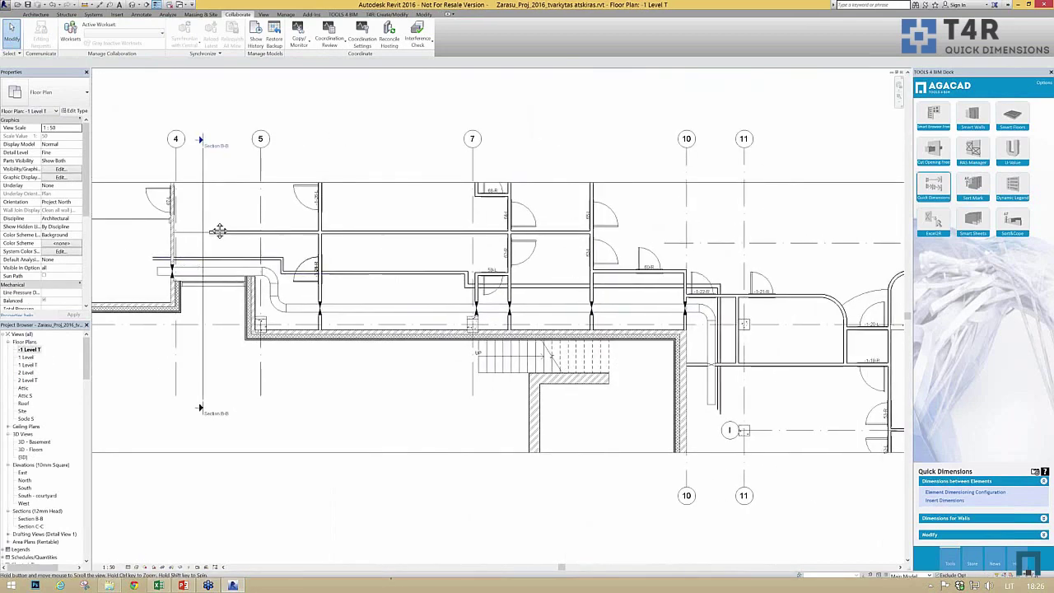
{"action": "middle_click_drag", "start_coordinate": [218, 230], "coordinate": [217, 236]}
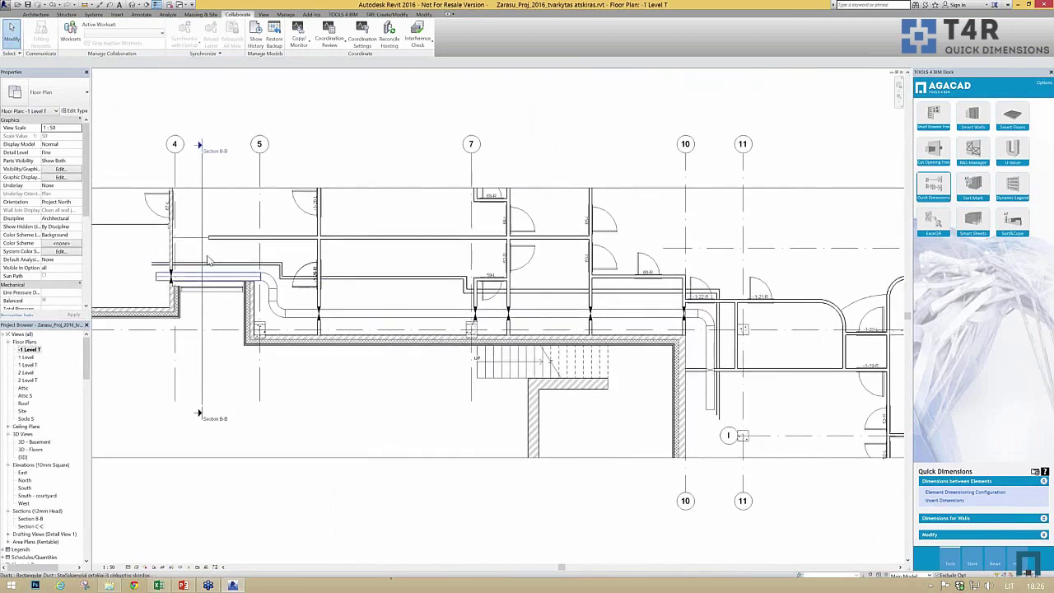
{"action": "left_click", "coordinate": [943, 500]}
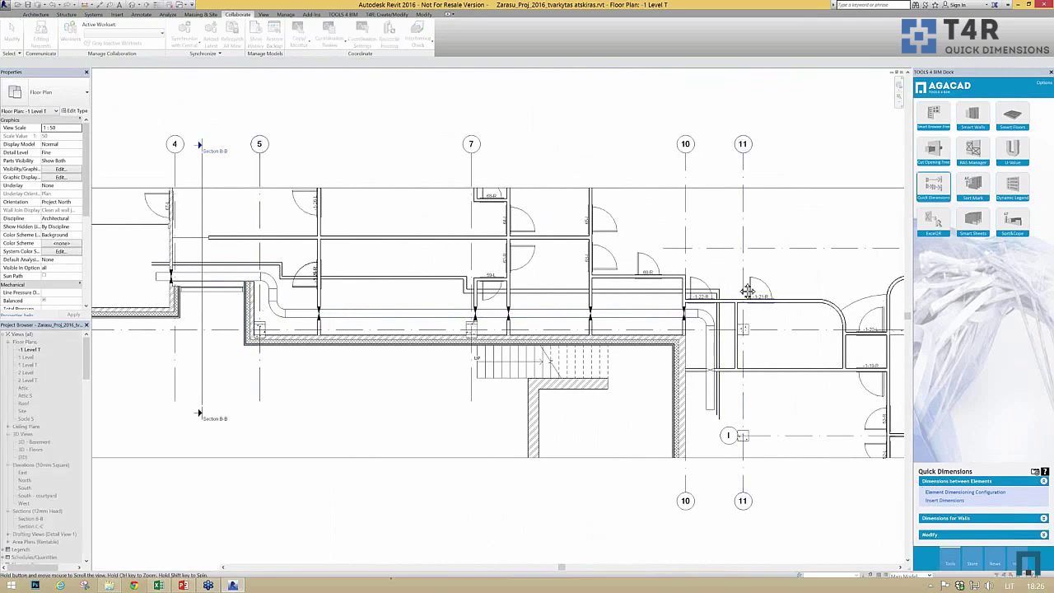
{"action": "middle_click_drag", "start_coordinate": [746, 289], "coordinate": [615, 275]}
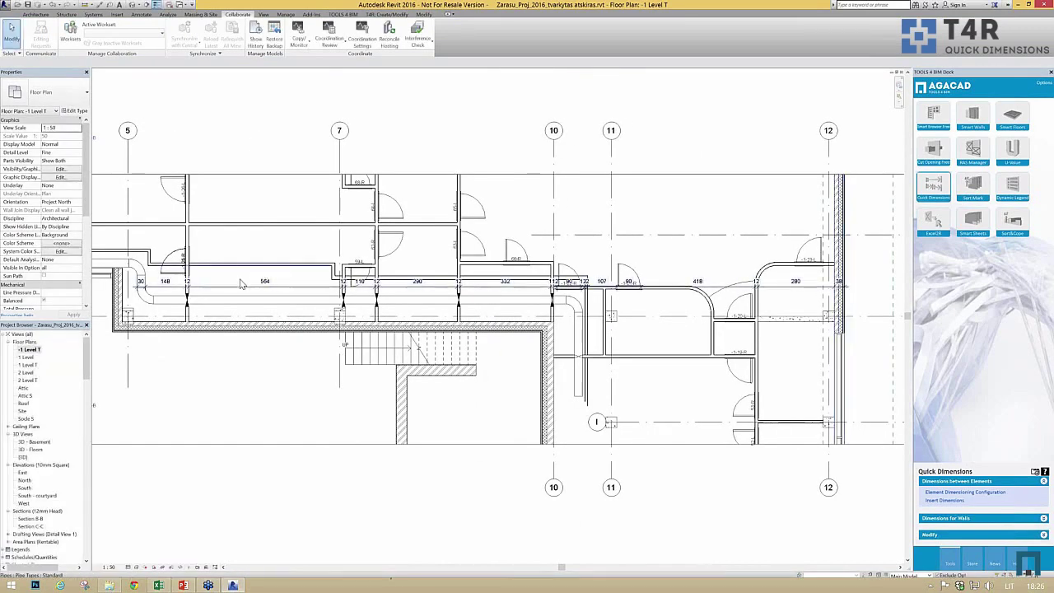
Move the dimension string down below the horizontal duct, close to the exterior wall, and inspect the duct's wall openings
{"action": "left_click", "coordinate": [232, 285]}
{"action": "left_click_drag", "start_coordinate": [232, 286], "coordinate": [231, 318]}
{"action": "middle_click_drag", "start_coordinate": [231, 321], "coordinate": [366, 325]}
{"action": "scroll", "coordinate": [370, 296], "scroll_direction": "up", "scroll_amount": 6}
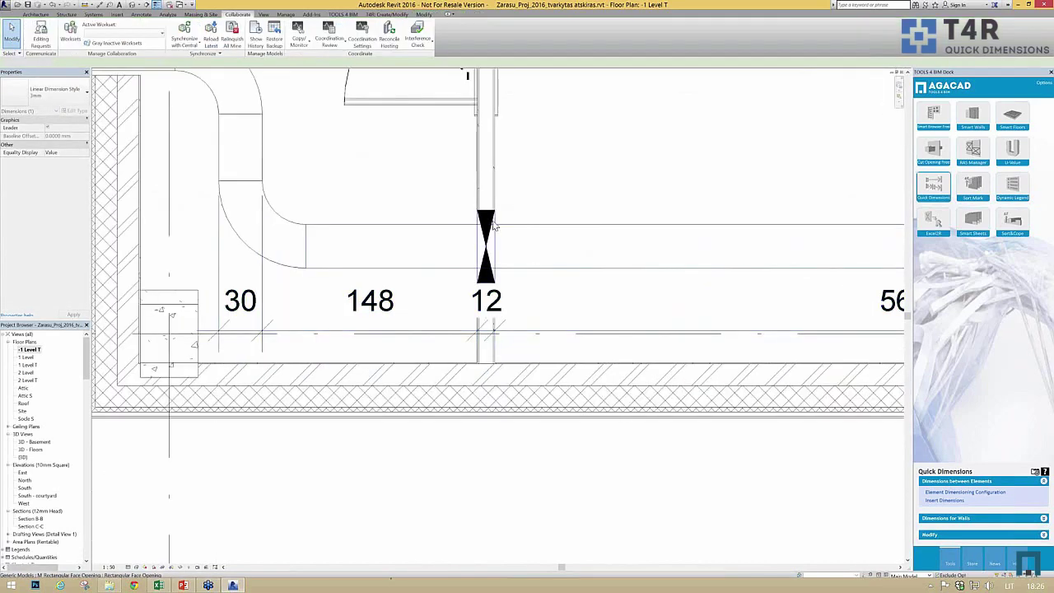
{"action": "key", "text": "Escape"}
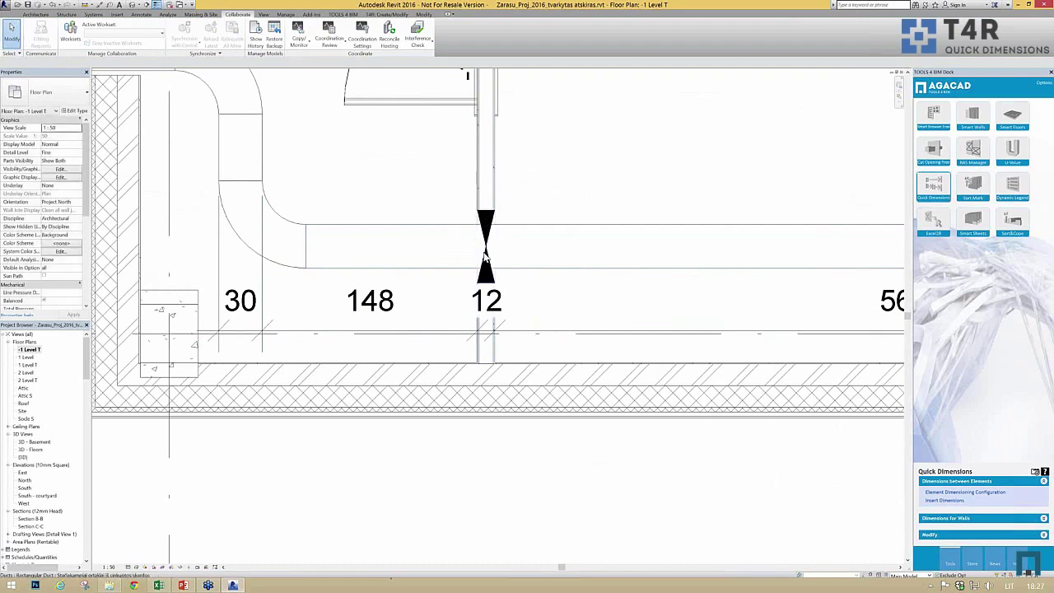
{"action": "scroll", "coordinate": [486, 238], "scroll_direction": "down", "scroll_amount": 5}
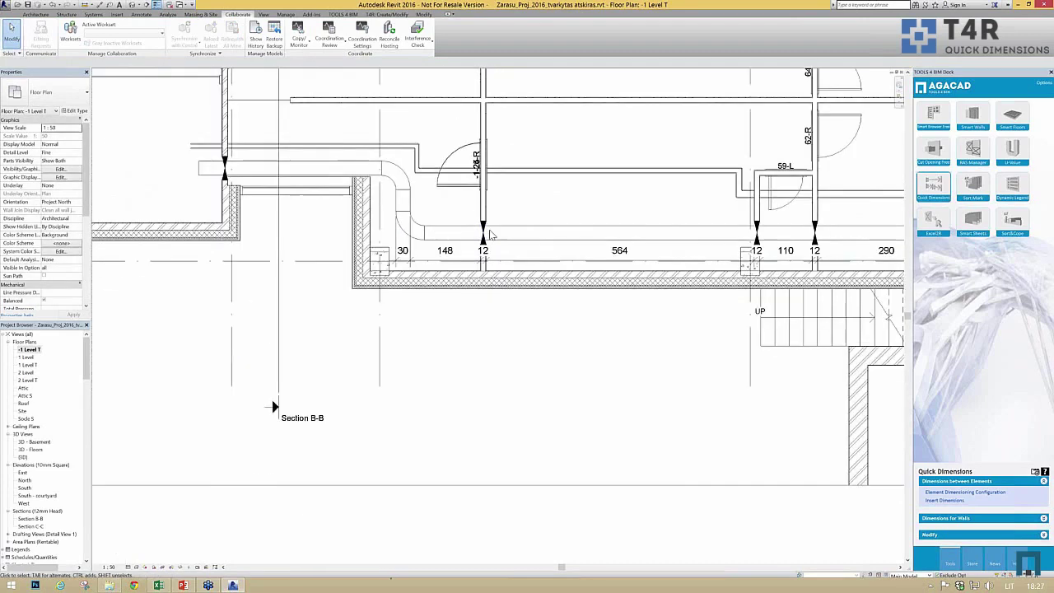
{"action": "middle_click_drag", "start_coordinate": [621, 195], "coordinate": [449, 175]}
{"action": "scroll", "coordinate": [491, 173], "scroll_direction": "down", "scroll_amount": 2}
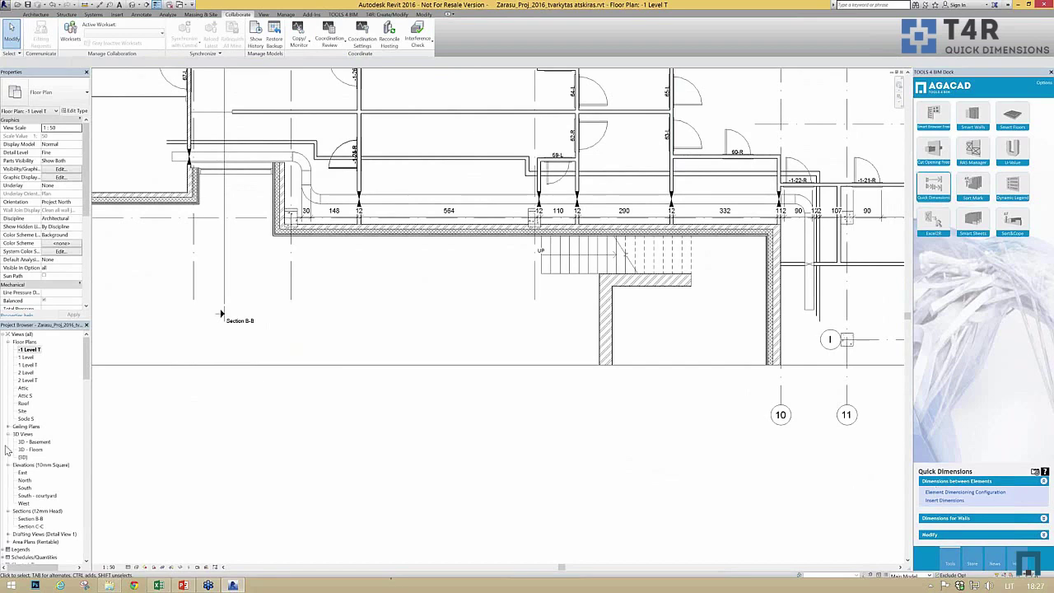
Look through the 2 Level and 1 Level floor plans, ending on 1 Level
{"action": "double_click", "coordinate": [26, 373]}
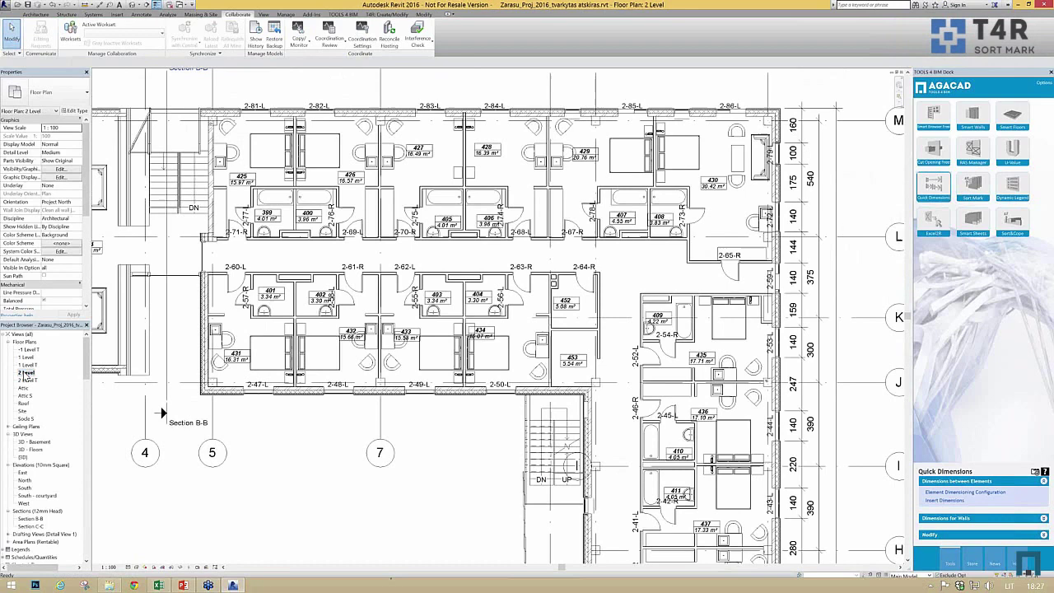
{"action": "double_click", "coordinate": [26, 356]}
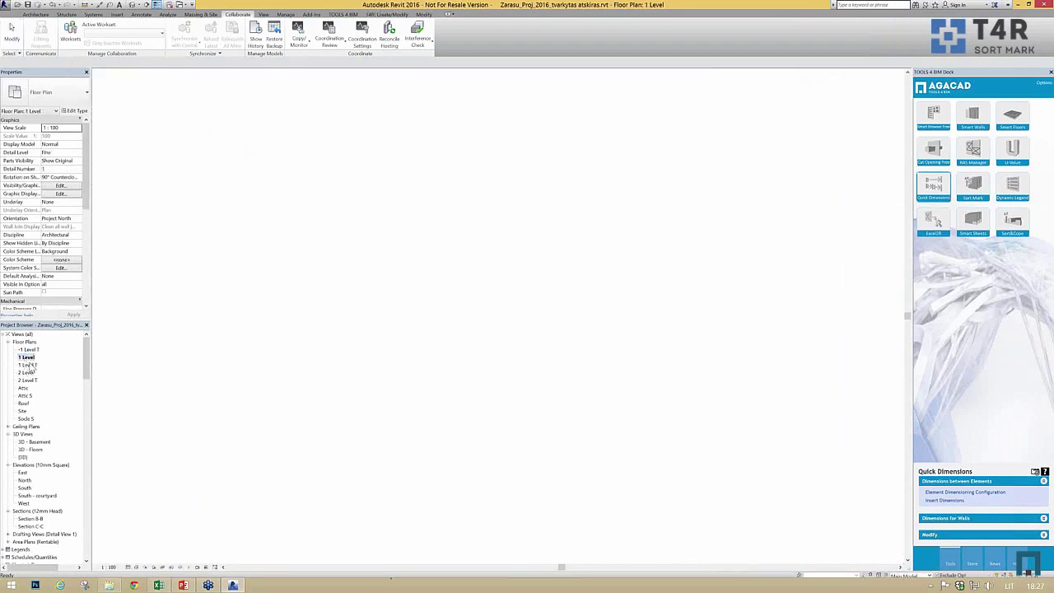
{"action": "middle_click_drag", "start_coordinate": [320, 290], "coordinate": [363, 316]}
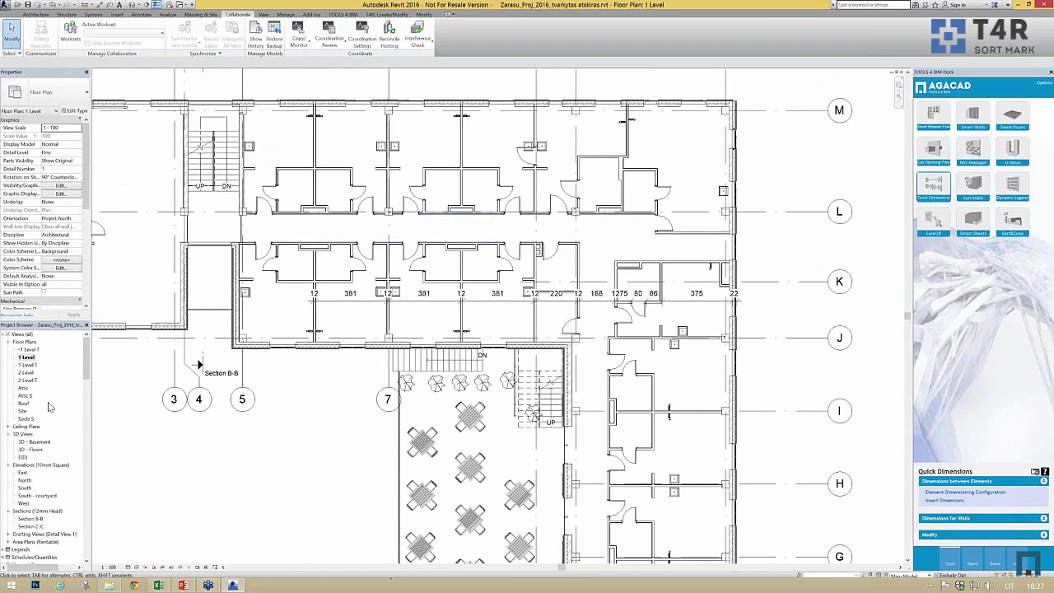
{"action": "double_click", "coordinate": [27, 373]}
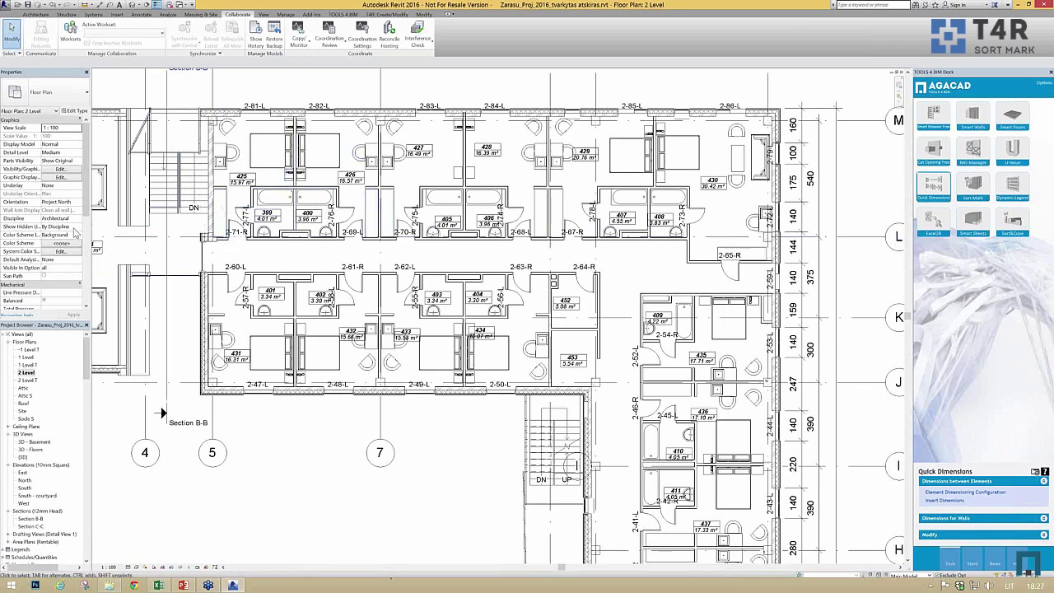
{"action": "double_click", "coordinate": [27, 358]}
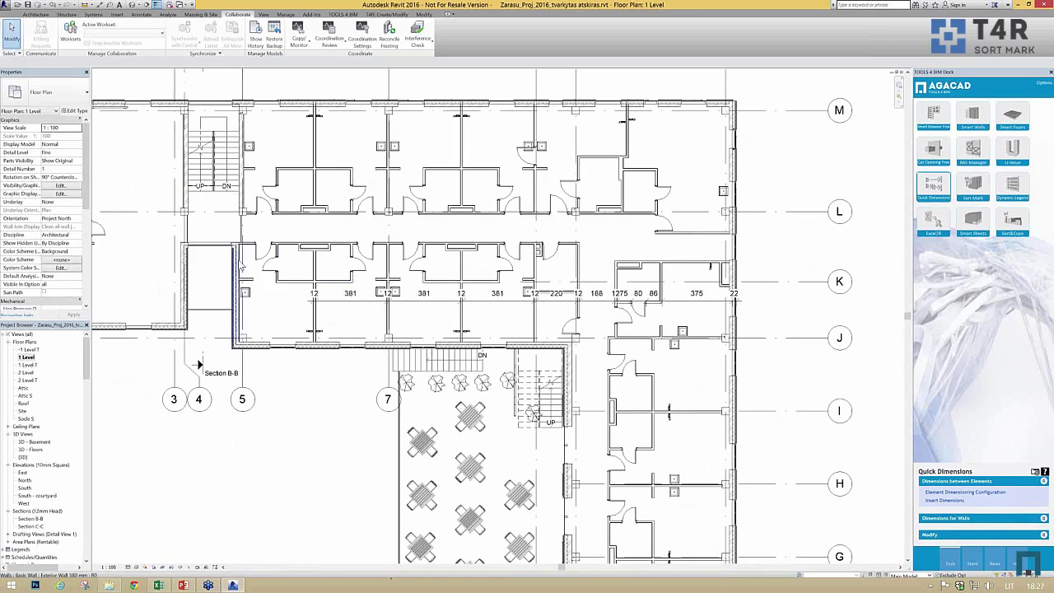
Set the Mark of all instances of the bathroom interior door type to 0, accepting the duplicate values
{"action": "middle_click_drag", "start_coordinate": [268, 169], "coordinate": [306, 199]}
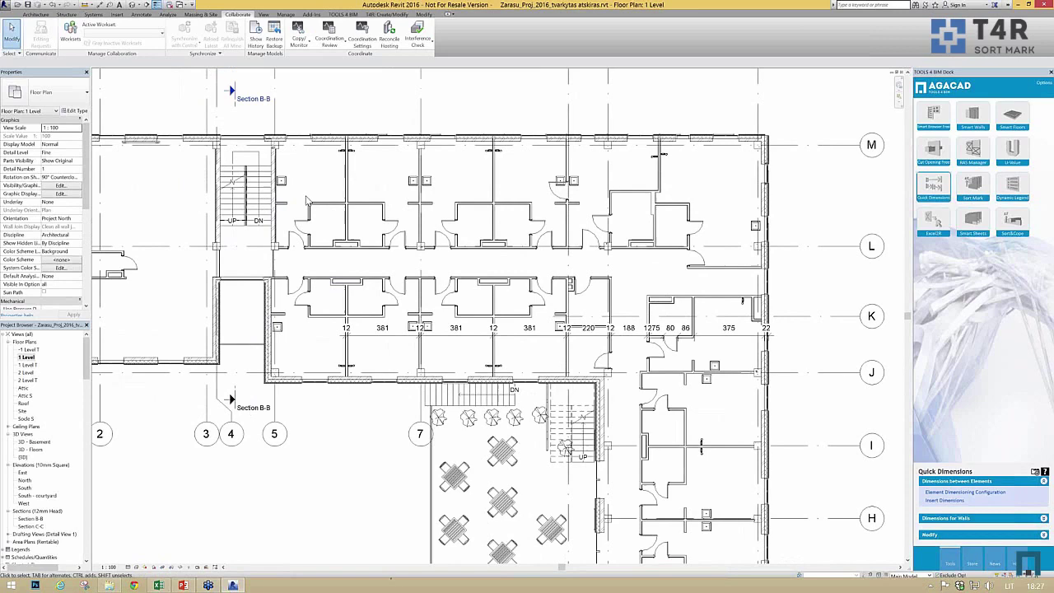
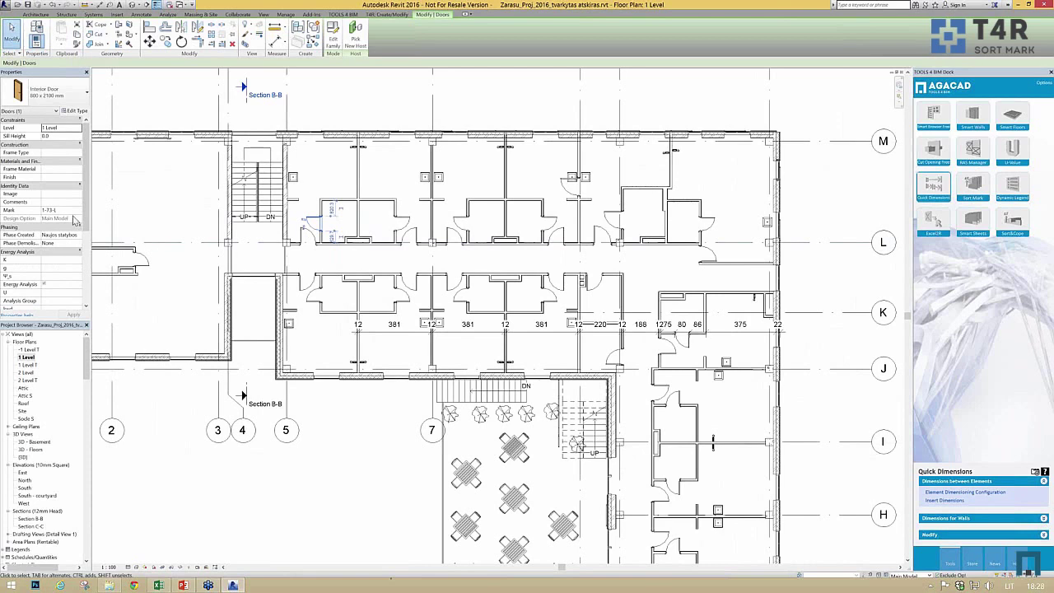
{"action": "key", "text": "s"}
{"action": "key", "text": "a"}
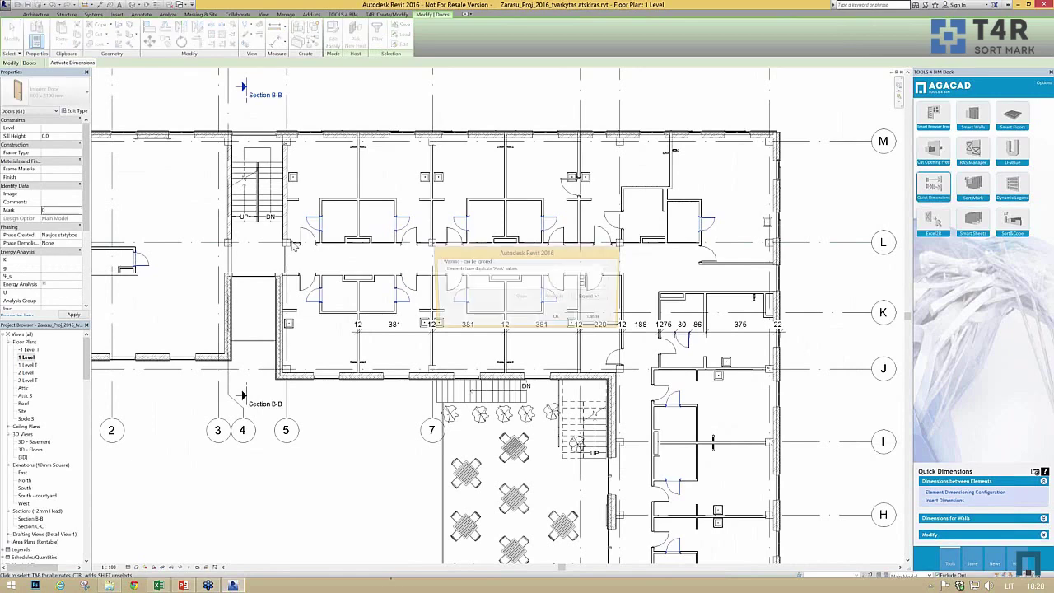
{"action": "left_click", "coordinate": [557, 318]}
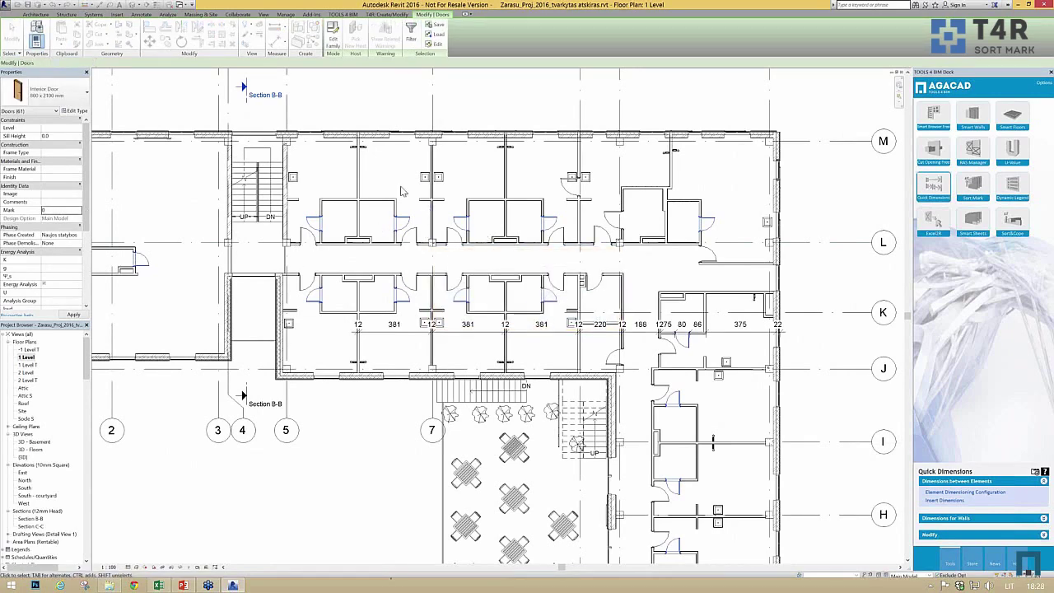
{"action": "key", "text": "Escape"}
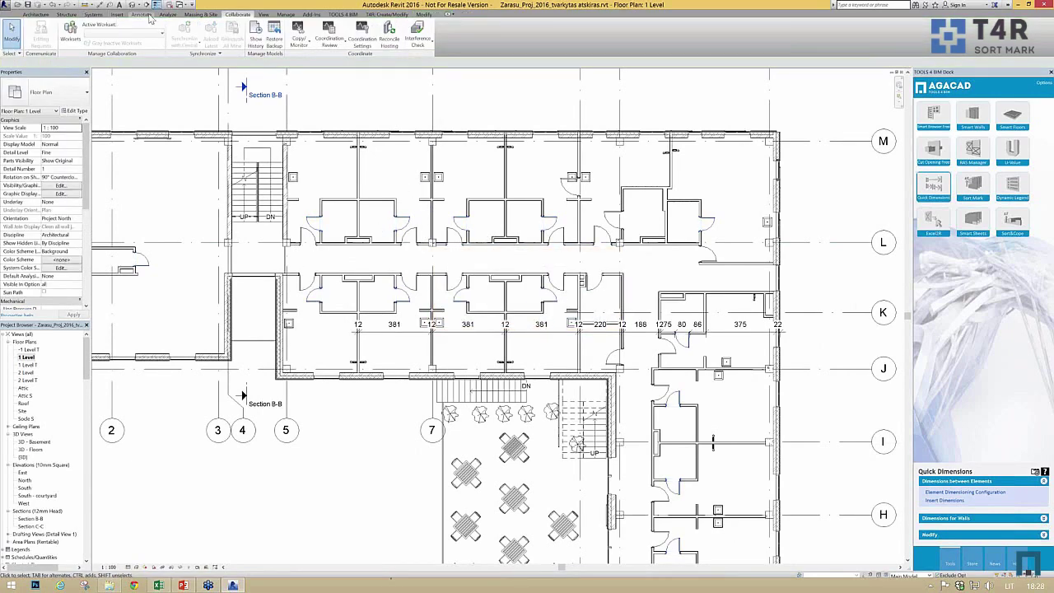
Tag all untagged doors in the current view with the Door Tag : Mark family
{"action": "left_click", "coordinate": [434, 35]}
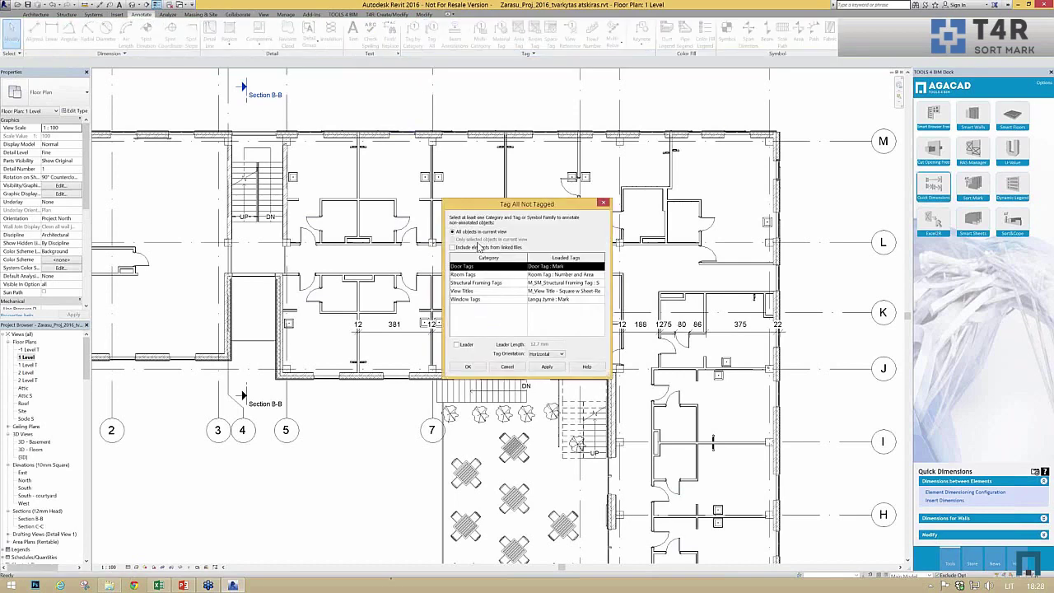
{"action": "left_click", "coordinate": [469, 366]}
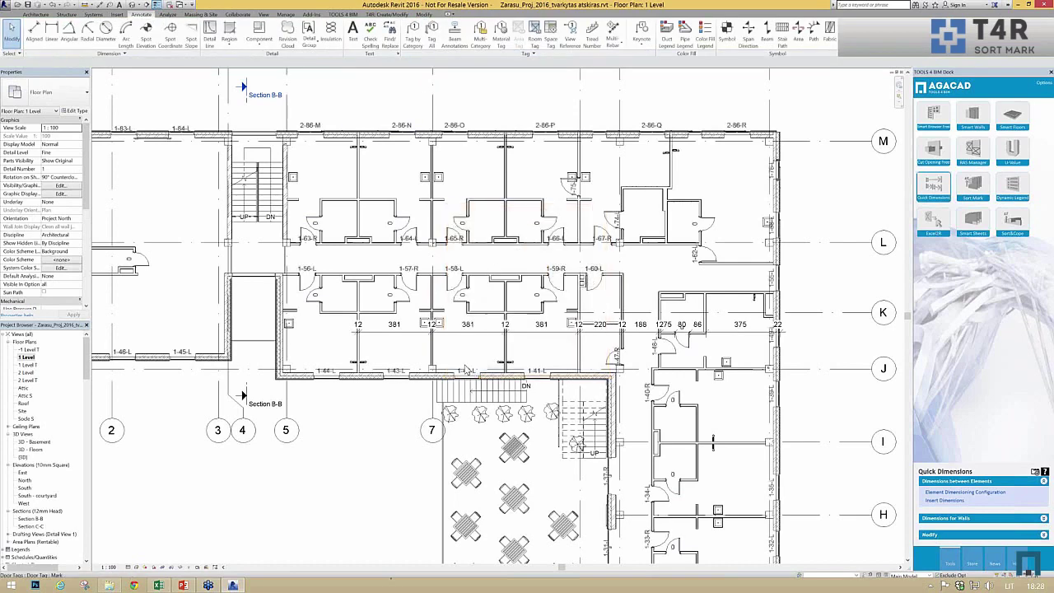
{"action": "left_click", "coordinate": [310, 235]}
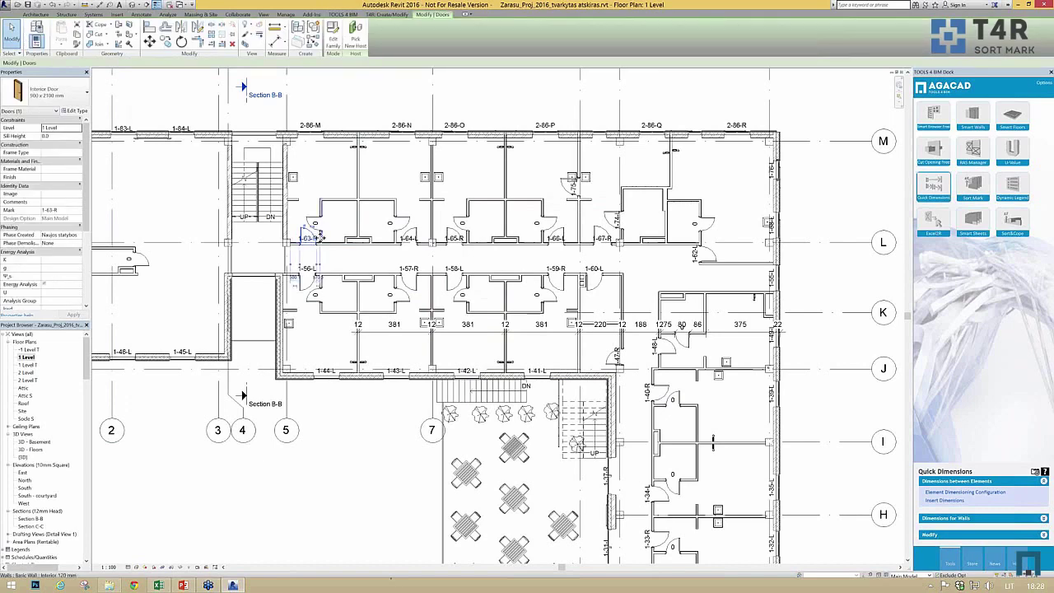
Open the tag family of door 1-63-R for editing and check which parameter its 2.5 mm label uses
{"action": "scroll", "coordinate": [313, 237], "scroll_direction": "up", "scroll_amount": 3}
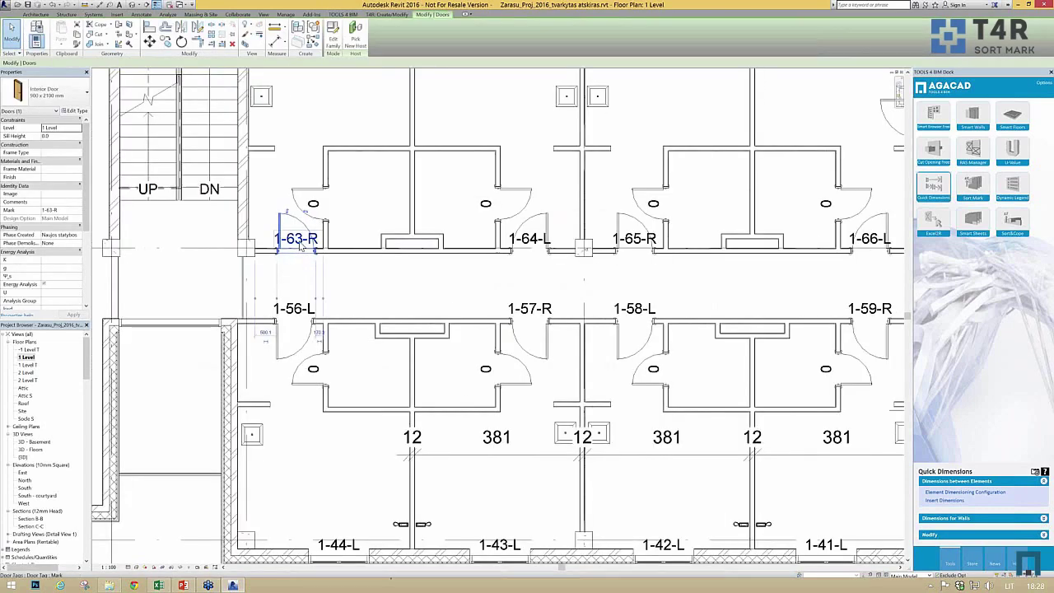
{"action": "scroll", "coordinate": [301, 244], "scroll_direction": "up", "scroll_amount": 1}
{"action": "left_click", "coordinate": [298, 241]}
{"action": "left_click", "coordinate": [342, 39]}
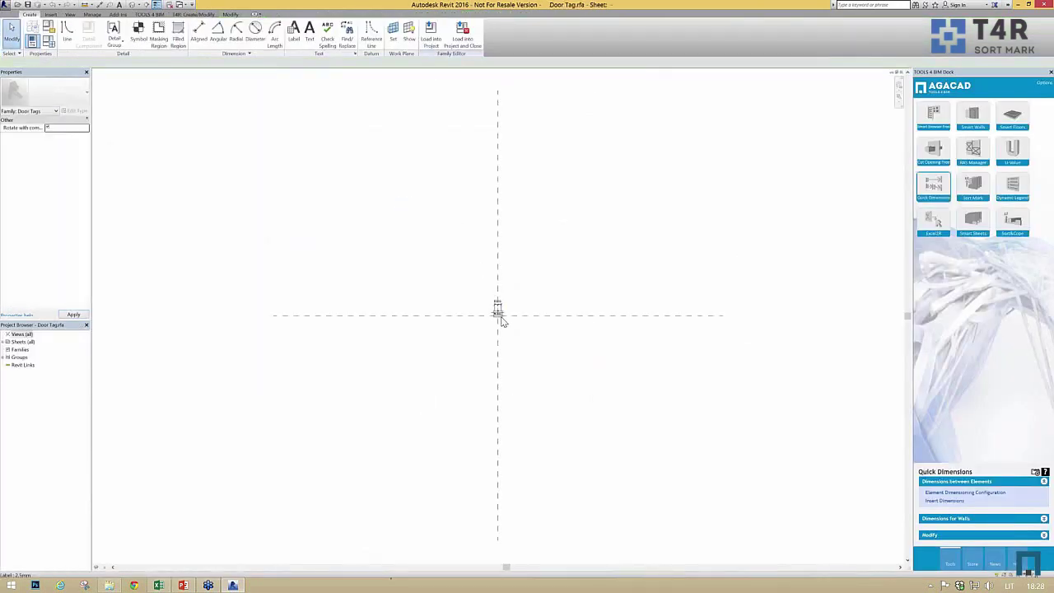
{"action": "scroll", "coordinate": [497, 294], "scroll_direction": "up", "scroll_amount": 4}
{"action": "left_click", "coordinate": [494, 299]}
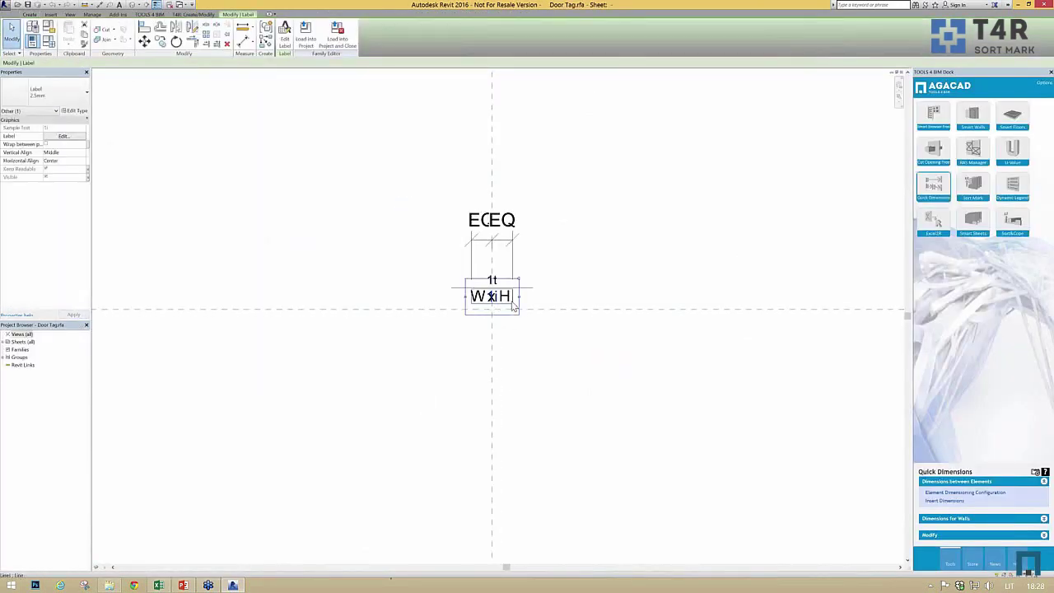
{"action": "left_click", "coordinate": [285, 37]}
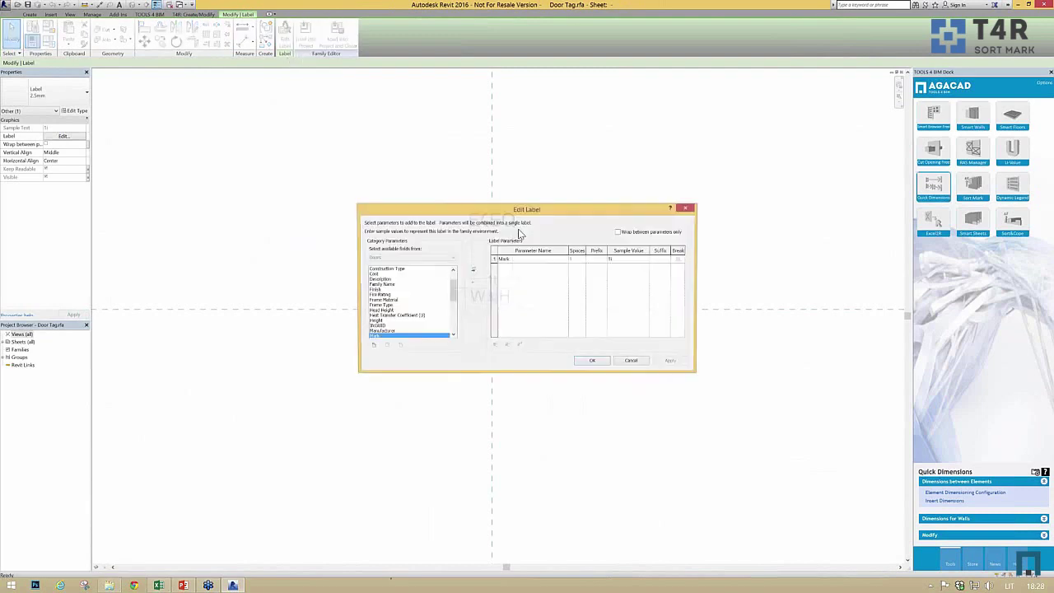
{"action": "left_click", "coordinate": [635, 363]}
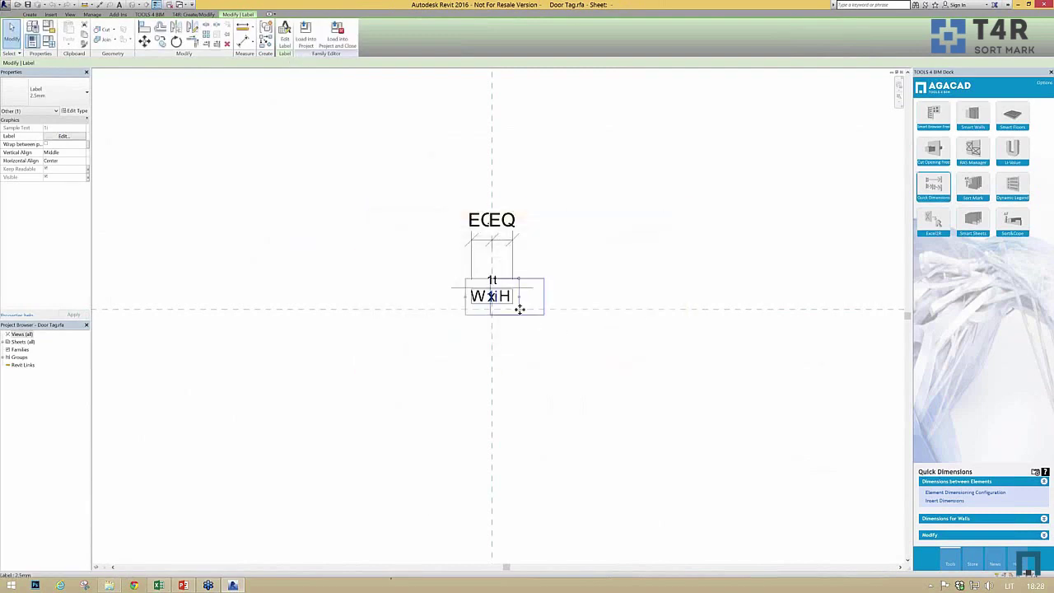
Check which parameter the 2 mm label uses and close the Door Tag family without saving
{"action": "scroll", "coordinate": [516, 306], "scroll_direction": "up", "scroll_amount": 4}
{"action": "left_click", "coordinate": [471, 250]}
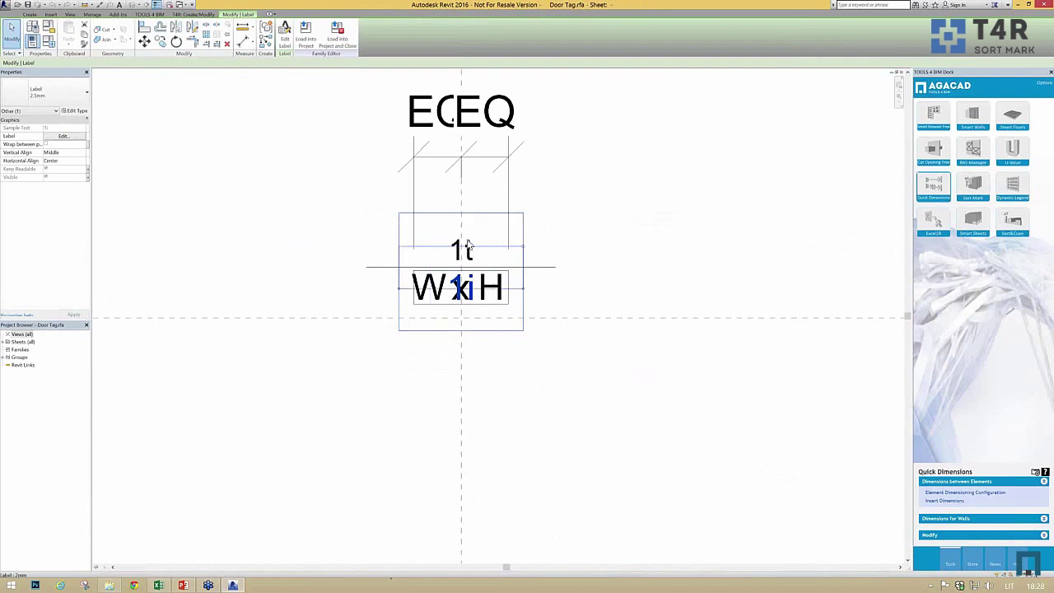
{"action": "left_click", "coordinate": [285, 37]}
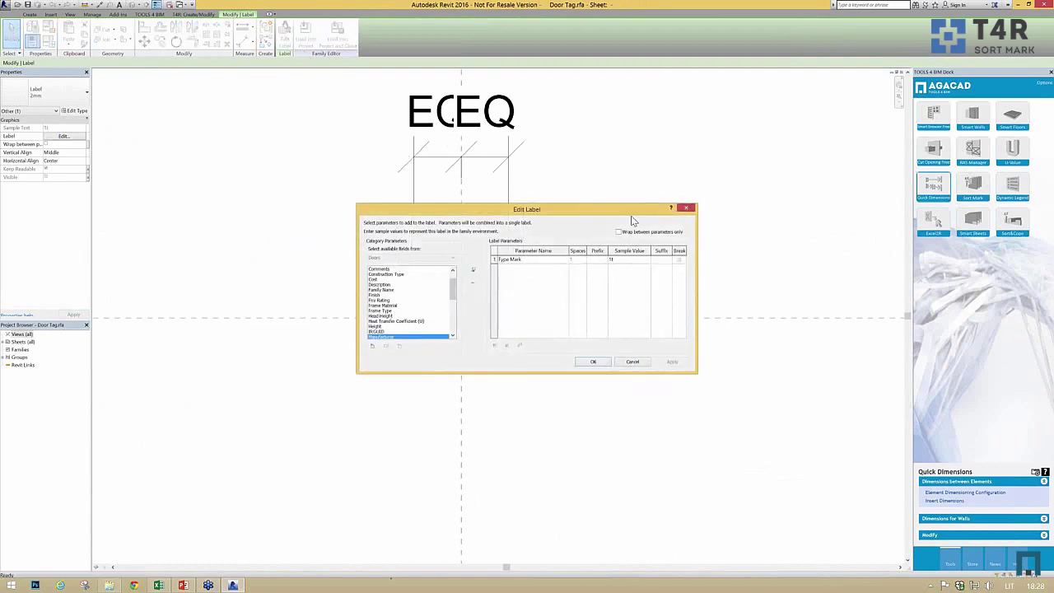
{"action": "left_click", "coordinate": [685, 207]}
{"action": "left_click", "coordinate": [904, 73]}
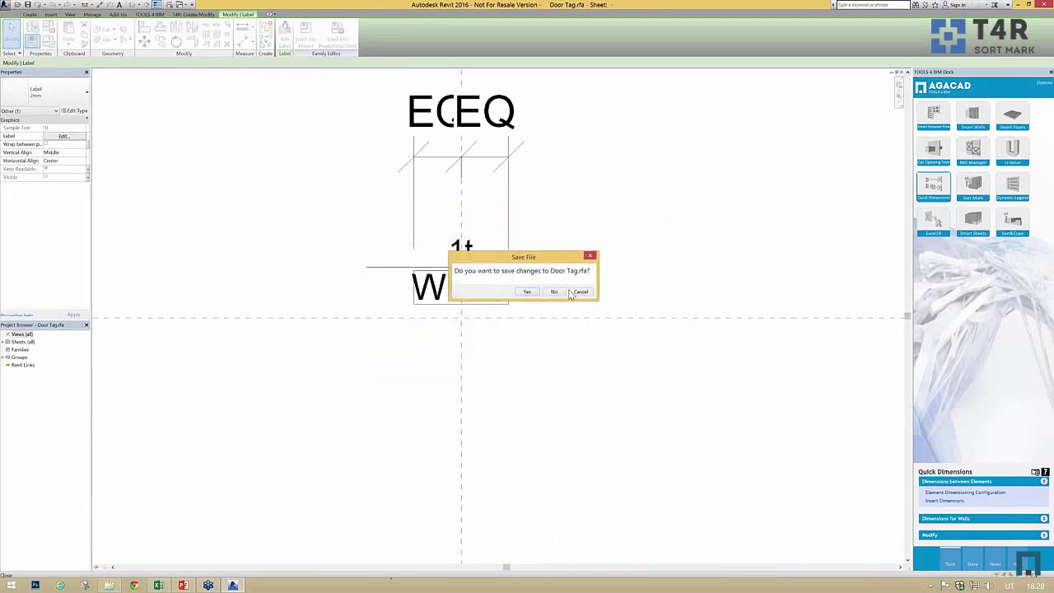
{"action": "left_click", "coordinate": [557, 286]}
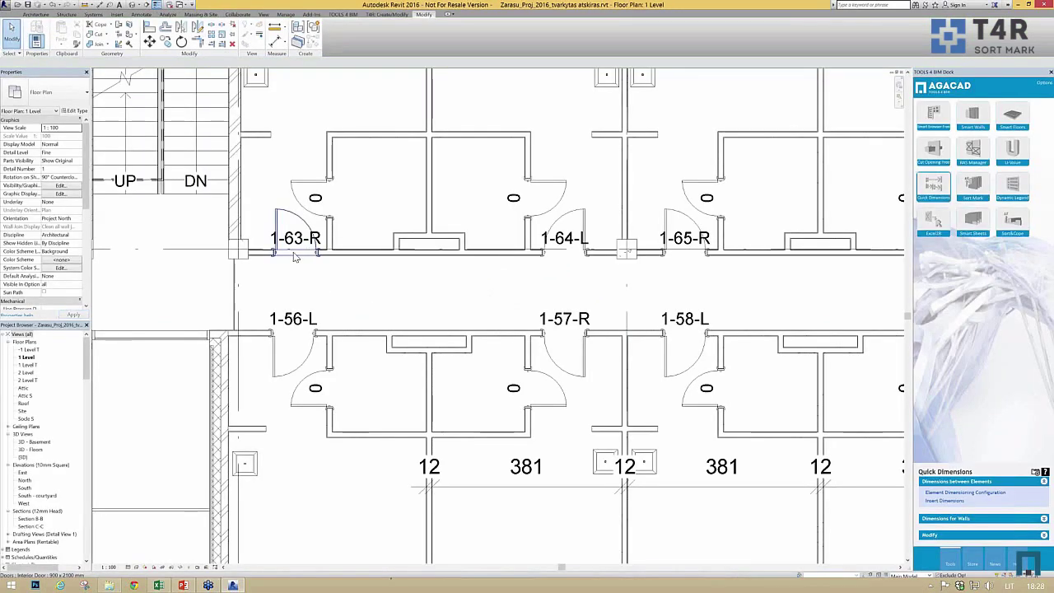
Set the Mark of all instances of the 900 x 2100 mm interior door type to 0, accepting the duplicate values
{"action": "left_click", "coordinate": [293, 252]}
{"action": "key", "text": "s"}
{"action": "key", "text": "a"}
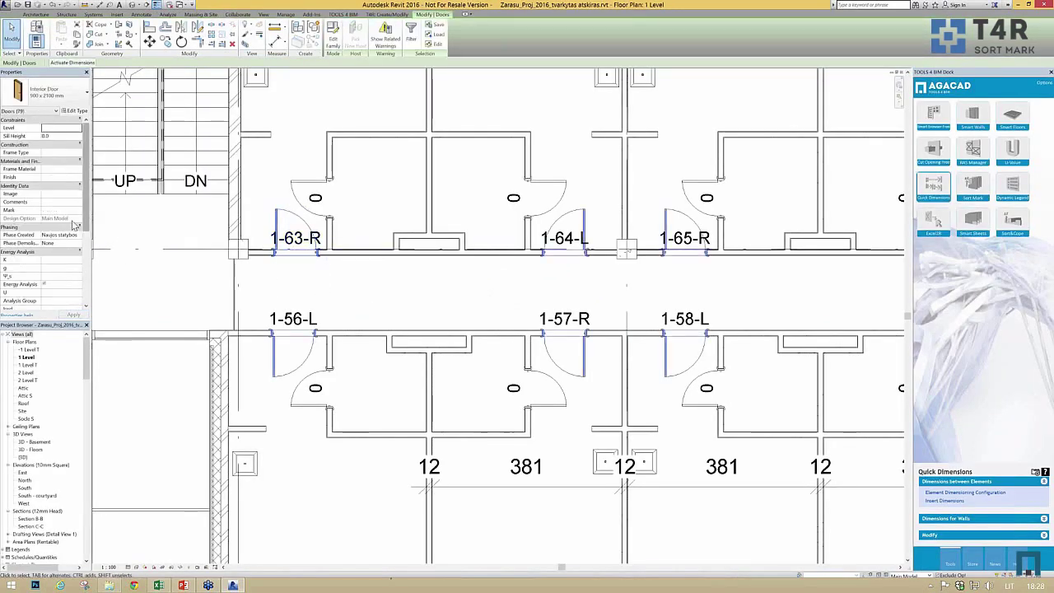
{"action": "left_click", "coordinate": [59, 211]}
{"action": "type", "text": "0"}
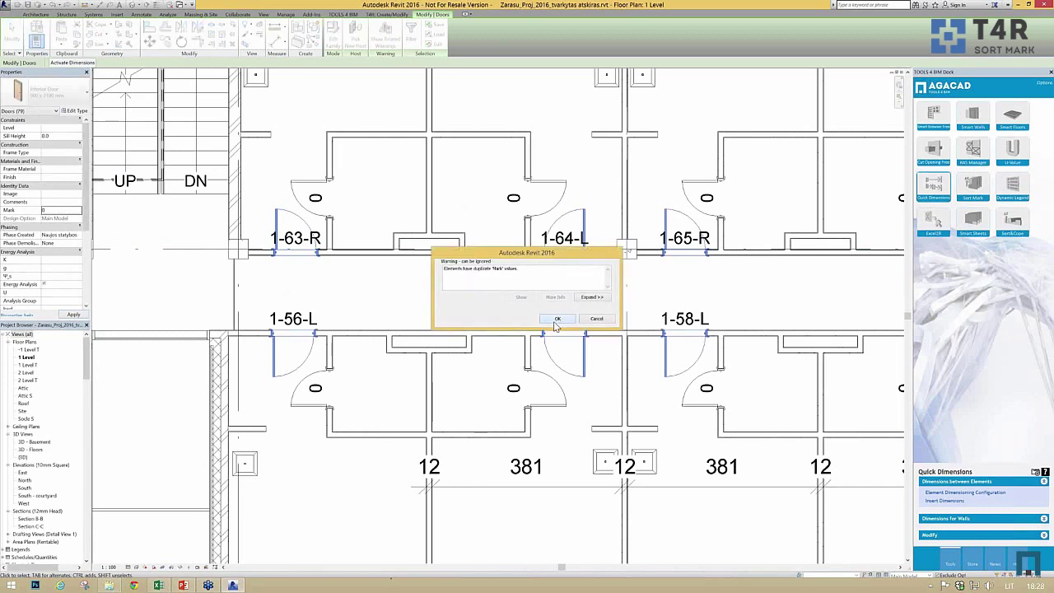
{"action": "left_click", "coordinate": [558, 318]}
{"action": "key", "text": "Escape"}
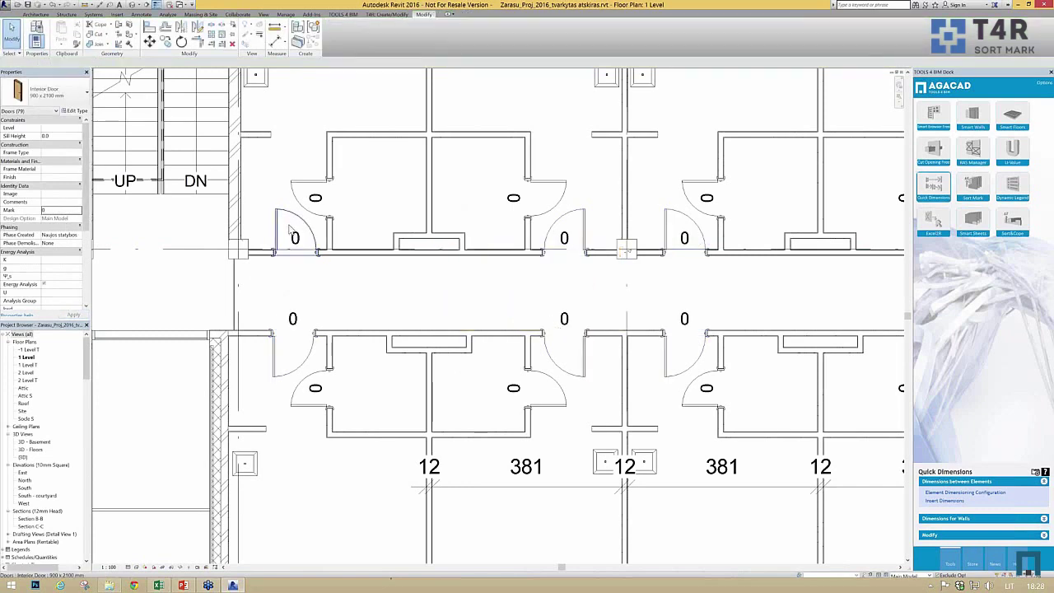
Select the two corridor doors between grids 5 and 7 on the upper corridor wall and open Sort Mark's Orientation/Swing tools
{"action": "left_click", "coordinate": [301, 252]}
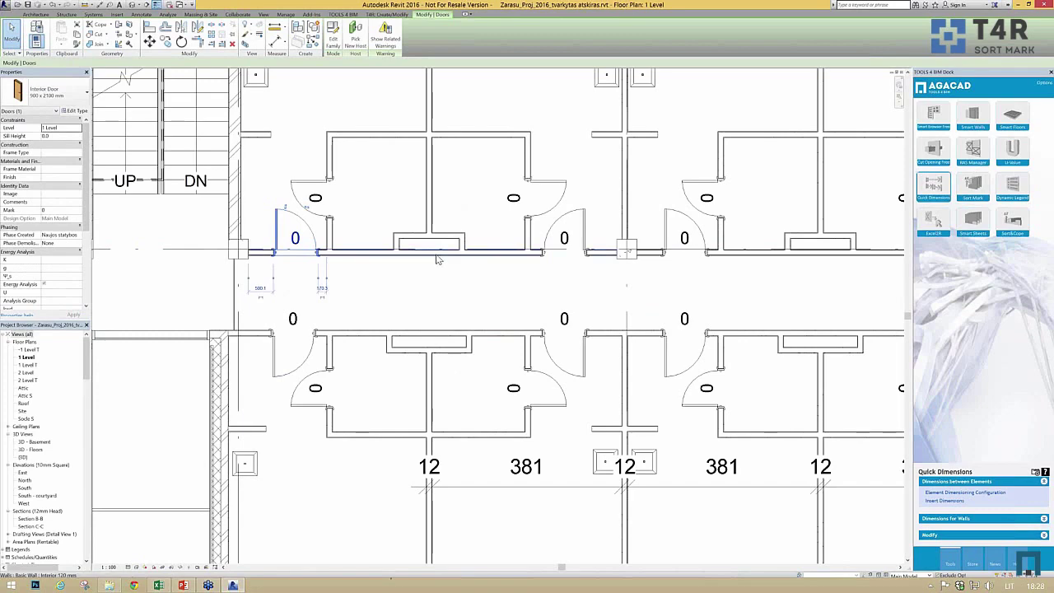
{"action": "scroll", "coordinate": [363, 279], "scroll_direction": "down", "scroll_amount": 4}
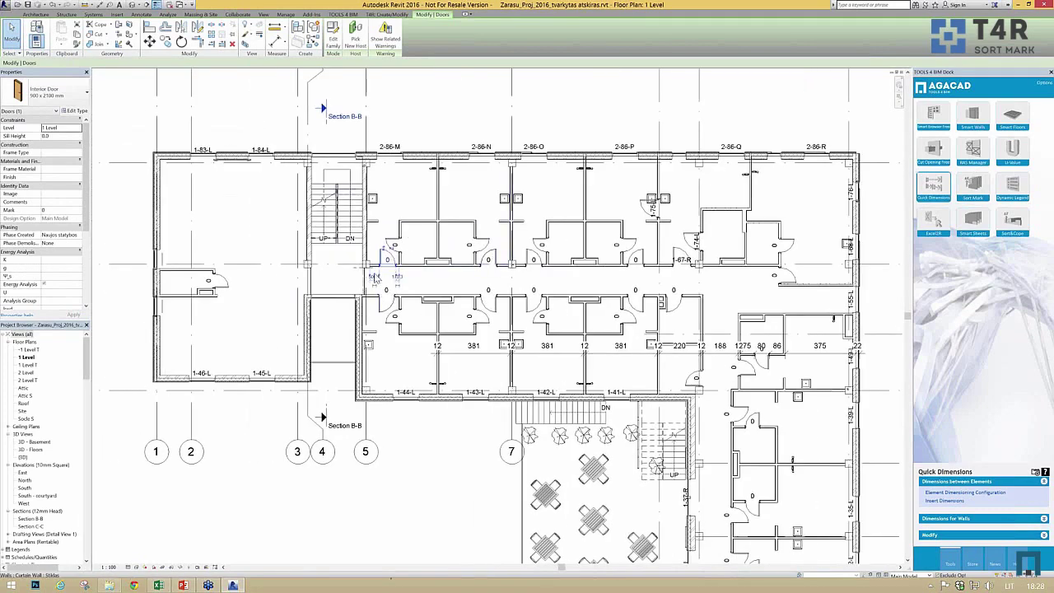
{"action": "scroll", "coordinate": [428, 263], "scroll_direction": "up", "scroll_amount": 2}
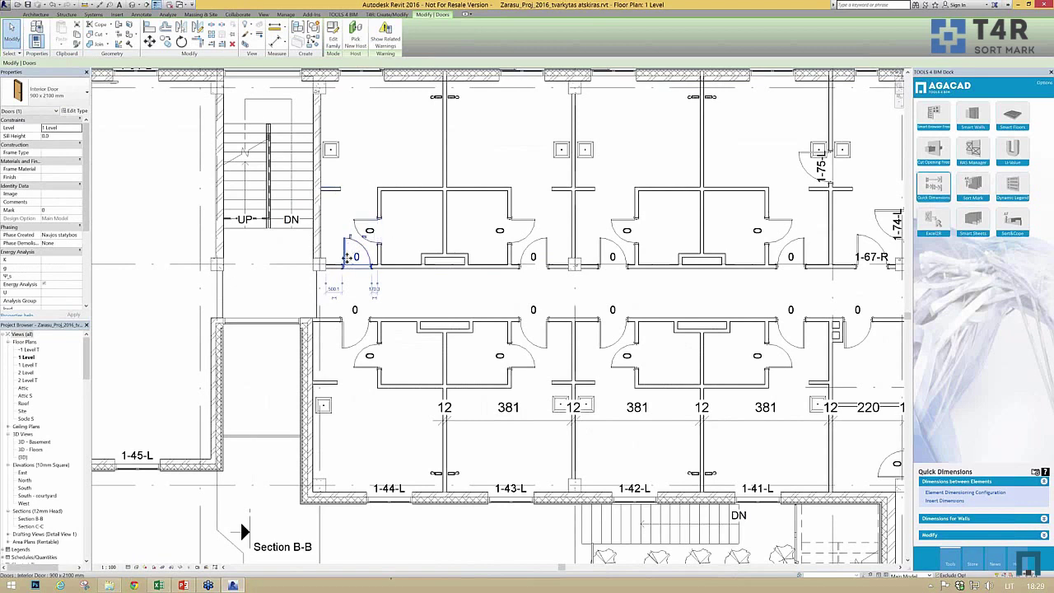
{"action": "left_click", "coordinate": [533, 247], "text": "ctrl"}
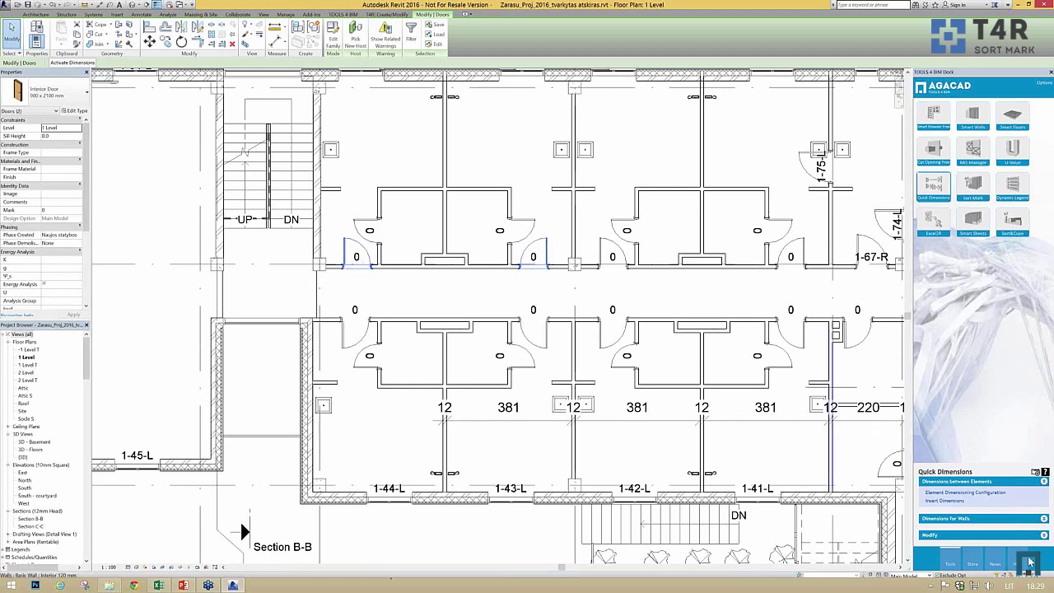
{"action": "left_click", "coordinate": [953, 517]}
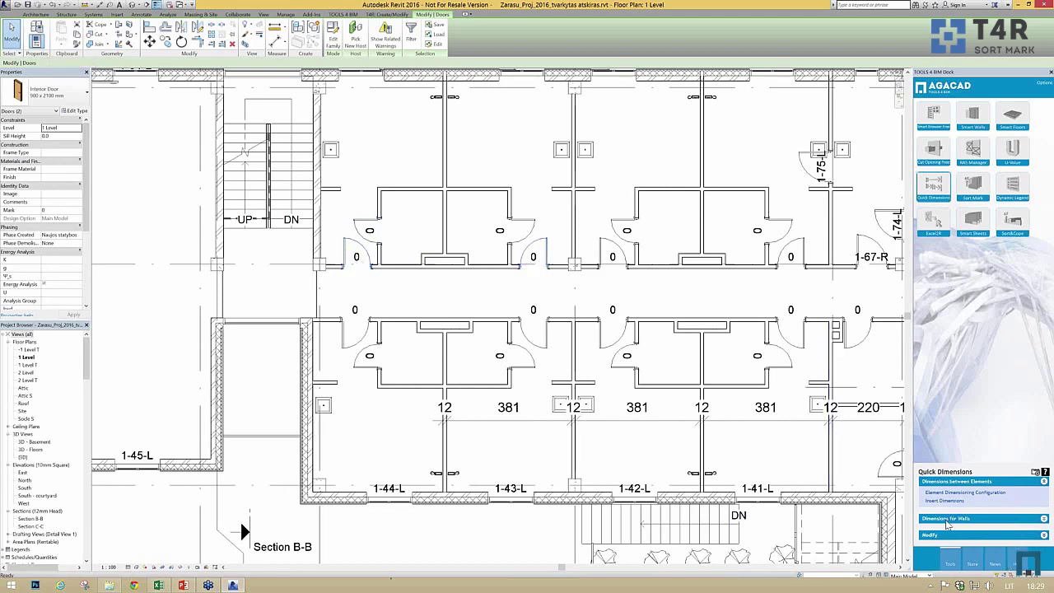
{"action": "left_click", "coordinate": [970, 187]}
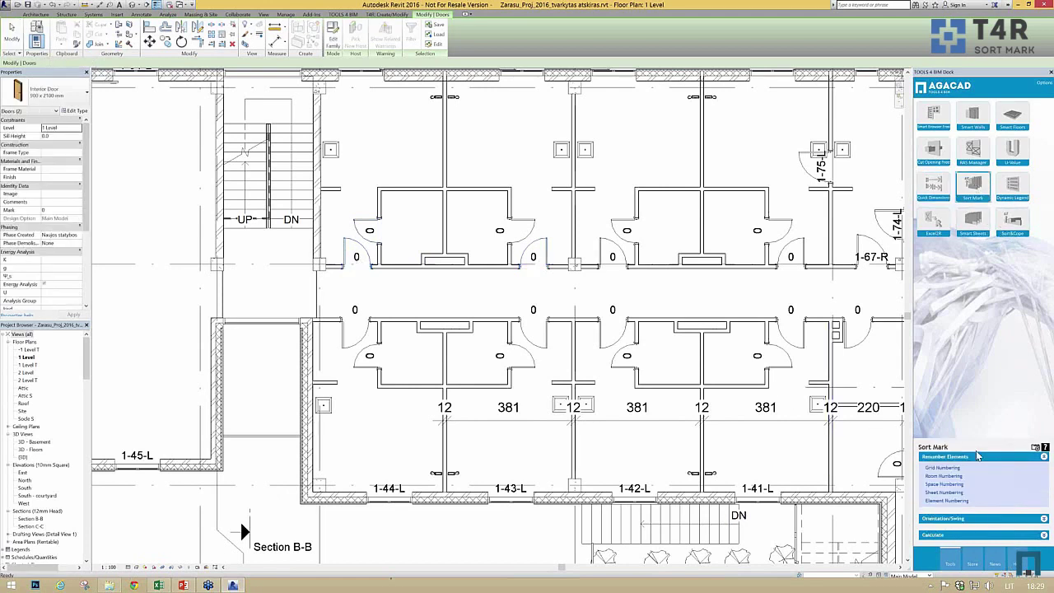
{"action": "left_click", "coordinate": [945, 518]}
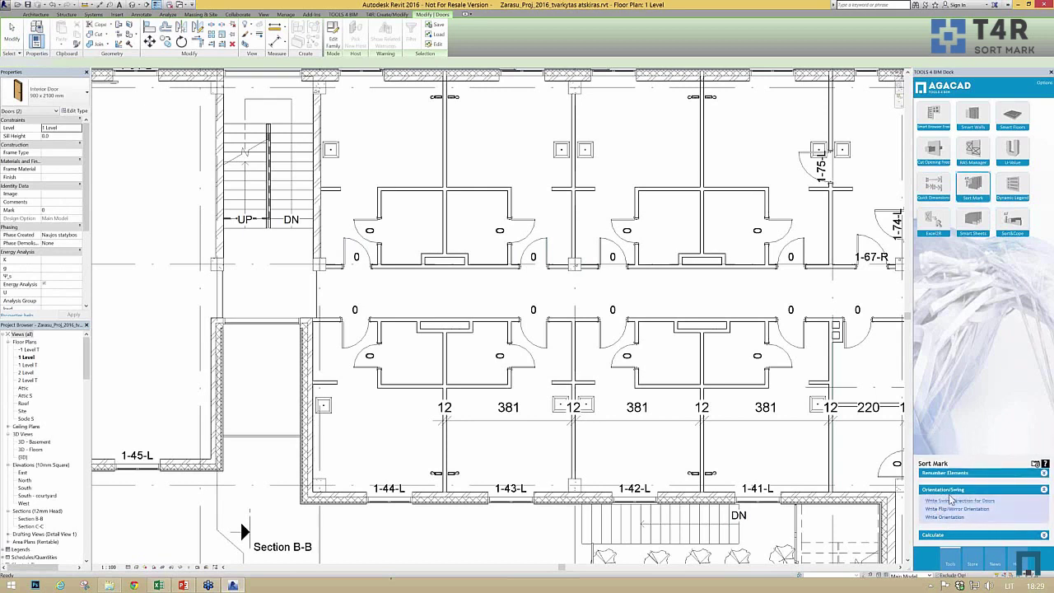
Write the swing direction of the doors to the SwingDirection parameter, defining the pictured door type as Left
{"action": "left_click", "coordinate": [959, 500]}
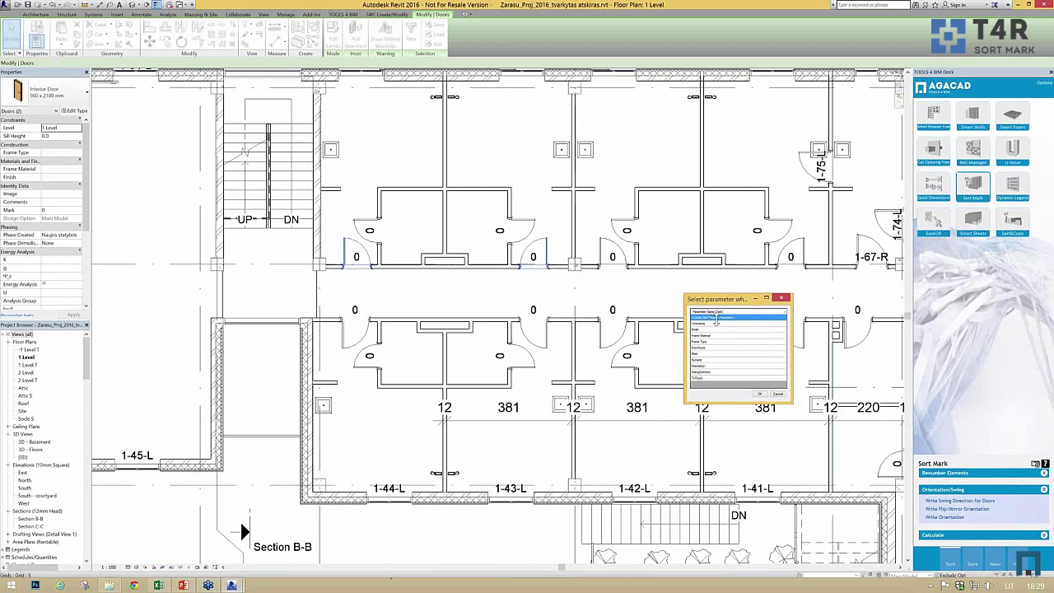
{"action": "left_click", "coordinate": [697, 373]}
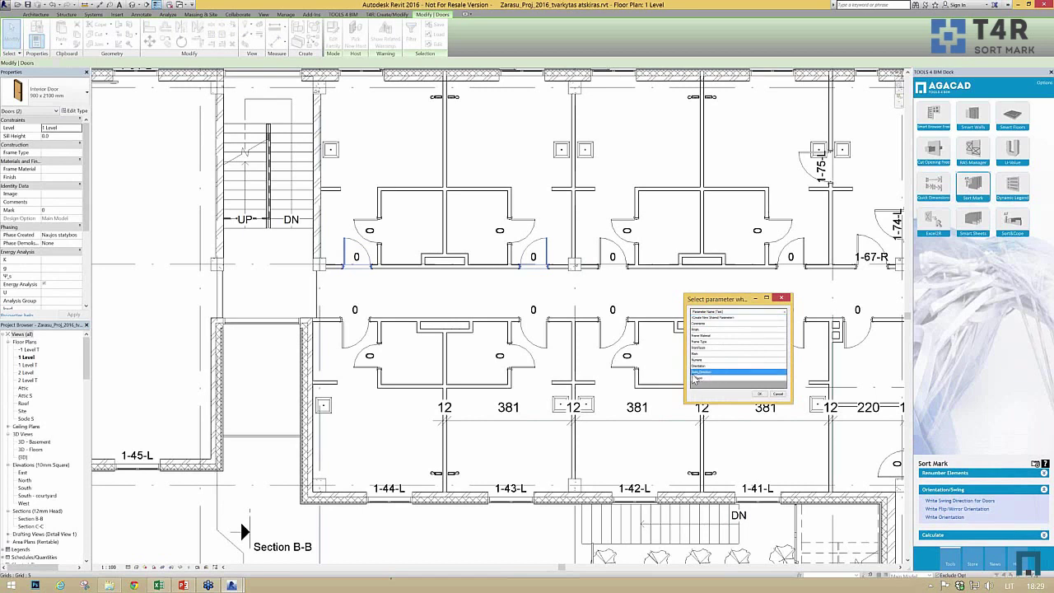
{"action": "left_click", "coordinate": [761, 394]}
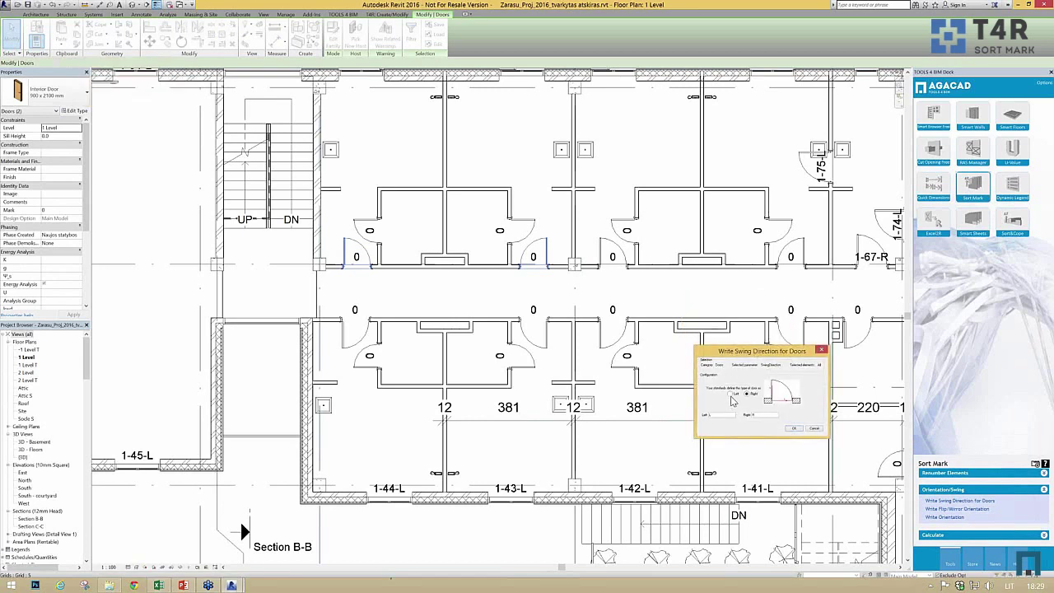
{"action": "left_click", "coordinate": [731, 395]}
{"action": "left_click", "coordinate": [792, 429]}
{"action": "left_click", "coordinate": [596, 326]}
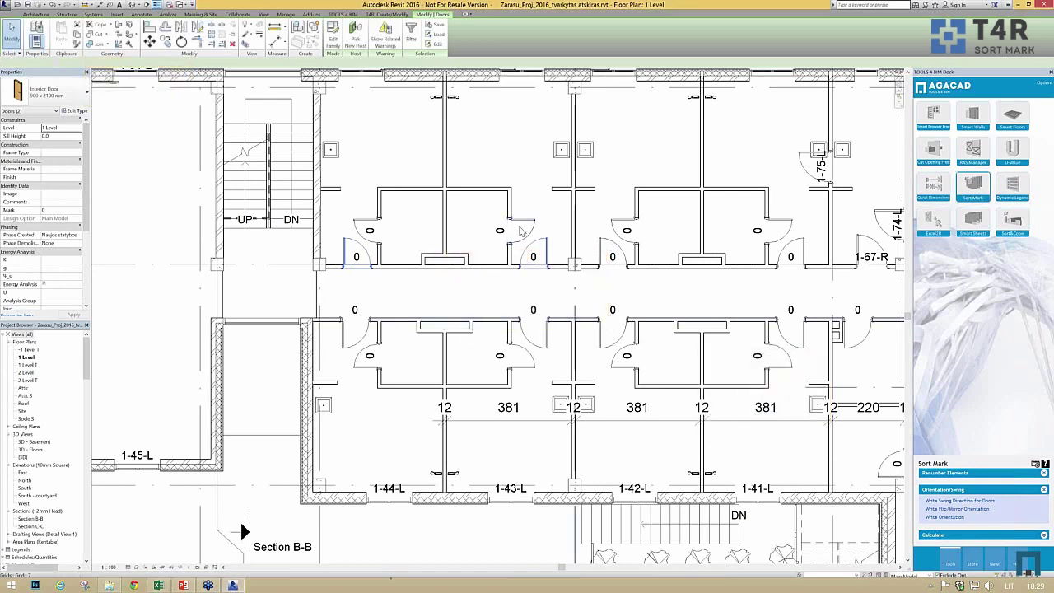
{"action": "left_click", "coordinate": [441, 288]}
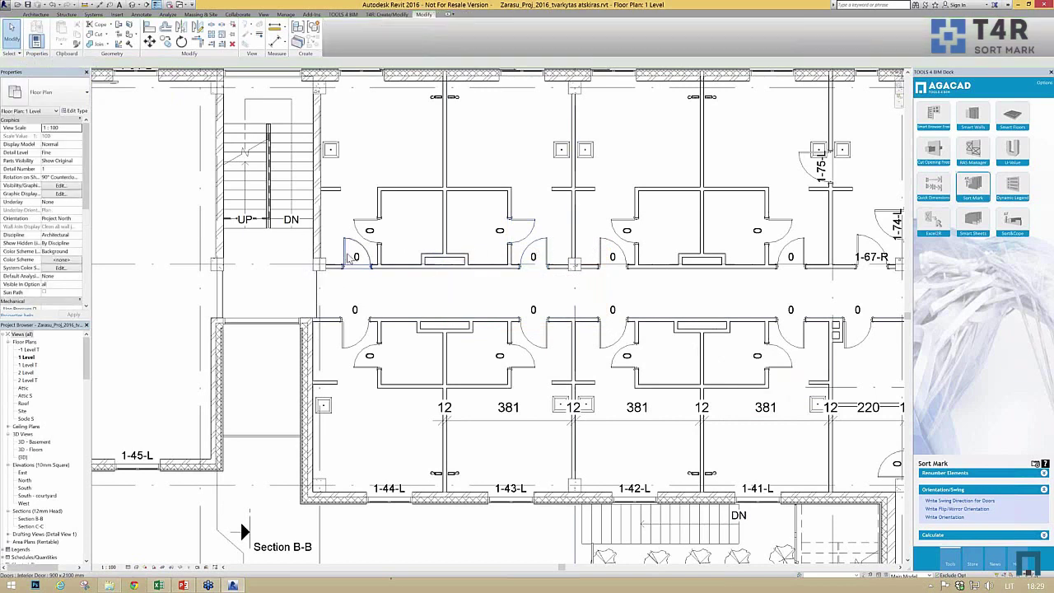
Start Sort Mark's Element Numbering for the Doors category, writing the result to the Mark parameter
{"action": "left_click", "coordinate": [955, 466]}
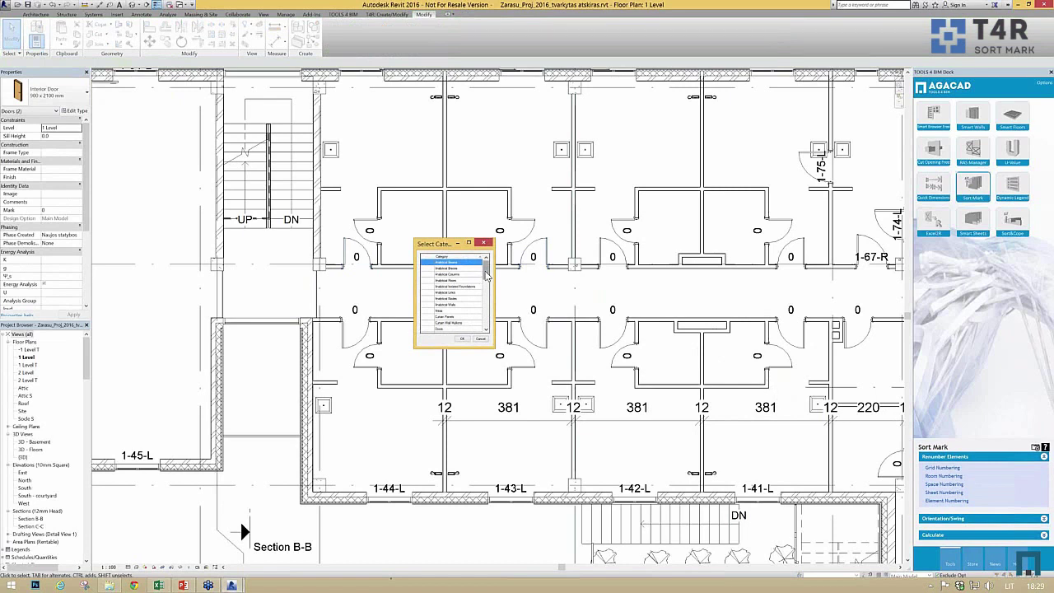
{"action": "scroll", "coordinate": [448, 305], "scroll_direction": "down", "scroll_amount": 10}
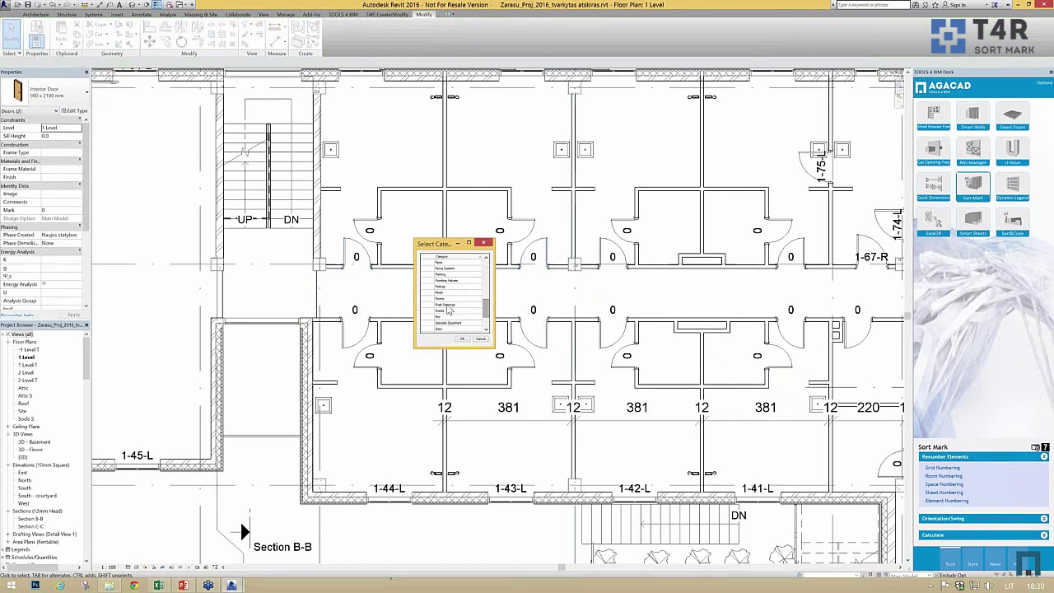
{"action": "left_click", "coordinate": [449, 306]}
{"action": "key", "text": "d"}
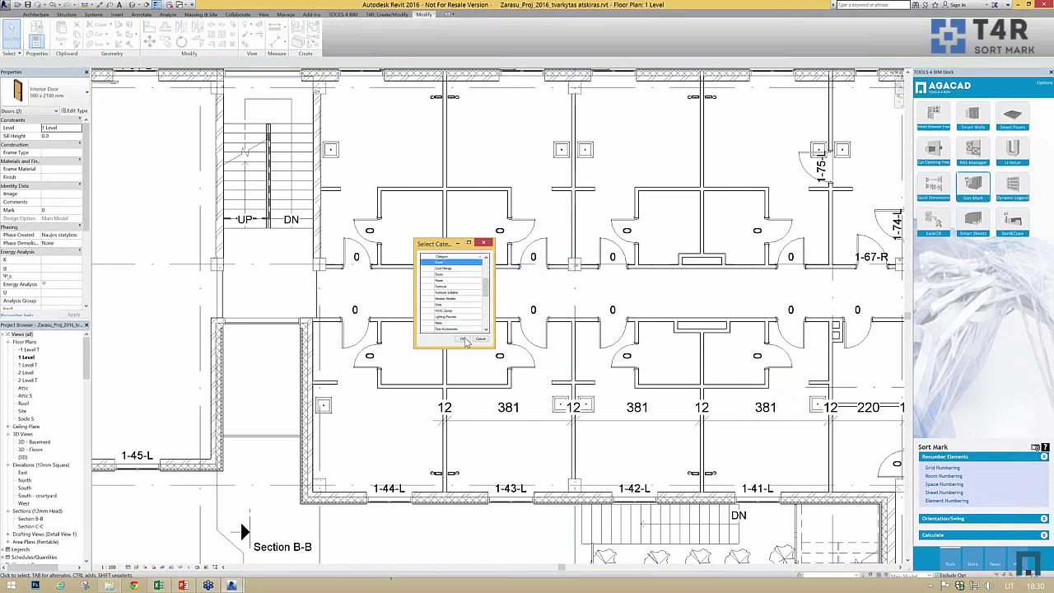
{"action": "left_click", "coordinate": [462, 339]}
{"action": "left_click", "coordinate": [425, 343]}
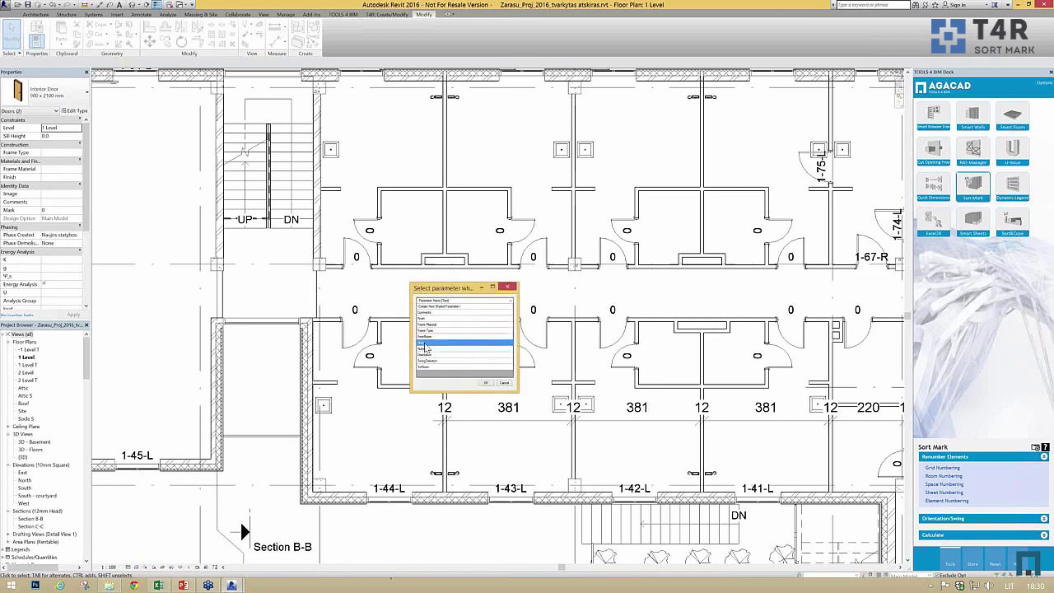
{"action": "left_click", "coordinate": [487, 383]}
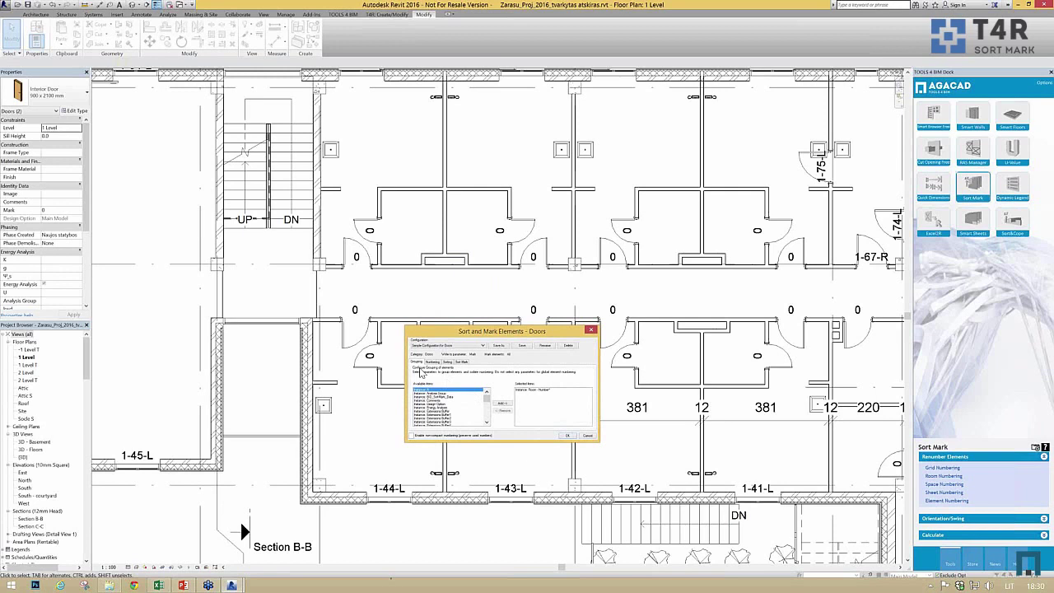
Replace the Room - Number grouping parameter with Level - Number from Name
{"action": "left_click", "coordinate": [531, 390]}
{"action": "left_click", "coordinate": [504, 409]}
{"action": "scroll", "coordinate": [443, 412], "scroll_direction": "down", "scroll_amount": 3}
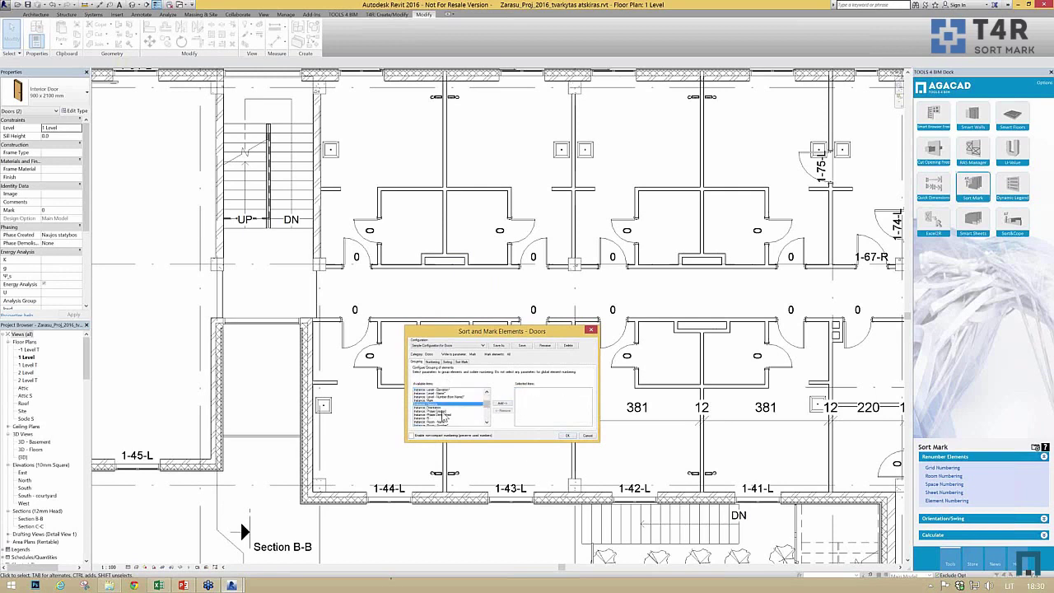
{"action": "left_click", "coordinate": [449, 408]}
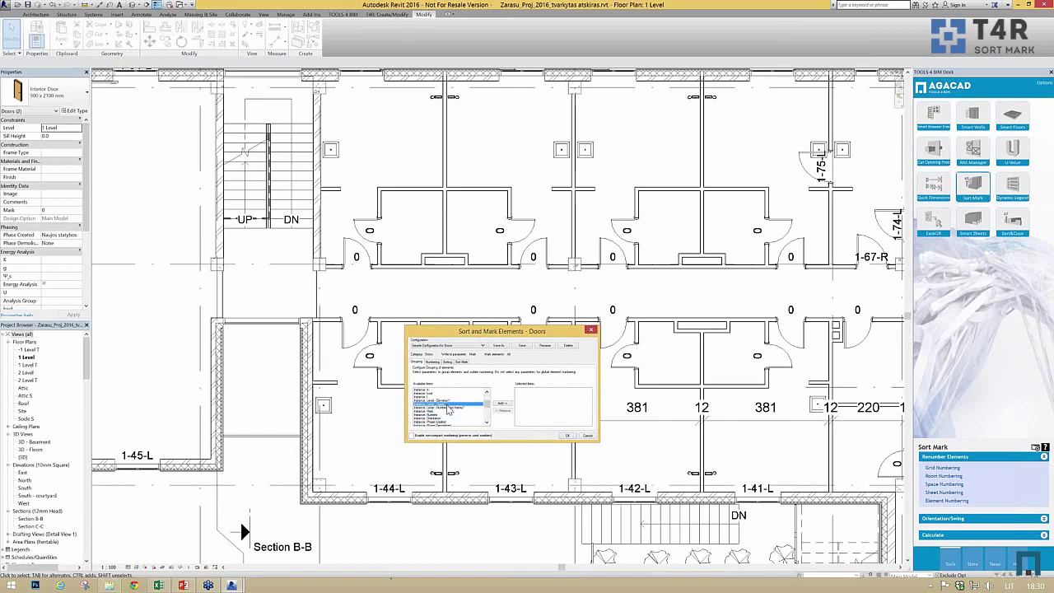
{"action": "left_click", "coordinate": [504, 403]}
Review the numbering settings and add an Element position parameter as the sorting criterion for the doors
{"action": "left_click", "coordinate": [431, 362]}
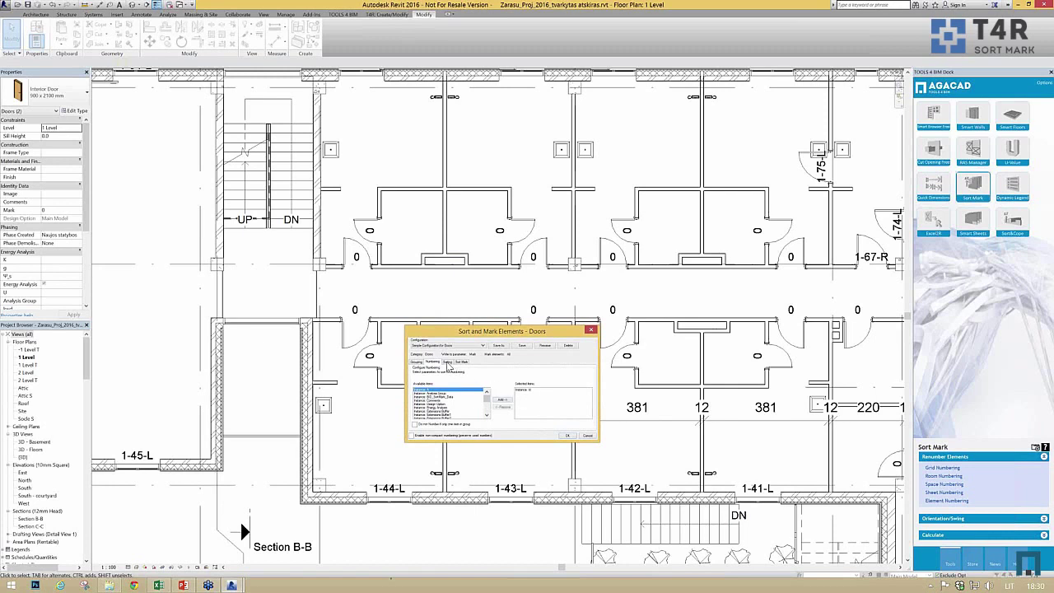
{"action": "left_click", "coordinate": [447, 363]}
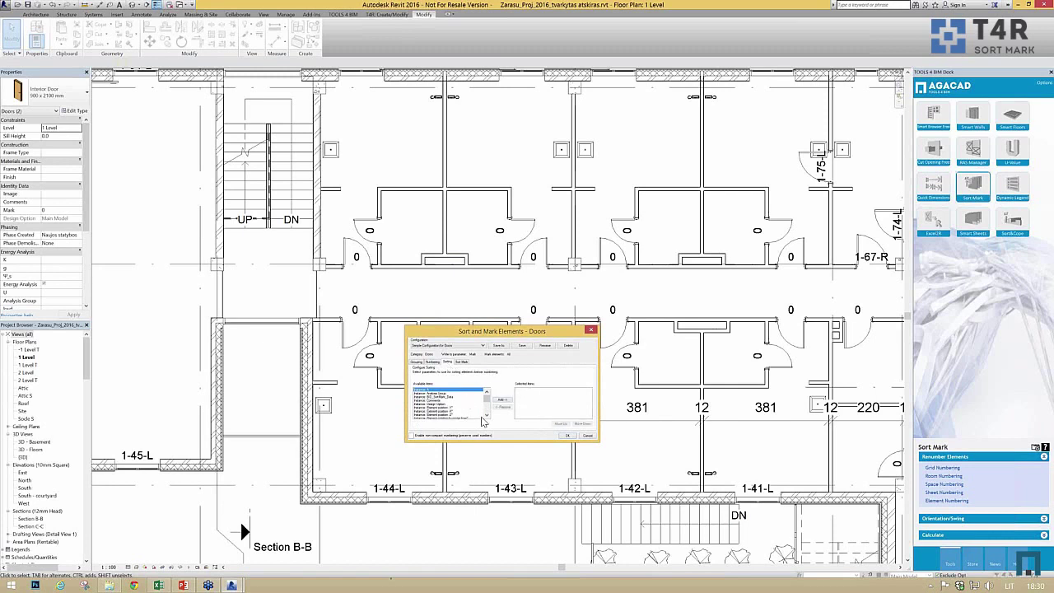
{"action": "scroll", "coordinate": [484, 420], "scroll_direction": "down", "scroll_amount": 2}
{"action": "left_click", "coordinate": [451, 414]}
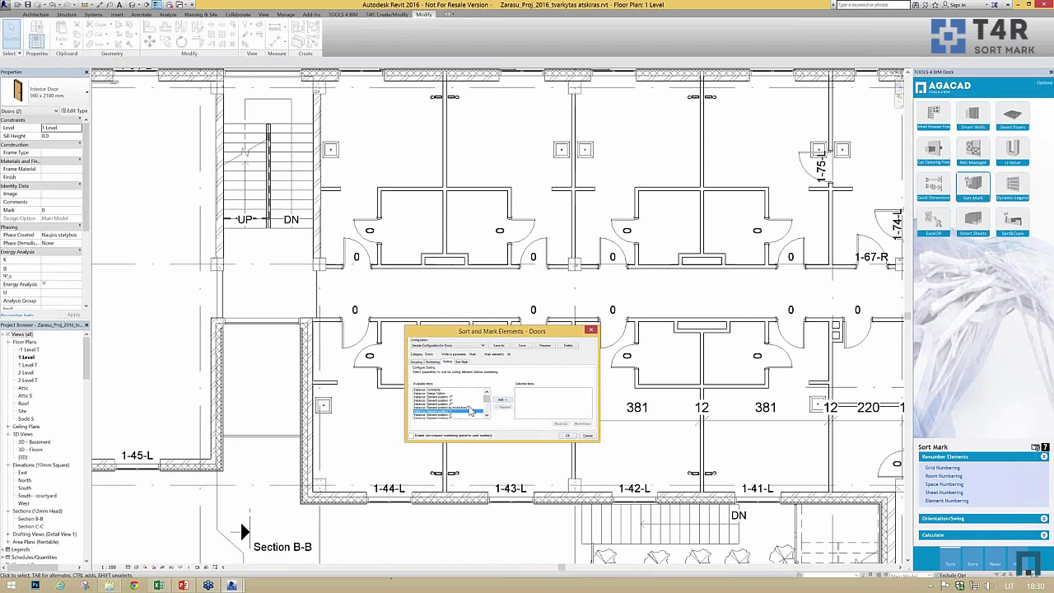
{"action": "left_click", "coordinate": [487, 417]}
{"action": "left_click", "coordinate": [486, 419]}
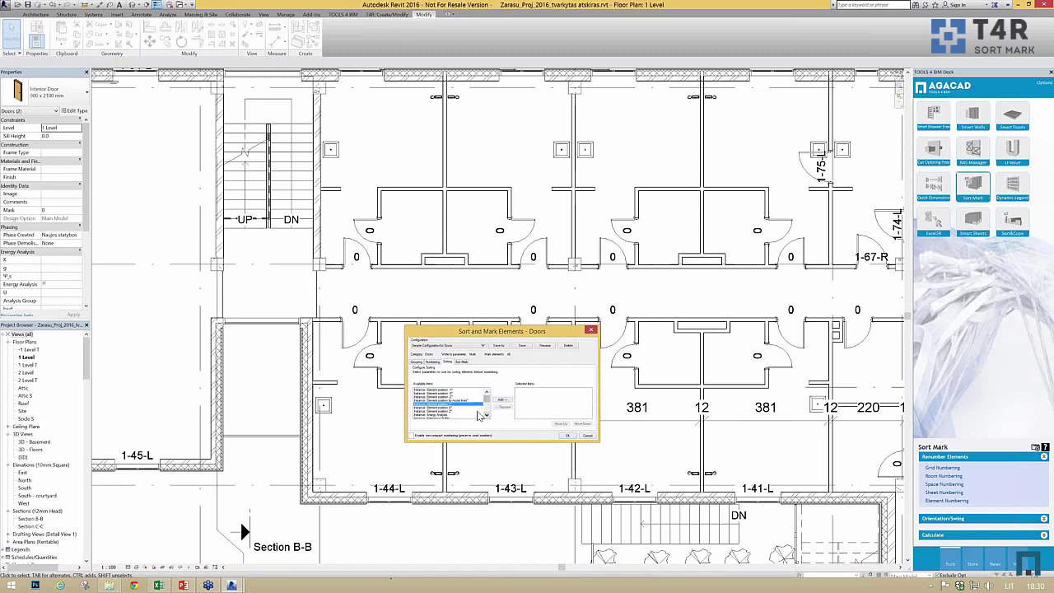
{"action": "left_click", "coordinate": [455, 407]}
{"action": "left_click", "coordinate": [501, 400]}
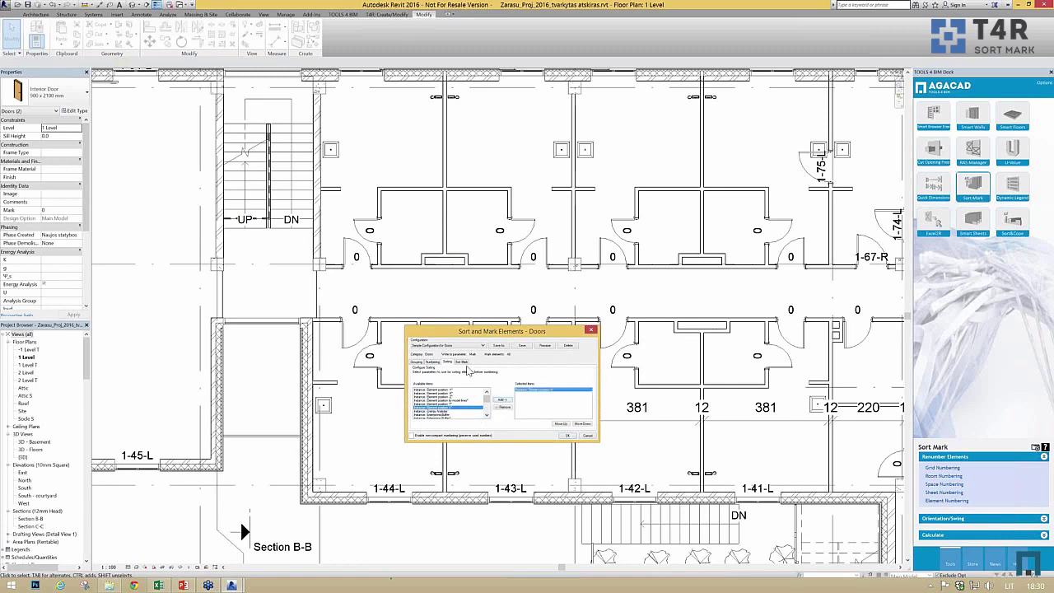
Put Level - Number from Name first in the mark with a "-" suffix and remove the Room - Number parameter
{"action": "left_click", "coordinate": [462, 363]}
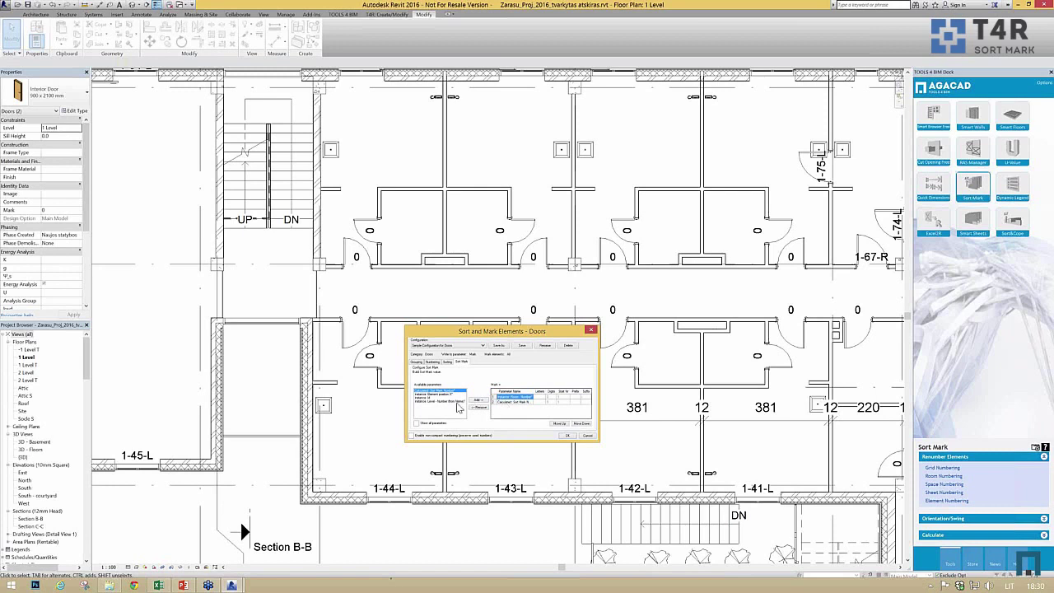
{"action": "left_click", "coordinate": [436, 401]}
{"action": "left_click", "coordinate": [478, 400]}
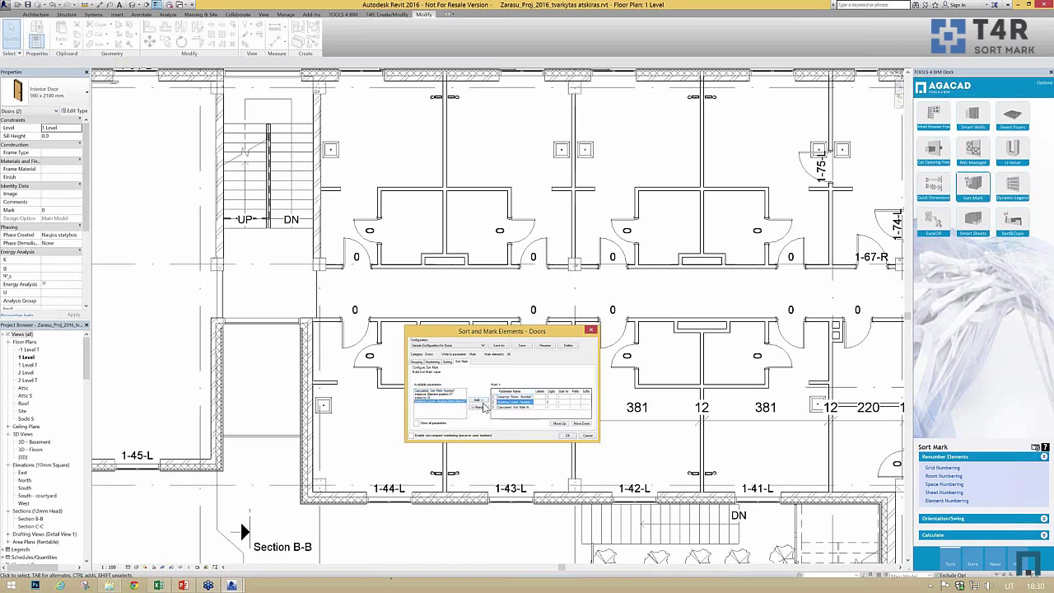
{"action": "left_click", "coordinate": [559, 424]}
{"action": "left_click", "coordinate": [587, 396]}
{"action": "left_click", "coordinate": [504, 403]}
{"action": "left_click", "coordinate": [479, 408]}
{"action": "left_click", "coordinate": [437, 397]}
{"action": "left_click", "coordinate": [477, 400]}
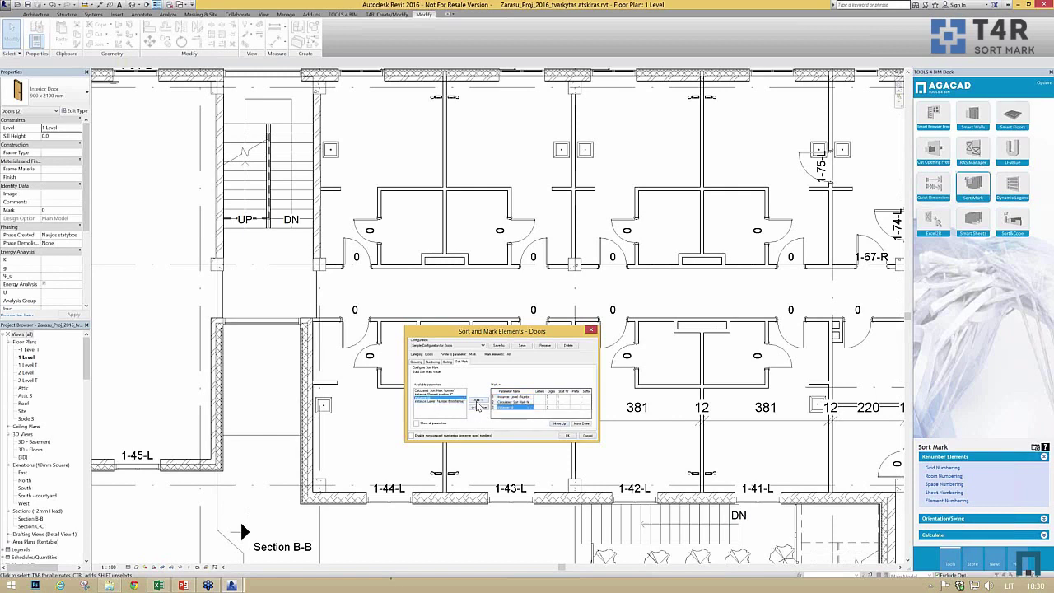
{"action": "left_click", "coordinate": [522, 402]}
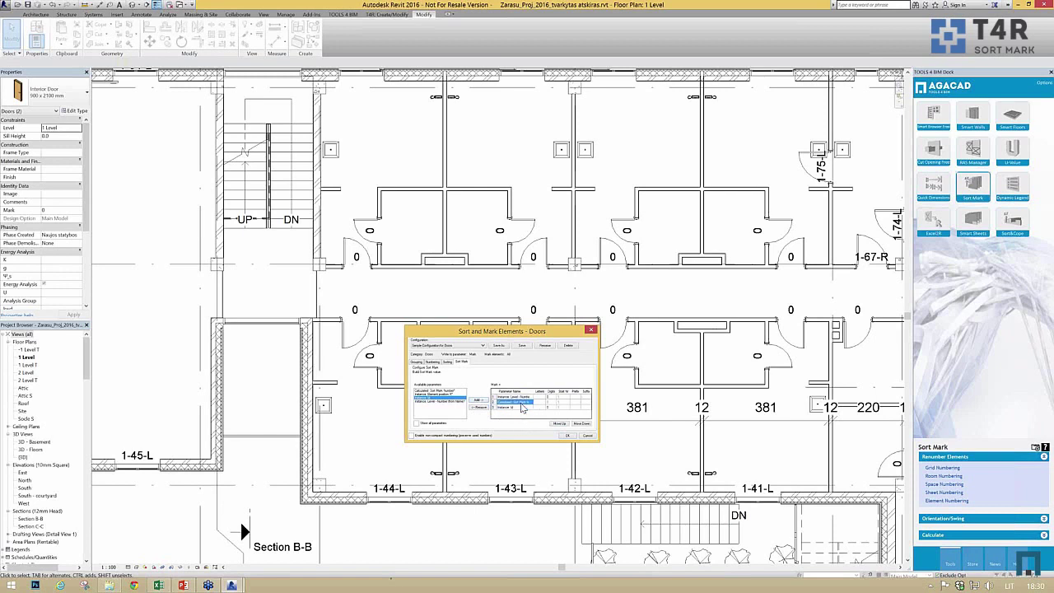
{"action": "left_click", "coordinate": [479, 409]}
Give the calculated Sort Mark Number a "-" suffix, append SwingDirection to the mark and run the door numbering
{"action": "left_click", "coordinate": [585, 401]}
{"action": "left_click", "coordinate": [417, 422]}
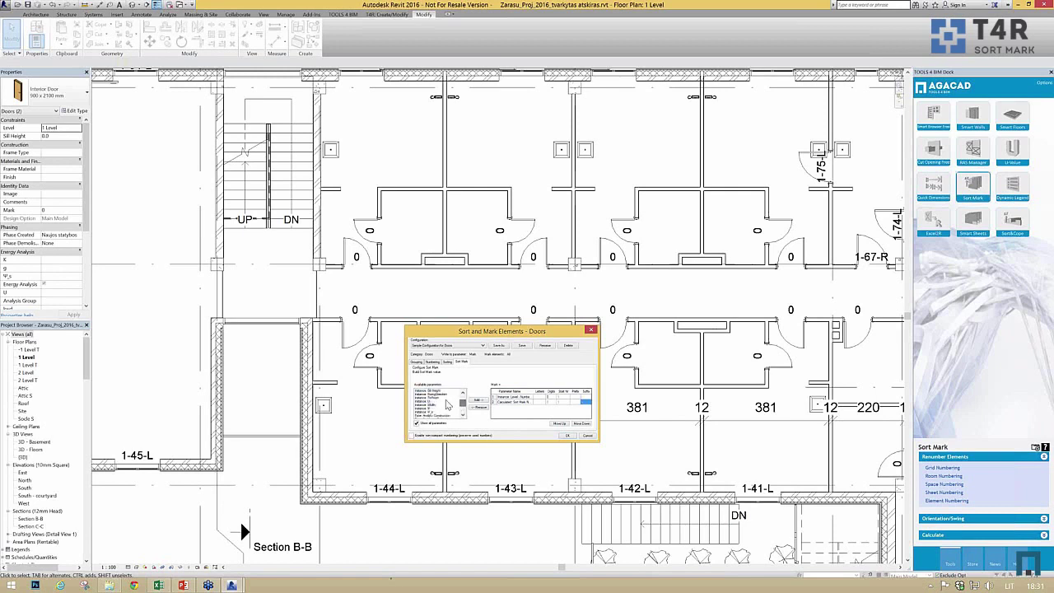
{"action": "left_click", "coordinate": [436, 393]}
{"action": "left_click", "coordinate": [476, 400]}
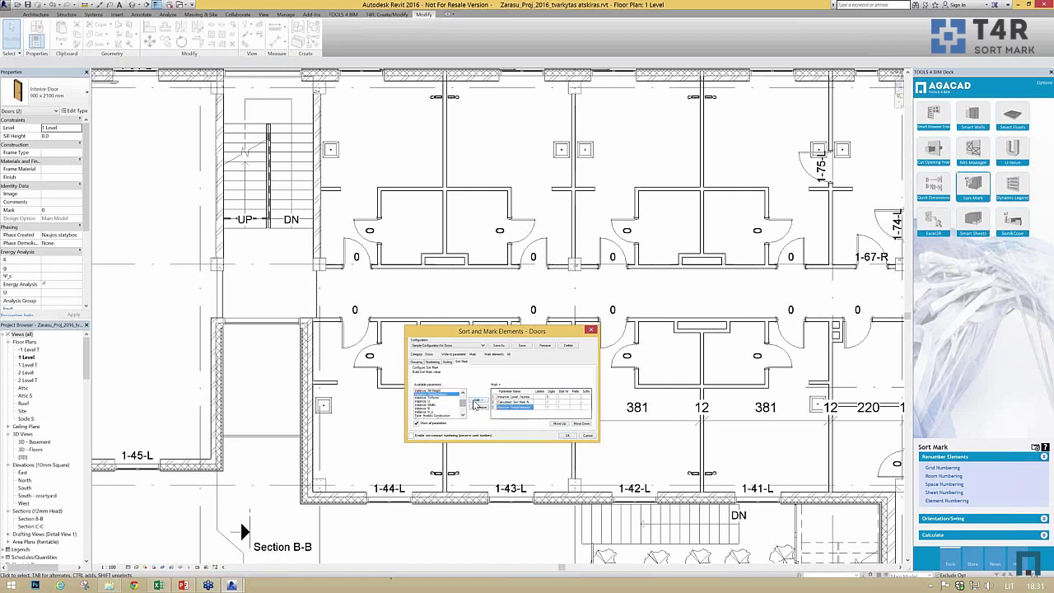
{"action": "left_click", "coordinate": [565, 435]}
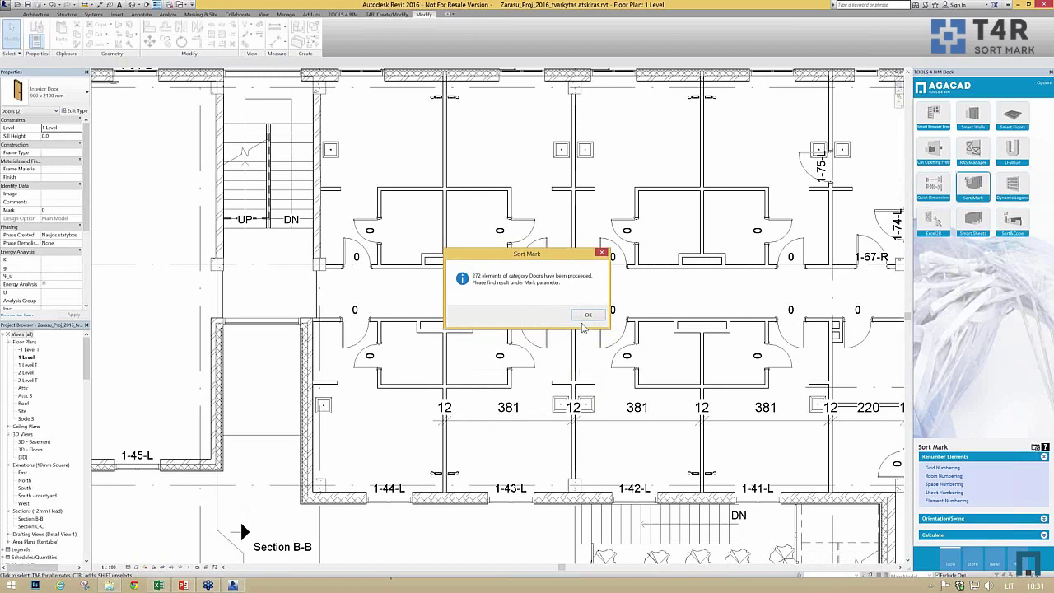
{"action": "left_click", "coordinate": [585, 317]}
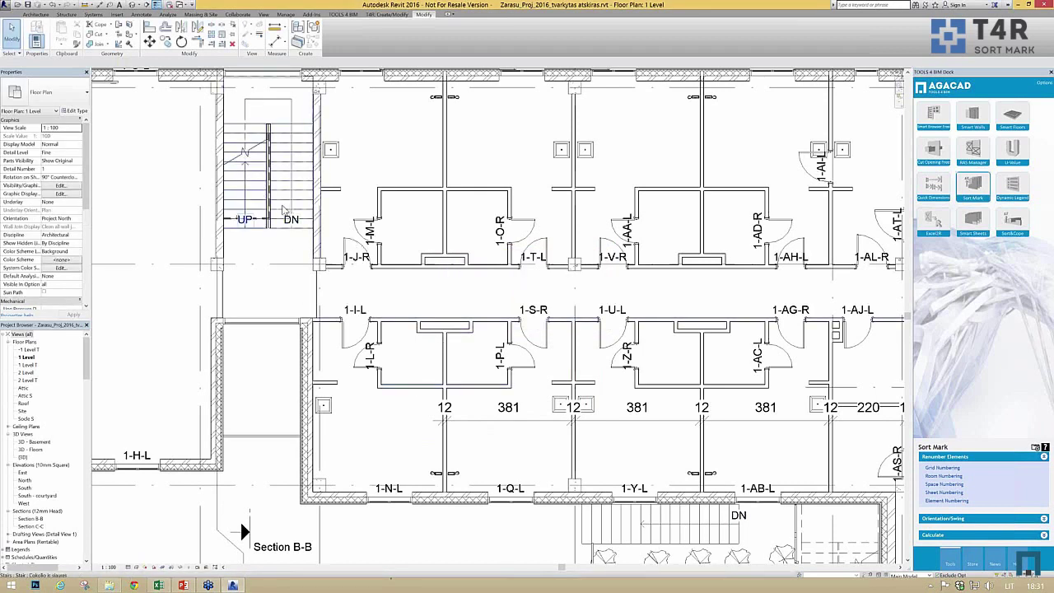
Check the new door marks around the corridor on 1 Level and in the 2 Level floor plan
{"action": "middle_click_drag", "start_coordinate": [494, 288], "coordinate": [477, 292]}
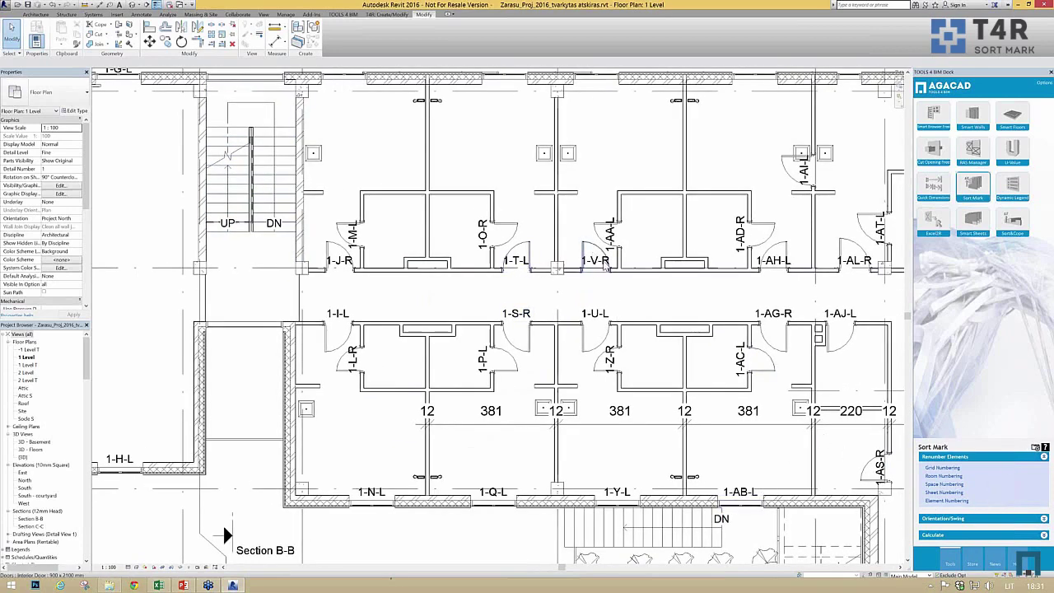
{"action": "left_click", "coordinate": [602, 273]}
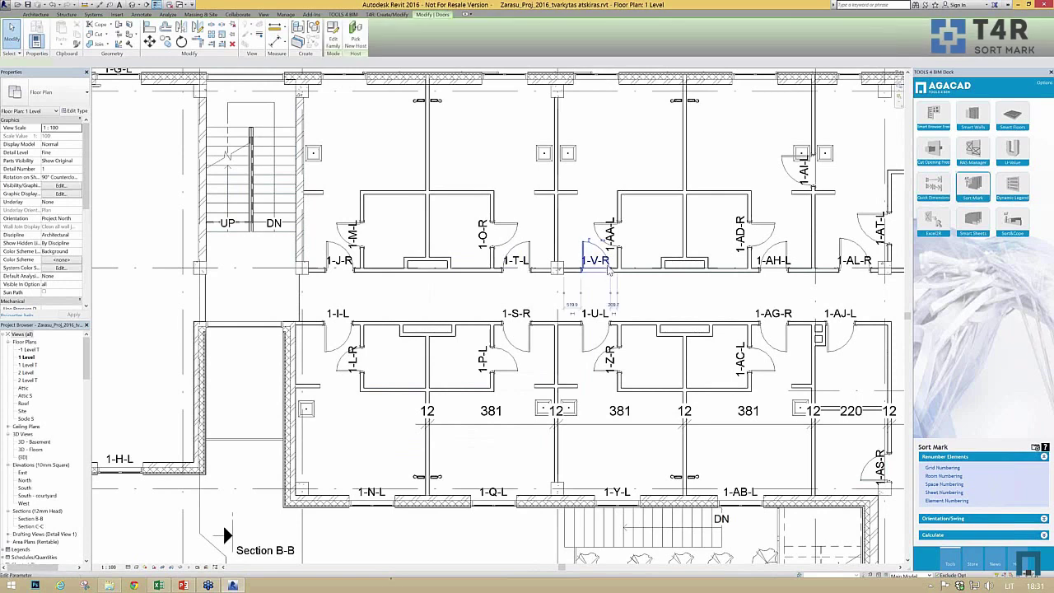
{"action": "left_click", "coordinate": [539, 254], "text": "ctrl"}
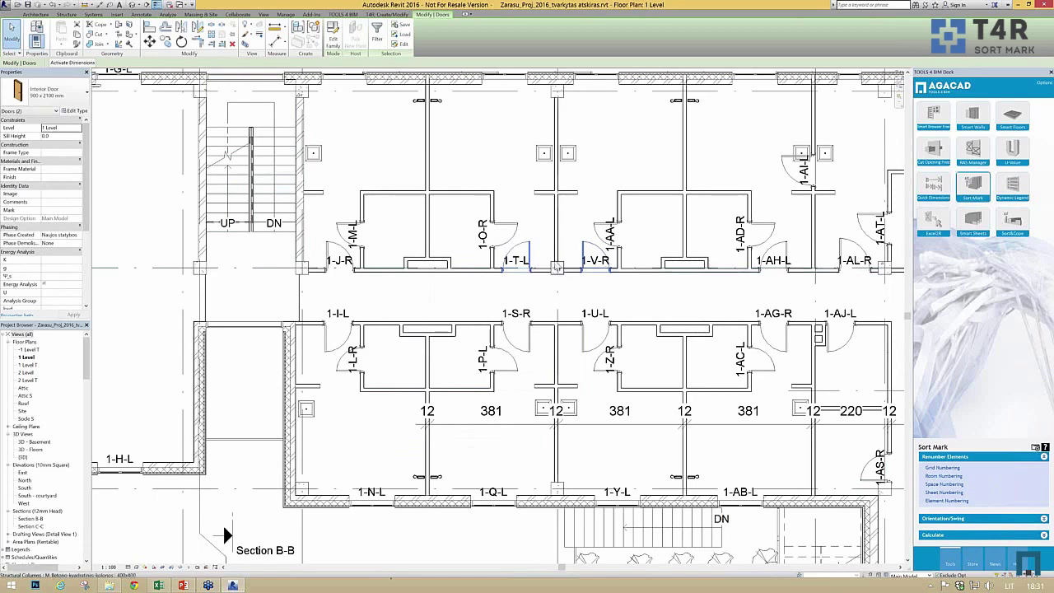
{"action": "double_click", "coordinate": [26, 372]}
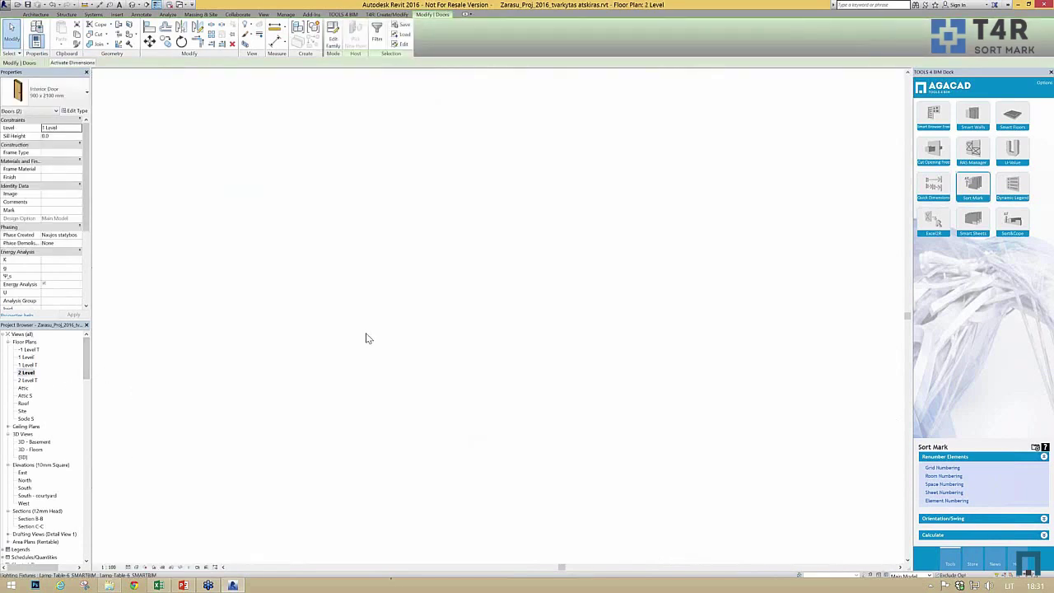
{"action": "scroll", "coordinate": [323, 257], "scroll_direction": "up", "scroll_amount": 3}
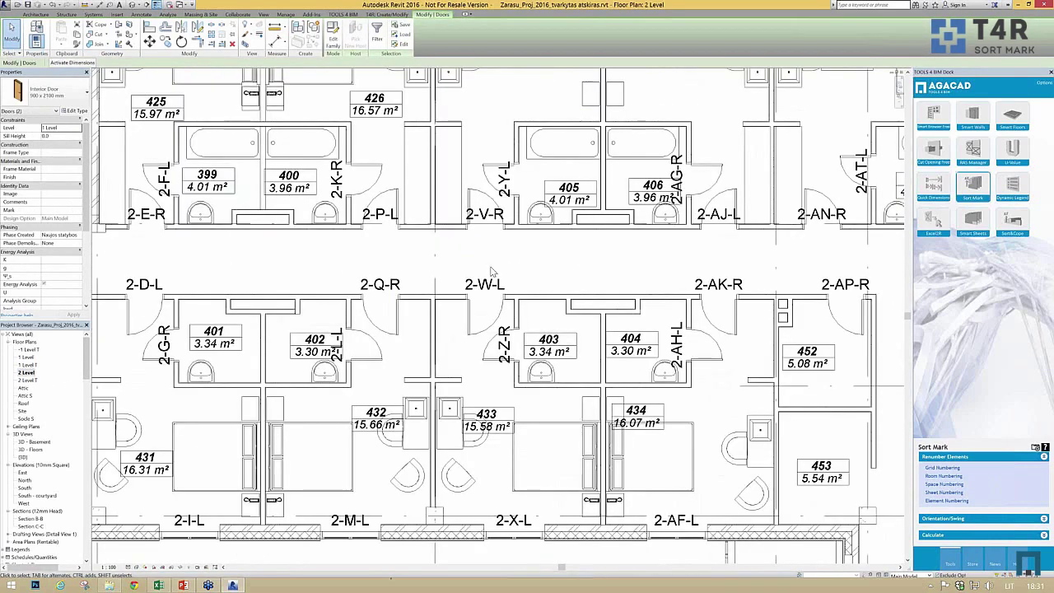
{"action": "scroll", "coordinate": [386, 262], "scroll_direction": "down", "scroll_amount": 3}
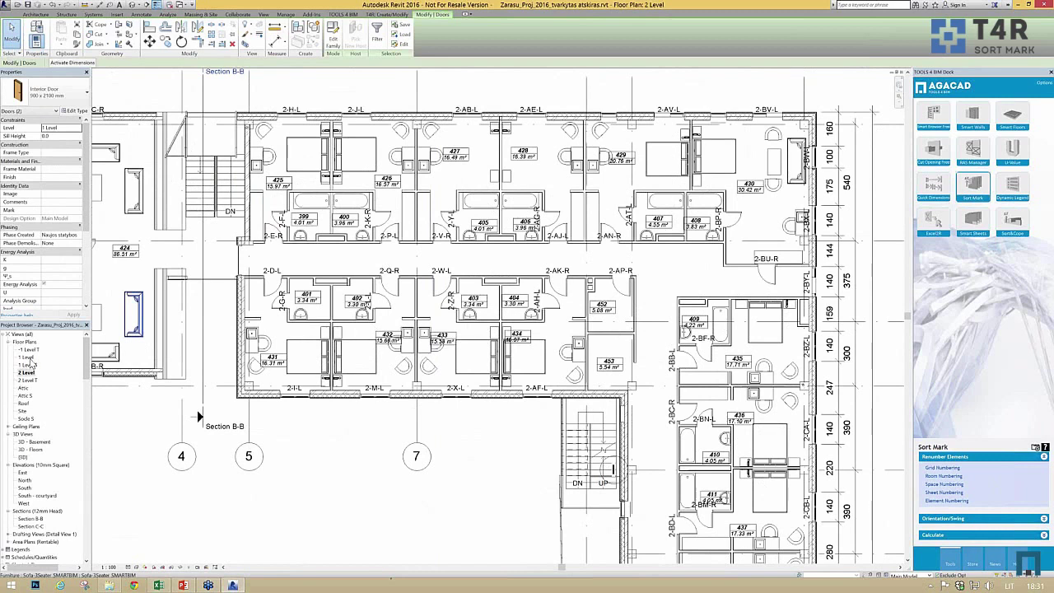
Open the Door Legend view from the project's legends
{"action": "left_click", "coordinate": [25, 488]}
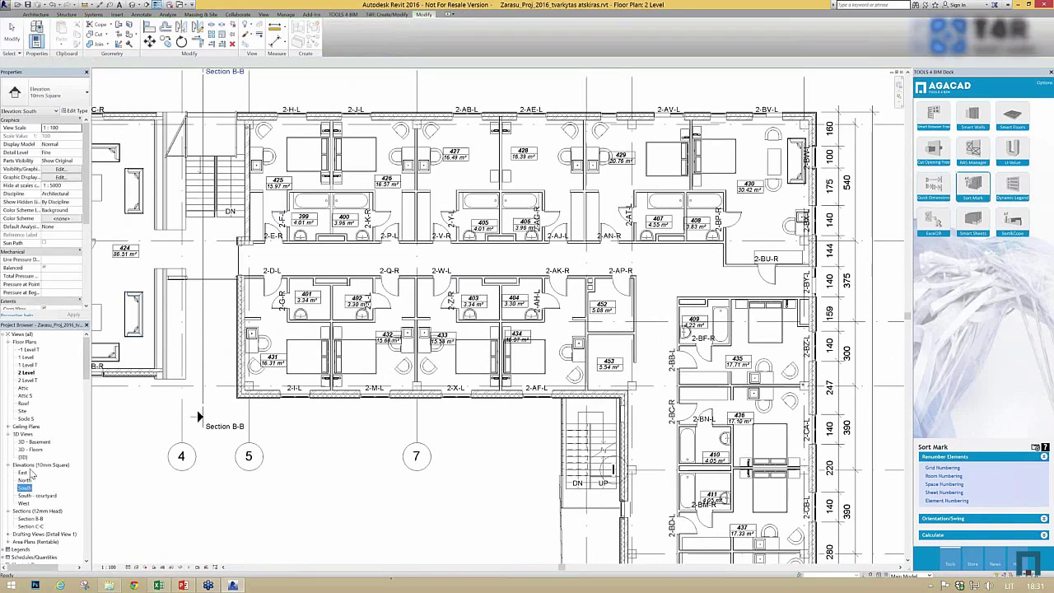
{"action": "scroll", "coordinate": [28, 494], "scroll_direction": "down", "scroll_amount": 2}
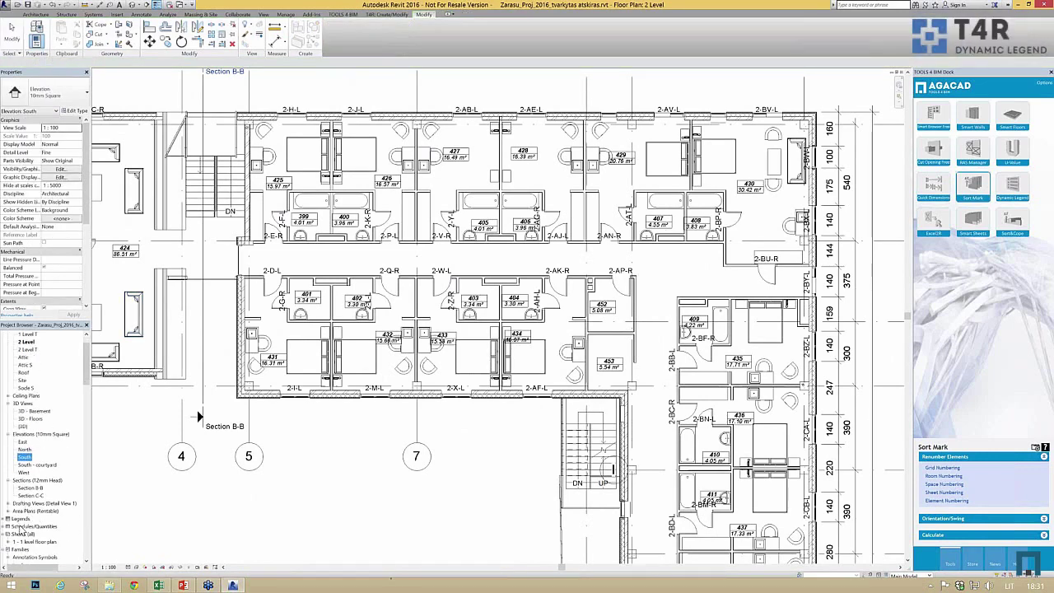
{"action": "double_click", "coordinate": [20, 519]}
{"action": "double_click", "coordinate": [25, 496]}
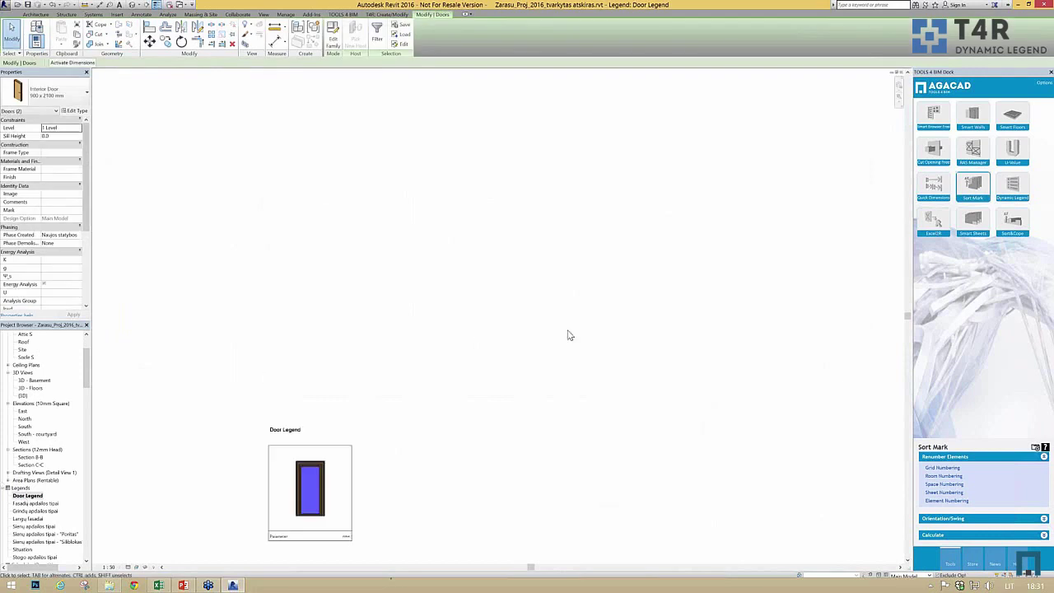
{"action": "middle_click_drag", "start_coordinate": [457, 356], "coordinate": [485, 382]}
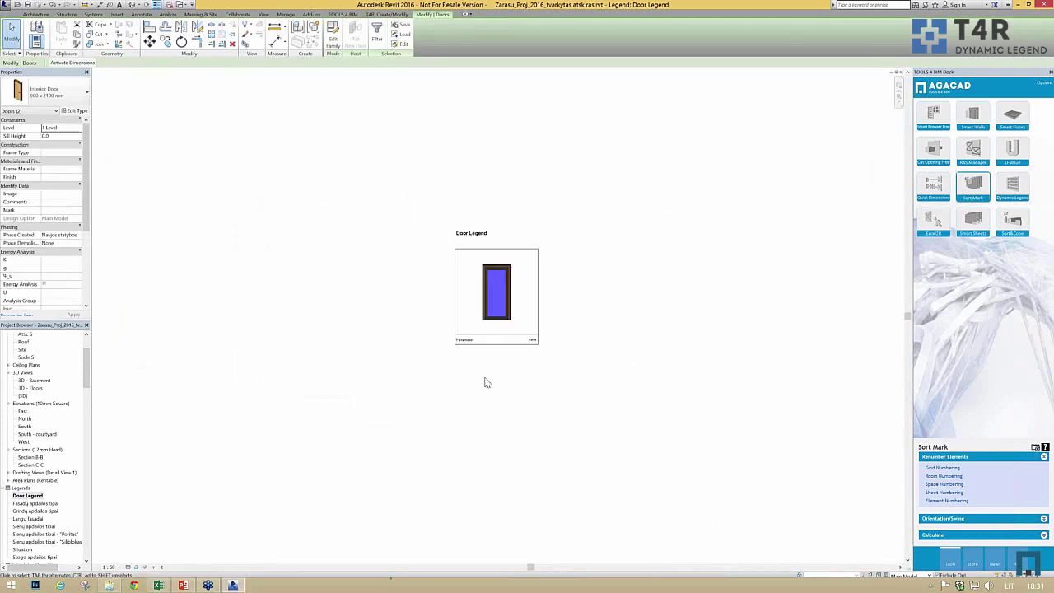
Examine the Door Legend template's title, door component, frame lines and Parameter/Value row
{"action": "scroll", "coordinate": [485, 381], "scroll_direction": "up", "scroll_amount": 2}
{"action": "middle_click_drag", "start_coordinate": [440, 223], "coordinate": [423, 218]}
{"action": "left_click_drag", "start_coordinate": [410, 151], "coordinate": [708, 395]}
{"action": "left_click", "coordinate": [726, 375]}
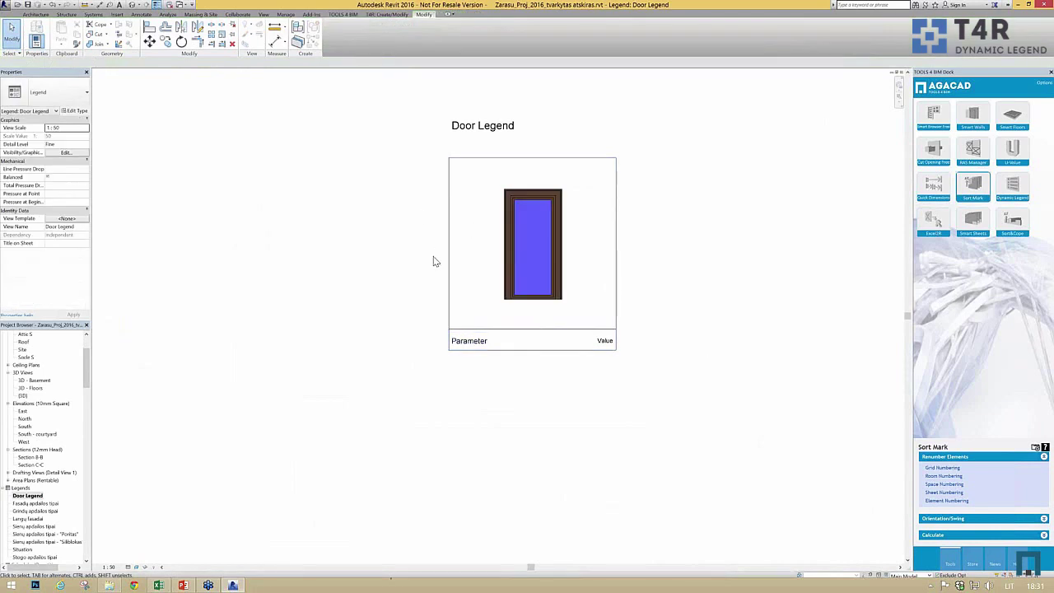
{"action": "middle_click_drag", "start_coordinate": [563, 254], "coordinate": [433, 276]}
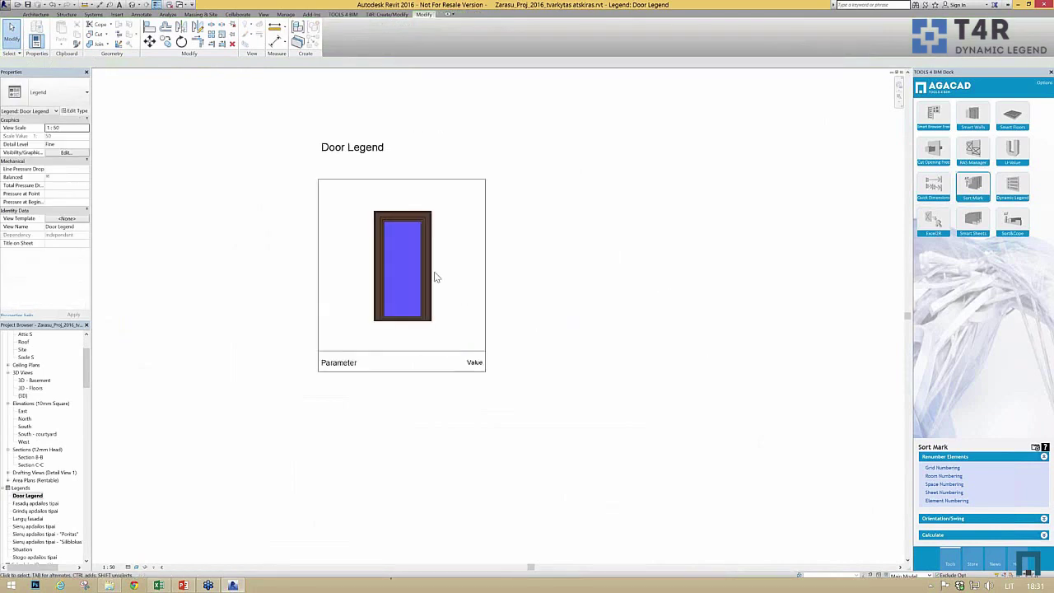
{"action": "scroll", "coordinate": [363, 231], "scroll_direction": "down", "scroll_amount": 2}
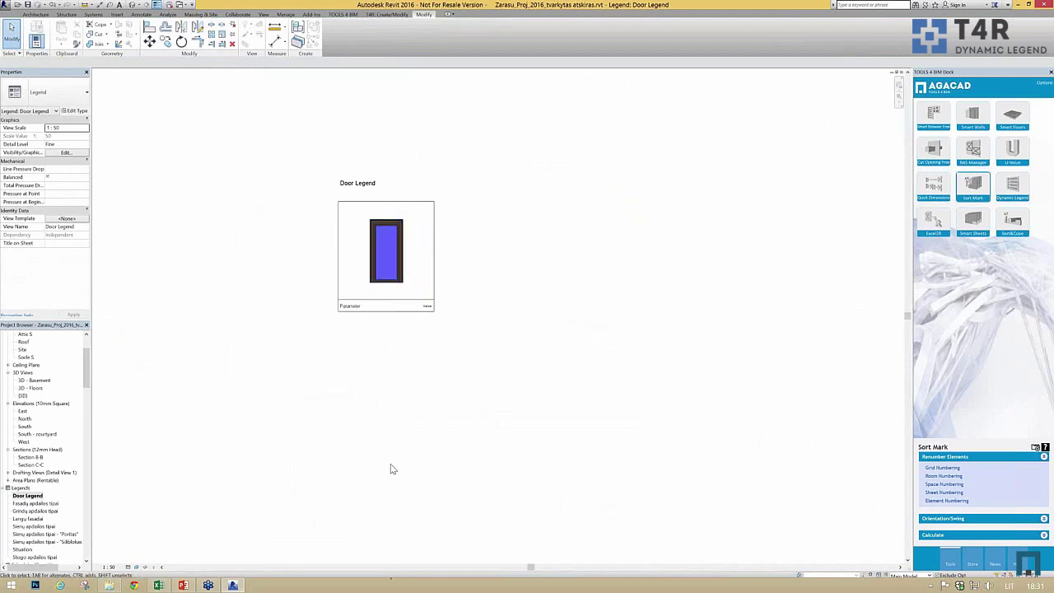
{"action": "scroll", "coordinate": [402, 253], "scroll_direction": "up", "scroll_amount": 2}
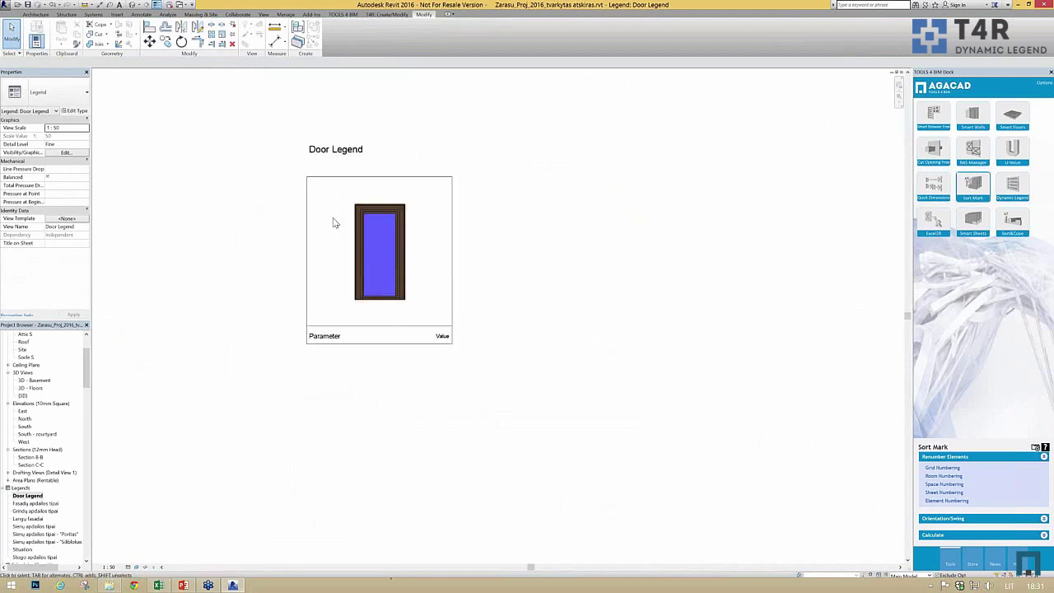
{"action": "left_click_drag", "start_coordinate": [319, 167], "coordinate": [293, 203]}
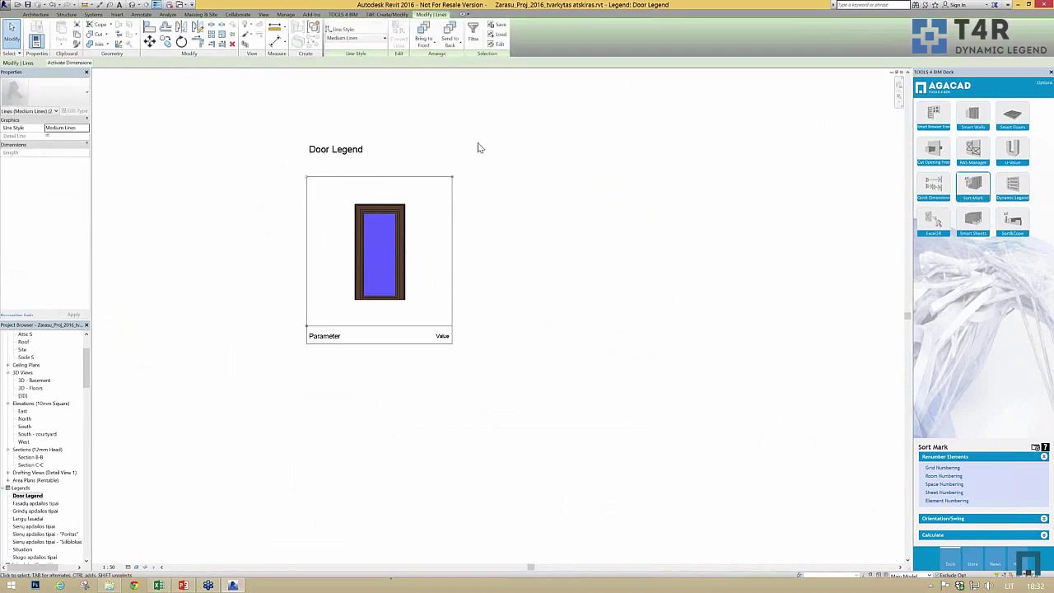
Inspect the template's door legend component, the Legend Component annotation option, the Parameter text note and the Value annotation
{"action": "key", "text": "Escape"}
{"action": "left_click", "coordinate": [396, 249]}
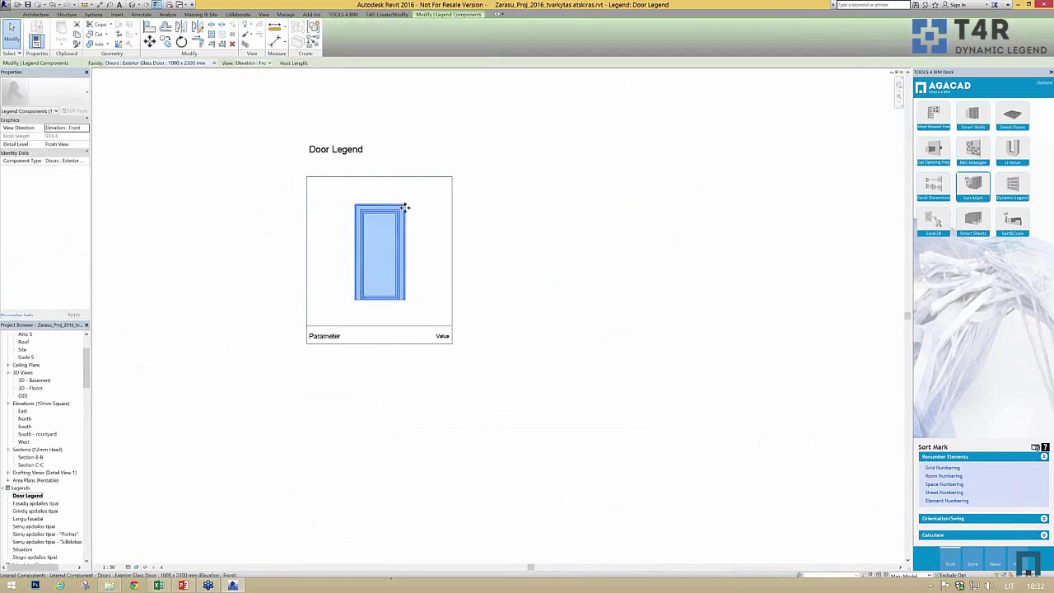
{"action": "left_click", "coordinate": [141, 15]}
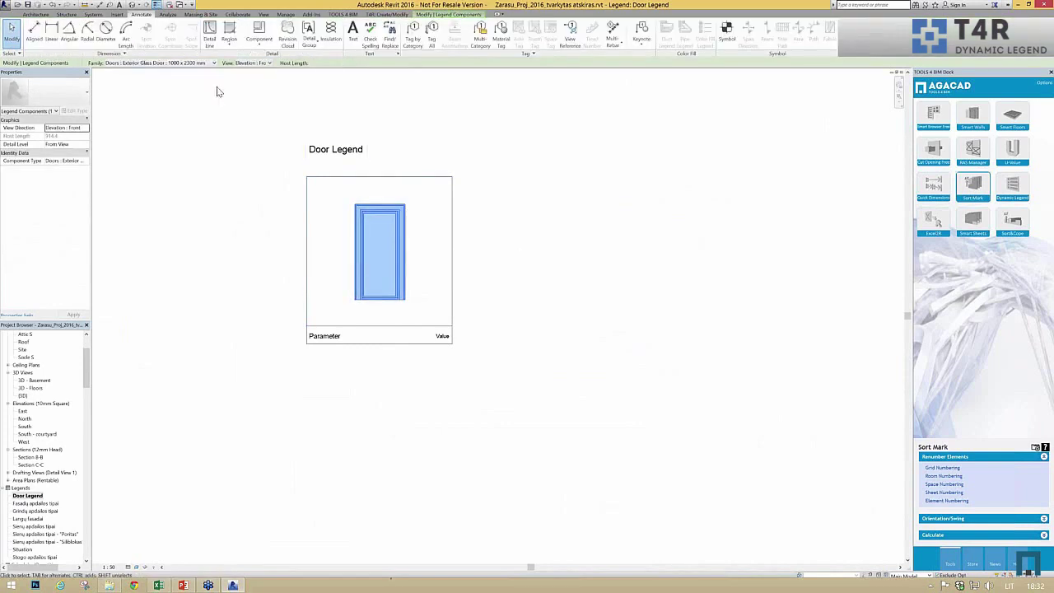
{"action": "left_click", "coordinate": [260, 41]}
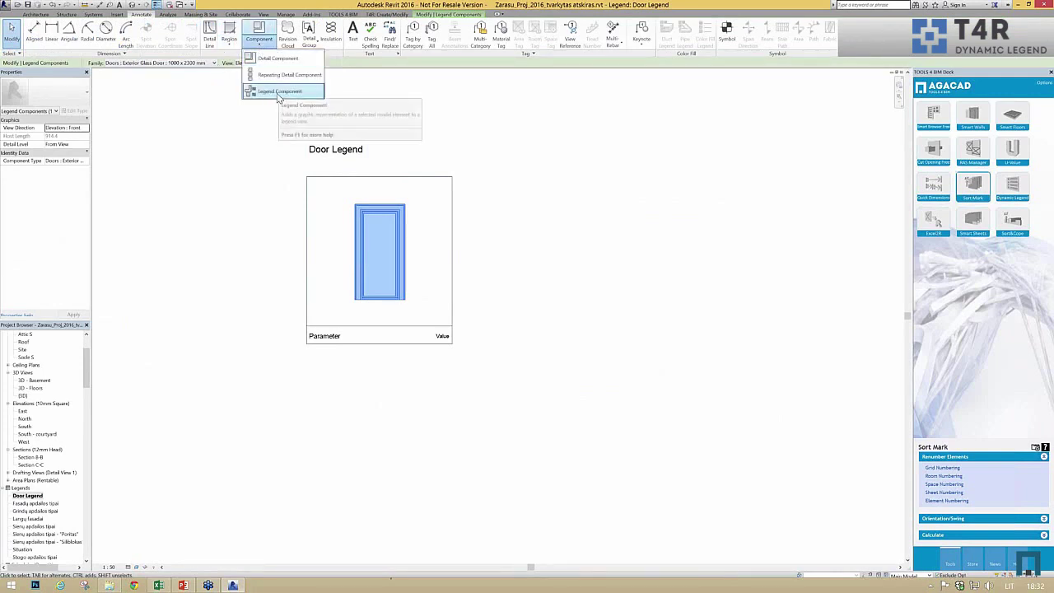
{"action": "left_click", "coordinate": [325, 336]}
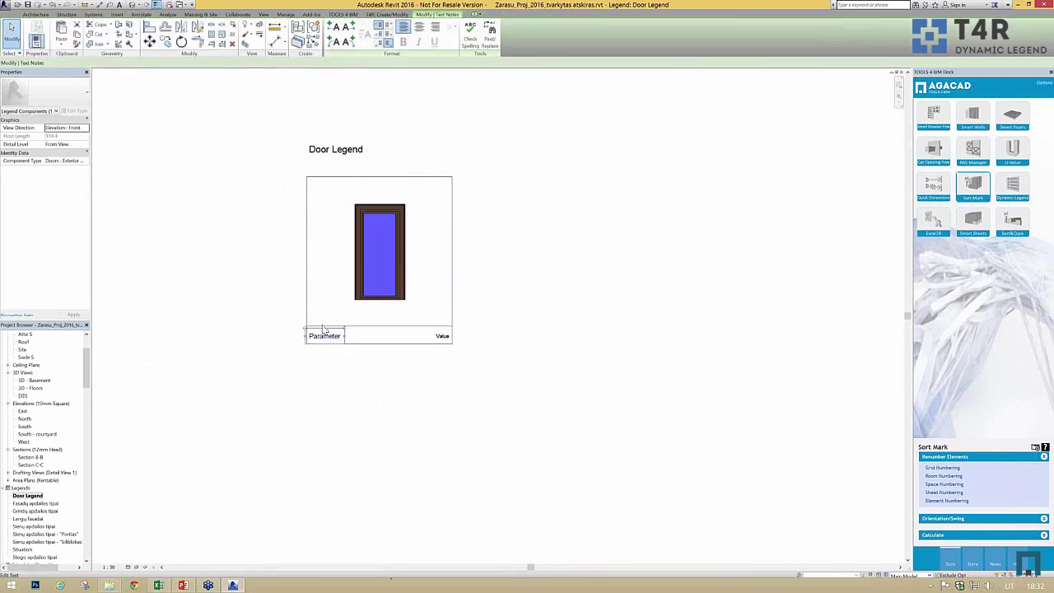
{"action": "left_click", "coordinate": [440, 335]}
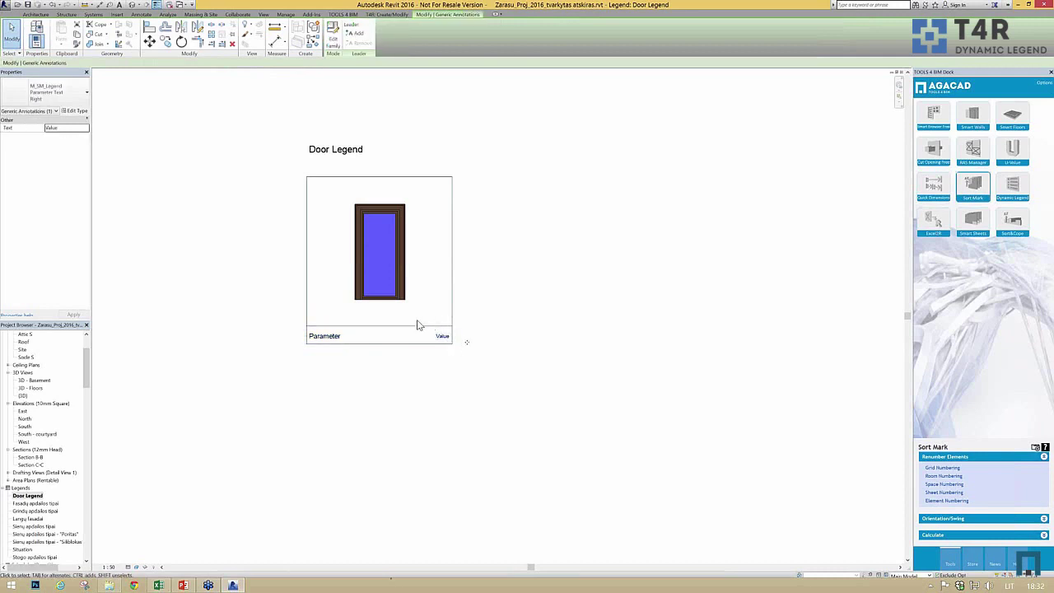
{"action": "left_click", "coordinate": [574, 285]}
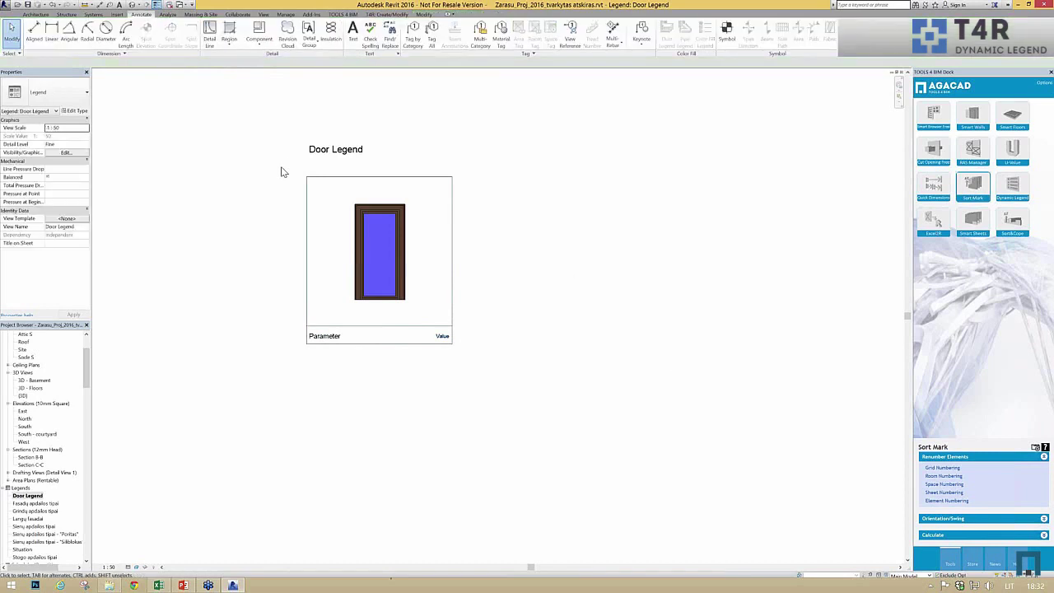
Select the door template block with its Parameter/Value row and start Create / Edit Legend in Dynamic Legend
{"action": "left_click_drag", "start_coordinate": [566, 466], "coordinate": [551, 405]}
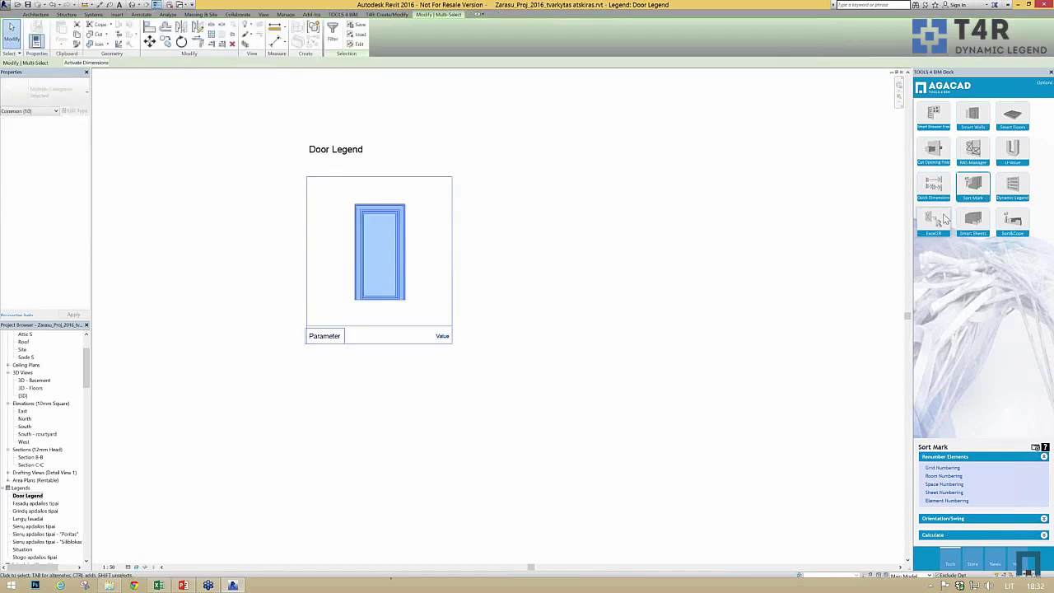
{"action": "left_click", "coordinate": [1013, 185]}
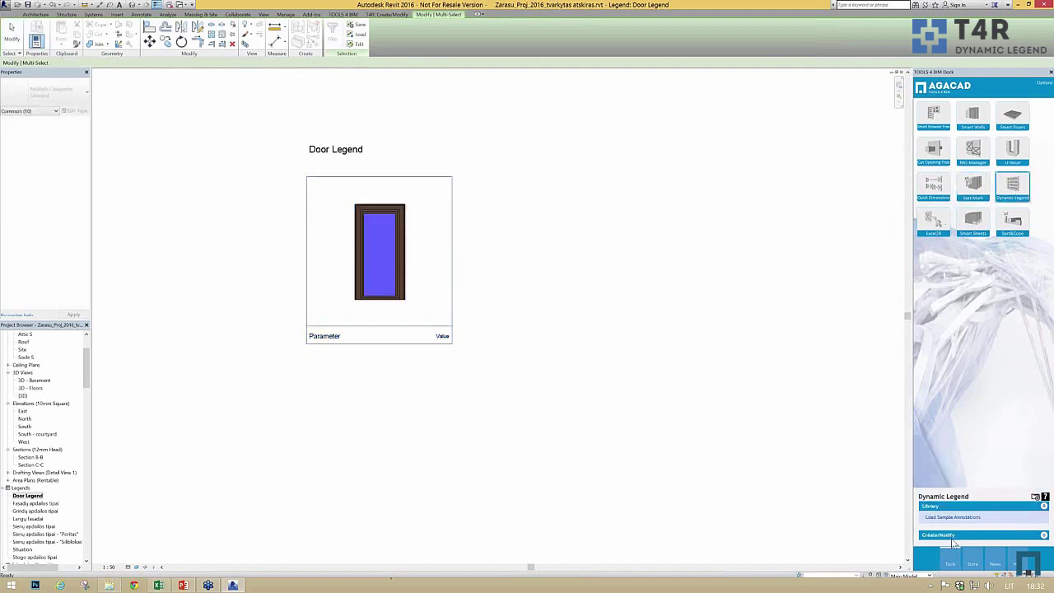
{"action": "left_click", "coordinate": [948, 535]}
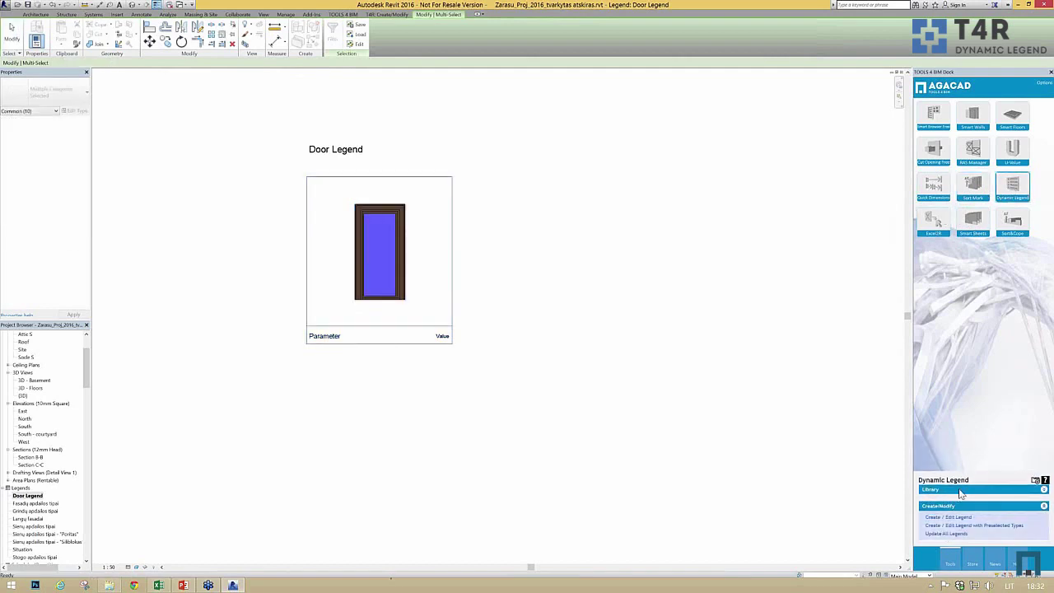
{"action": "left_click", "coordinate": [947, 517]}
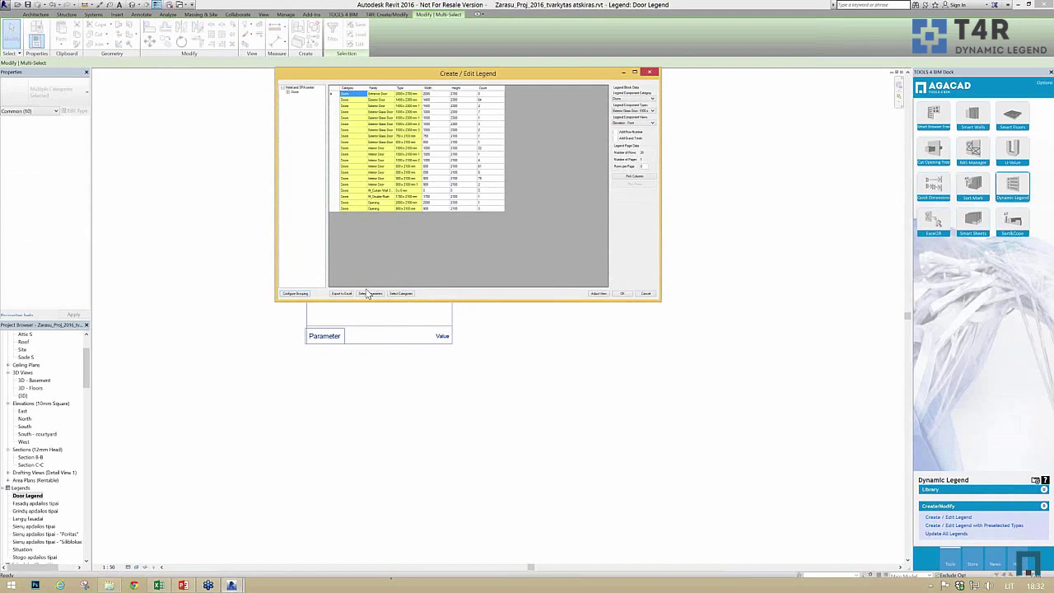
Add the Mark parameter to the legend's selected fields and place it above Count
{"action": "left_click", "coordinate": [369, 294]}
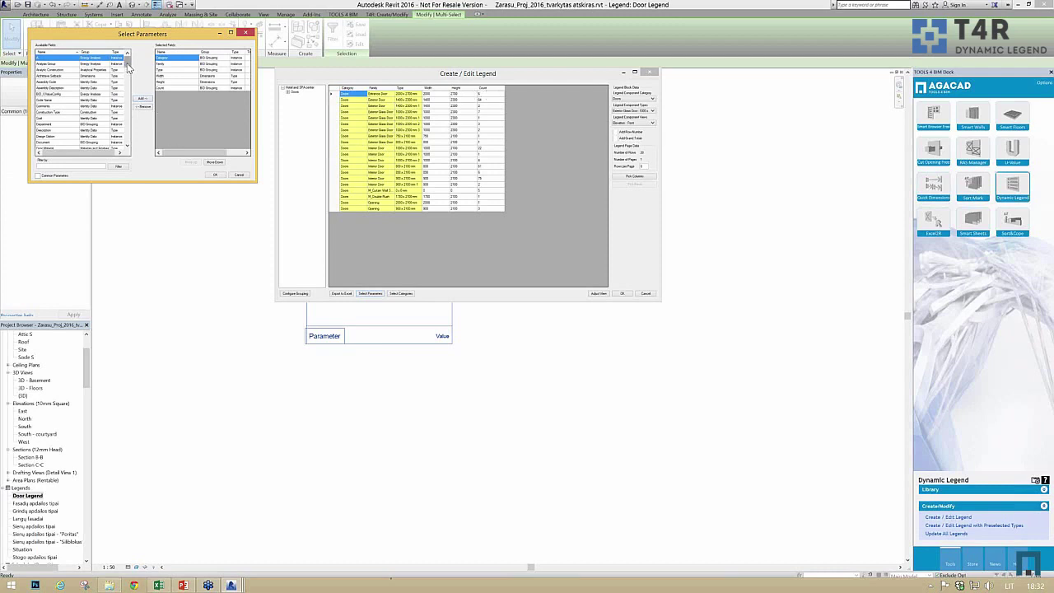
{"action": "scroll", "coordinate": [127, 69], "scroll_direction": "down", "scroll_amount": 1}
{"action": "left_click_drag", "start_coordinate": [127, 70], "coordinate": [125, 102]}
{"action": "left_click", "coordinate": [48, 118]}
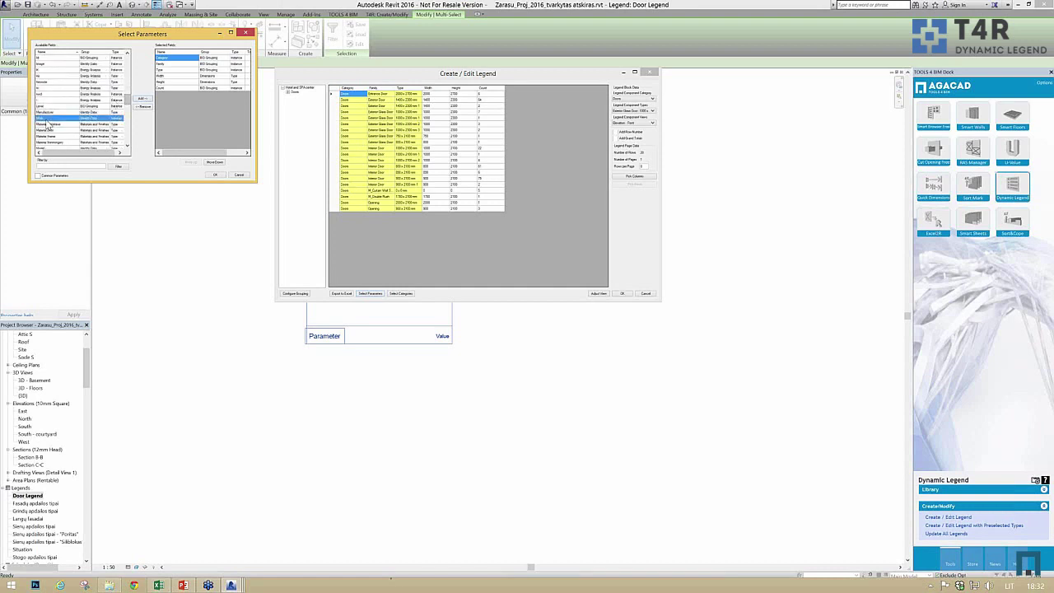
{"action": "left_click", "coordinate": [142, 98]}
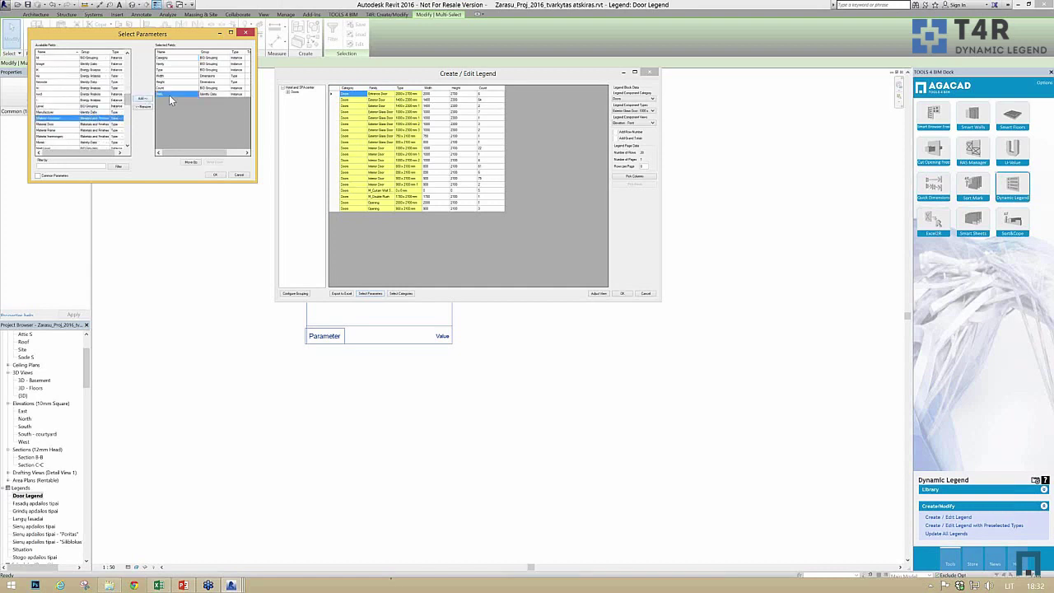
{"action": "left_click", "coordinate": [190, 162]}
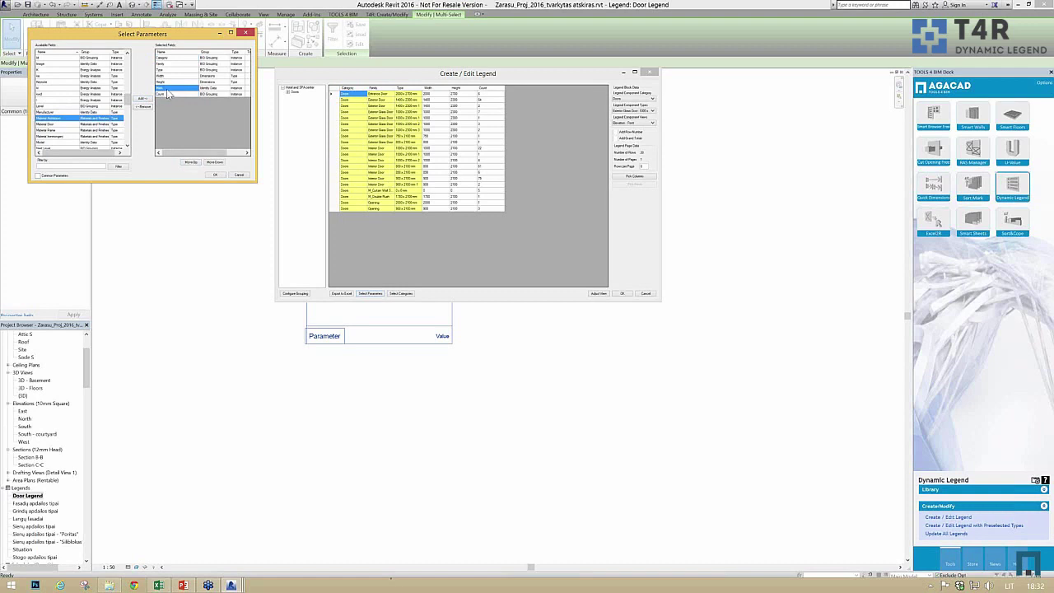
{"action": "left_click", "coordinate": [216, 175]}
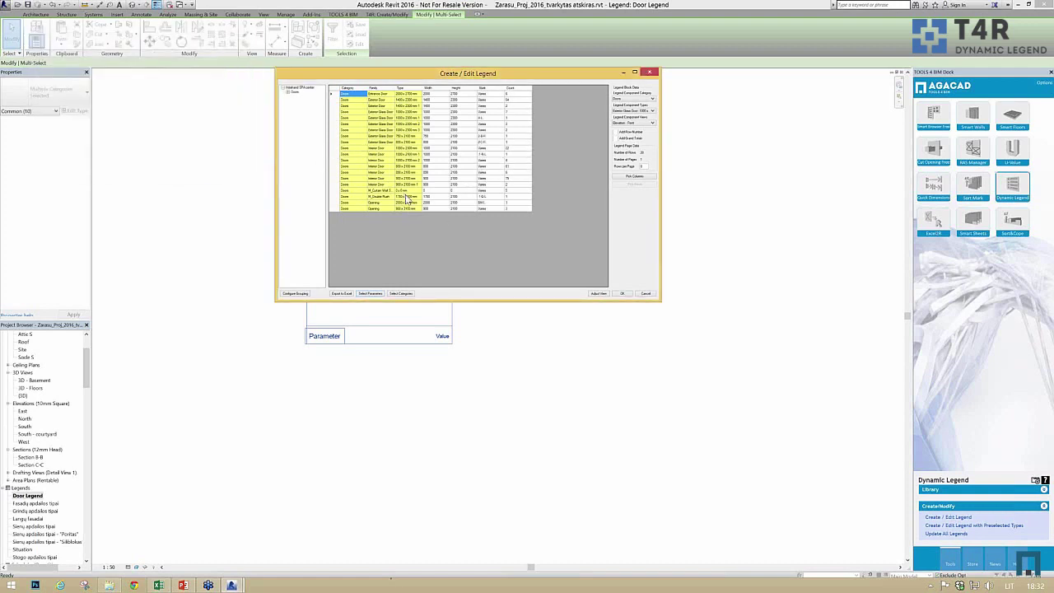
Exclude the curtain wall door and Opening family rows from the door legend table
{"action": "left_click", "coordinate": [381, 93]}
{"action": "left_click", "coordinate": [377, 119]}
{"action": "left_click", "coordinate": [381, 94], "text": "ctrl"}
{"action": "left_click", "coordinate": [381, 100], "text": "ctrl"}
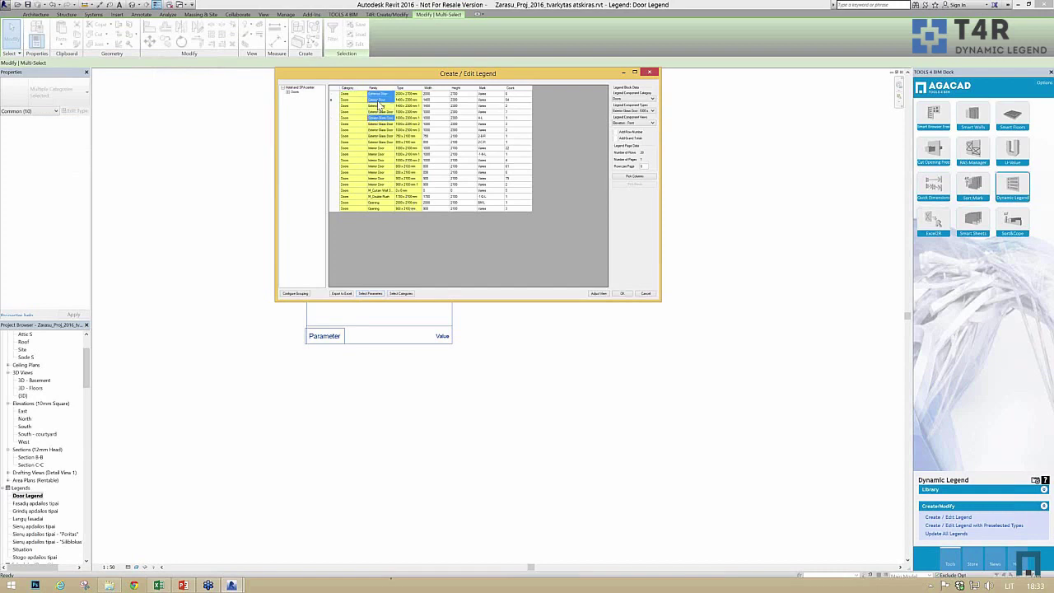
{"action": "left_click", "coordinate": [376, 154], "text": "ctrl"}
{"action": "left_click", "coordinate": [377, 197], "text": "ctrl"}
{"action": "right_click", "coordinate": [380, 169]}
{"action": "left_click", "coordinate": [403, 199]}
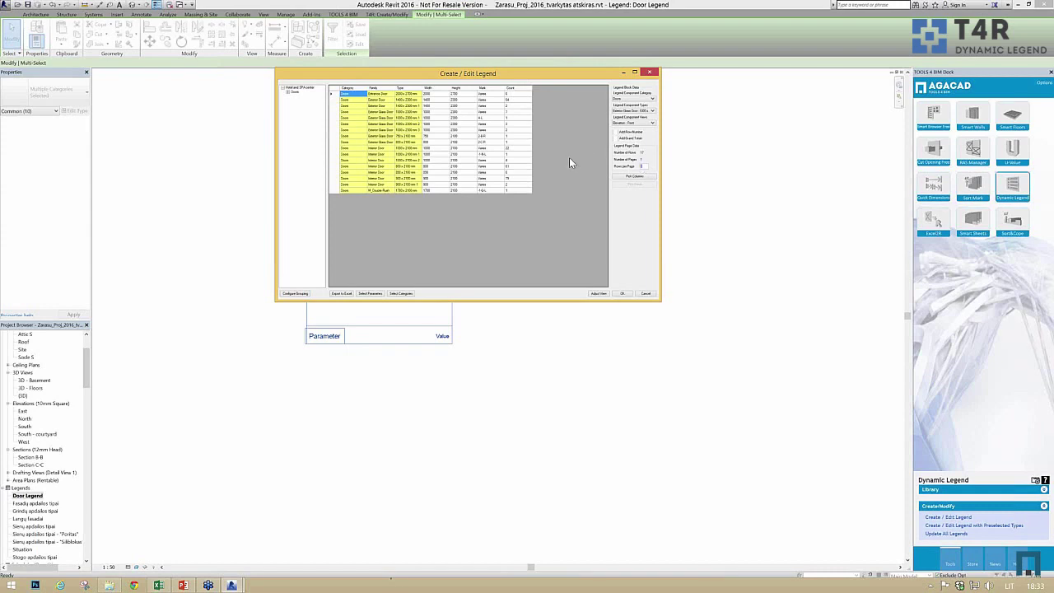
Generate the door legend with 6 rows per page, picking the Parameter/Value row as column and the whole door block as row
{"action": "left_click", "coordinate": [633, 182]}
{"action": "mouse_move", "coordinate": [547, 415]}
{"action": "left_mouse_down"}
{"action": "mouse_move", "coordinate": [257, 322]}
{"action": "mouse_move", "coordinate": [256, 334]}
{"action": "left_mouse_up"}
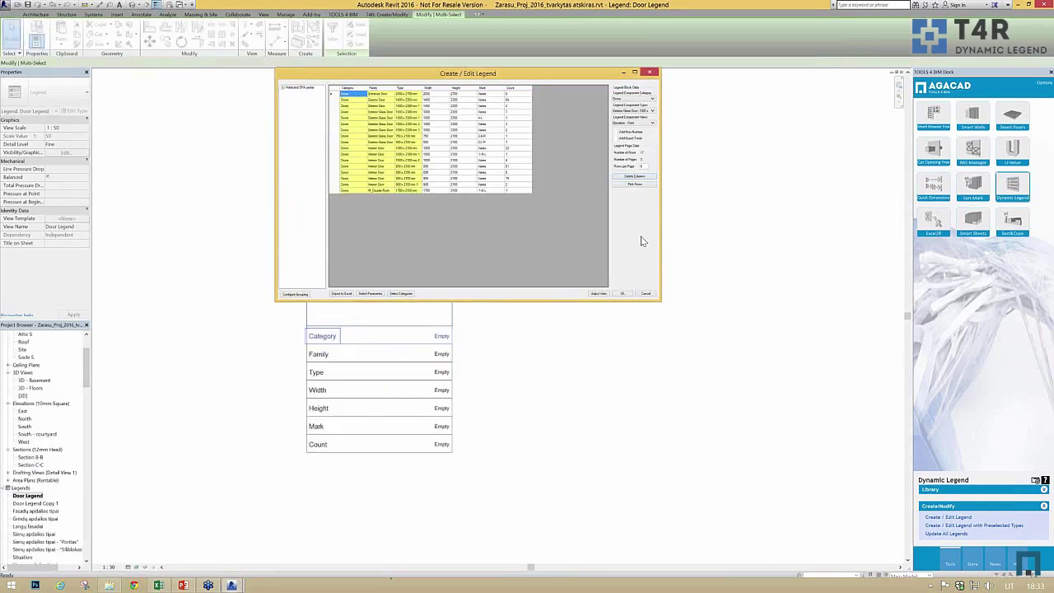
{"action": "left_click", "coordinate": [634, 186]}
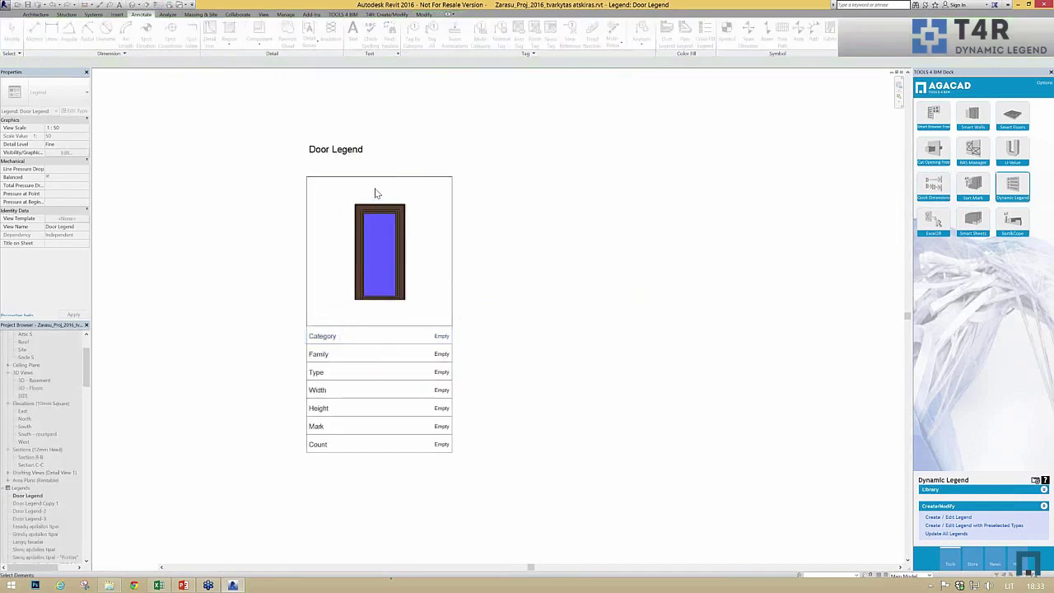
{"action": "left_click_drag", "start_coordinate": [281, 169], "coordinate": [568, 486]}
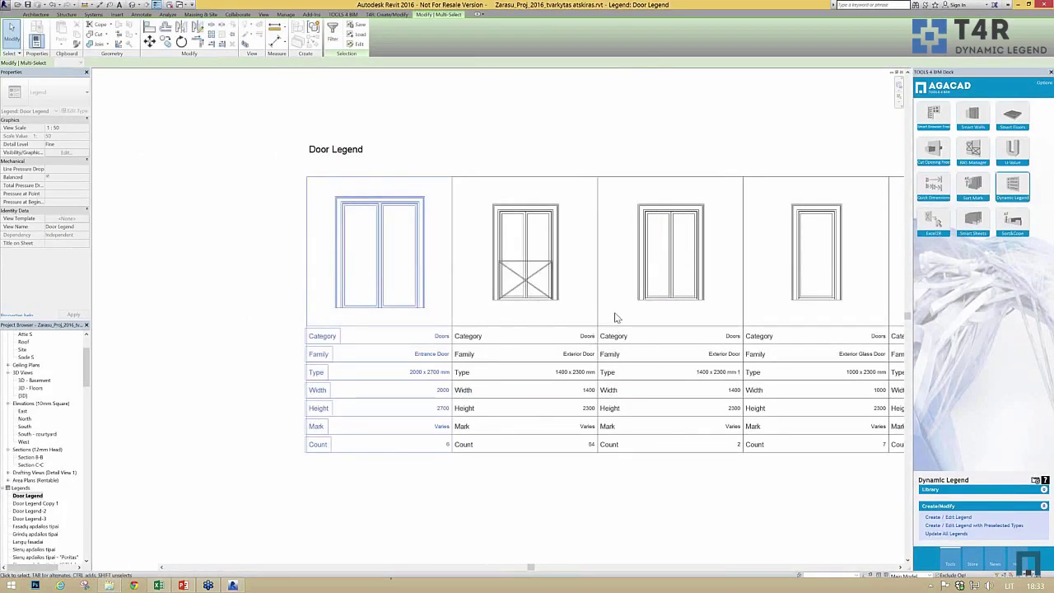
Check the generated Door Legend-2, the Door Legend Copy 1 template and the Door Legend view
{"action": "double_click", "coordinate": [33, 510]}
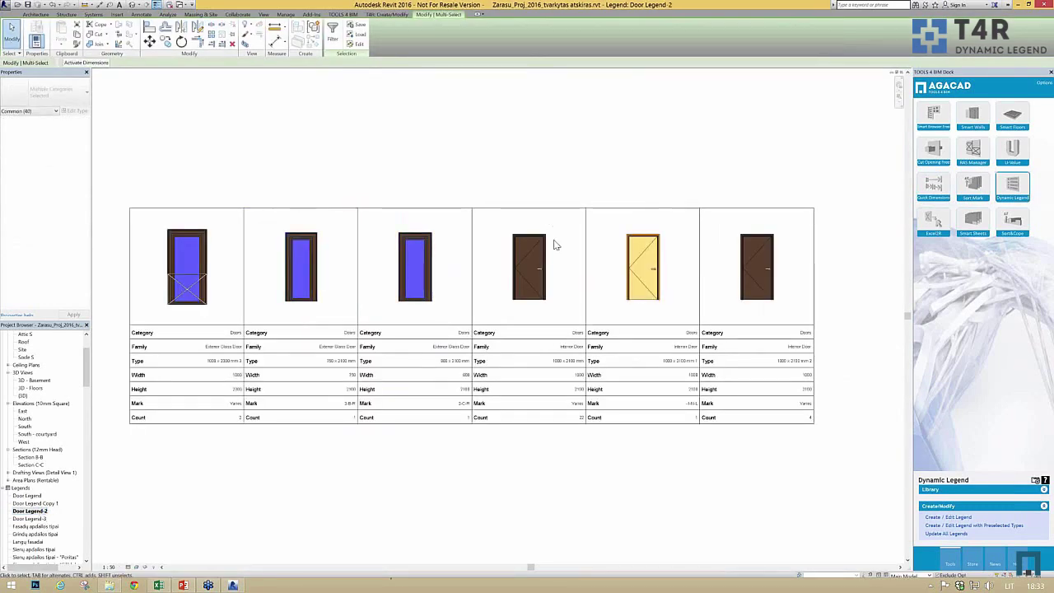
{"action": "double_click", "coordinate": [46, 502]}
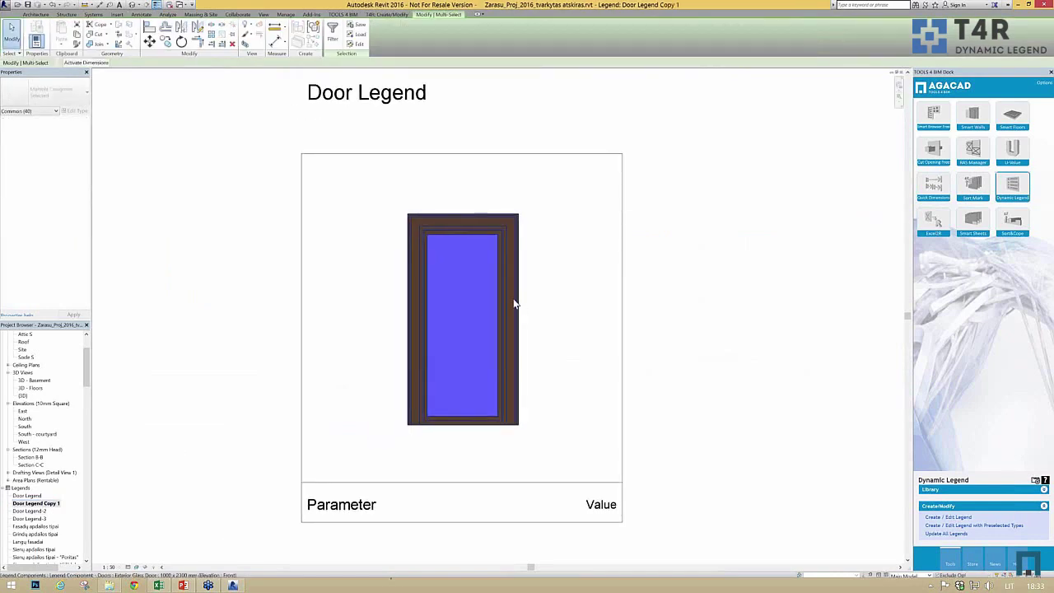
{"action": "double_click", "coordinate": [38, 496]}
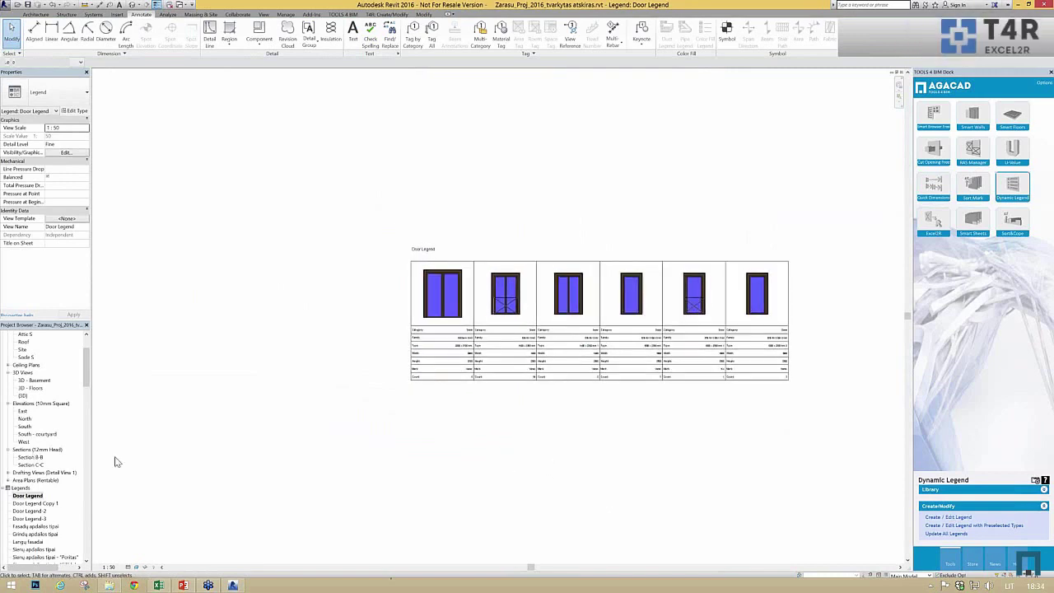
Switch to Excel to review the square footing calculations in Footing_Type_1_e.xls, and return to the Revit legend
{"action": "mouse_move", "coordinate": [158, 585]}
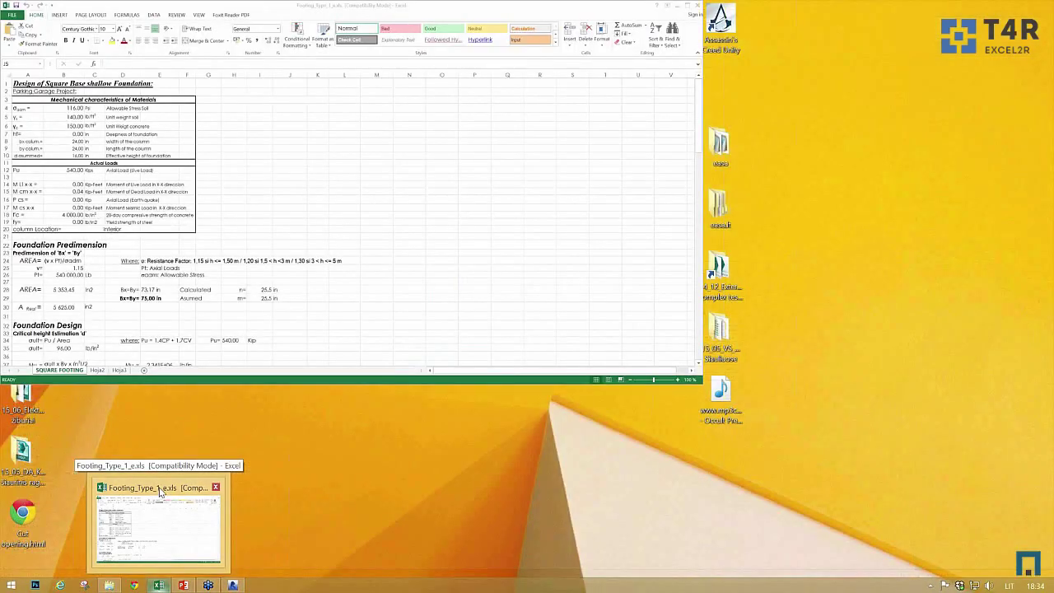
{"action": "left_click", "coordinate": [169, 485]}
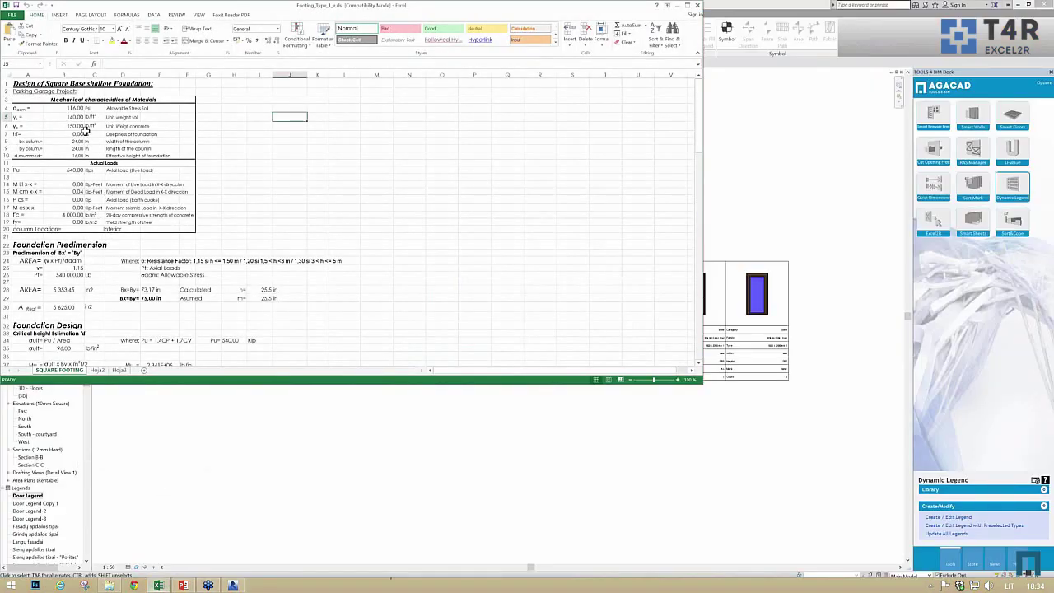
{"action": "scroll", "coordinate": [101, 172], "scroll_direction": "down", "scroll_amount": 15}
{"action": "scroll", "coordinate": [99, 177], "scroll_direction": "up", "scroll_amount": 14}
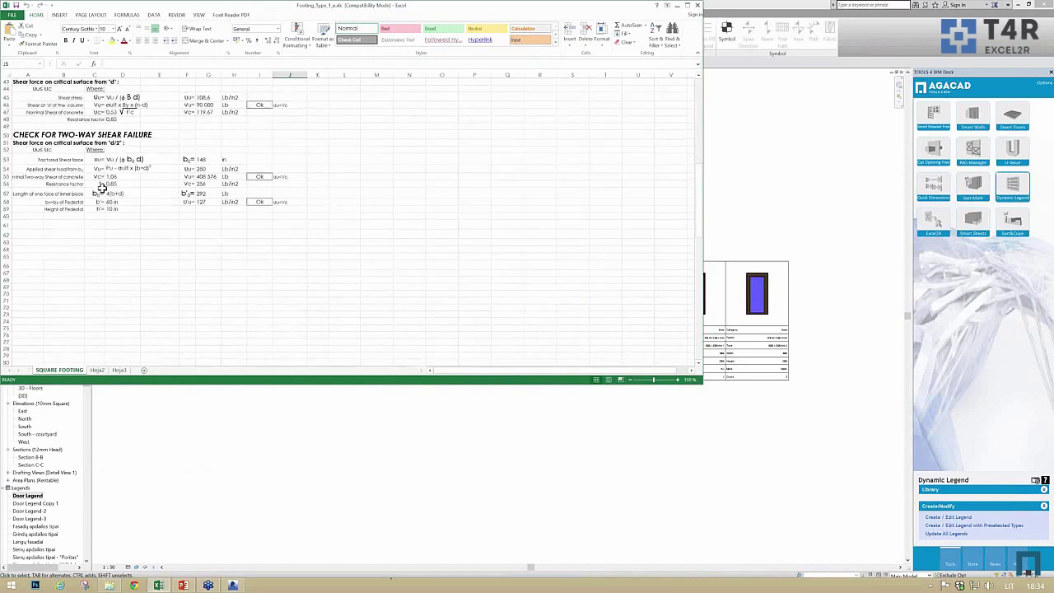
{"action": "scroll", "coordinate": [99, 183], "scroll_direction": "up", "scroll_amount": 1}
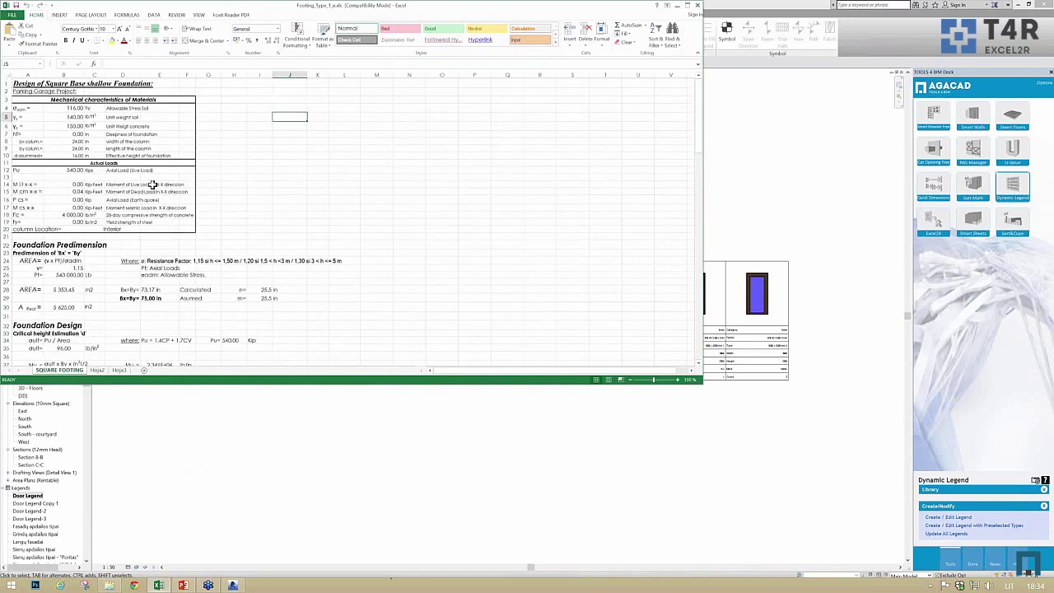
{"action": "left_click", "coordinate": [411, 426]}
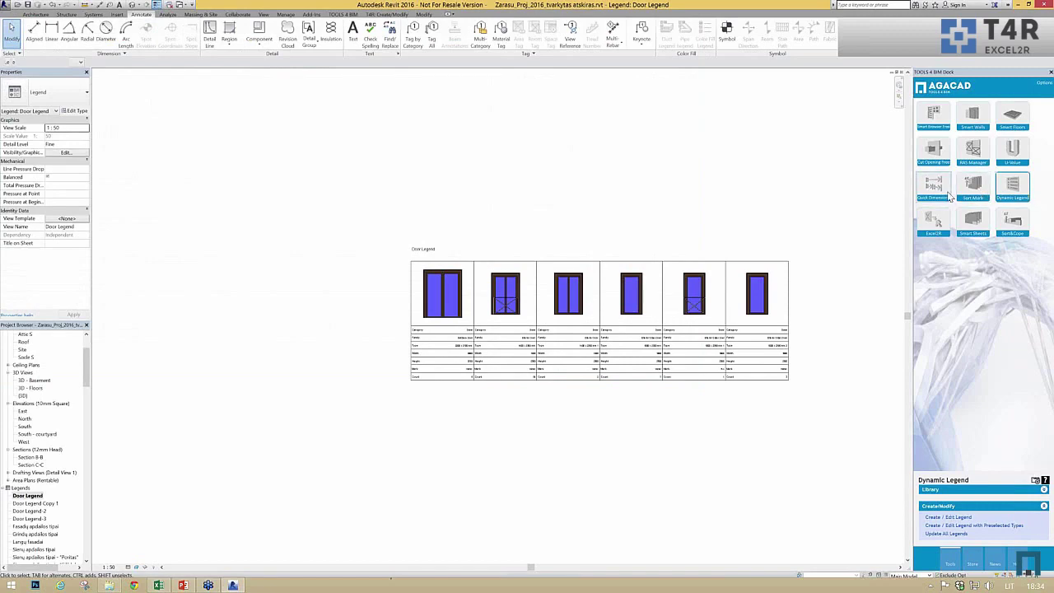
{"action": "left_click", "coordinate": [160, 585]}
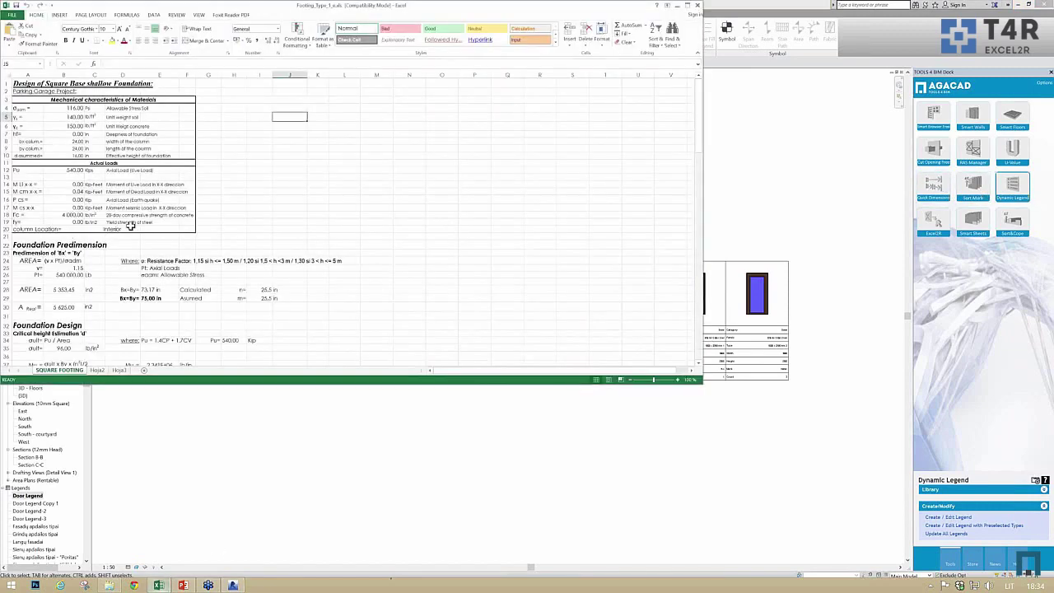
{"action": "left_click", "coordinate": [420, 432]}
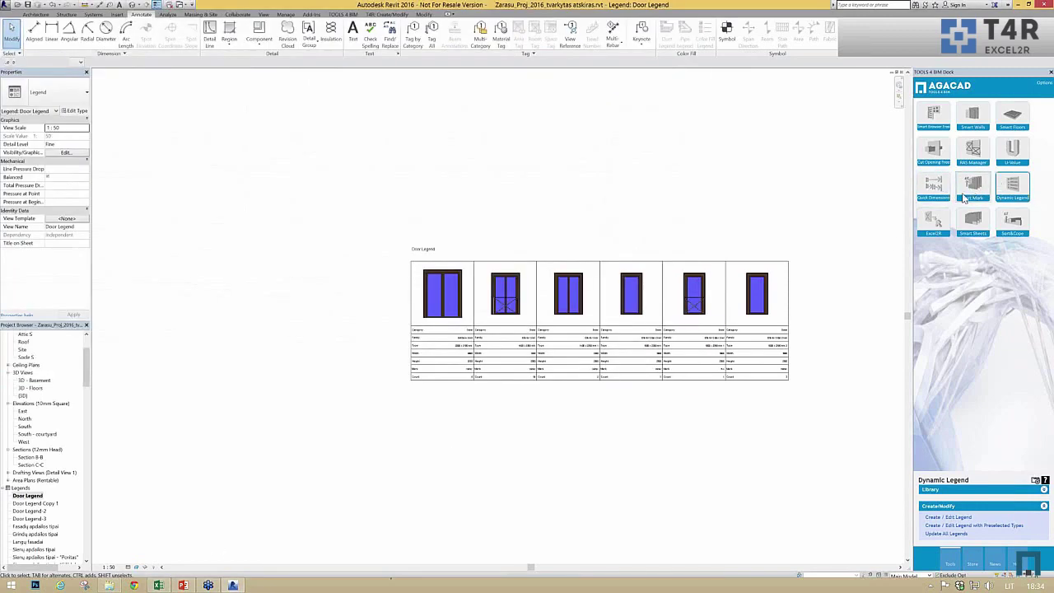
Start a new Excel2R table and load Footing_Type_1_e.xls from AGA-CAD > TOOLS > Excel2R > Demonstration Files
{"action": "left_click", "coordinate": [933, 225]}
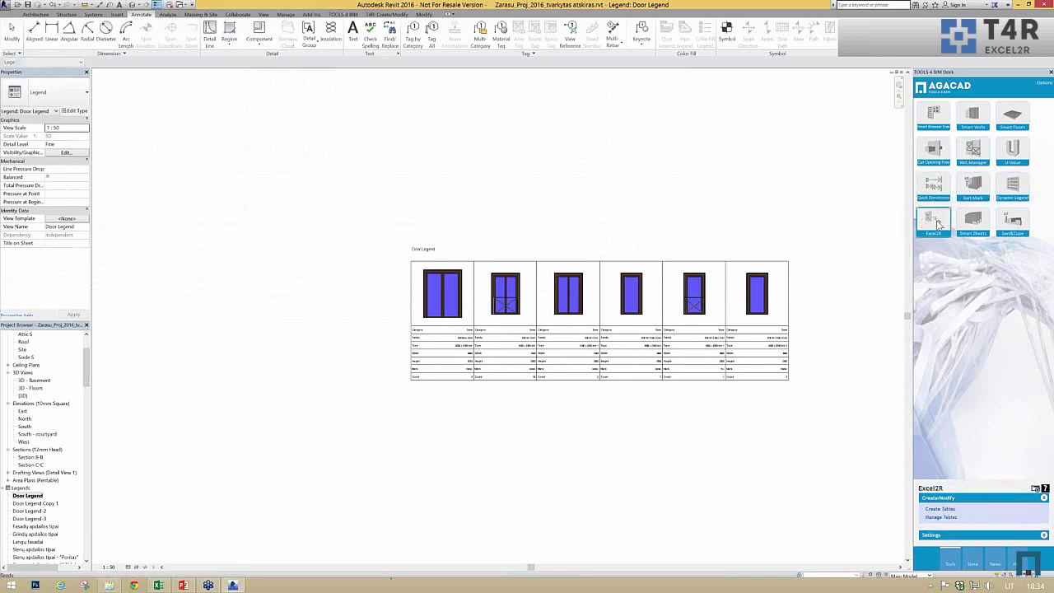
{"action": "left_click", "coordinate": [916, 512]}
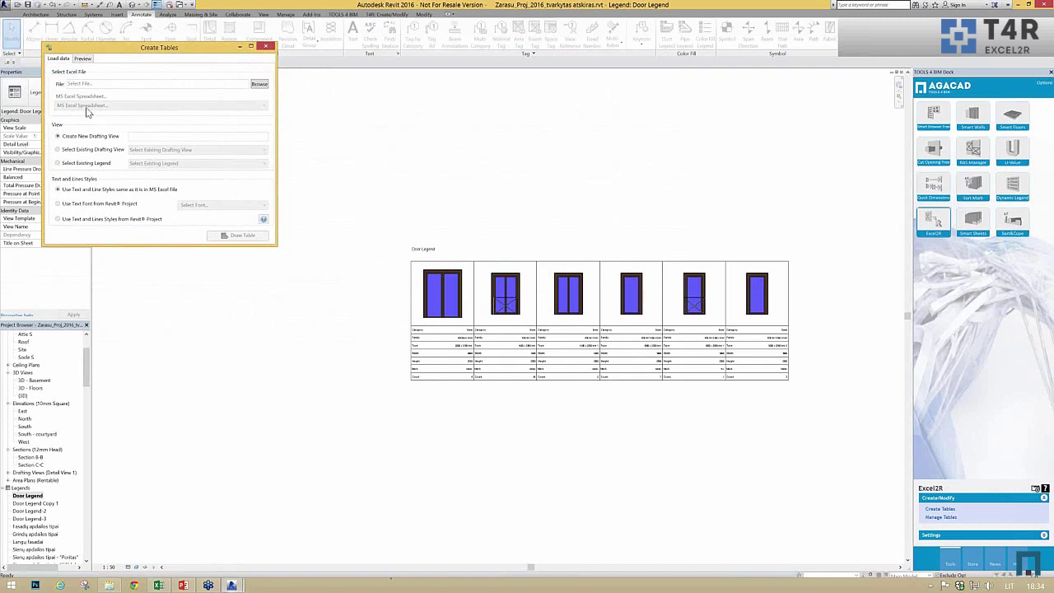
{"action": "left_click", "coordinate": [258, 85]}
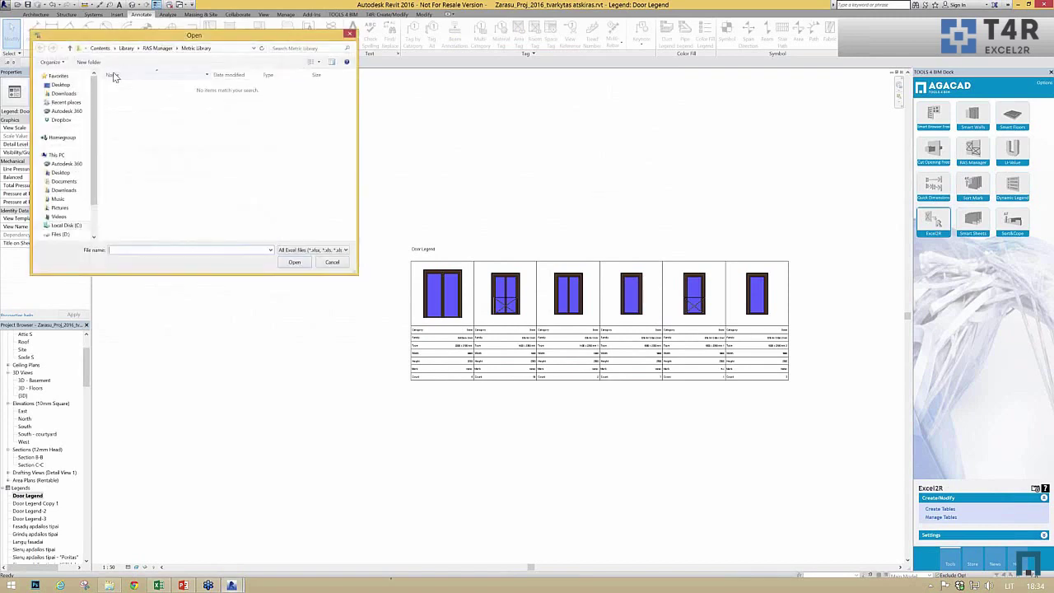
{"action": "left_click", "coordinate": [61, 235]}
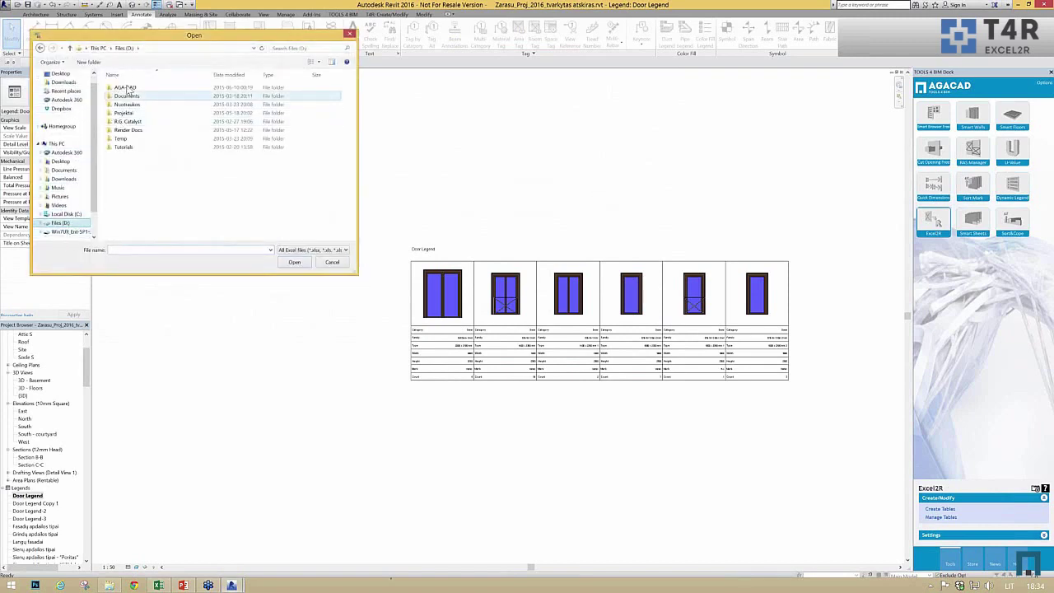
{"action": "double_click", "coordinate": [136, 86]}
{"action": "double_click", "coordinate": [121, 98]}
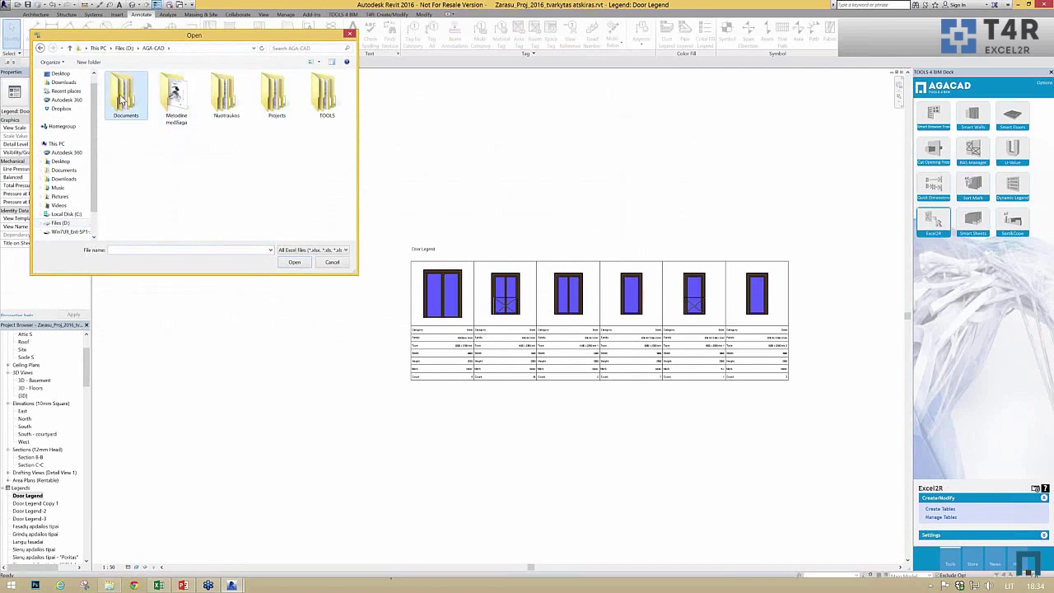
{"action": "left_click", "coordinate": [154, 48]}
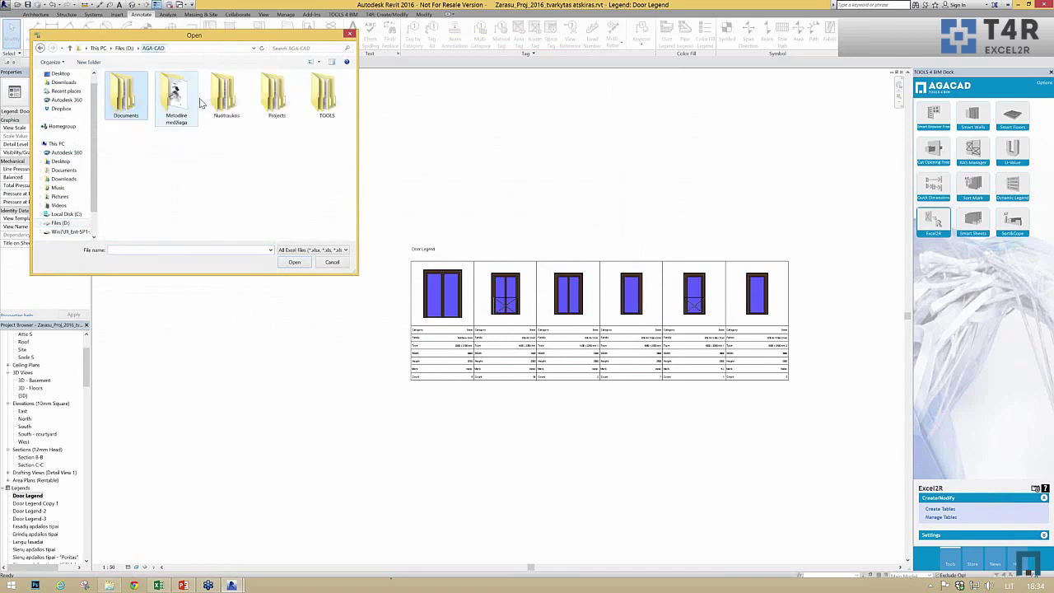
{"action": "double_click", "coordinate": [325, 95]}
{"action": "double_click", "coordinate": [144, 96]}
{"action": "double_click", "coordinate": [136, 87]}
{"action": "left_click", "coordinate": [132, 96]}
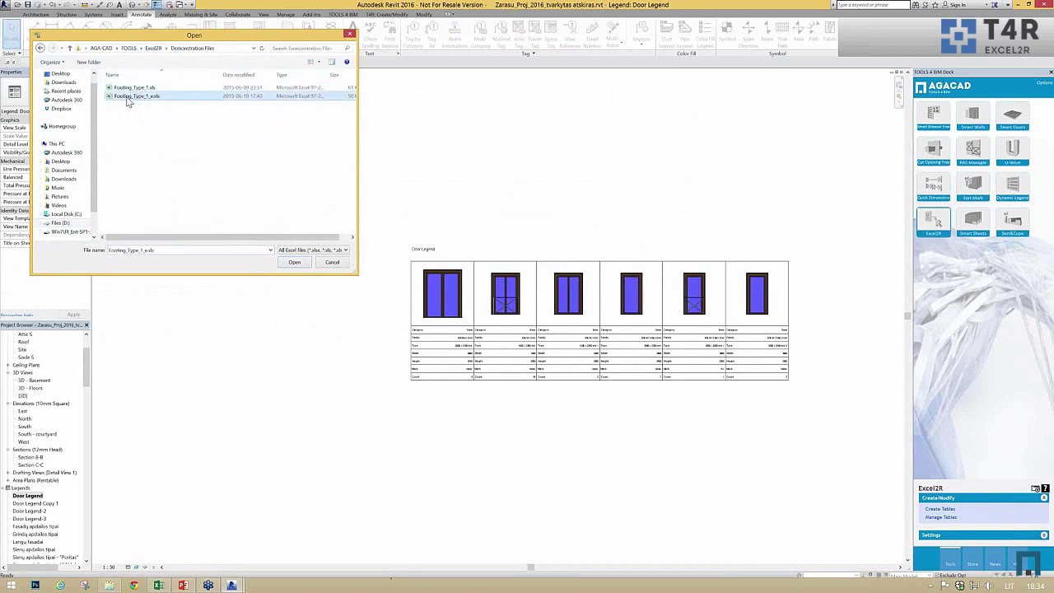
{"action": "left_click", "coordinate": [294, 263]}
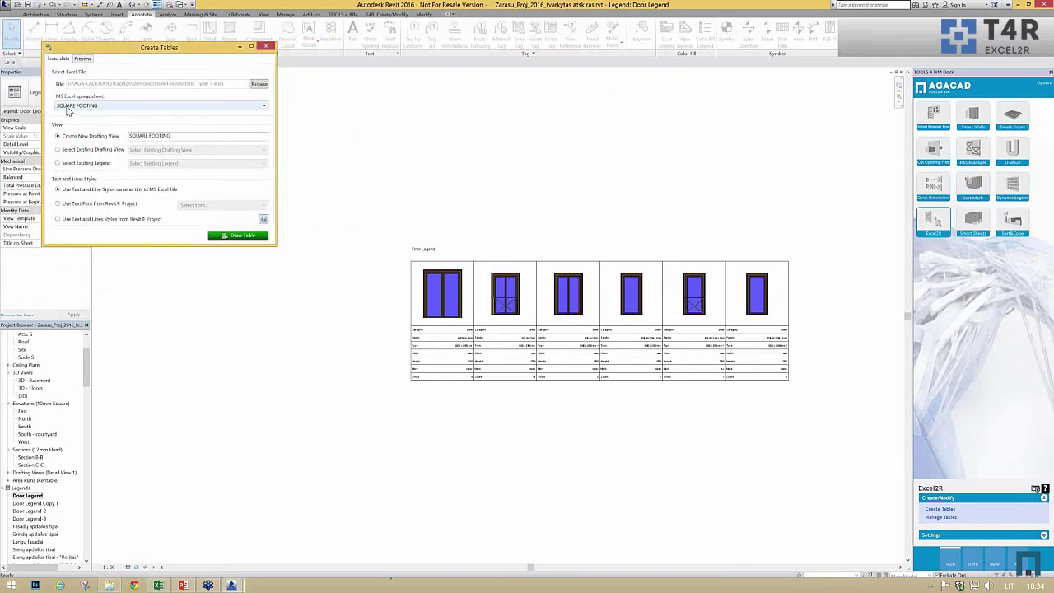
Draw the SQUARE FOOTING spreadsheet as a table in a new SQUARE FOOTING drafting view, using the Excel file's text and line styles
{"action": "left_click", "coordinate": [69, 108]}
{"action": "left_click", "coordinate": [68, 109]}
{"action": "left_click", "coordinate": [77, 111]}
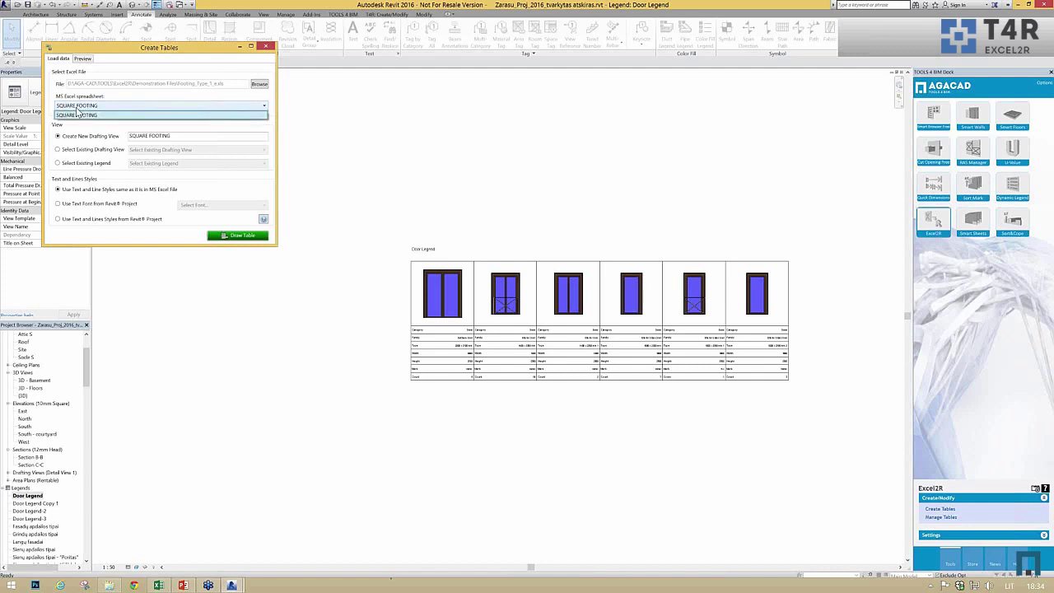
{"action": "left_click", "coordinate": [77, 111]}
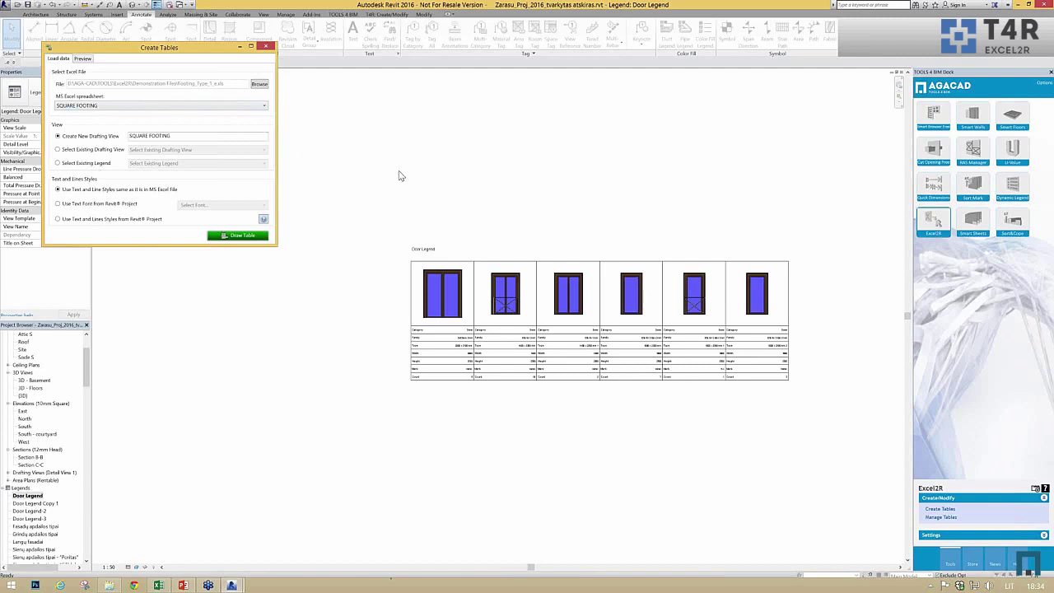
{"action": "left_click", "coordinate": [235, 235]}
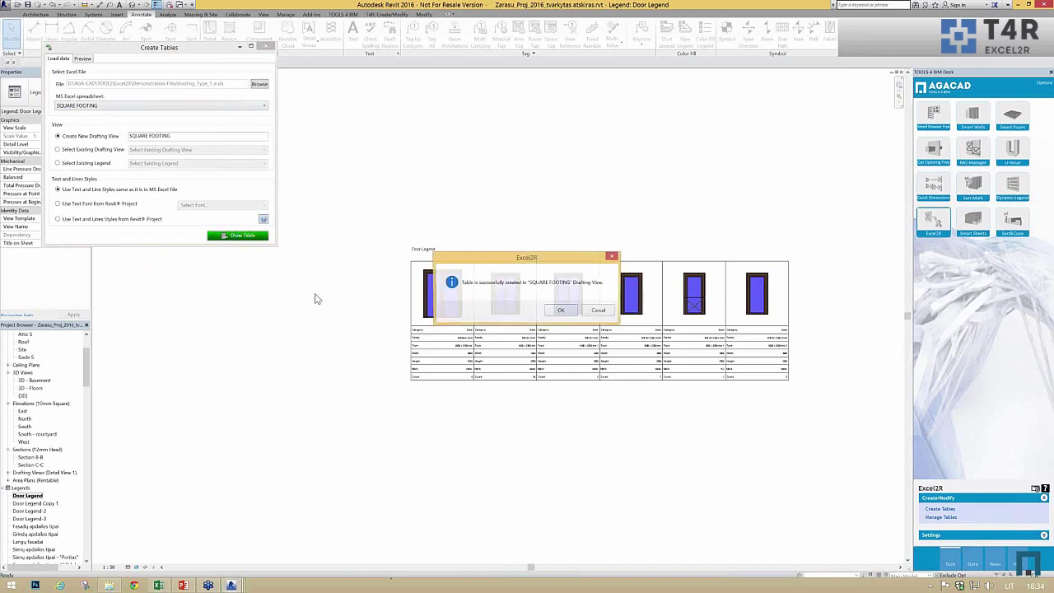
{"action": "left_click", "coordinate": [561, 313]}
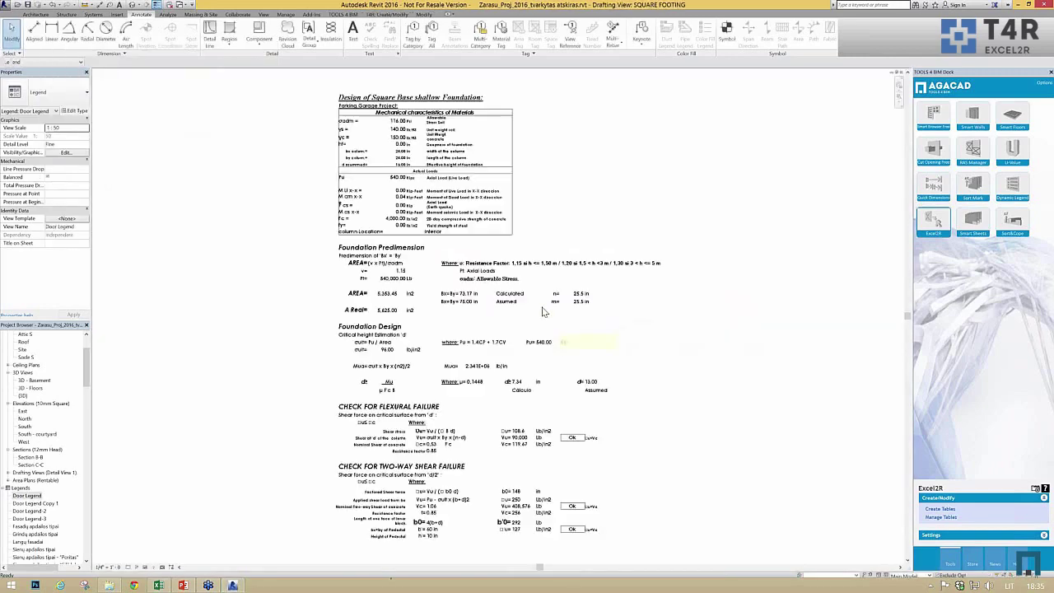
Compare the drawn footing table with its source spreadsheet in Excel, and return to the Revit drafting view
{"action": "scroll", "coordinate": [557, 345], "scroll_direction": "down", "scroll_amount": 3}
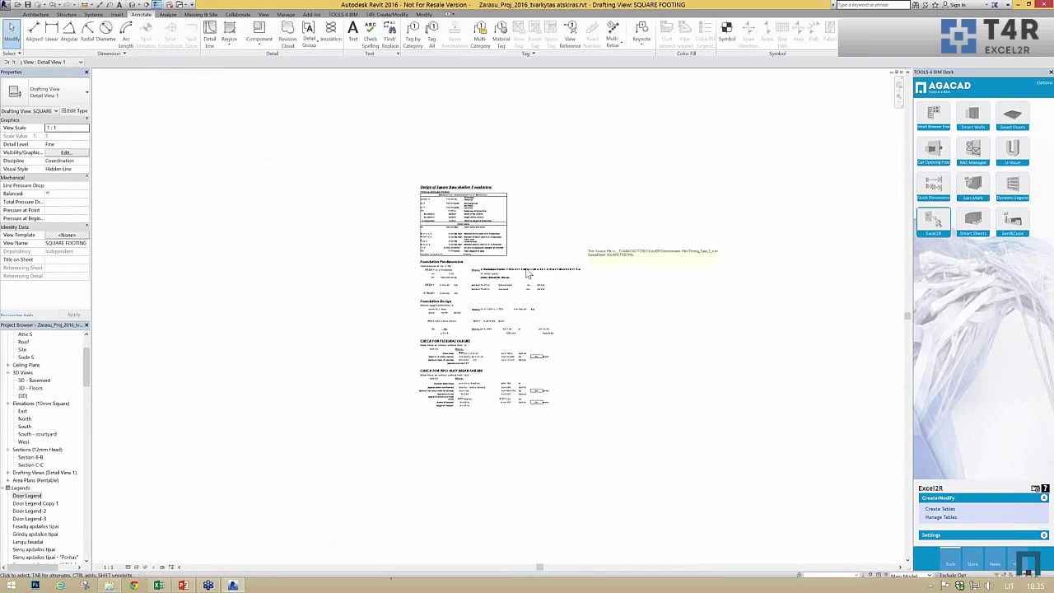
{"action": "scroll", "coordinate": [494, 313], "scroll_direction": "up", "scroll_amount": 2}
{"action": "left_click", "coordinate": [158, 585]}
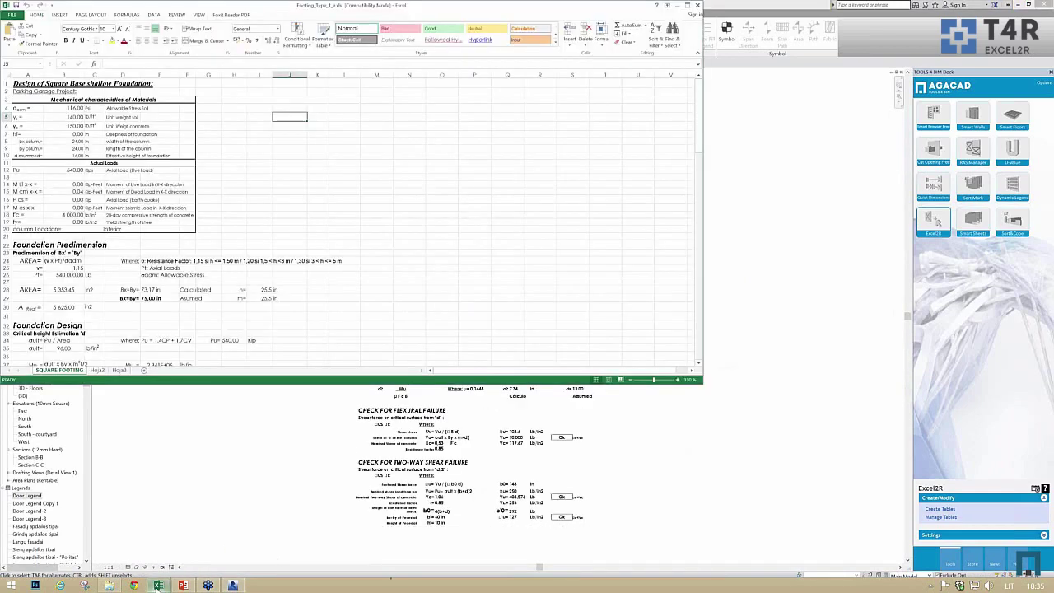
{"action": "left_click", "coordinate": [651, 495]}
Review the existing Excel2R tables and their link status in Manage Tables, and close the list
{"action": "left_click", "coordinate": [968, 535]}
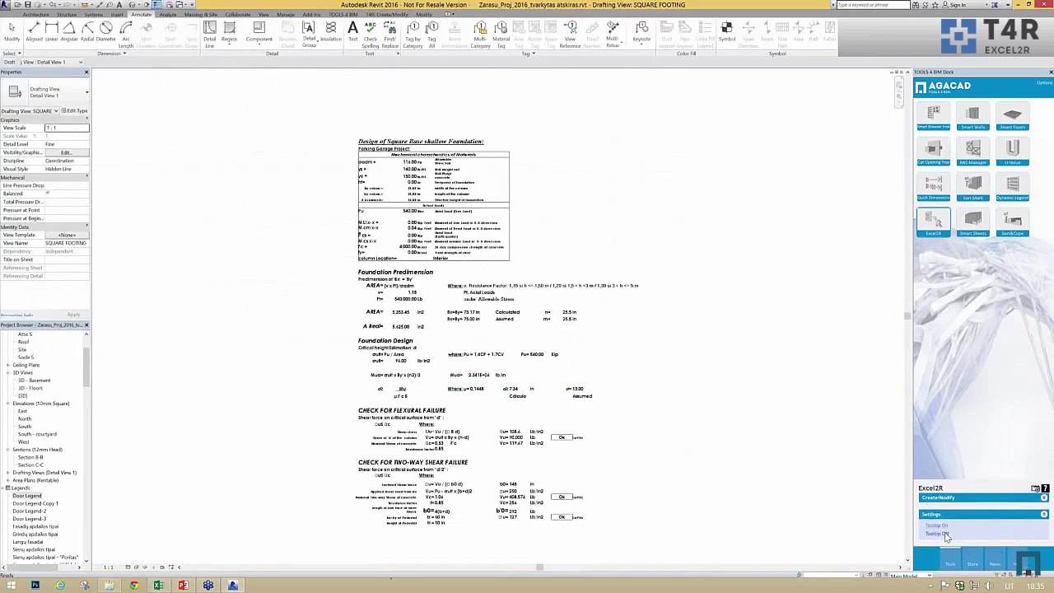
{"action": "left_click", "coordinate": [951, 499]}
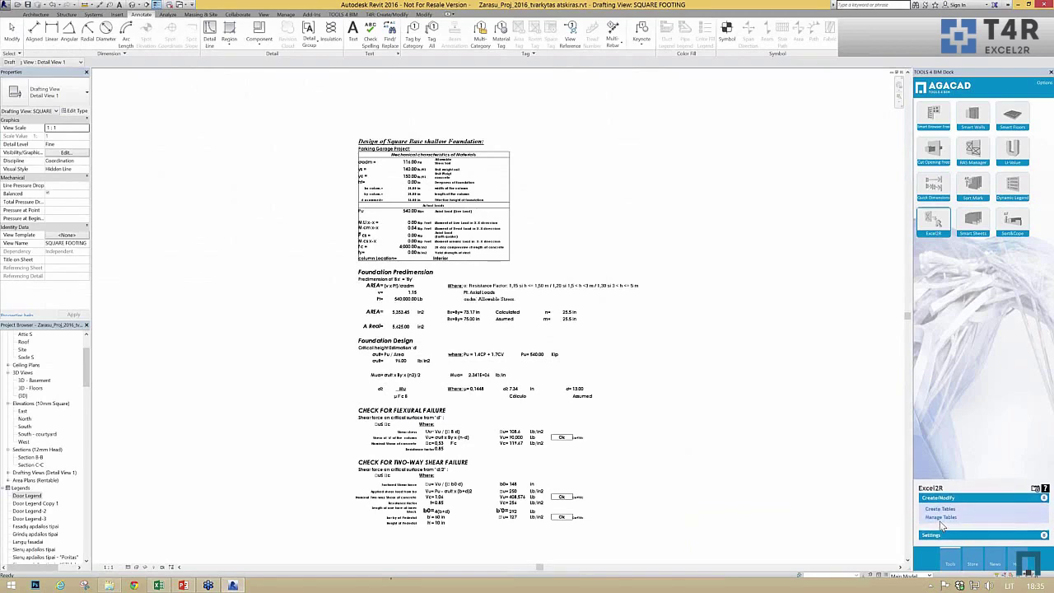
{"action": "left_click", "coordinate": [948, 516]}
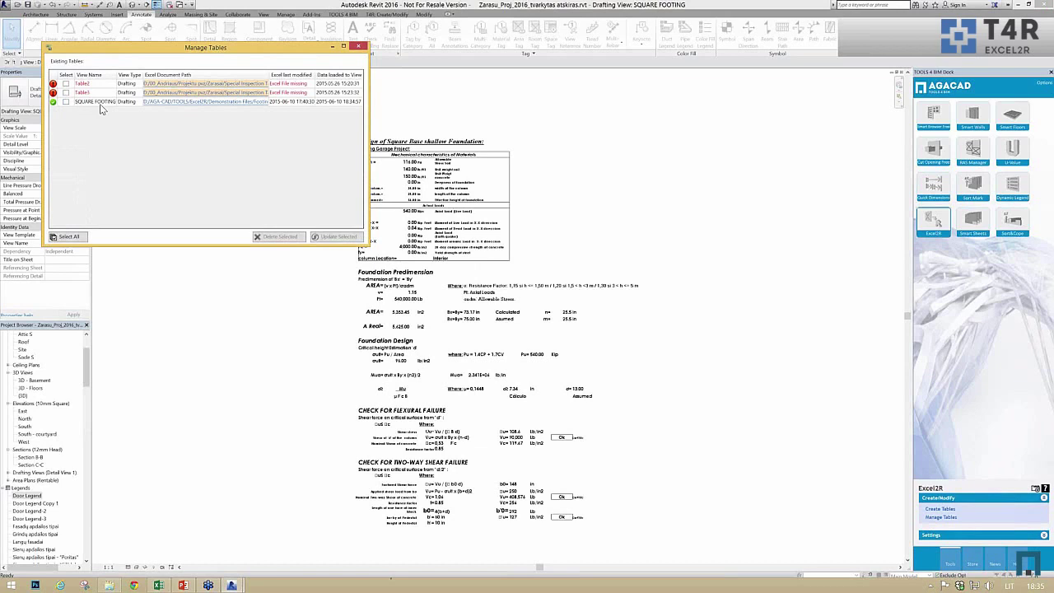
{"action": "left_click", "coordinate": [358, 47]}
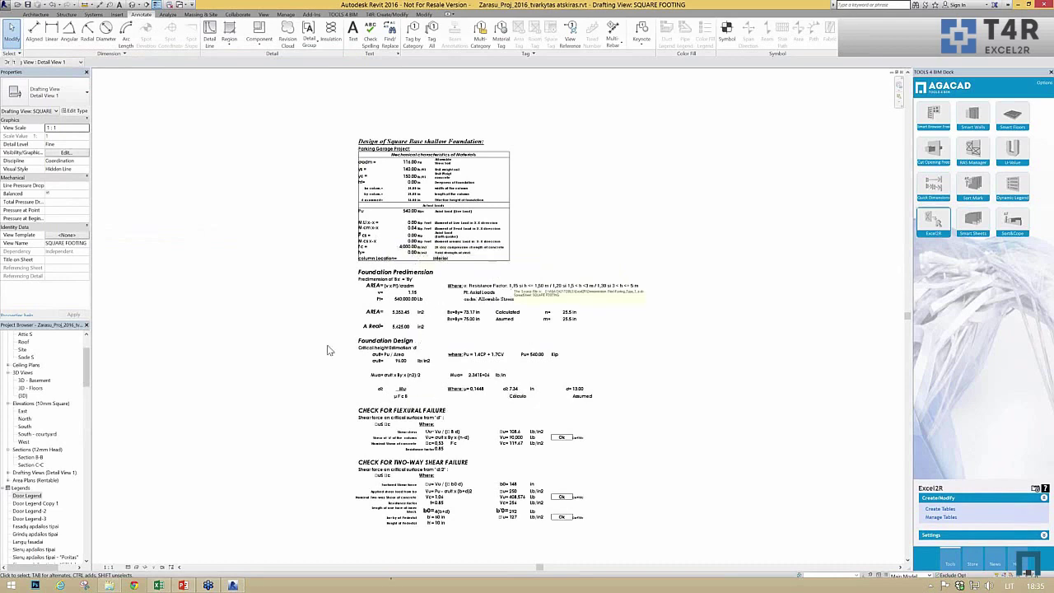
Open the sheet 1 - 1 level floor plan from the project's sheet list
{"action": "left_click", "coordinate": [33, 494]}
{"action": "scroll", "coordinate": [34, 494], "scroll_direction": "down", "scroll_amount": 5}
{"action": "left_click", "coordinate": [33, 495]}
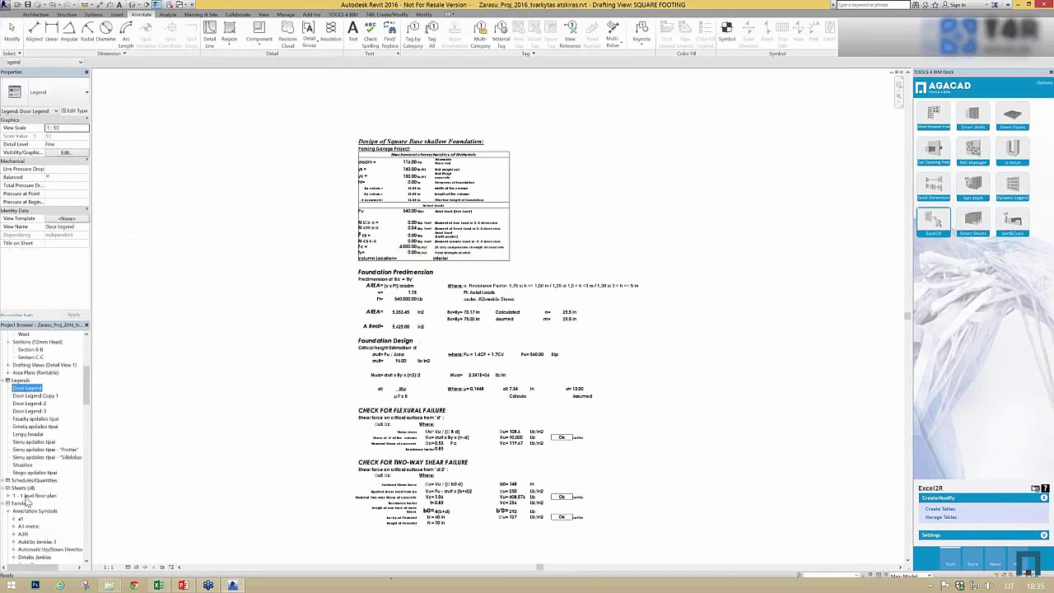
{"action": "double_click", "coordinate": [33, 494]}
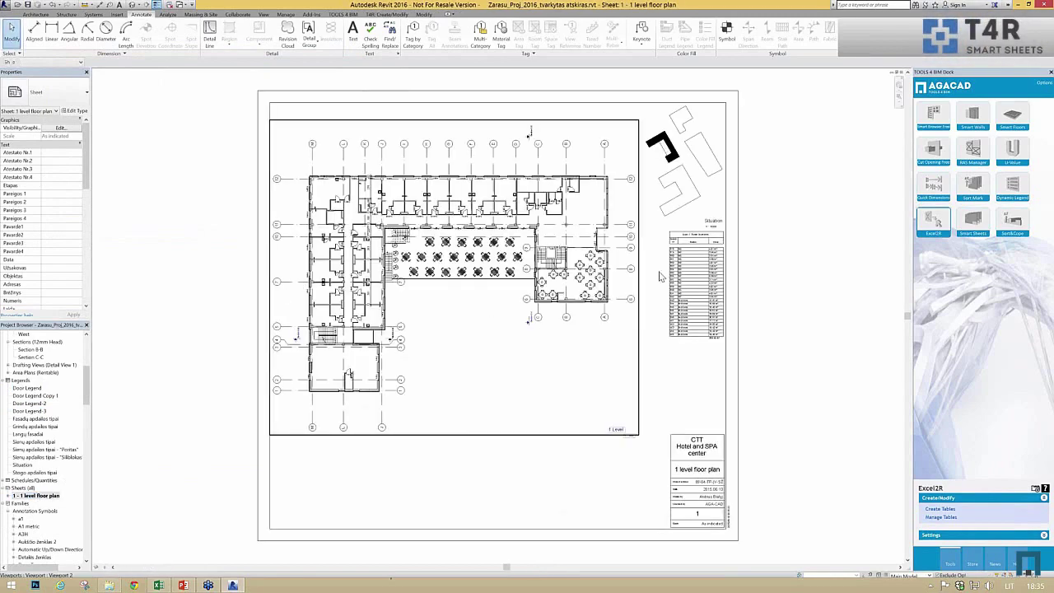
Examine the floor plan sheet's layout, including its A1 metric title block, plan viewport, situation legend and room schedule
{"action": "scroll", "coordinate": [659, 278], "scroll_direction": "down", "scroll_amount": 2}
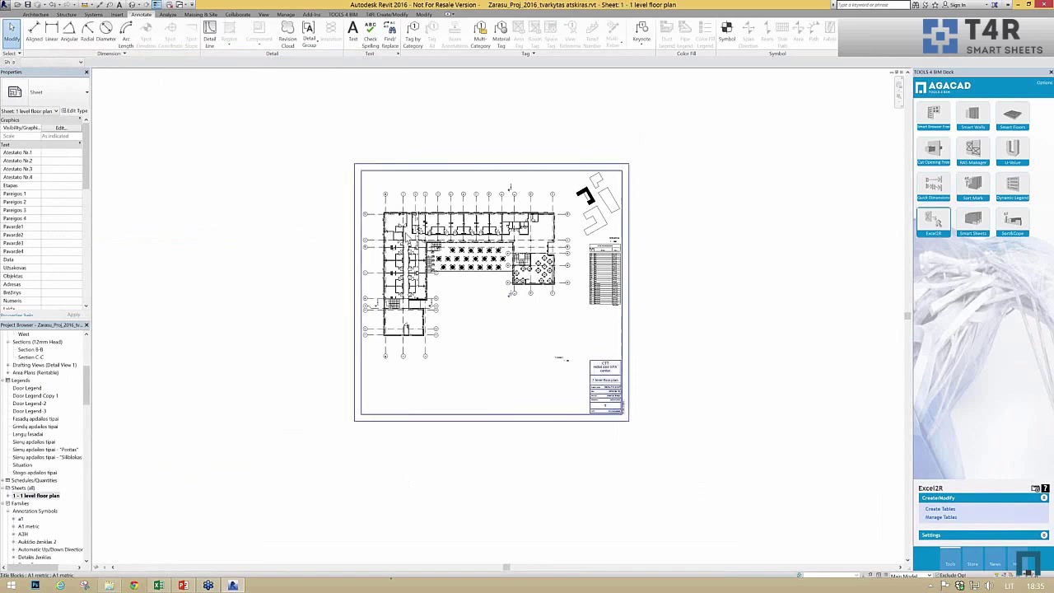
{"action": "middle_click_drag", "start_coordinate": [576, 163], "coordinate": [564, 143]}
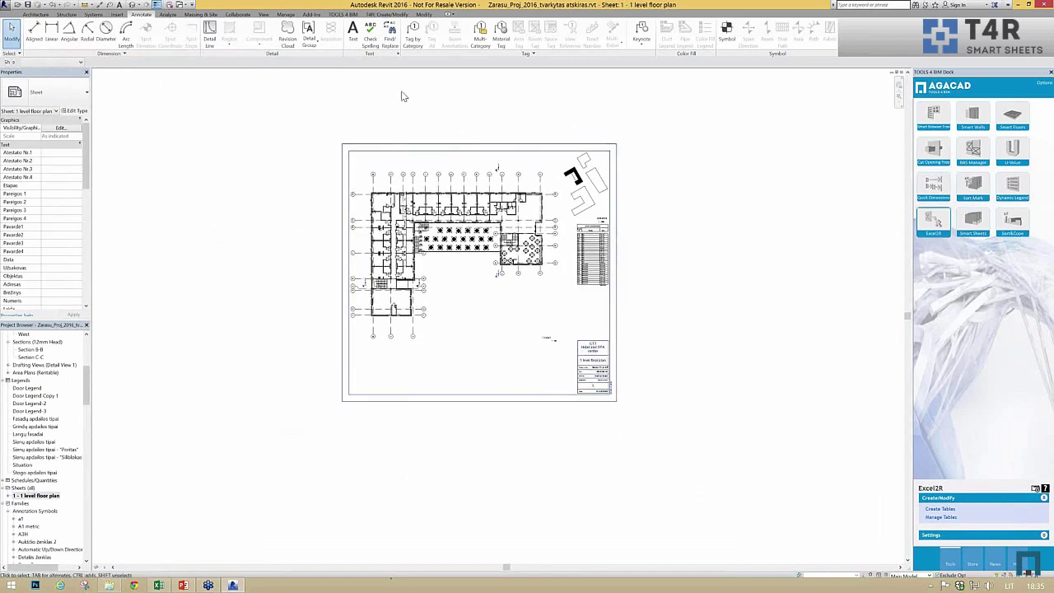
{"action": "middle_click_drag", "start_coordinate": [368, 101], "coordinate": [348, 103]}
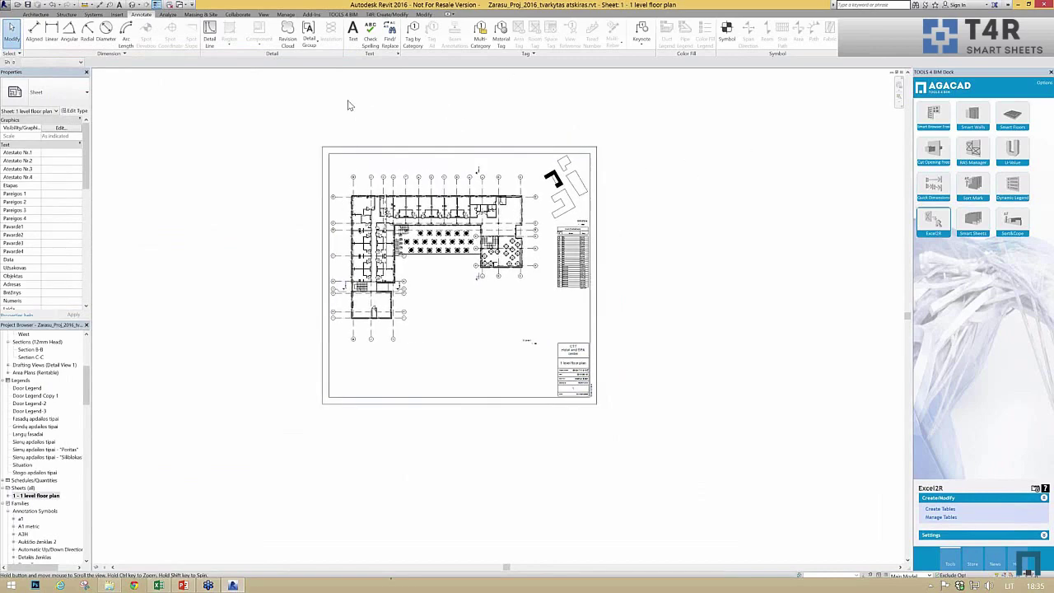
{"action": "left_click", "coordinate": [389, 151]}
{"action": "left_click", "coordinate": [636, 91]}
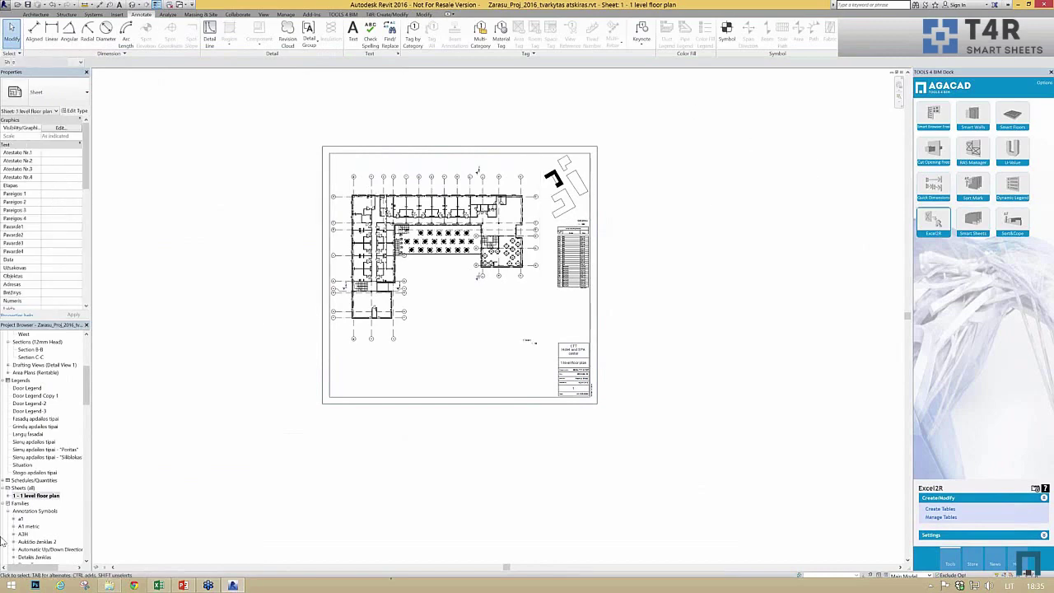
{"action": "scroll", "coordinate": [301, 183], "scroll_direction": "up", "scroll_amount": 3}
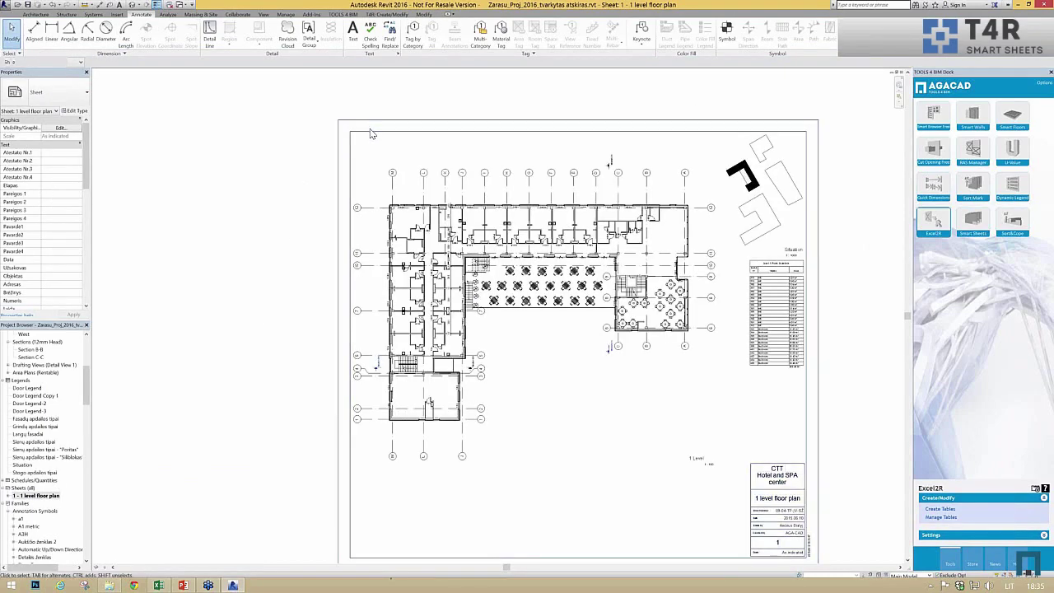
{"action": "left_click", "coordinate": [369, 130]}
{"action": "middle_click_drag", "start_coordinate": [369, 129], "coordinate": [312, 108]}
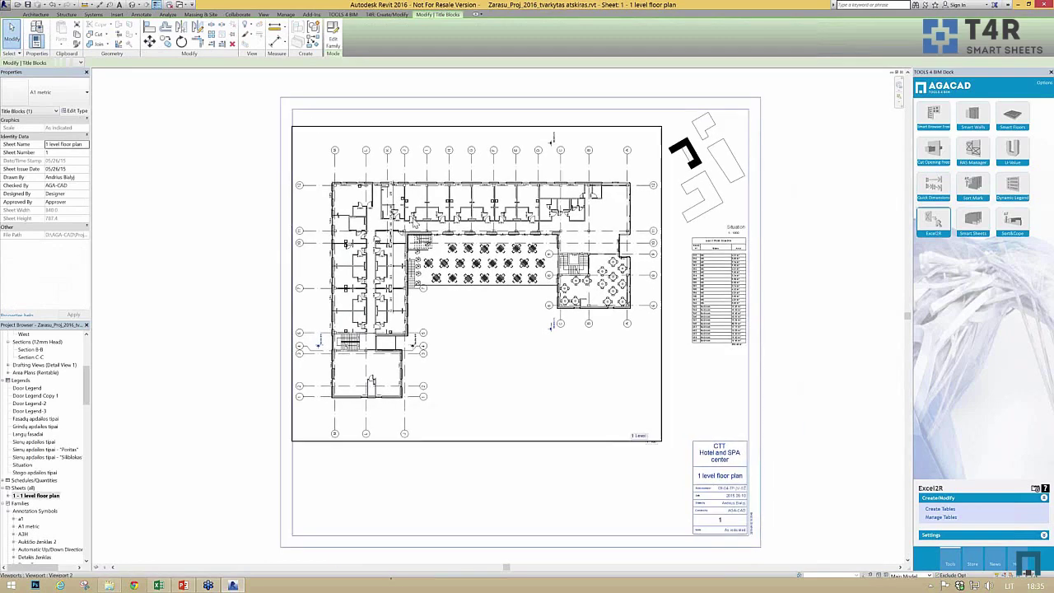
{"action": "scroll", "coordinate": [746, 343], "scroll_direction": "down", "scroll_amount": 3}
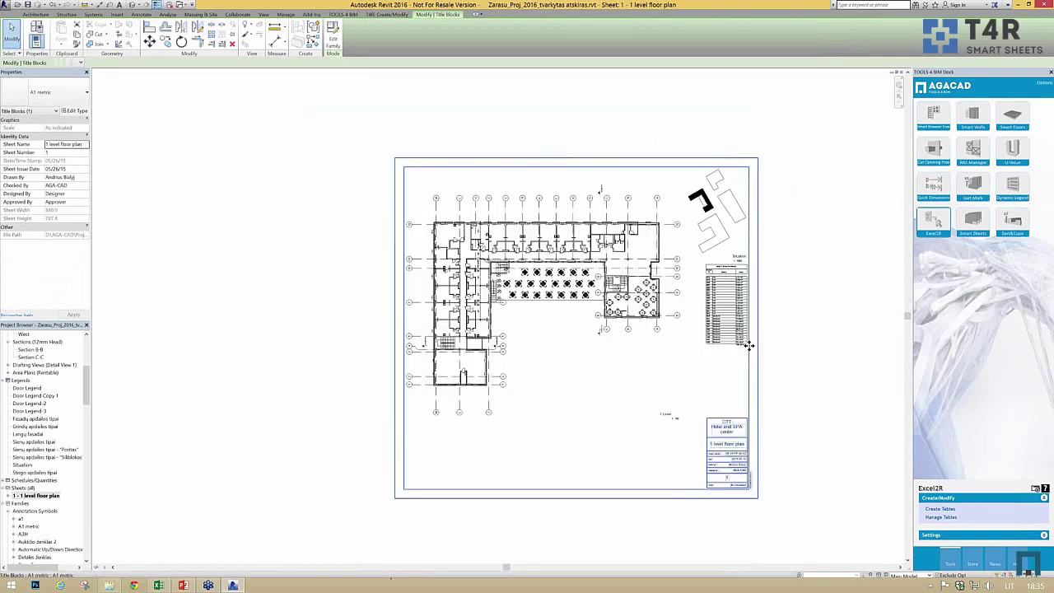
{"action": "left_click", "coordinate": [797, 331]}
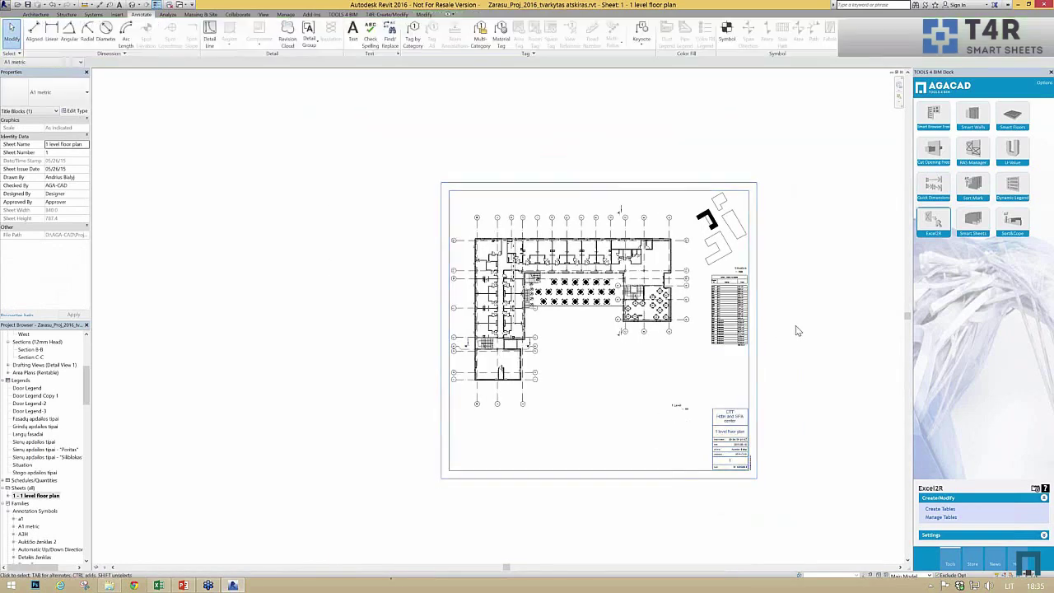
Create the shared parameters required by the Smart Sheets tool
{"action": "left_click", "coordinate": [974, 222]}
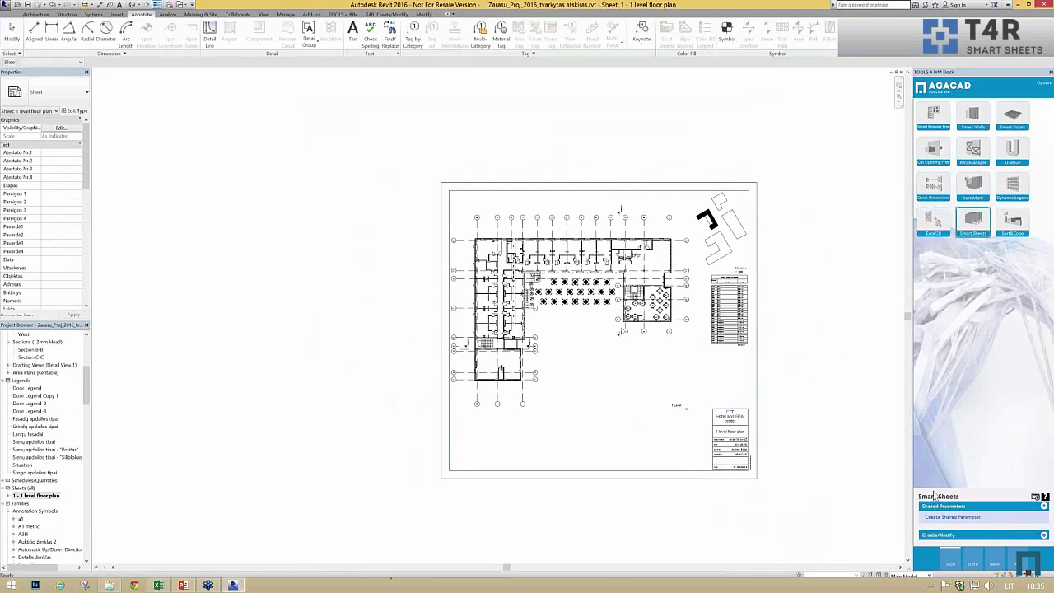
{"action": "left_click", "coordinate": [941, 524]}
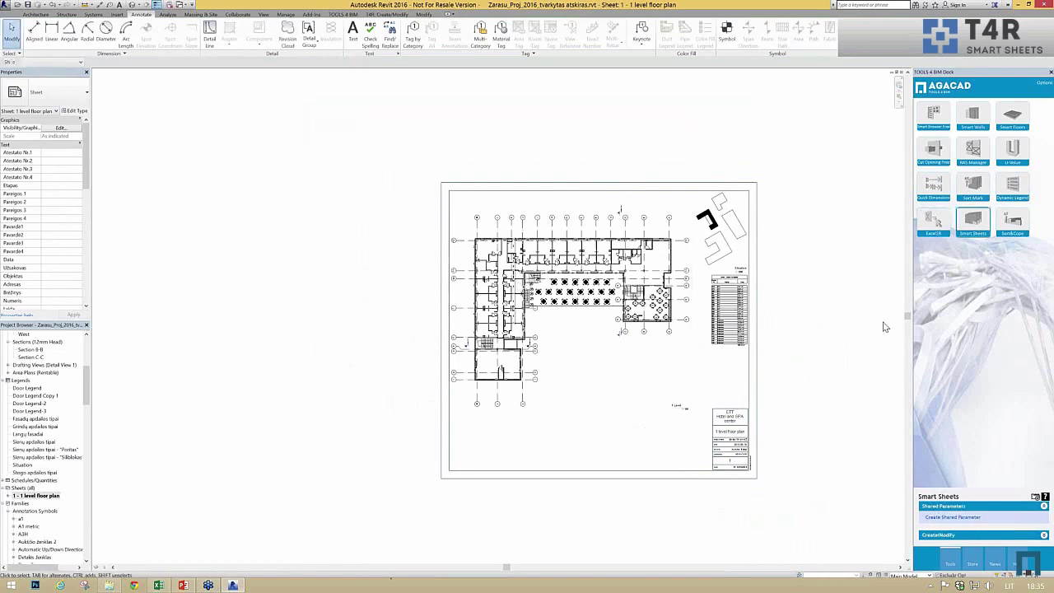
{"action": "left_click", "coordinate": [941, 516]}
{"action": "left_click", "coordinate": [570, 324]}
Open Smart Sheets' Manage Sheets and start creating new sheets with the 1 level floor plan sheet as the template
{"action": "left_click", "coordinate": [936, 536]}
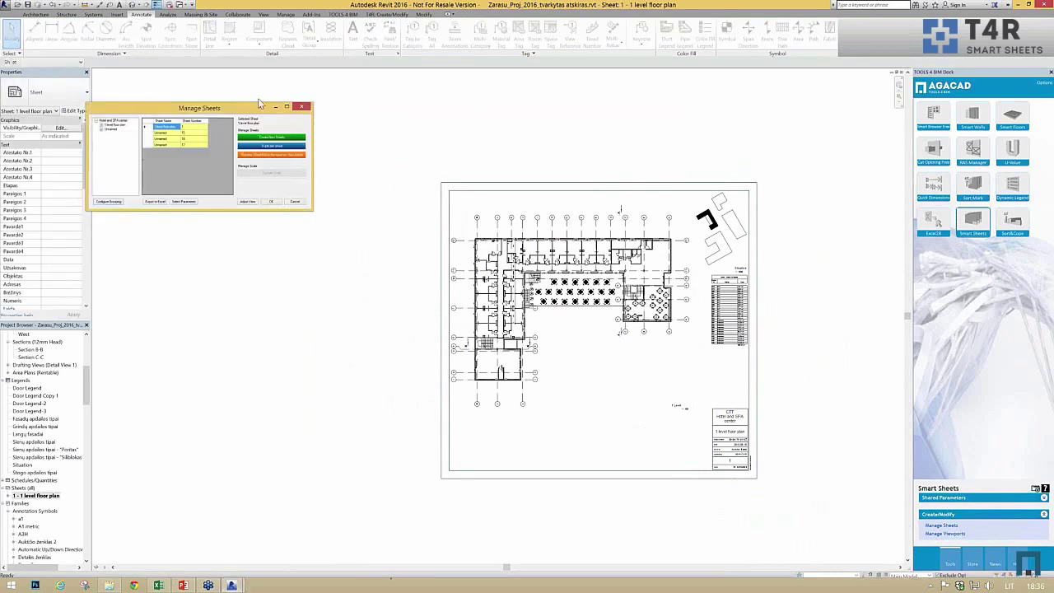
{"action": "left_click_drag", "start_coordinate": [213, 112], "coordinate": [241, 160]}
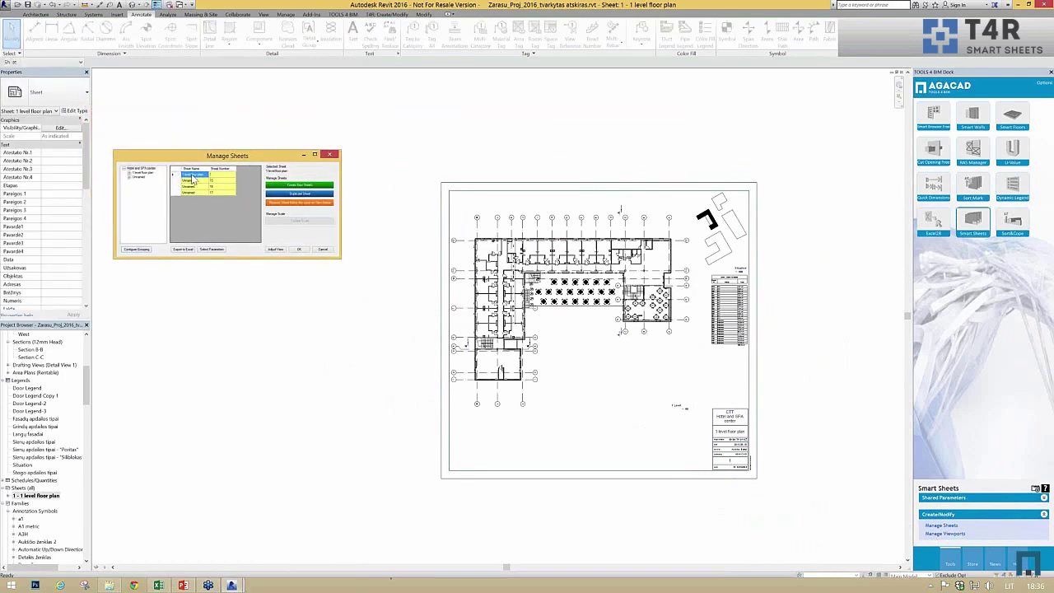
{"action": "left_click", "coordinate": [174, 175]}
{"action": "left_click", "coordinate": [292, 186]}
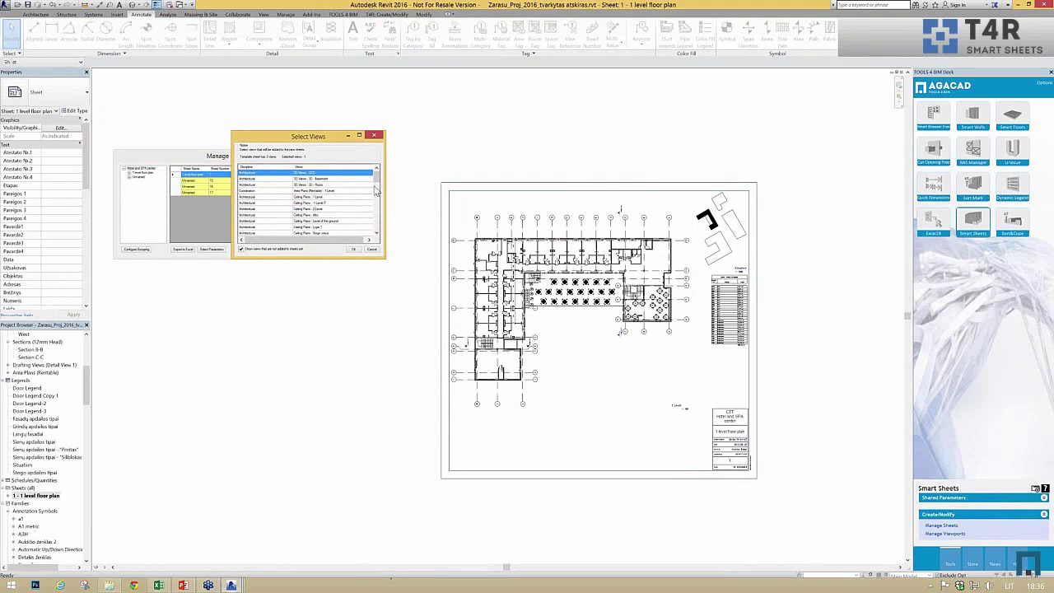
Select the floor plan views -1 Level T and 2 Level for the new sheets
{"action": "left_click_drag", "start_coordinate": [384, 257], "coordinate": [446, 383]}
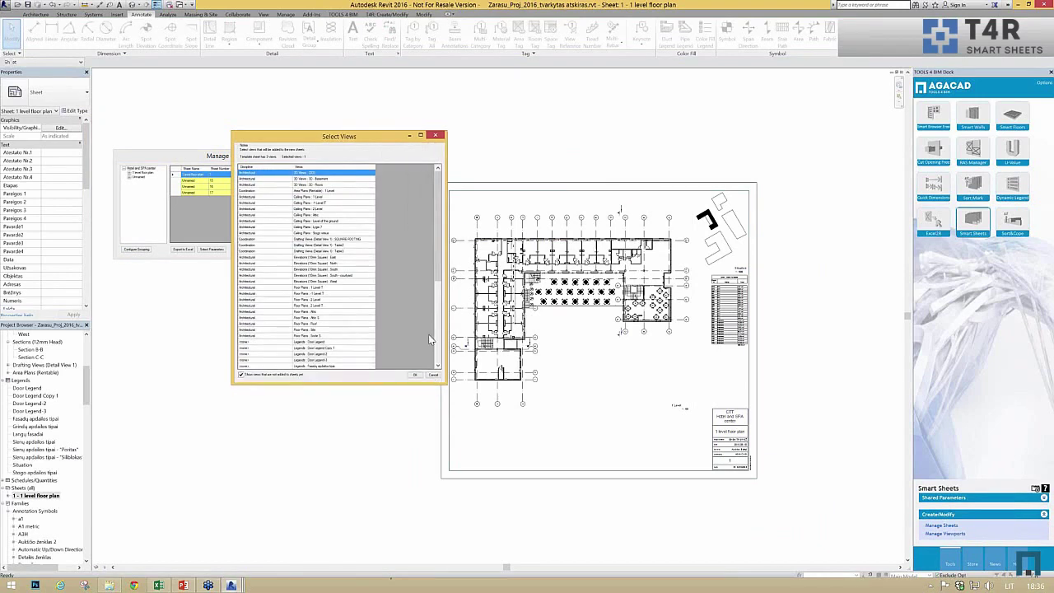
{"action": "left_click", "coordinate": [322, 295]}
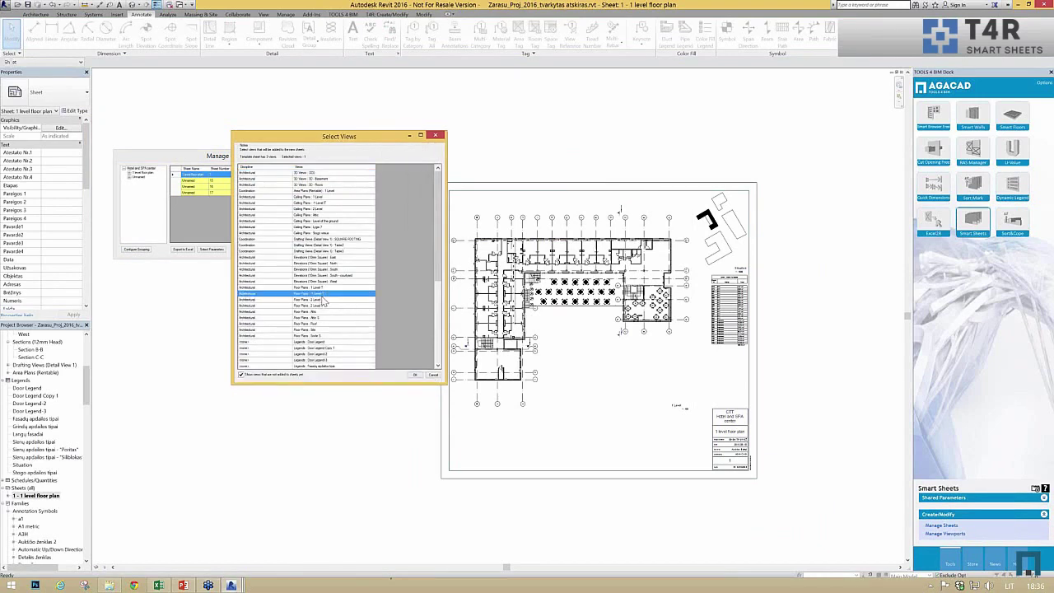
{"action": "left_click", "coordinate": [331, 300], "text": "ctrl"}
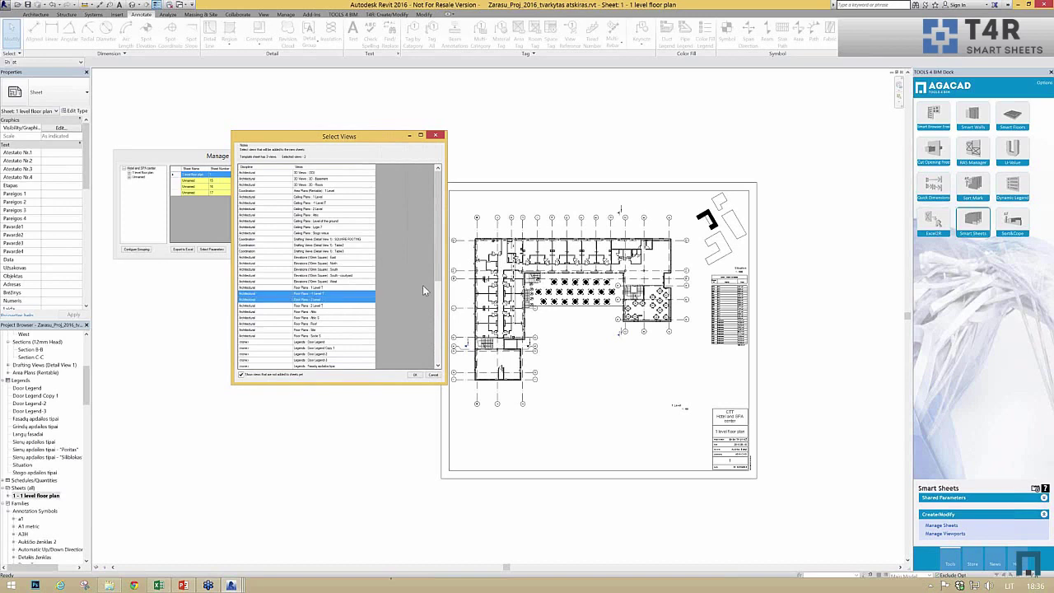
Add the Level -1 and Level 2 room schedules plus the Situation legend, including views already on sheets, and confirm the view selection
{"action": "scroll", "coordinate": [441, 256], "scroll_direction": "down", "scroll_amount": 7}
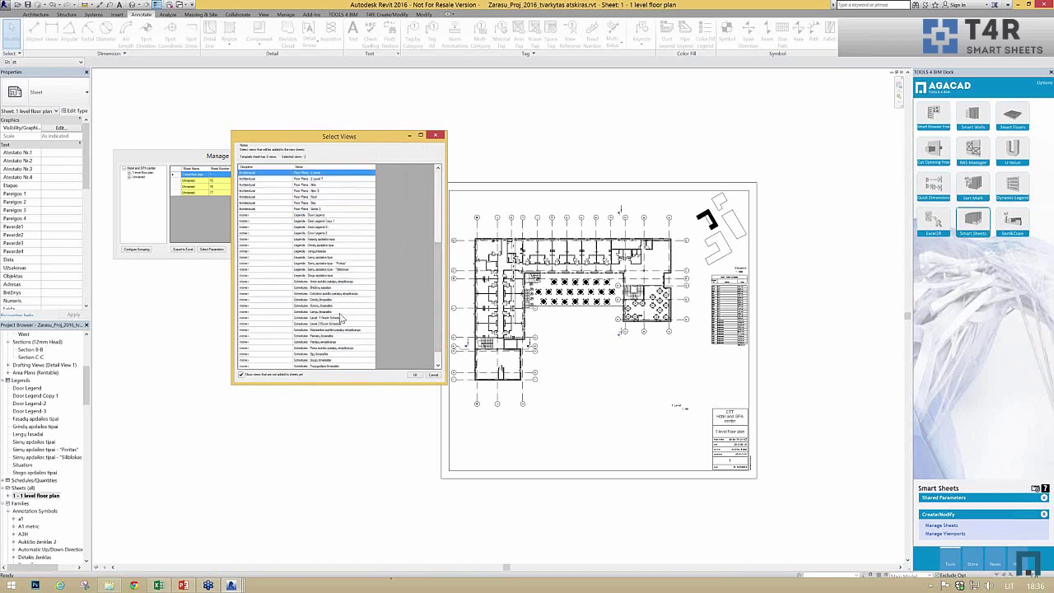
{"action": "left_click", "coordinate": [335, 318], "text": "ctrl"}
{"action": "left_click", "coordinate": [335, 324], "text": "ctrl"}
{"action": "scroll", "coordinate": [437, 340], "scroll_direction": "down", "scroll_amount": 2}
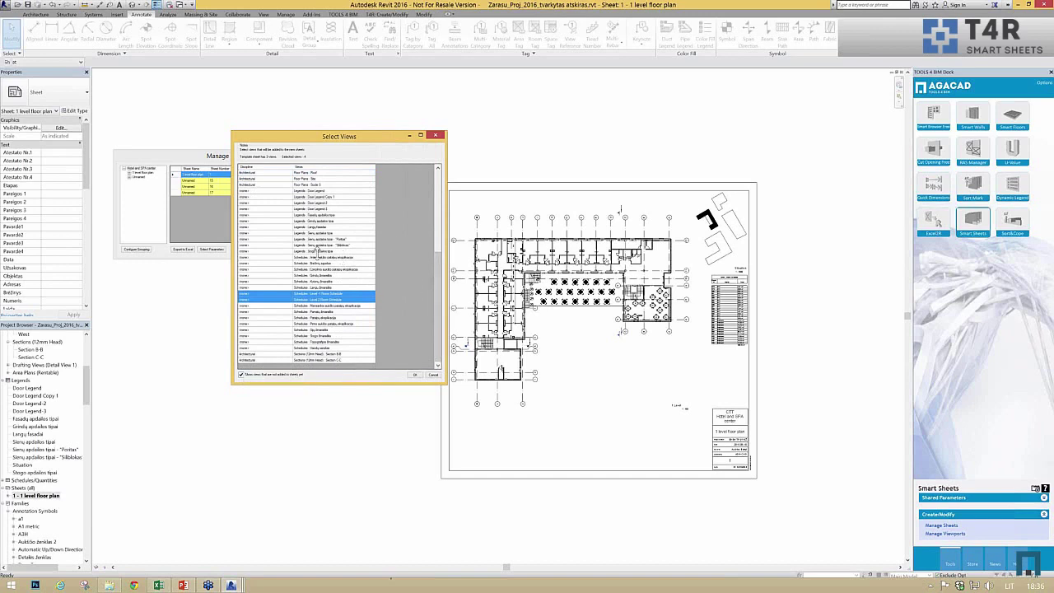
{"action": "left_click", "coordinate": [261, 375]}
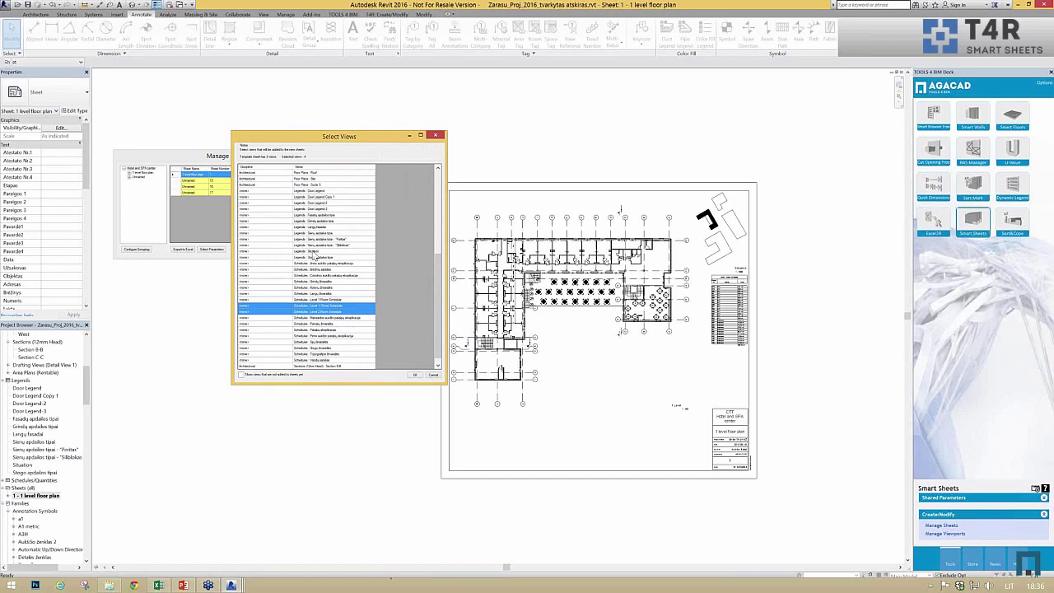
{"action": "left_click", "coordinate": [315, 252], "text": "ctrl"}
{"action": "left_click", "coordinate": [416, 376]}
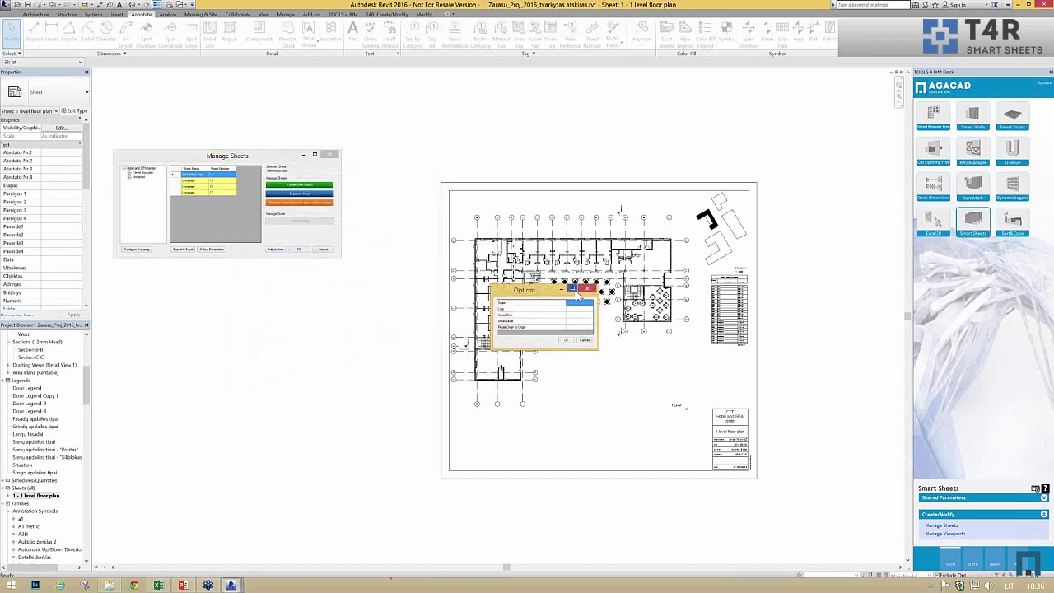
Select the scale, crop, visual style, detail level and model origin options for the new sheets' views and confirm them
{"action": "left_click", "coordinate": [588, 304]}
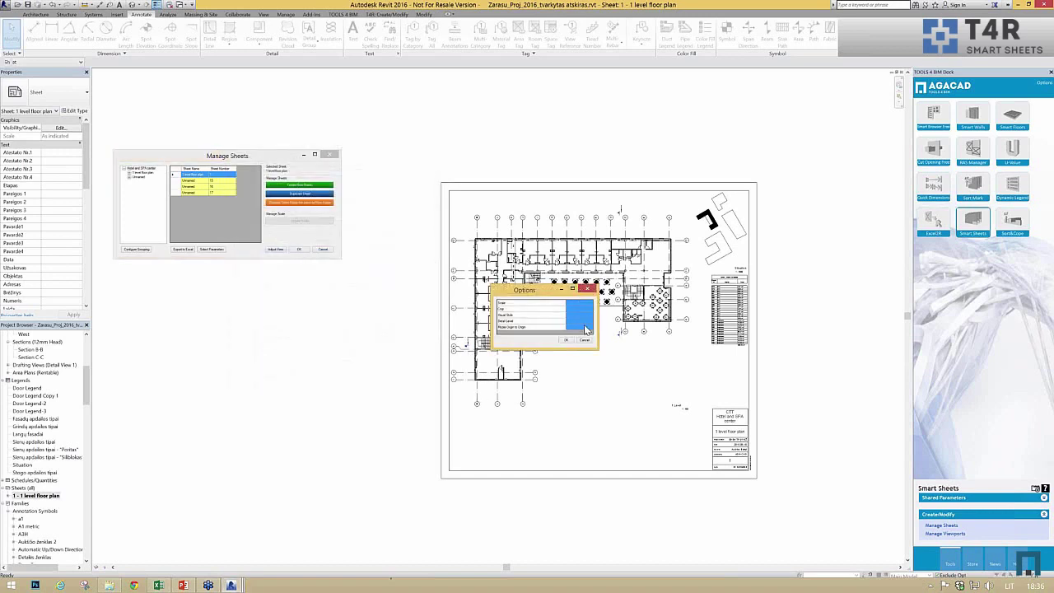
{"action": "left_click", "coordinate": [581, 311]}
{"action": "left_click", "coordinate": [567, 341]}
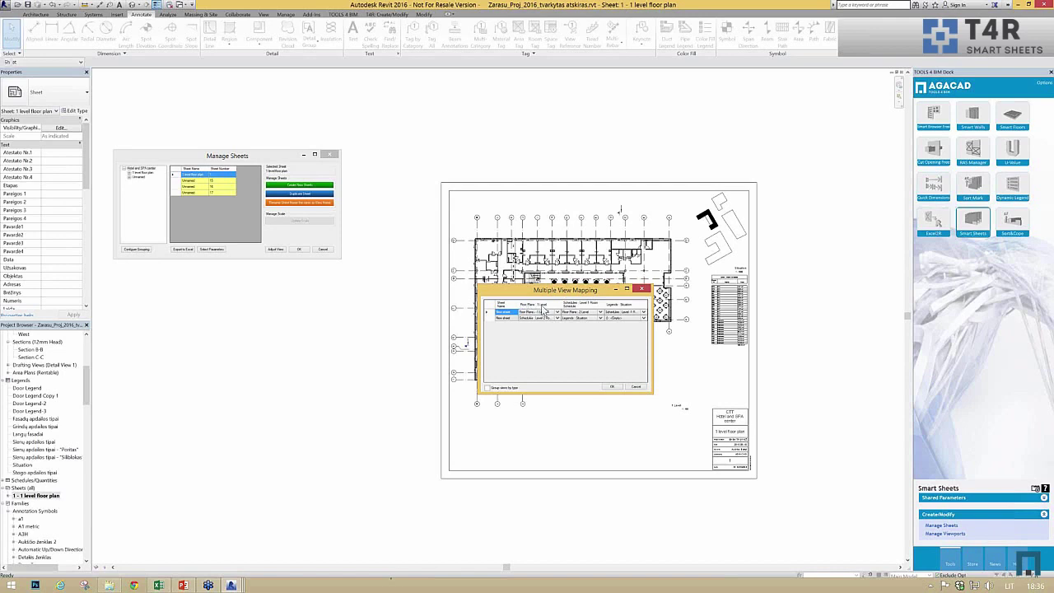
Map the Level -1 Room Schedule to the first new sheet and group the mapped views by type
{"action": "left_click", "coordinate": [542, 319]}
{"action": "left_click", "coordinate": [576, 316]}
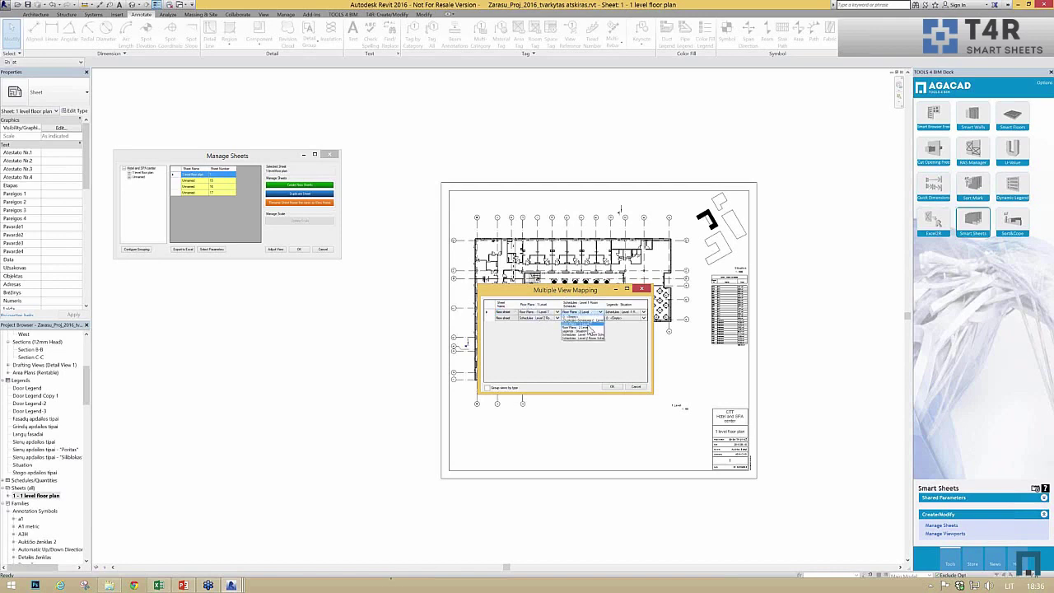
{"action": "left_click", "coordinate": [588, 337]}
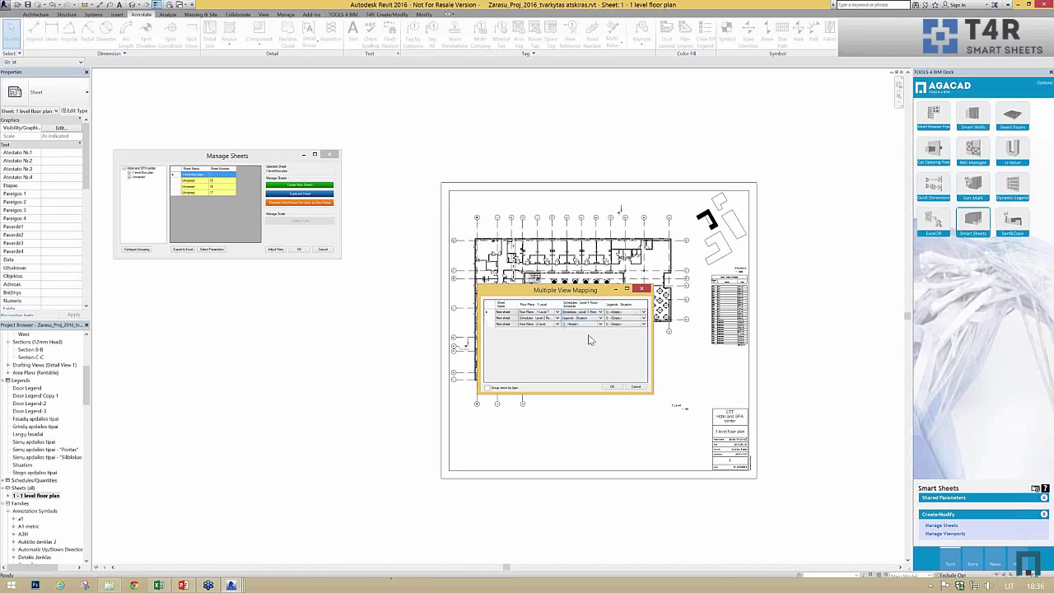
{"action": "left_click", "coordinate": [487, 387]}
Assign a duplicate of the Situation legend to both the -1 Level T and 2 Level sheets in the view mapping
{"action": "left_click", "coordinate": [627, 312]}
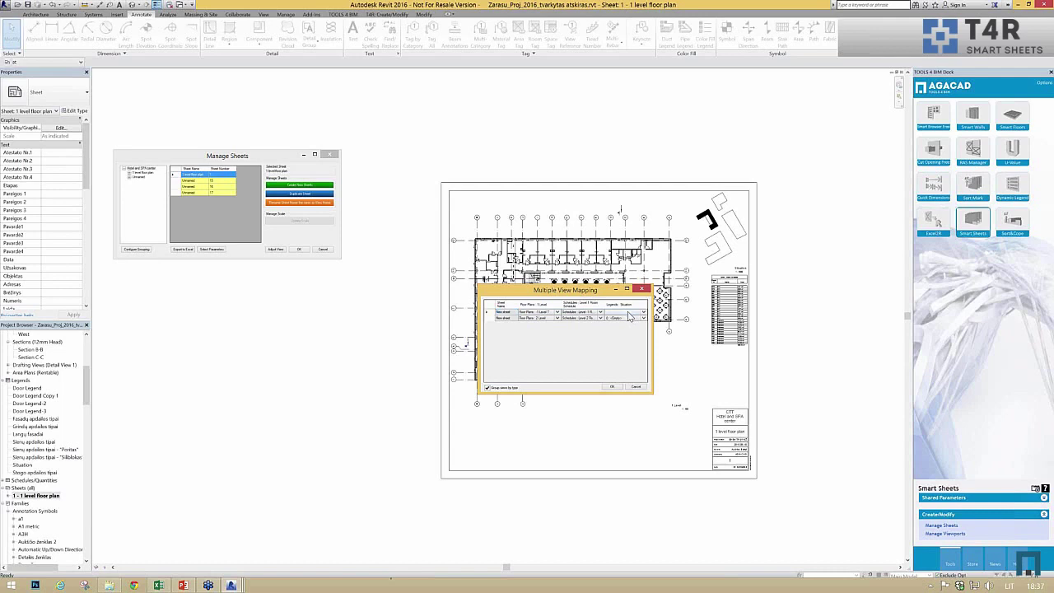
{"action": "left_click", "coordinate": [629, 319]}
{"action": "left_click", "coordinate": [642, 318]}
{"action": "left_click", "coordinate": [615, 330]}
{"action": "left_click", "coordinate": [642, 313]}
{"action": "left_click", "coordinate": [623, 324]}
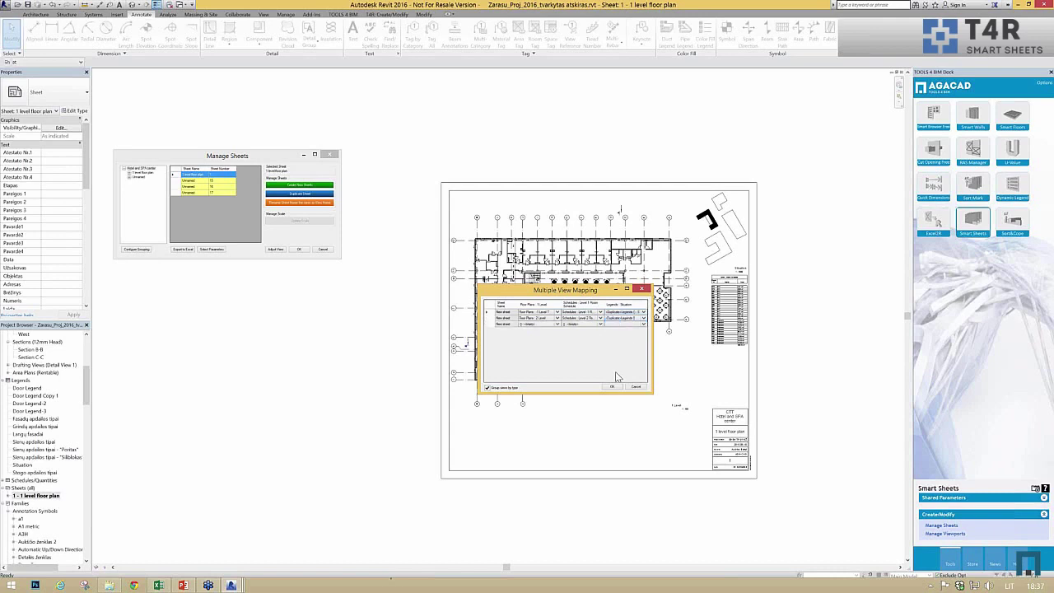
Accept the view mapping and new sheet parameters to create the sheets, and close the report and Manage Sheets
{"action": "left_click", "coordinate": [613, 387]}
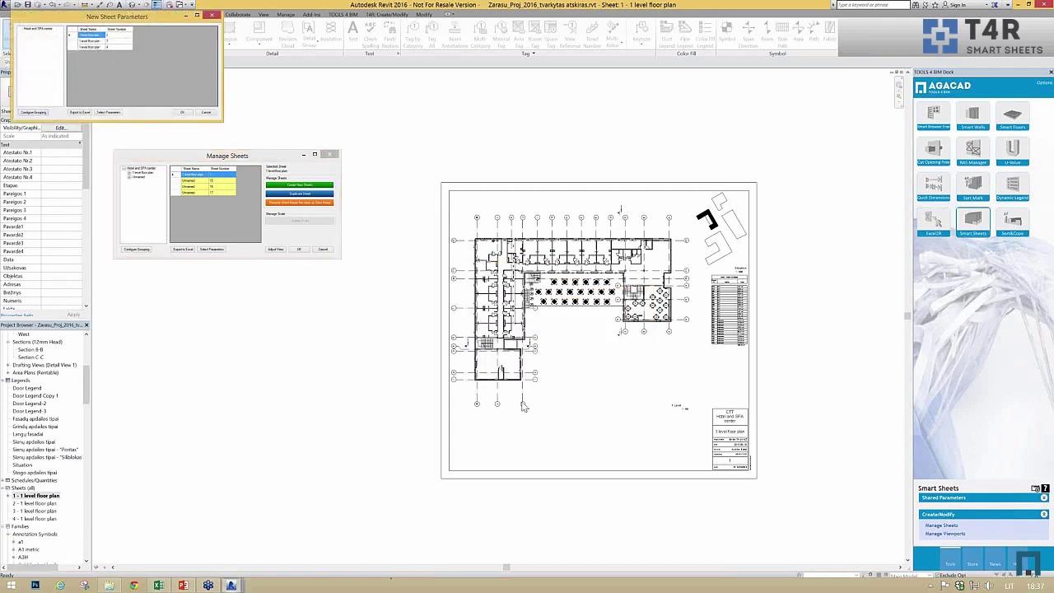
{"action": "left_click", "coordinate": [182, 113]}
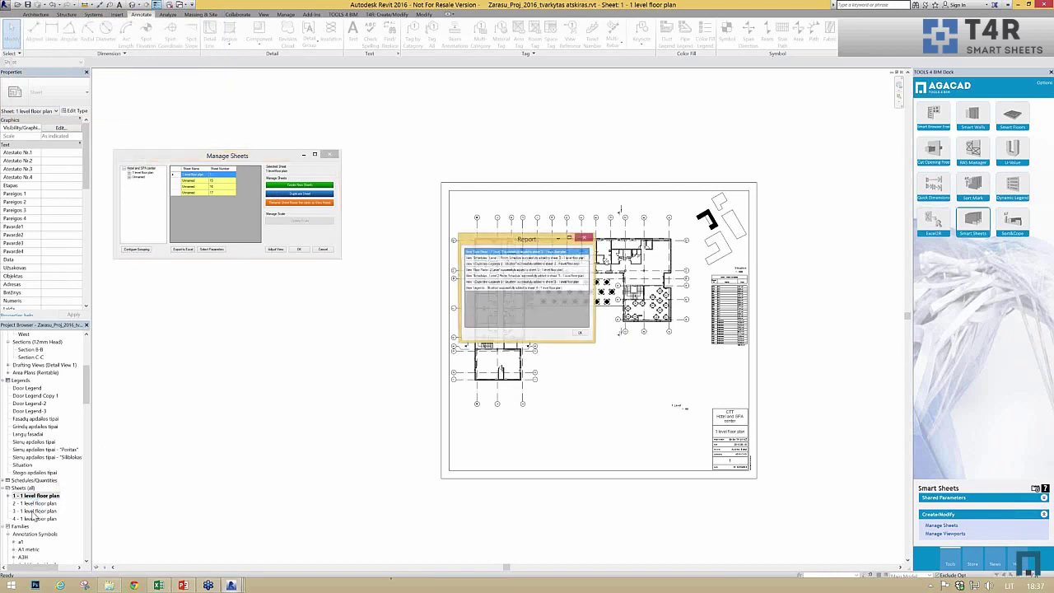
{"action": "left_click", "coordinate": [582, 333]}
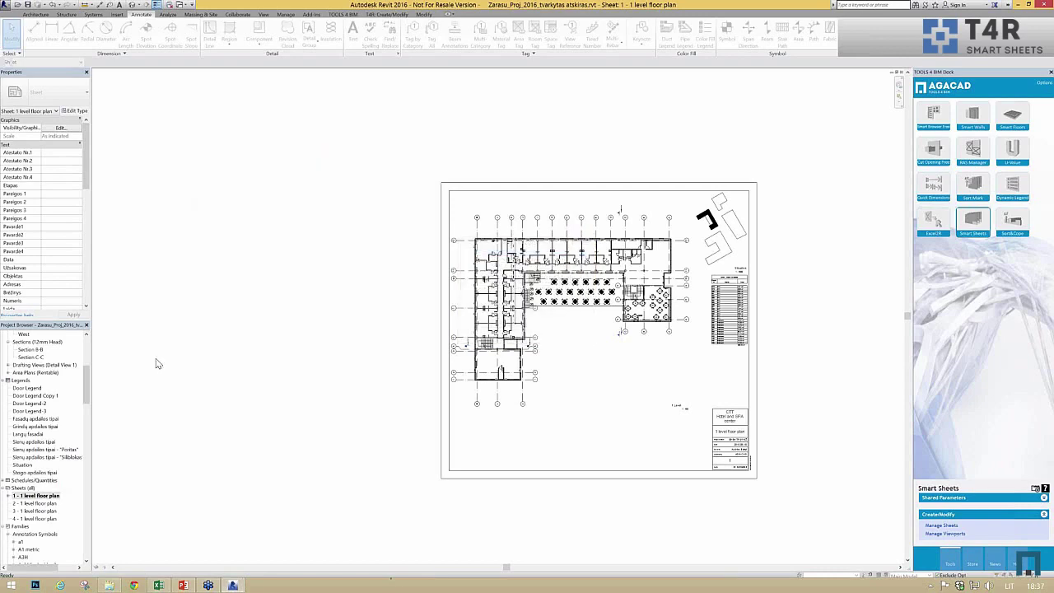
{"action": "left_click", "coordinate": [299, 251]}
Open new sheets 2 and 3 and inspect their floor plans, Situation legends and room schedules
{"action": "double_click", "coordinate": [35, 503]}
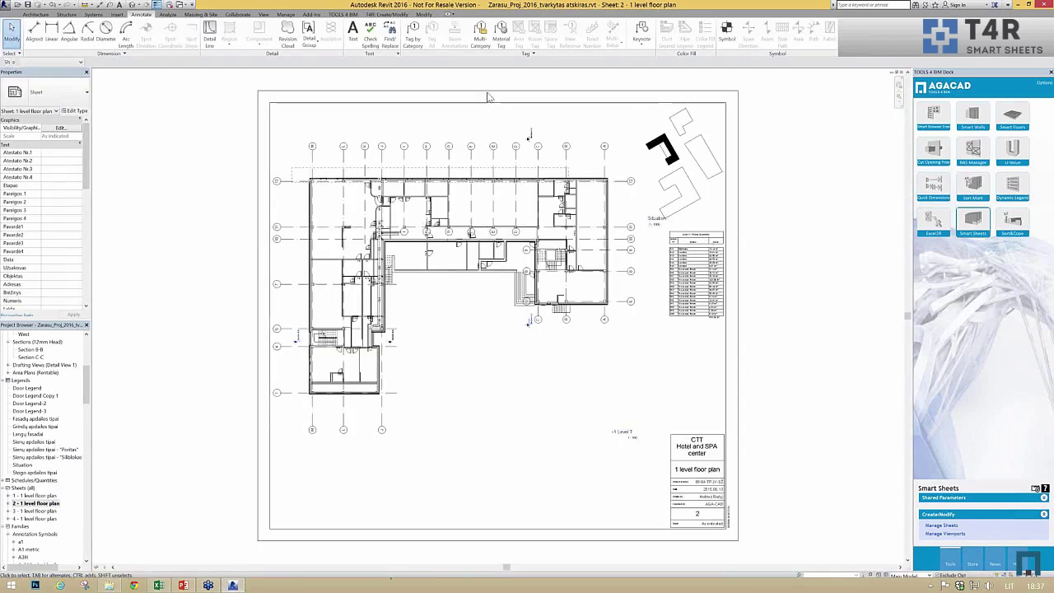
{"action": "double_click", "coordinate": [36, 511]}
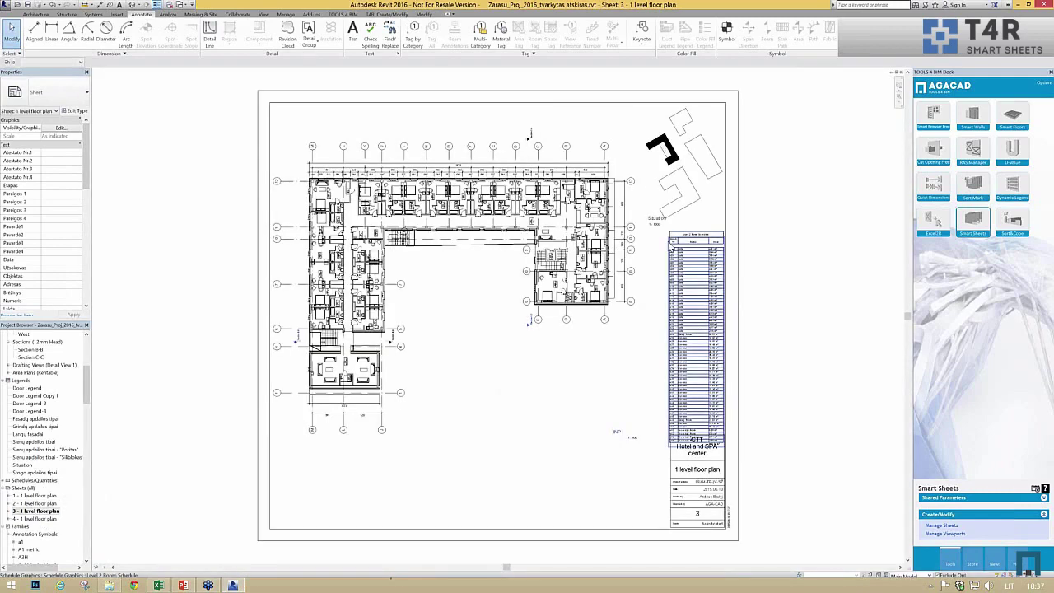
{"action": "scroll", "coordinate": [694, 255], "scroll_direction": "up", "scroll_amount": 5}
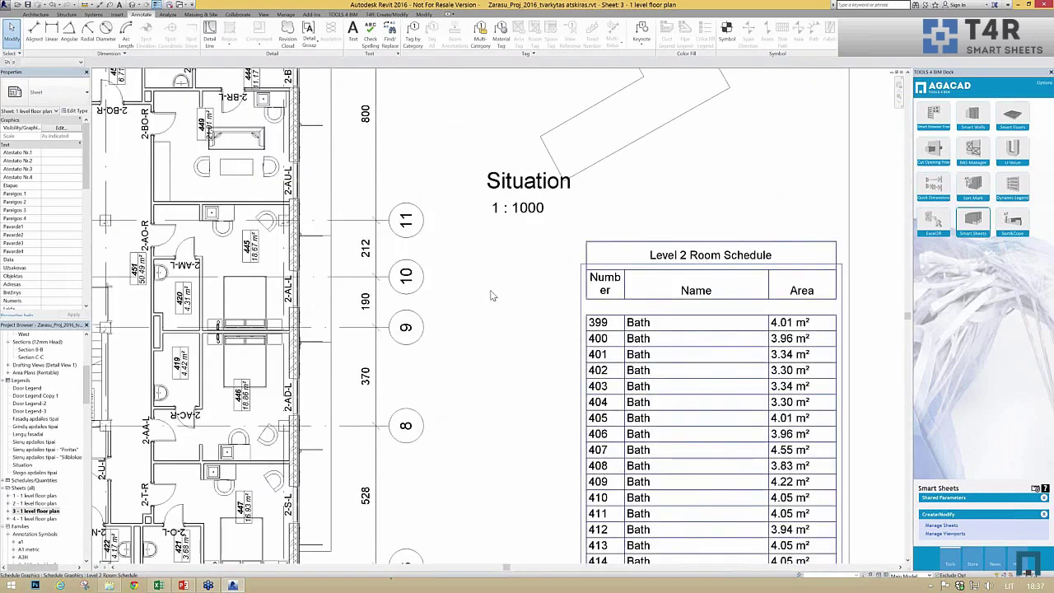
{"action": "scroll", "coordinate": [489, 294], "scroll_direction": "down", "scroll_amount": 8}
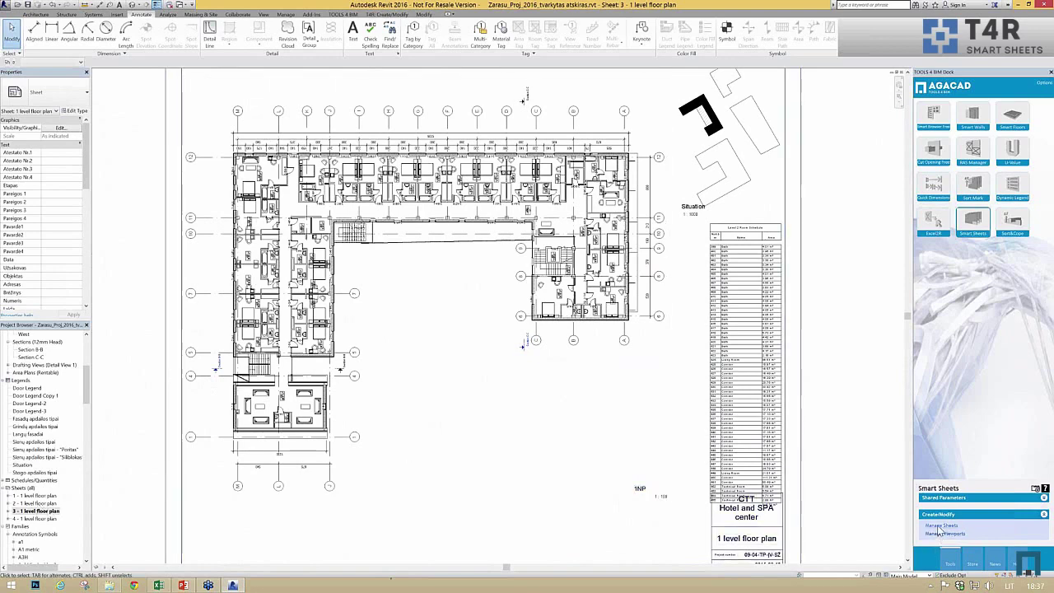
Rename sheets 1 to 4 after the views placed on them with Manage Sheets, and open sheet 2
{"action": "left_click", "coordinate": [940, 526]}
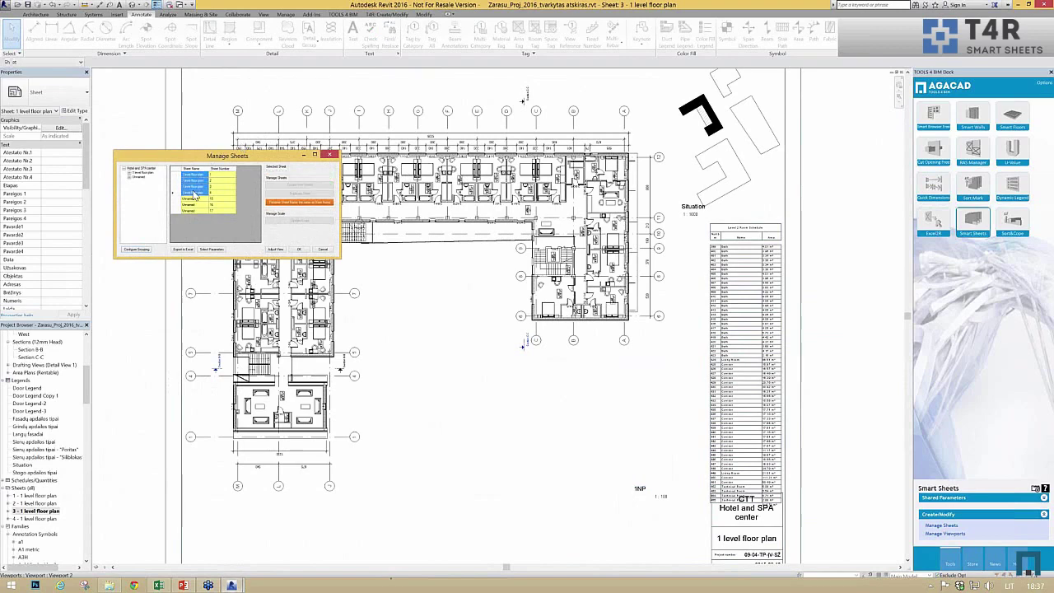
{"action": "left_click", "coordinate": [290, 204]}
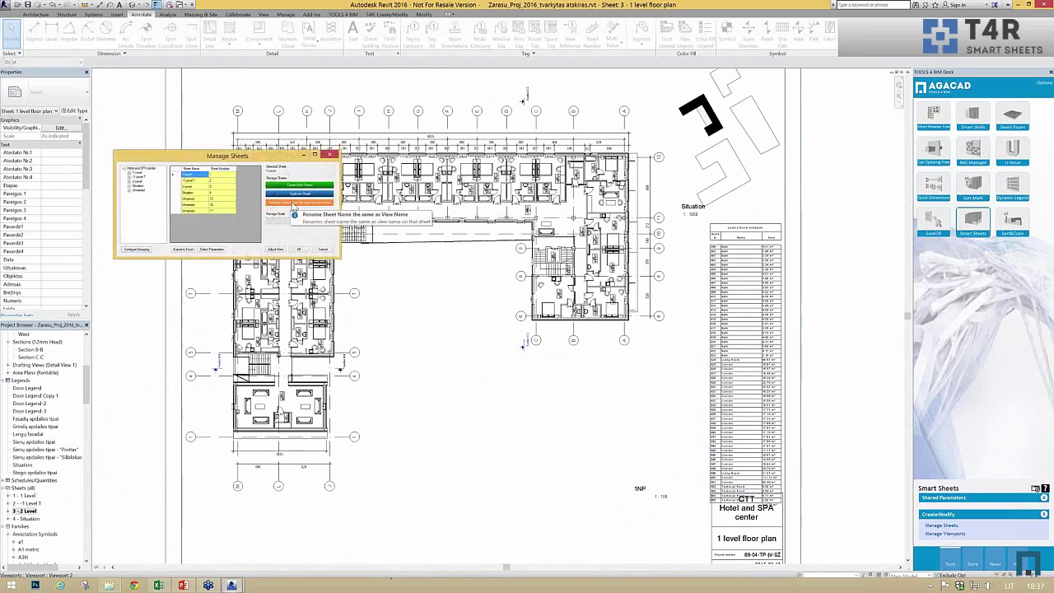
{"action": "left_click", "coordinate": [297, 249]}
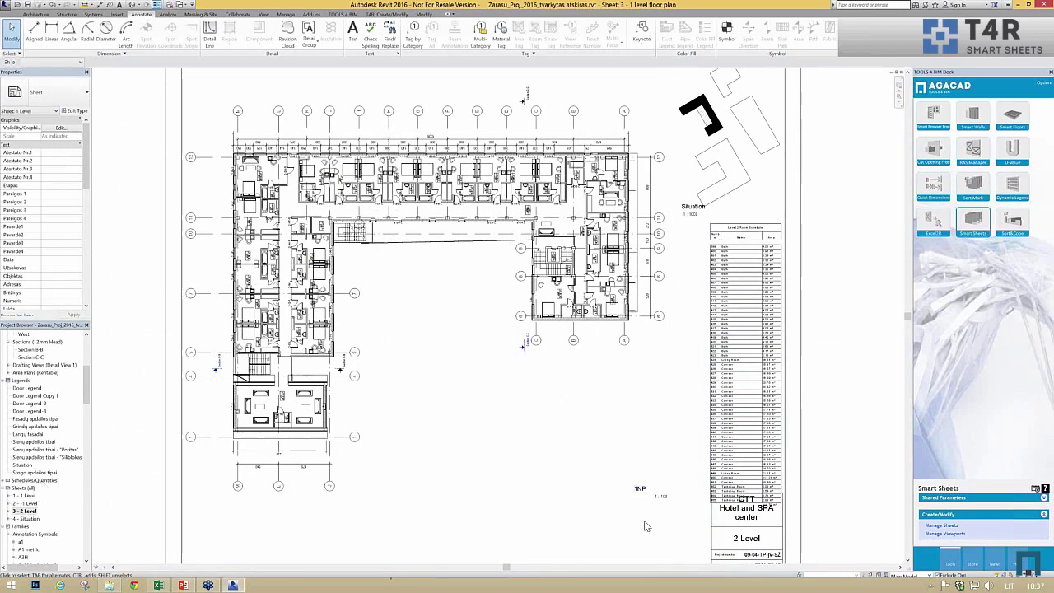
{"action": "double_click", "coordinate": [26, 503]}
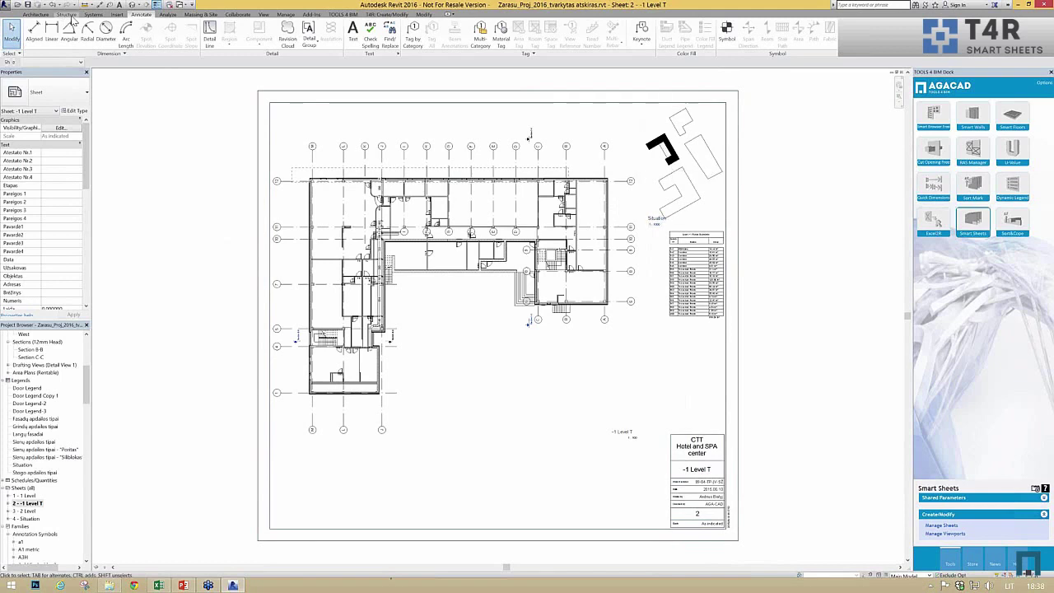
Create a new project from the DefaultMetric template
{"action": "left_click", "coordinate": [69, 16]}
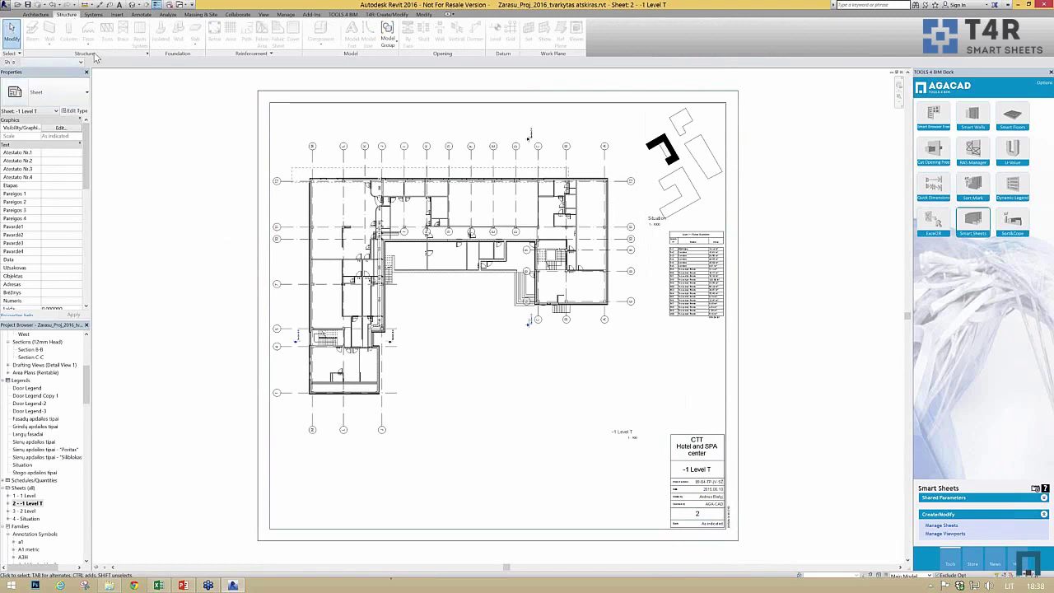
{"action": "left_click", "coordinate": [7, 6]}
{"action": "left_click", "coordinate": [43, 47]}
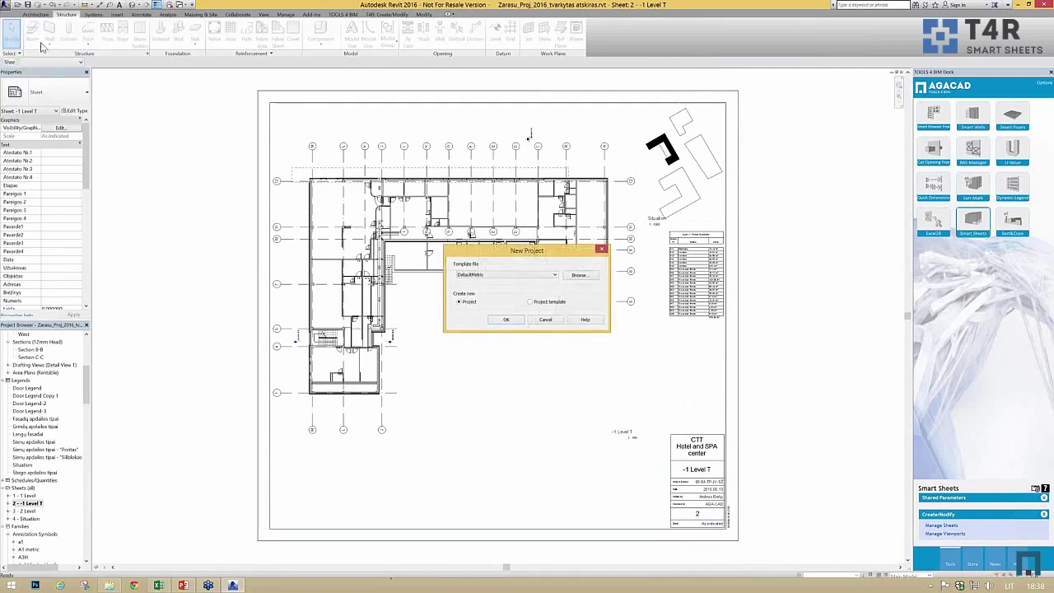
{"action": "left_click", "coordinate": [506, 320]}
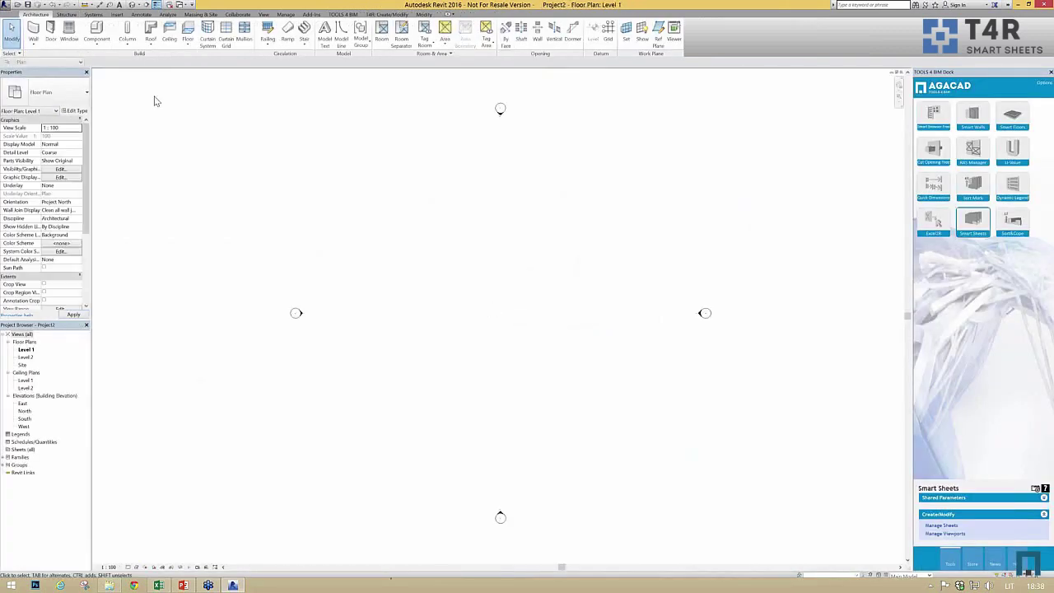
Start the Truss command and load the family M_Howe Gabled Truss-6 Panel.rfa from the Structural Trusses folder
{"action": "left_click", "coordinate": [69, 33]}
{"action": "left_click", "coordinate": [66, 14]}
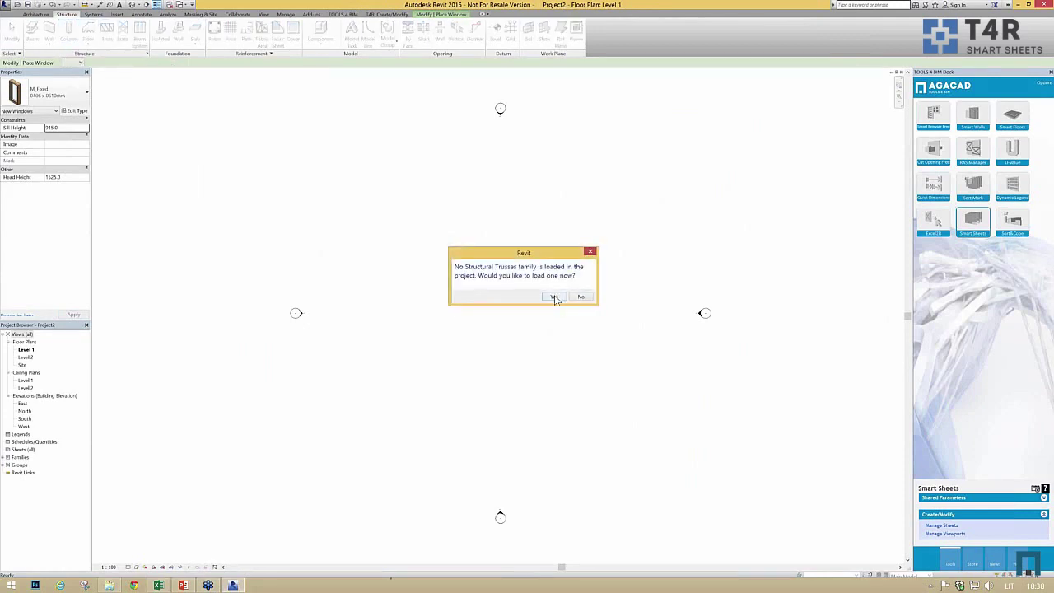
{"action": "left_click", "coordinate": [554, 297]}
{"action": "scroll", "coordinate": [494, 308], "scroll_direction": "down", "scroll_amount": 5}
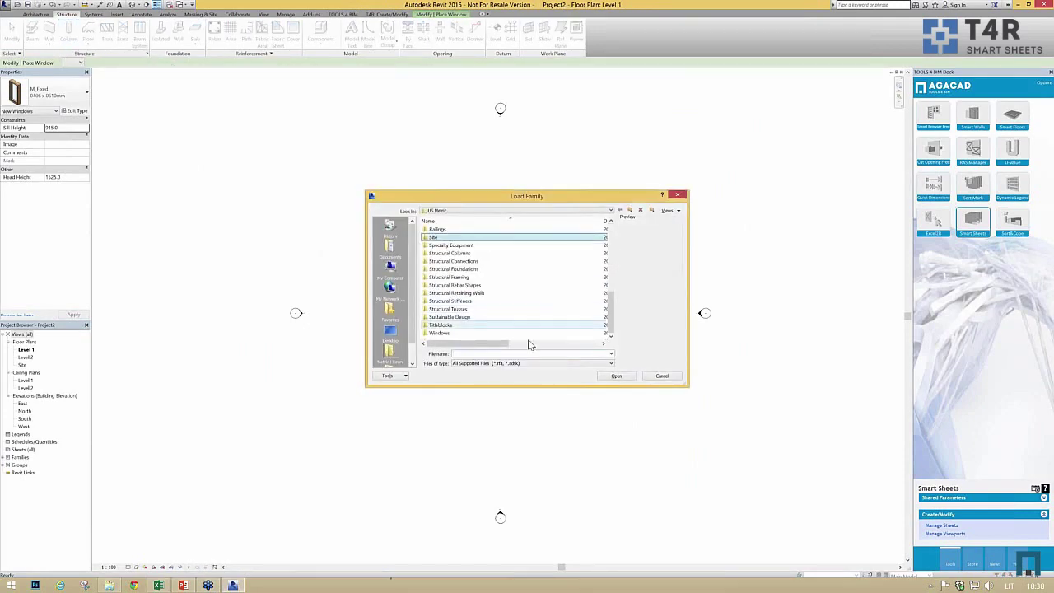
{"action": "double_click", "coordinate": [449, 308]}
{"action": "left_click", "coordinate": [461, 246]}
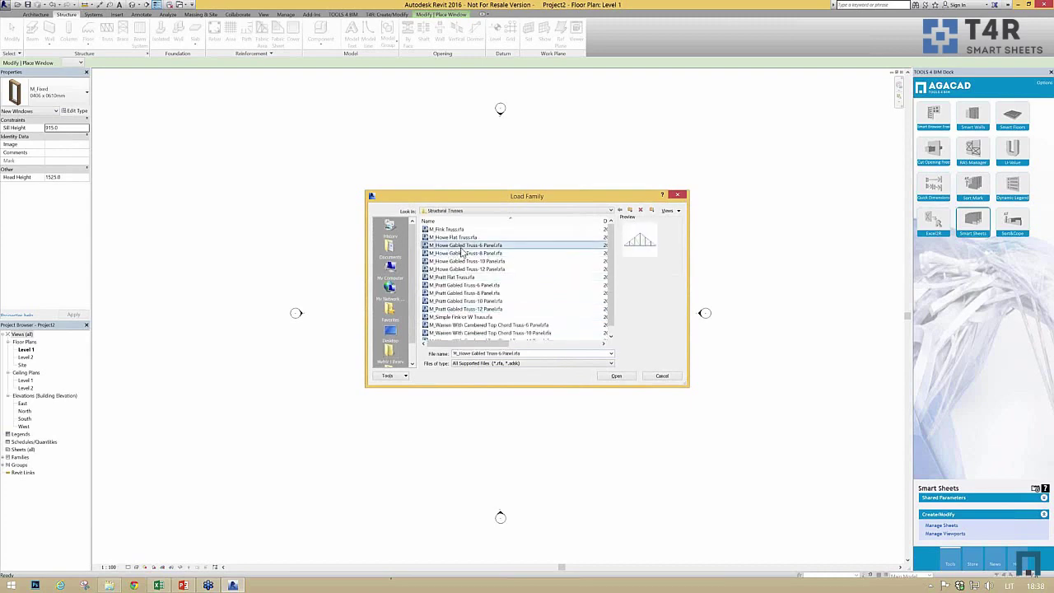
{"action": "left_click", "coordinate": [616, 375]}
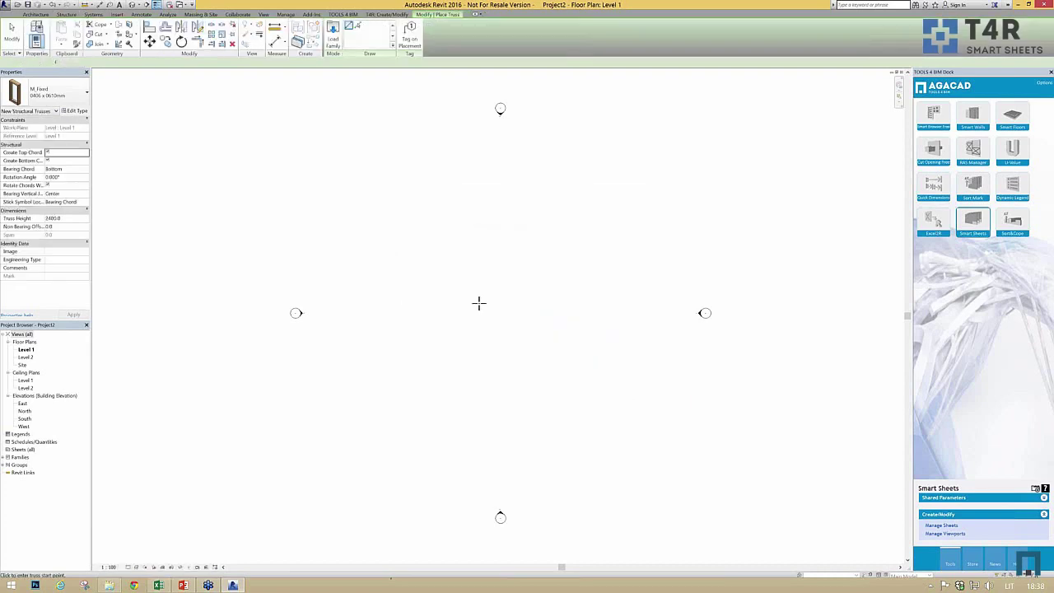
Place a horizontal truss about 22 m long on Level 1, between the elevation markers
{"action": "left_click", "coordinate": [409, 303]}
{"action": "left_click", "coordinate": [590, 303]}
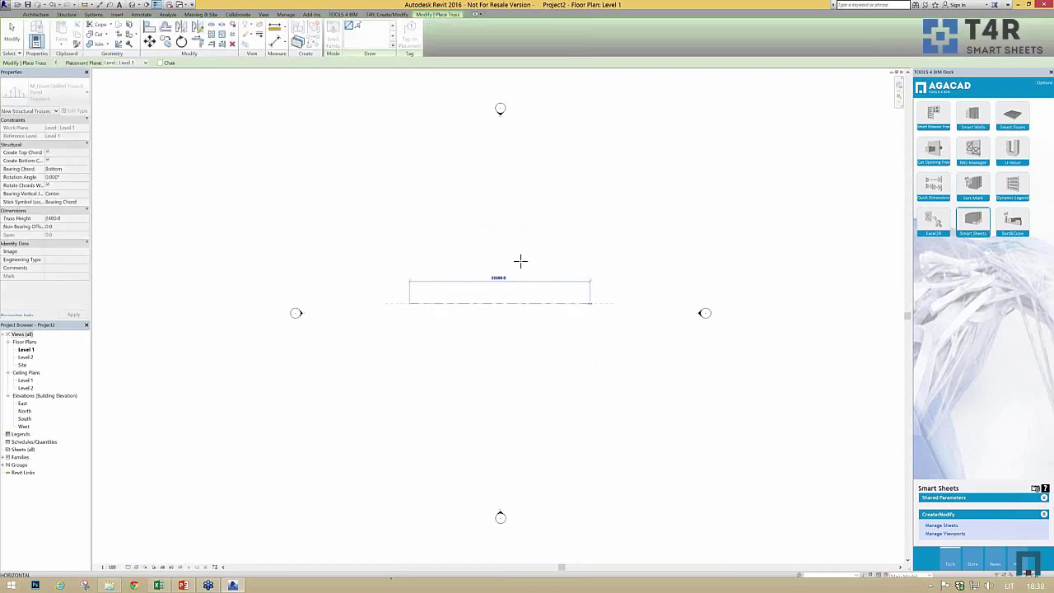
Open the default 3D view of the new truss and end truss placement
{"action": "left_click", "coordinate": [133, 4]}
{"action": "scroll", "coordinate": [543, 313], "scroll_direction": "up", "scroll_amount": 3}
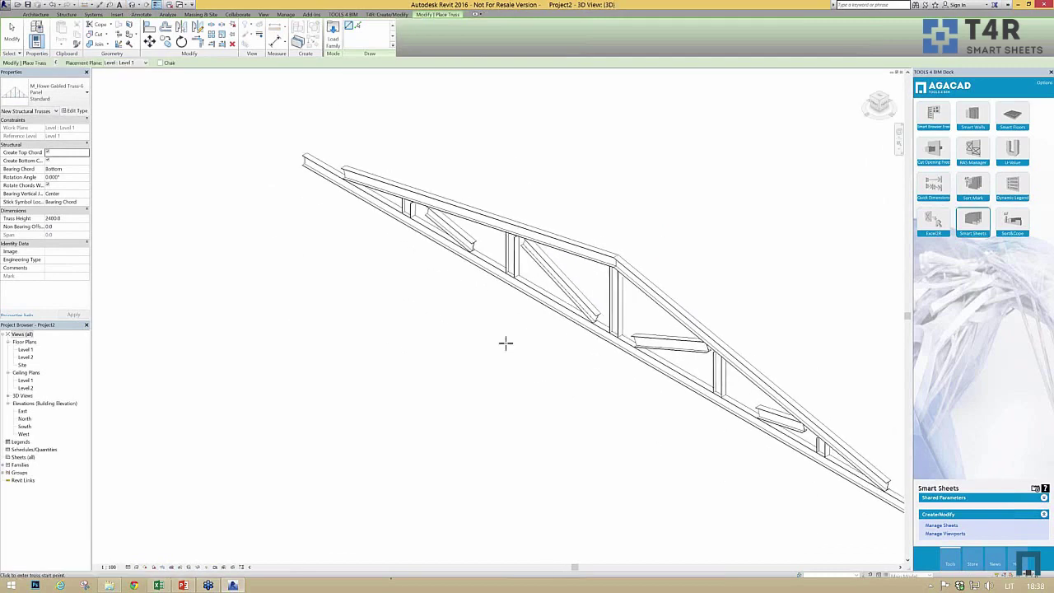
{"action": "key", "text": "Escape"}
{"action": "key", "text": "Escape"}
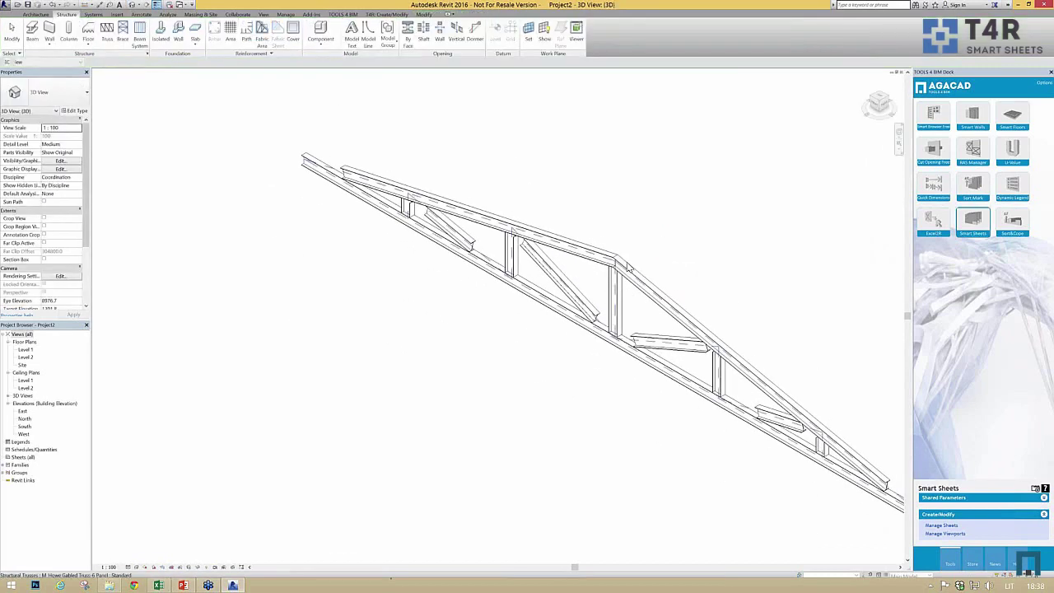
Cope the elements of the selected truss with Sort&Cope, accepting the offered coping distance
{"action": "left_click", "coordinate": [627, 262]}
{"action": "middle_click_drag", "start_coordinate": [571, 371], "coordinate": [694, 278], "text": "shift"}
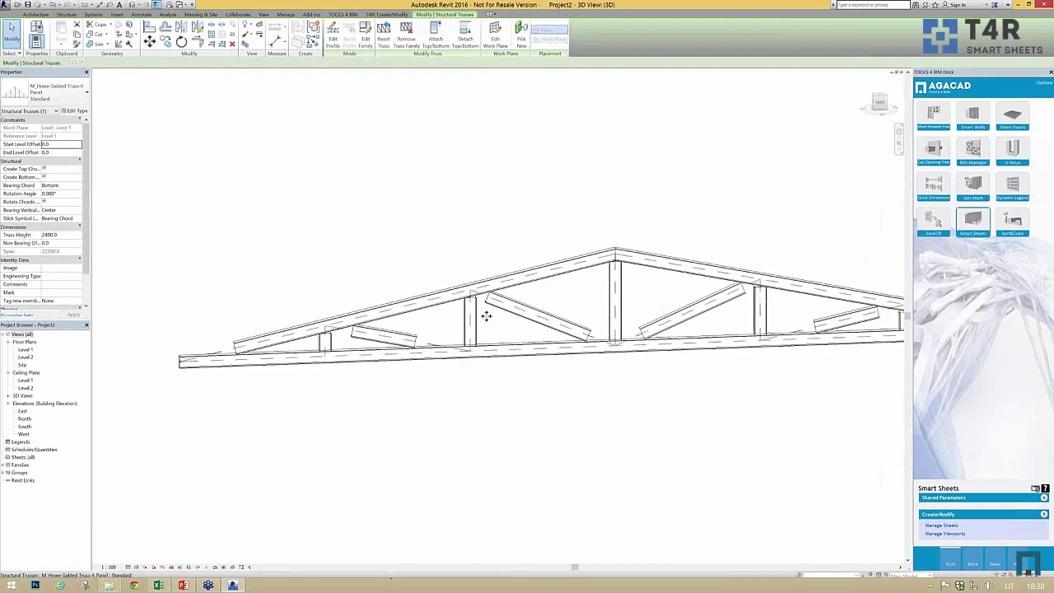
{"action": "scroll", "coordinate": [461, 283], "scroll_direction": "up", "scroll_amount": 5}
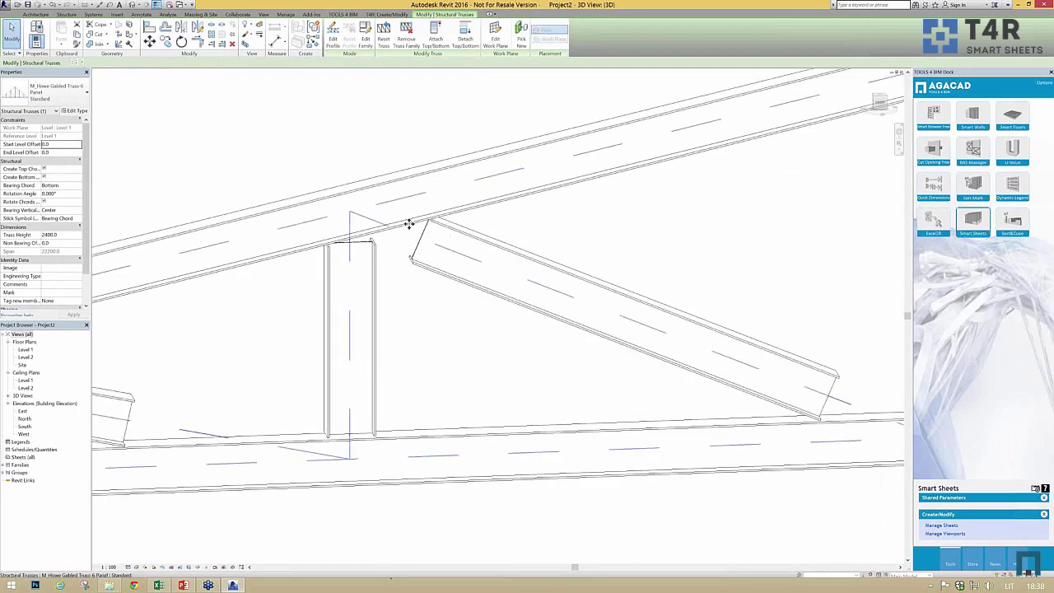
{"action": "scroll", "coordinate": [411, 223], "scroll_direction": "down", "scroll_amount": 5}
{"action": "left_click", "coordinate": [558, 230]}
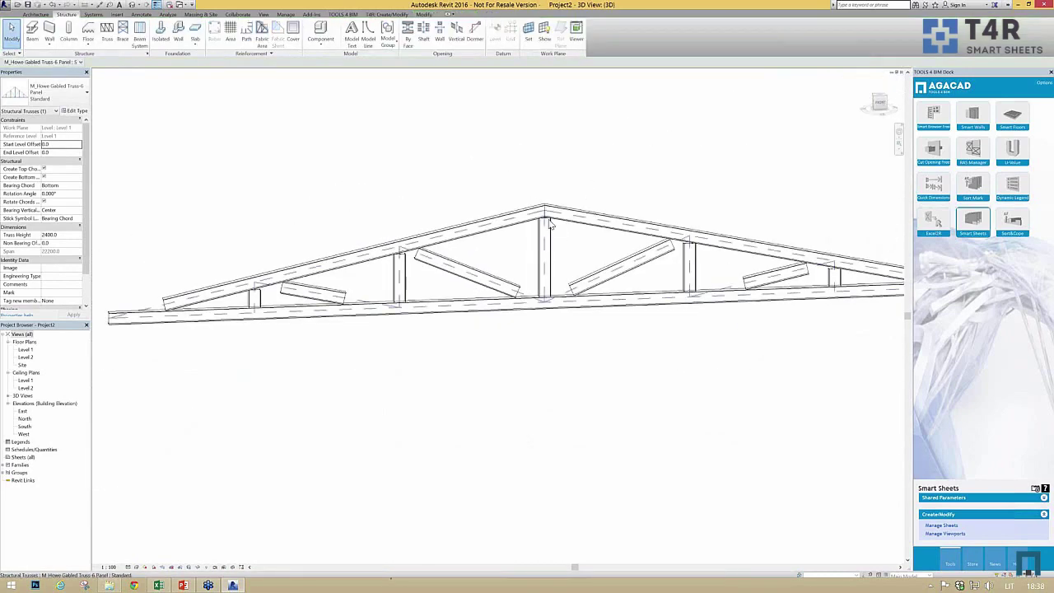
{"action": "left_click", "coordinate": [557, 247]}
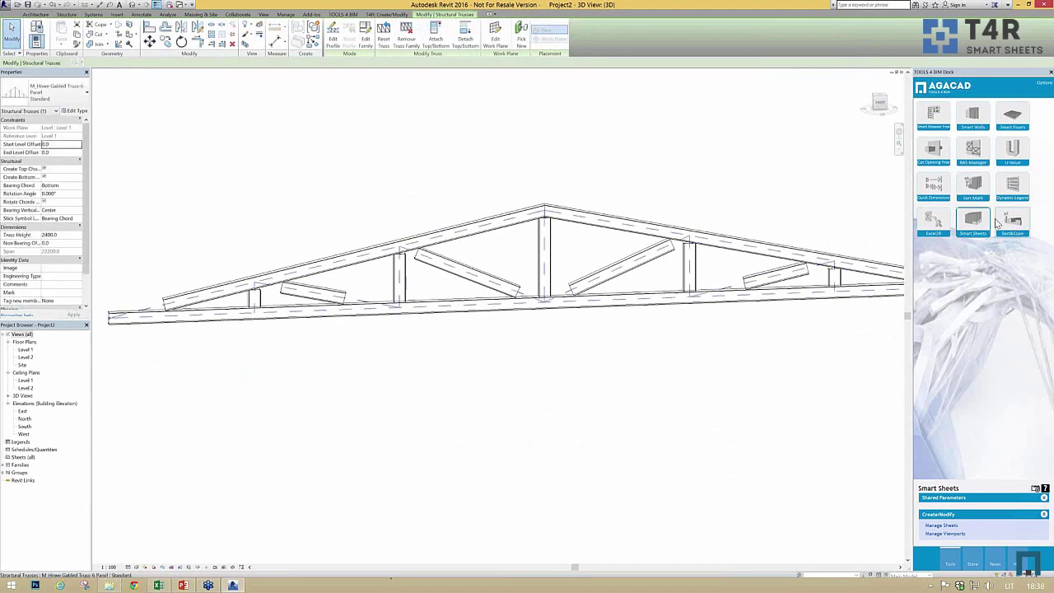
{"action": "left_click", "coordinate": [1012, 221]}
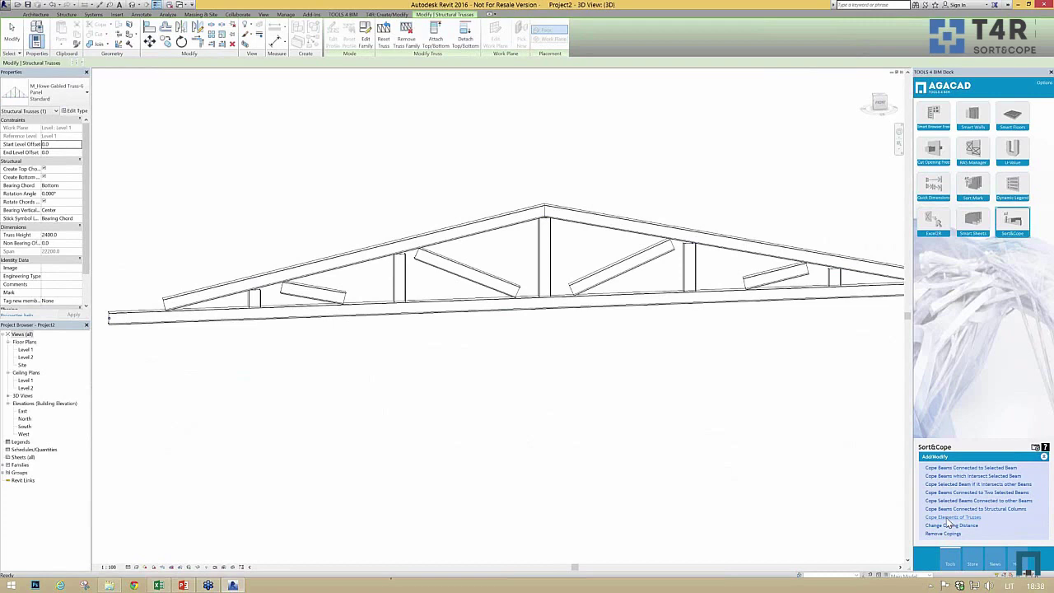
{"action": "left_click", "coordinate": [951, 525]}
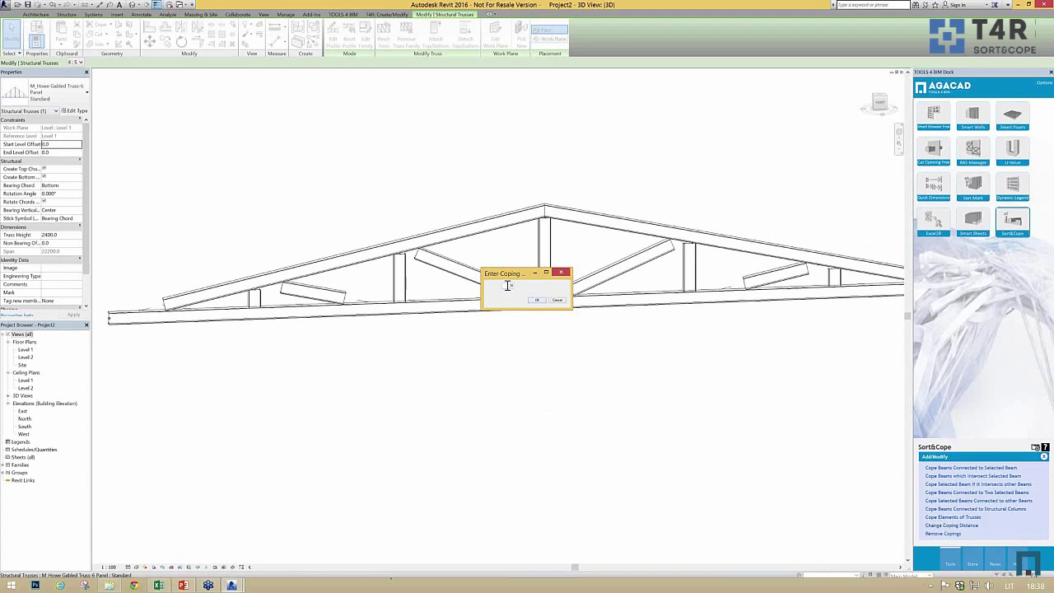
{"action": "left_click", "coordinate": [558, 302]}
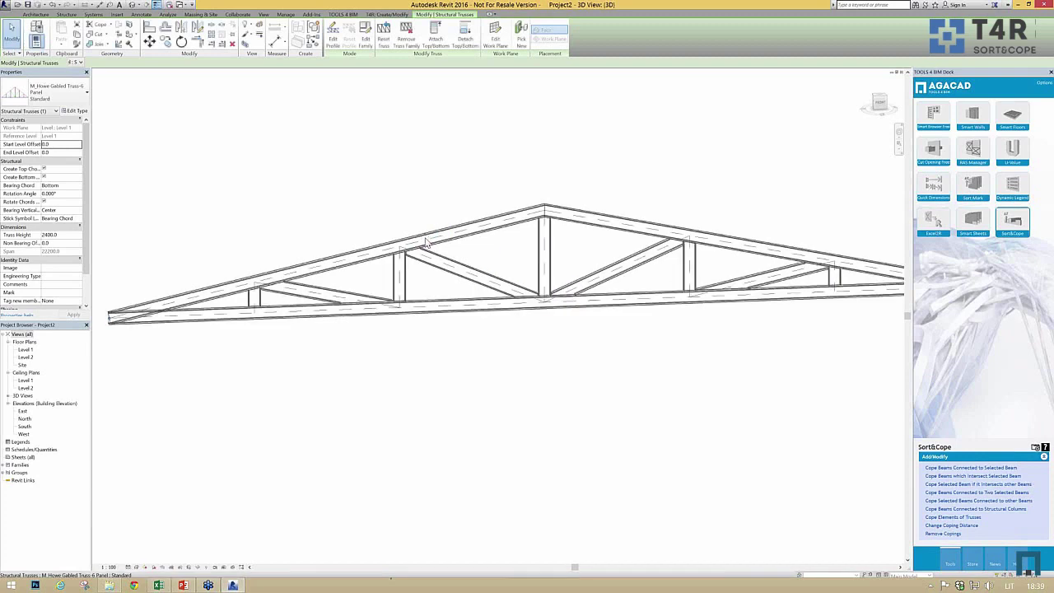
Cope the beams meeting the truss's bottom chord against it with Sort&Cope, accepting the offered coping distance
{"action": "middle_click_drag", "start_coordinate": [508, 329], "coordinate": [418, 236], "text": "shift"}
{"action": "scroll", "coordinate": [420, 248], "scroll_direction": "up", "scroll_amount": 4}
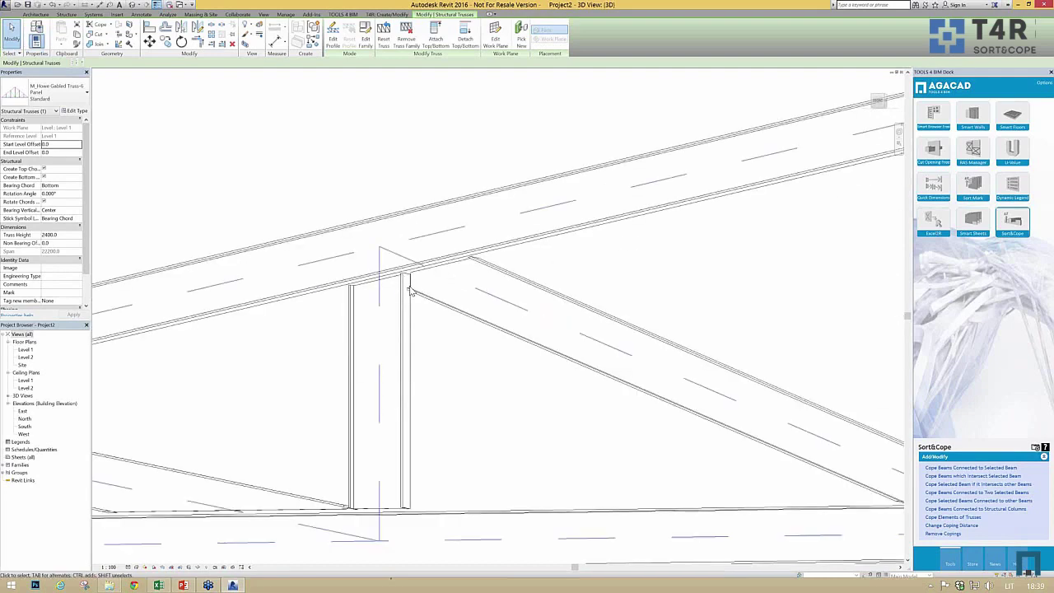
{"action": "scroll", "coordinate": [402, 280], "scroll_direction": "down", "scroll_amount": 3}
{"action": "scroll", "coordinate": [437, 422], "scroll_direction": "down", "scroll_amount": 3}
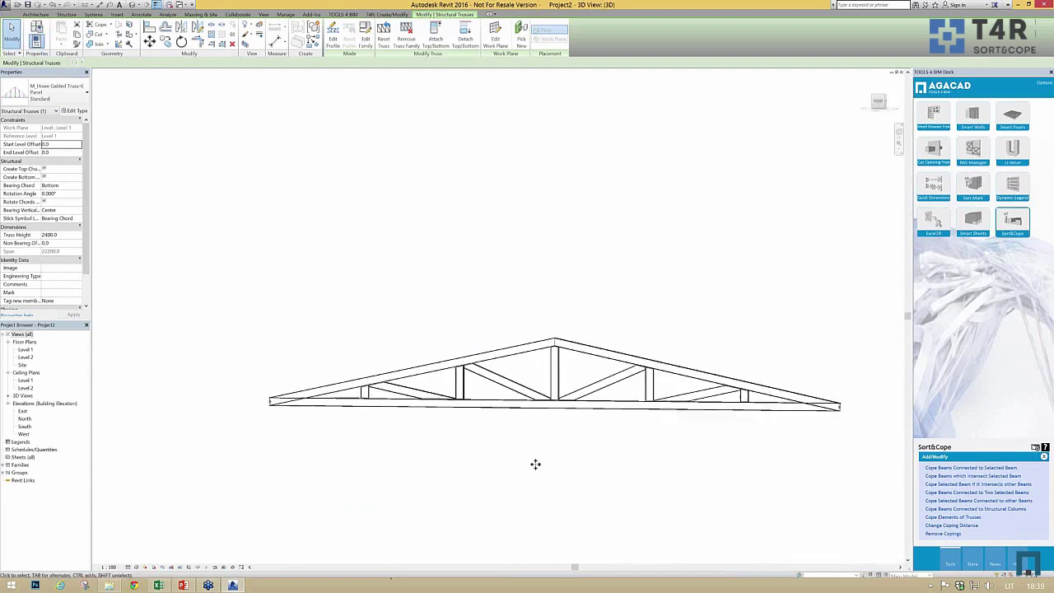
{"action": "scroll", "coordinate": [396, 470], "scroll_direction": "up", "scroll_amount": 5}
{"action": "key", "text": "Escape"}
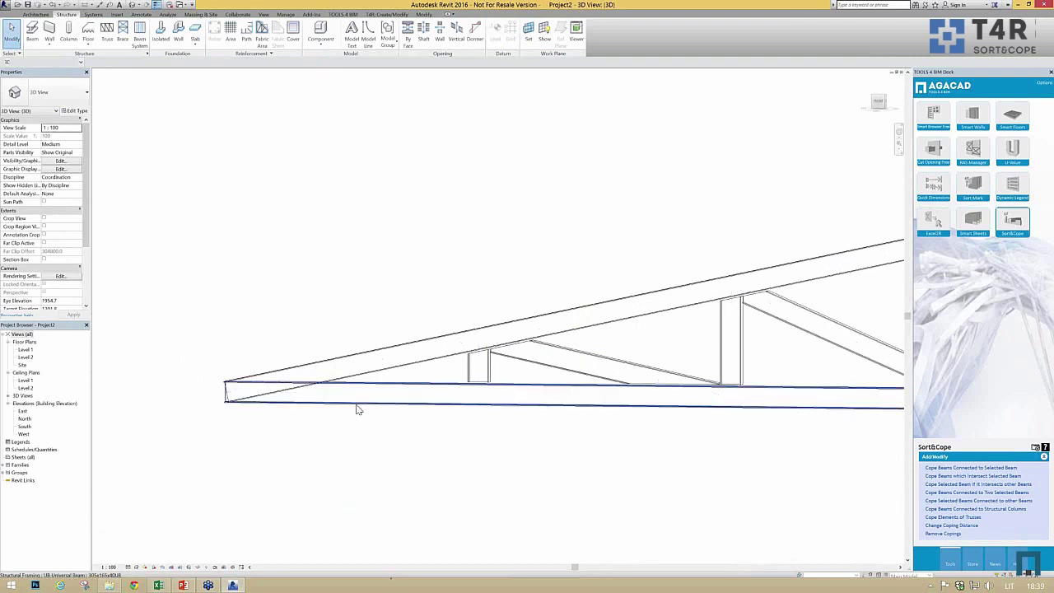
{"action": "left_click", "coordinate": [355, 403]}
{"action": "left_click", "coordinate": [952, 470]}
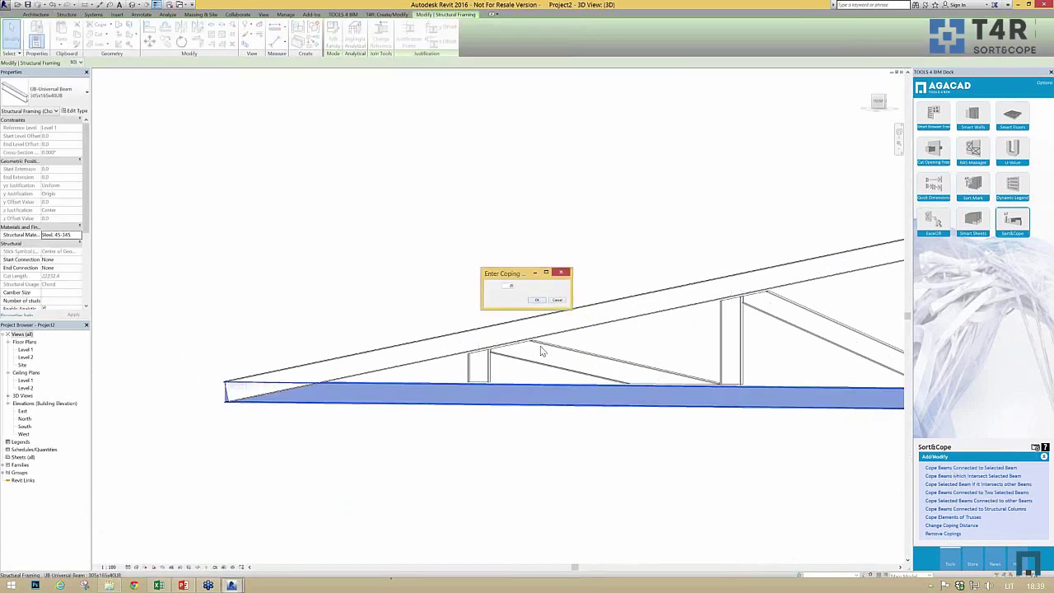
{"action": "left_click", "coordinate": [539, 300]}
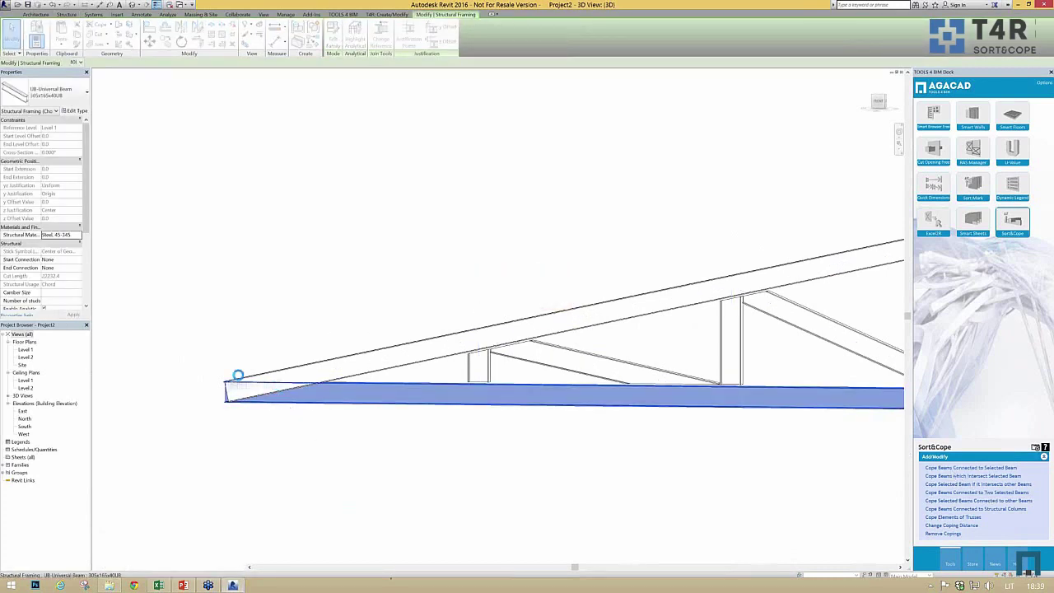
Examine the coped joints at the ends of the bottom chord, clear the selection and view the whole truss
{"action": "scroll", "coordinate": [654, 337], "scroll_direction": "down", "scroll_amount": 5}
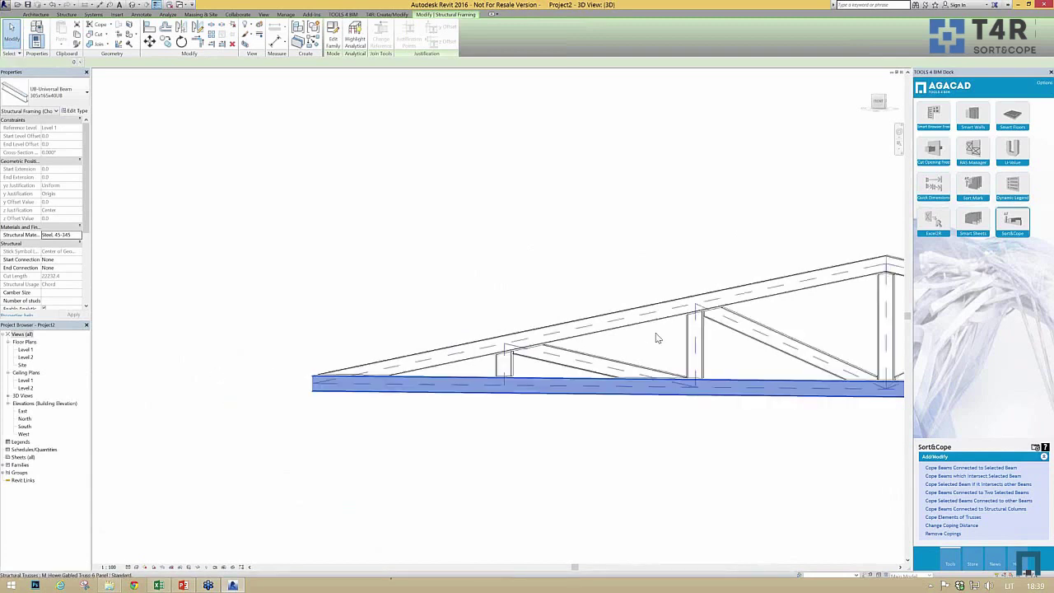
{"action": "scroll", "coordinate": [560, 383], "scroll_direction": "up", "scroll_amount": 5}
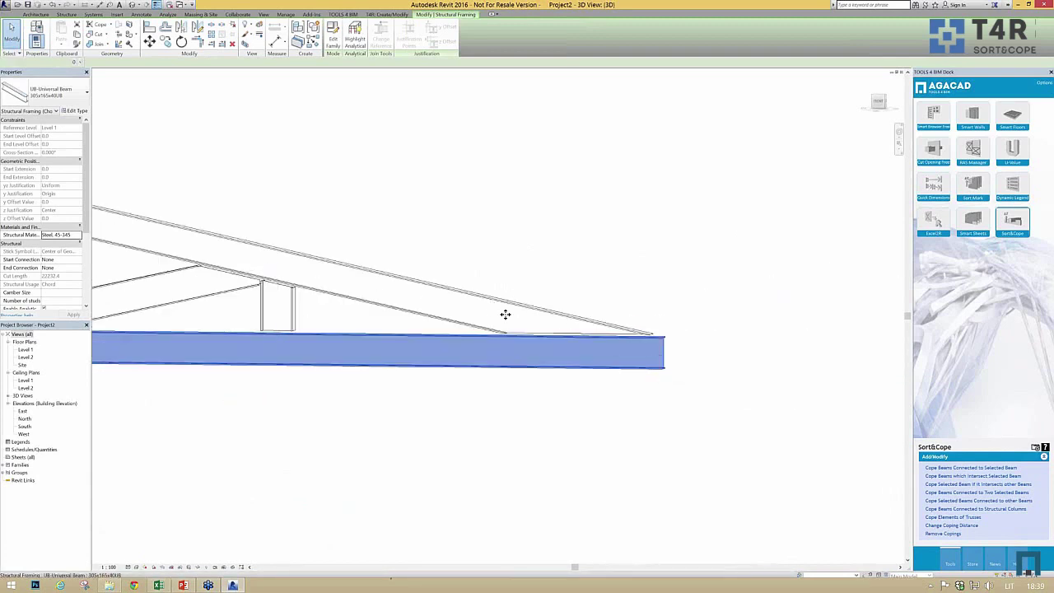
{"action": "left_click", "coordinate": [565, 239]}
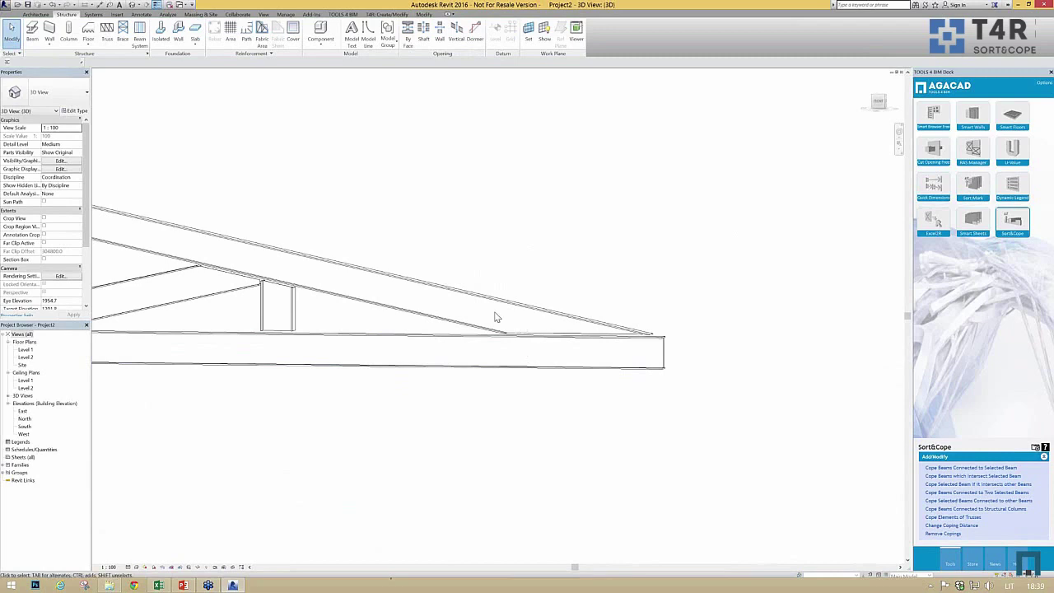
{"action": "scroll", "coordinate": [717, 273], "scroll_direction": "down", "scroll_amount": 5}
{"action": "middle_click_drag", "start_coordinate": [669, 266], "coordinate": [637, 322], "text": "shift"}
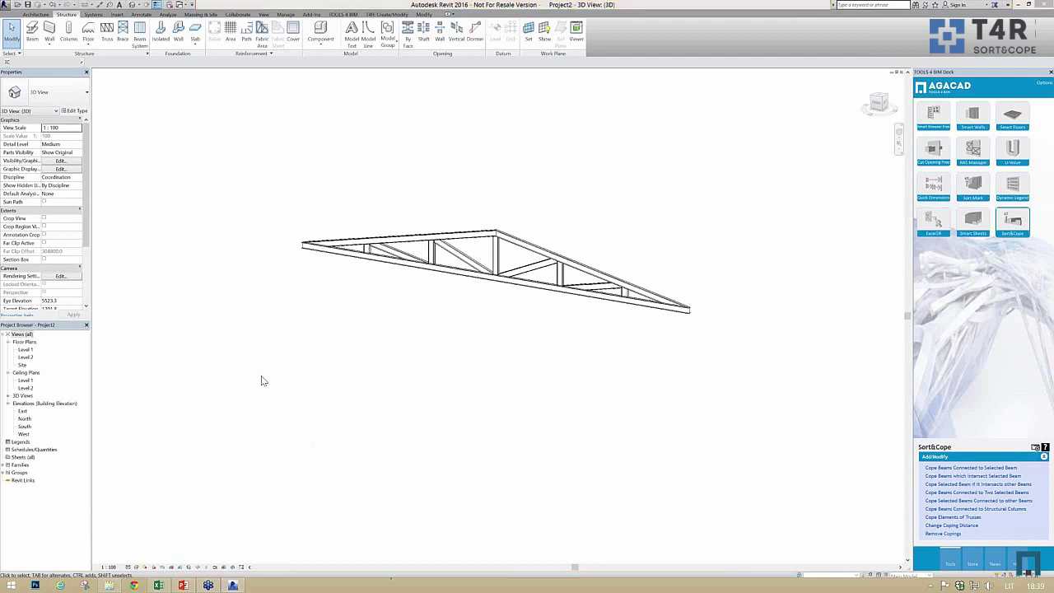